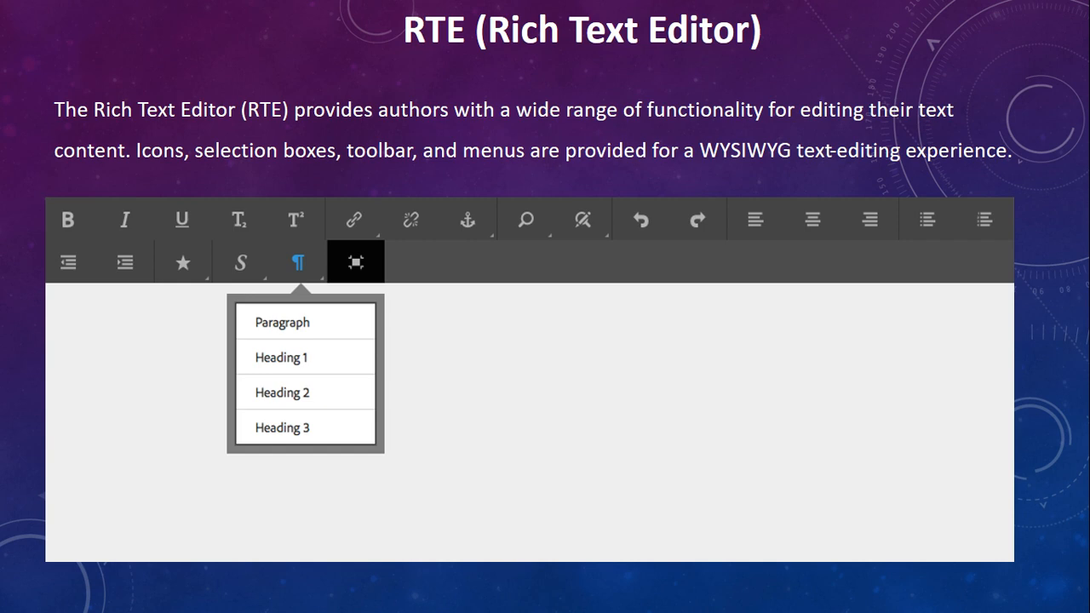
Step: Switch from the slides to the browser's Rich Text Editor documentation and review its introduction and sample editing dialog
key(alt+Tab)
key(alt+Tab)
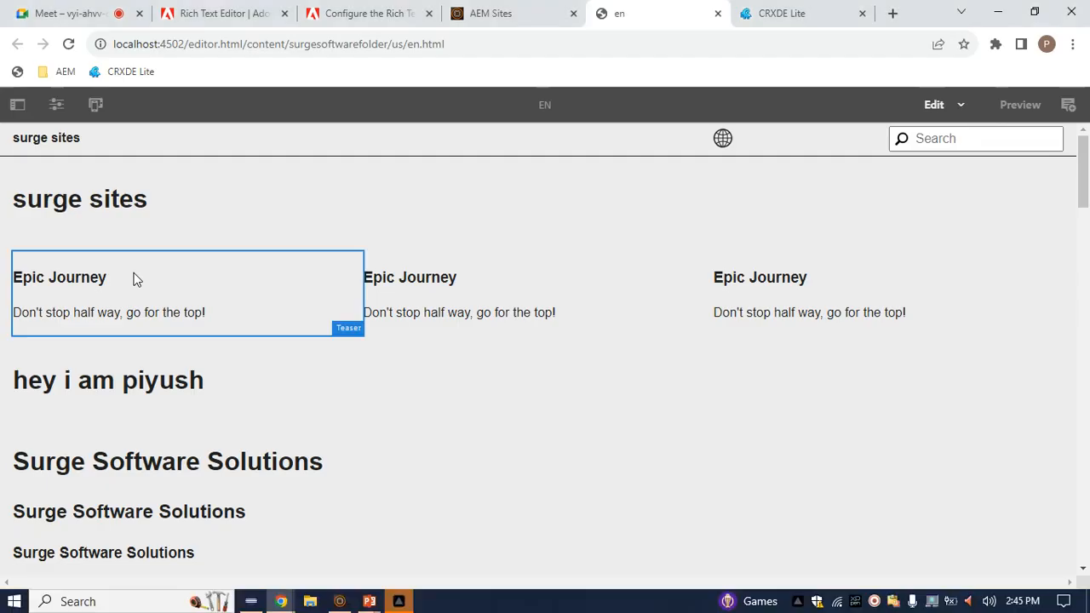
click(226, 11)
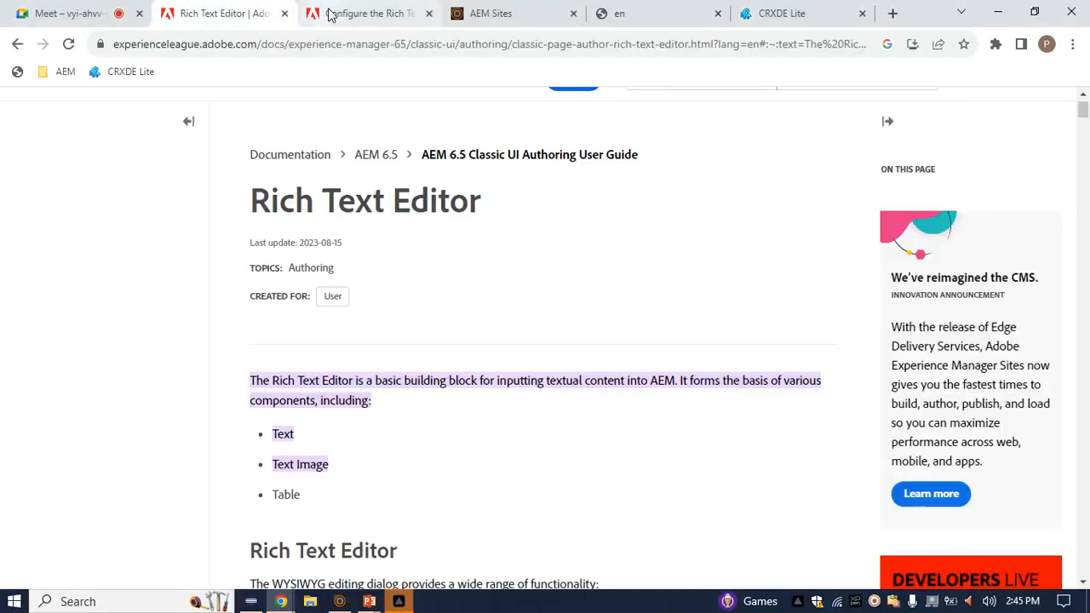
scroll(384, 392, down, 1)
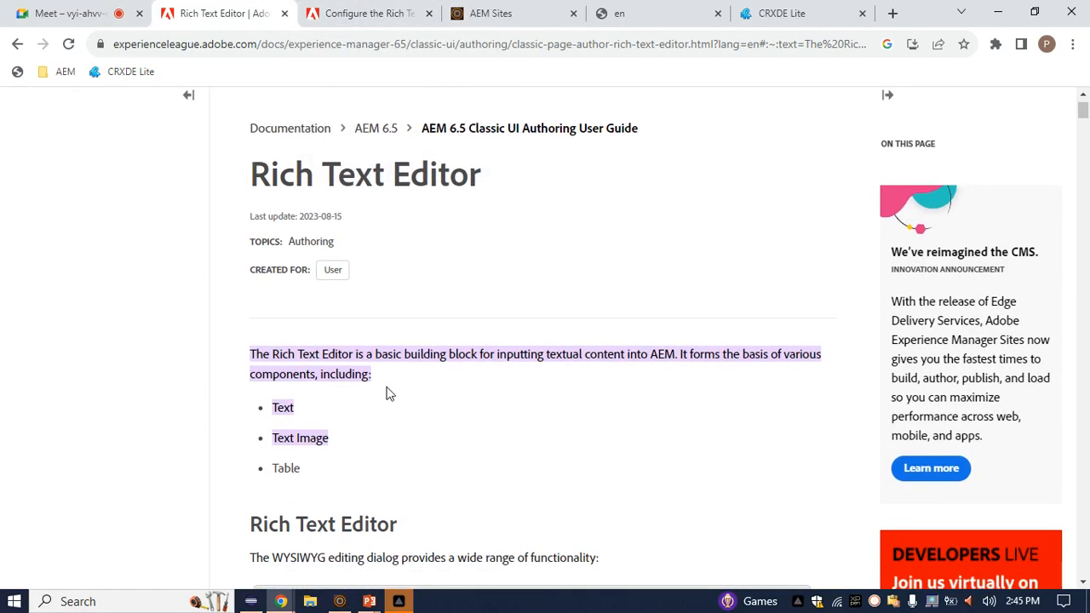
drag(382, 367, 472, 351)
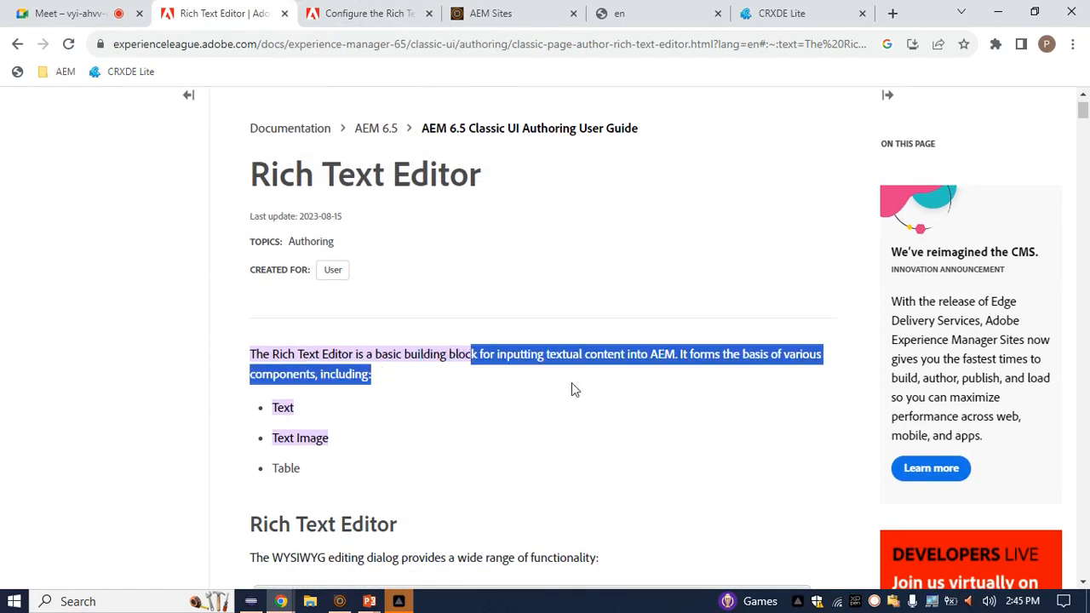
scroll(573, 375, down, 1)
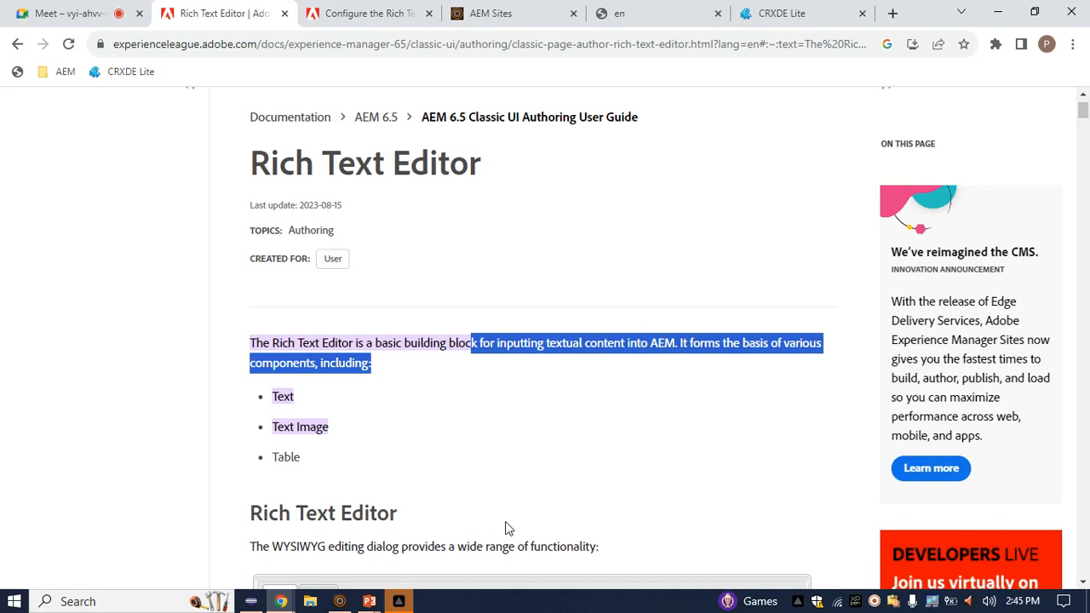
scroll(506, 526, down, 4)
scroll(505, 528, down, 2)
scroll(419, 239, up, 1)
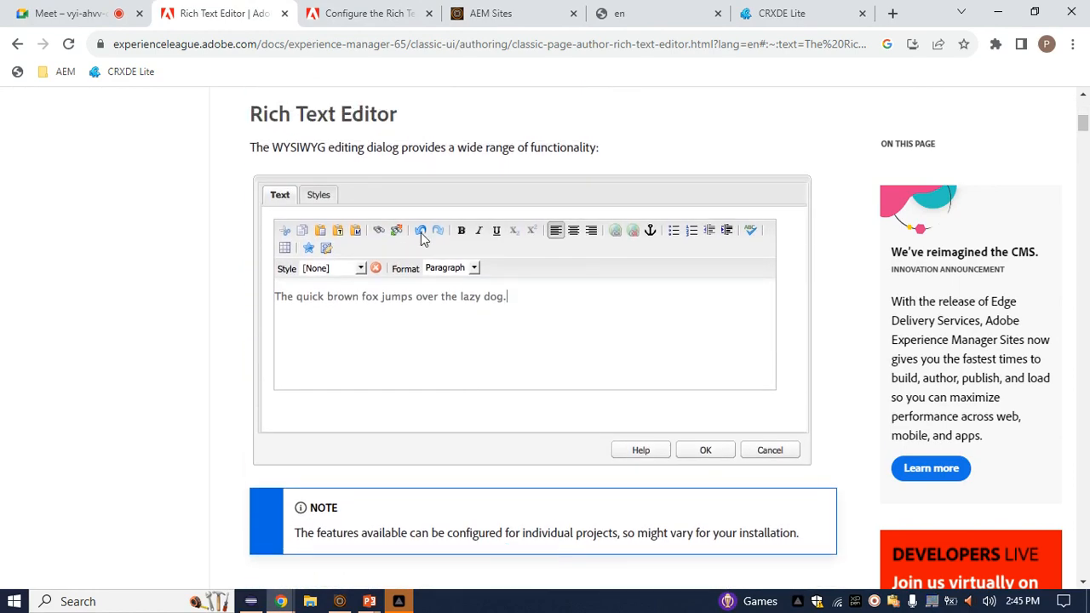
Step: Read the In-Place Editing section of the documentation, highlighting its heading
scroll(407, 285, down, 4)
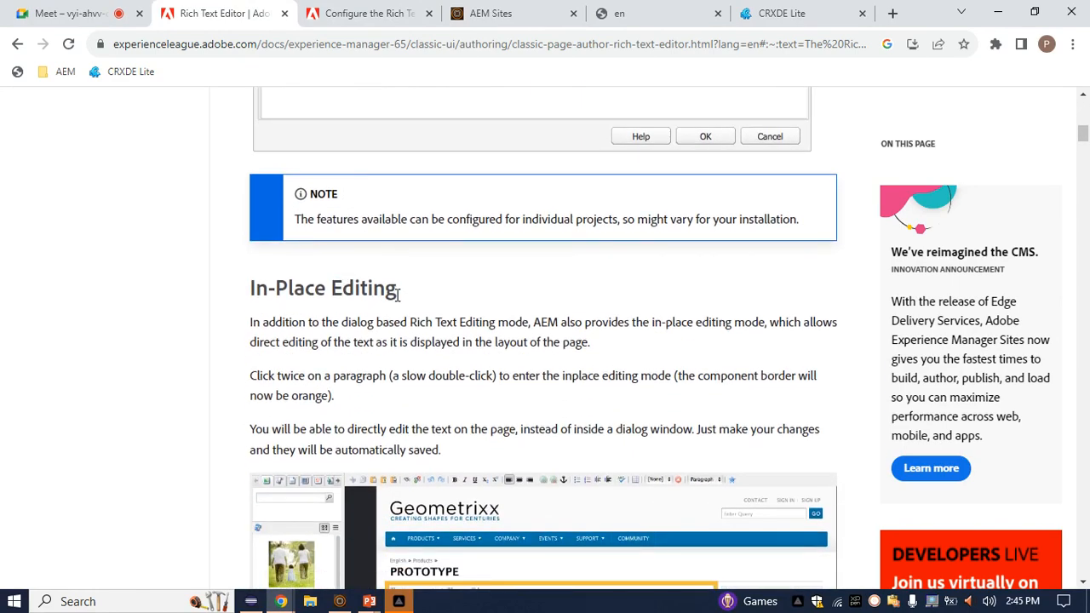
drag(405, 300, 250, 294)
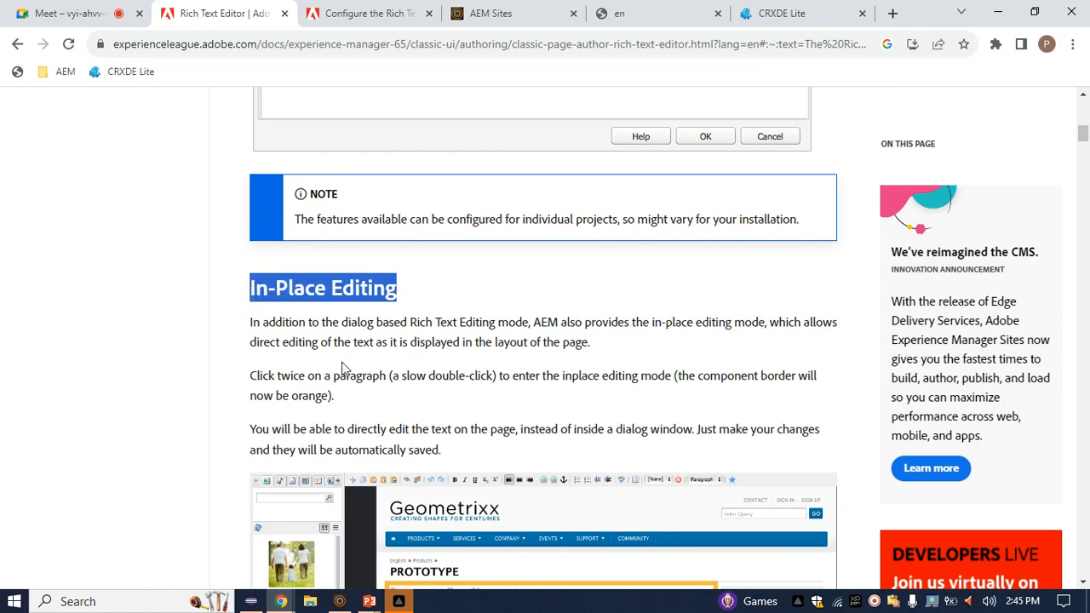
scroll(358, 372, down, 1)
scroll(365, 275, down, 1)
scroll(365, 276, up, 1)
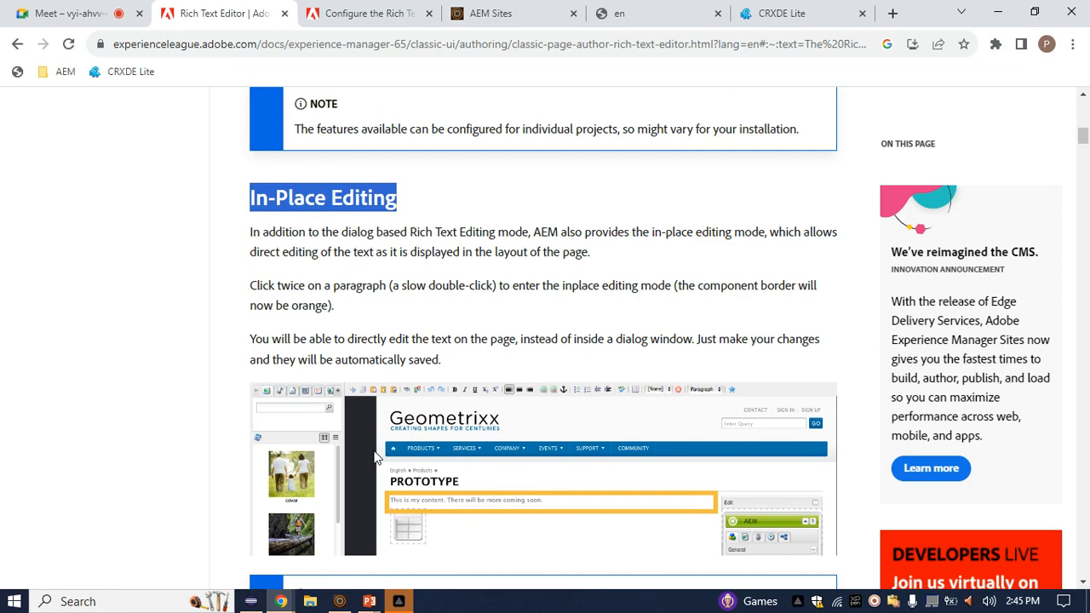
drag(440, 204, 197, 189)
Step: Review the Features of the Rich Text Editor and Basic Character Formats sections, highlighting both headings
scroll(451, 343, down, 7)
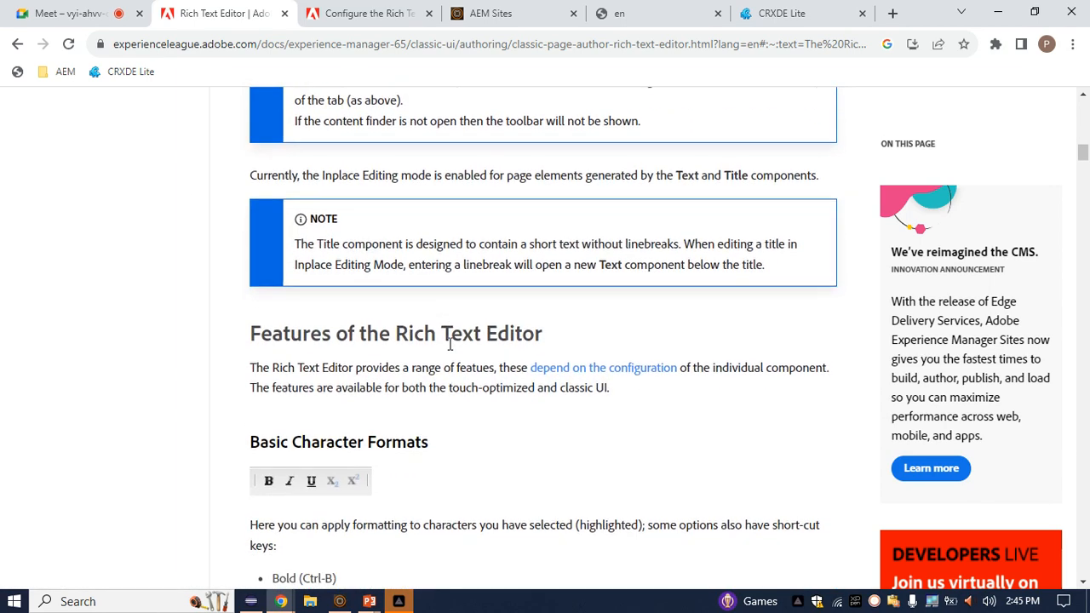
drag(251, 258, 577, 275)
scroll(483, 371, down, 1)
scroll(483, 369, down, 1)
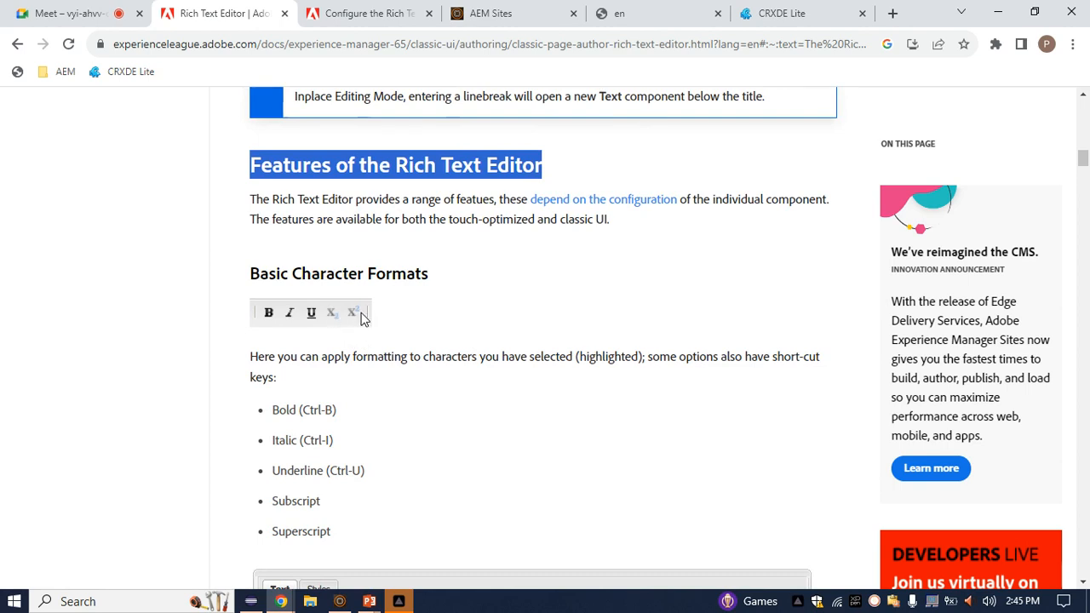
drag(250, 274, 444, 273)
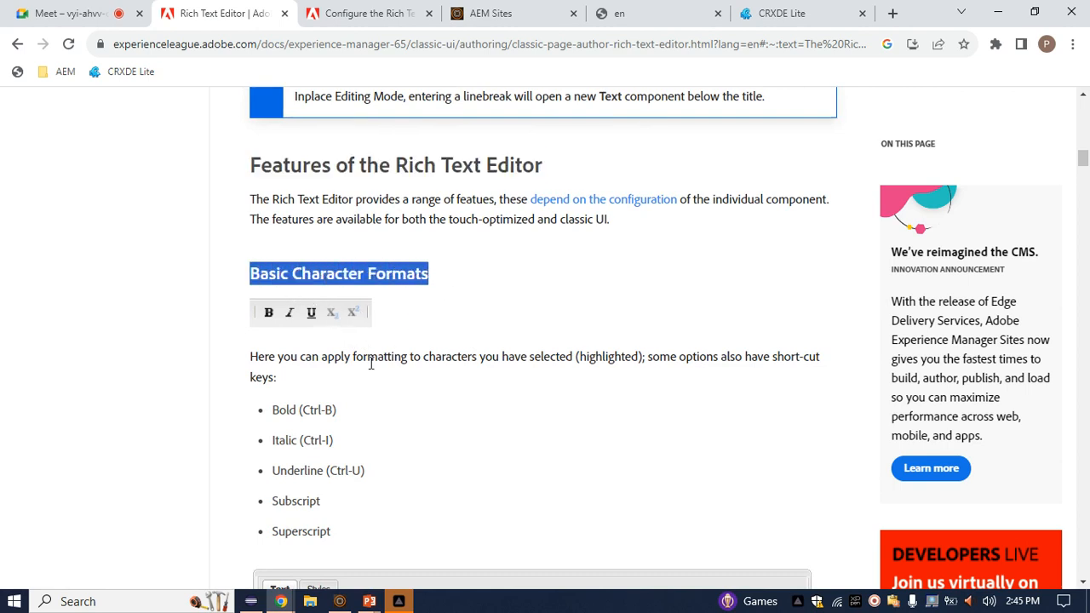
scroll(369, 360, down, 2)
scroll(347, 326, down, 2)
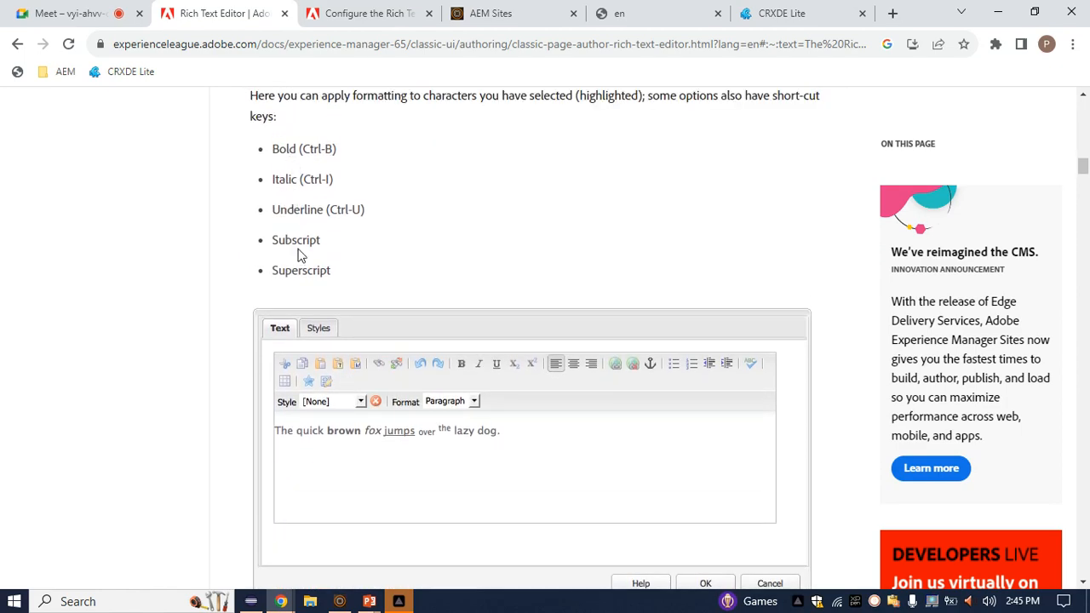
Step: Look through the Predefined Styles and Formats, Cut, Copy, Paste and Undo, Redo sections
scroll(305, 282, down, 3)
scroll(308, 288, down, 1)
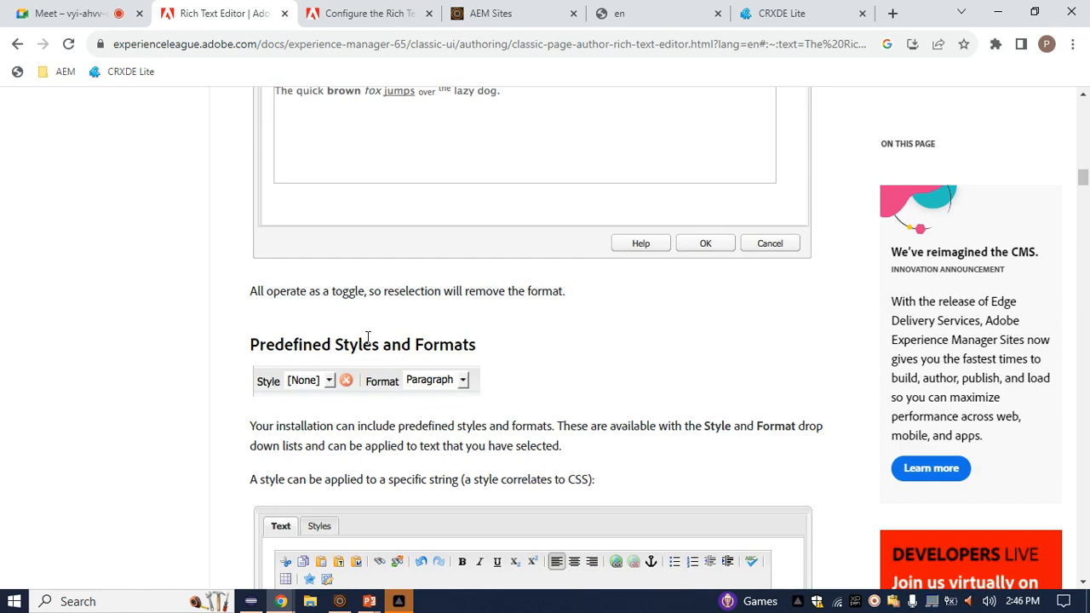
scroll(380, 325, down, 6)
scroll(382, 322, down, 6)
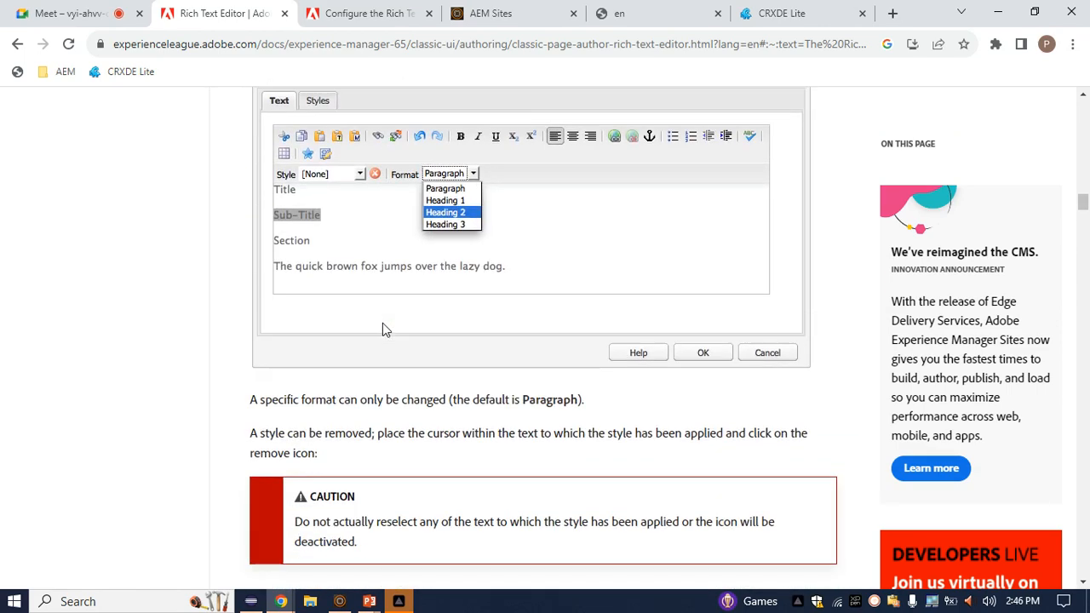
drag(368, 204, 176, 204)
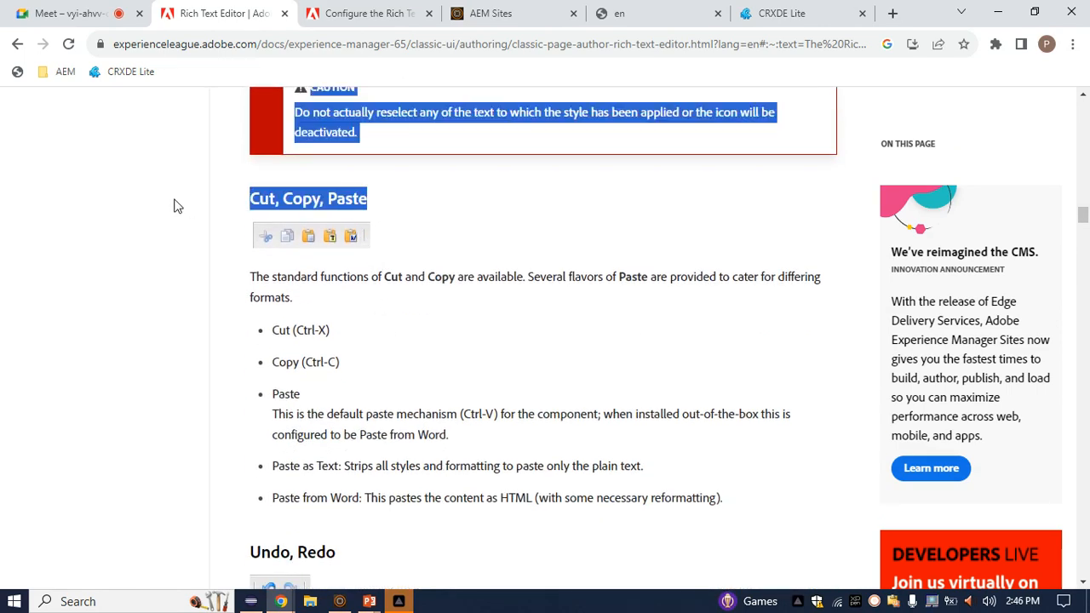
scroll(557, 338, down, 5)
scroll(438, 175, up, 2)
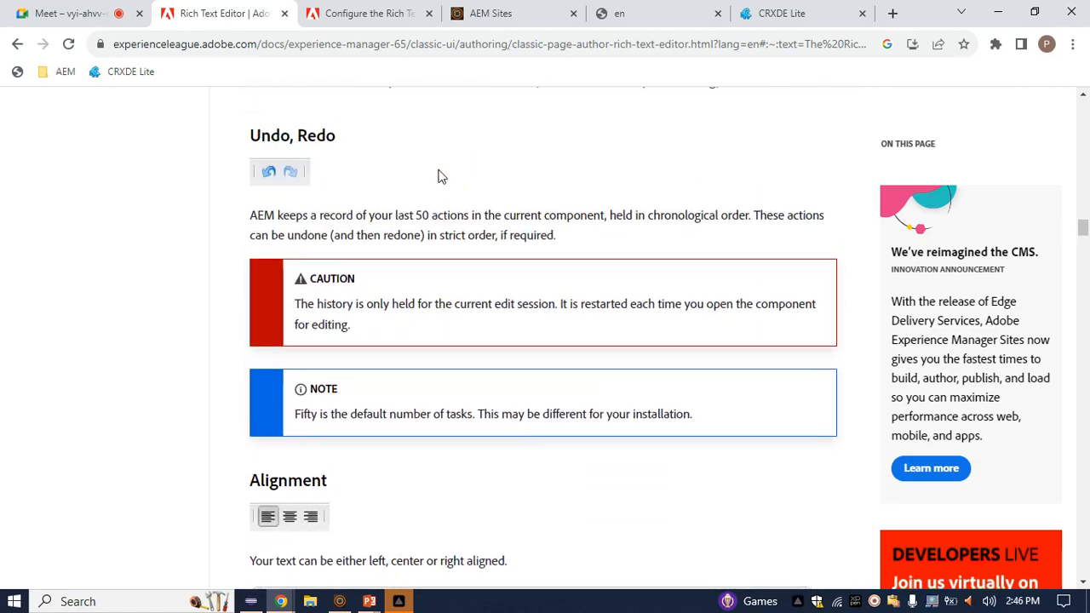
Step: Examine the Alignment and Indentation sections with their sample dialogs, highlighting text in each heading
scroll(404, 446, down, 3)
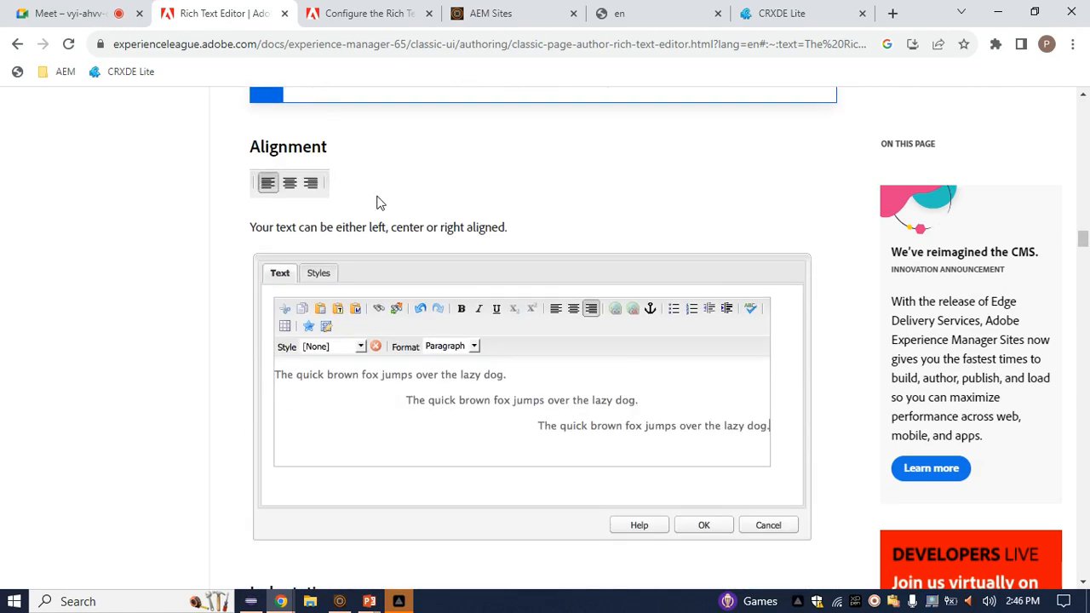
drag(338, 143, 252, 138)
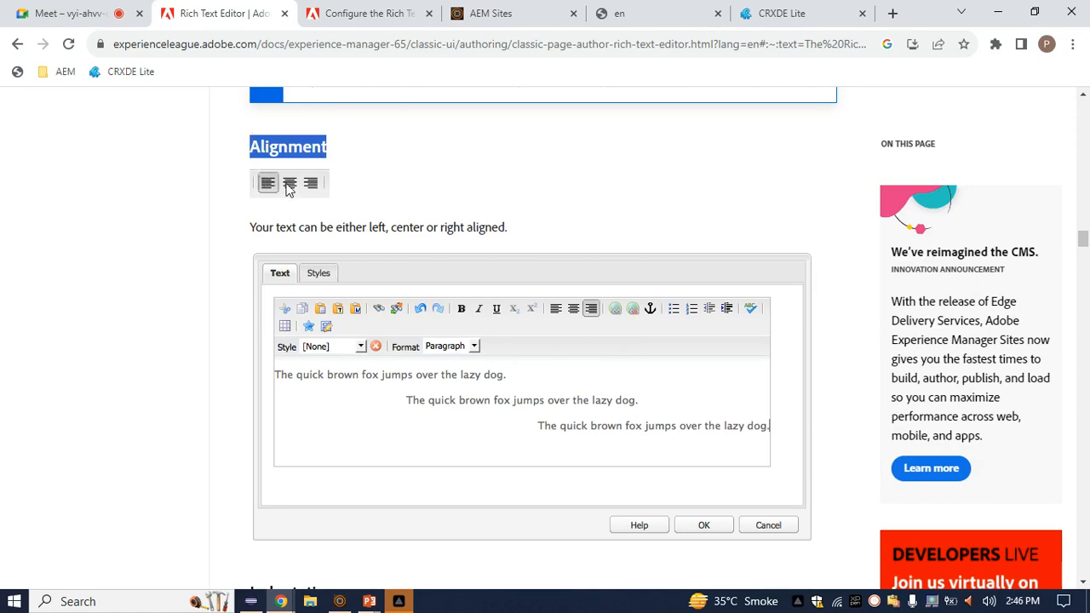
scroll(400, 327, down, 3)
scroll(401, 327, down, 3)
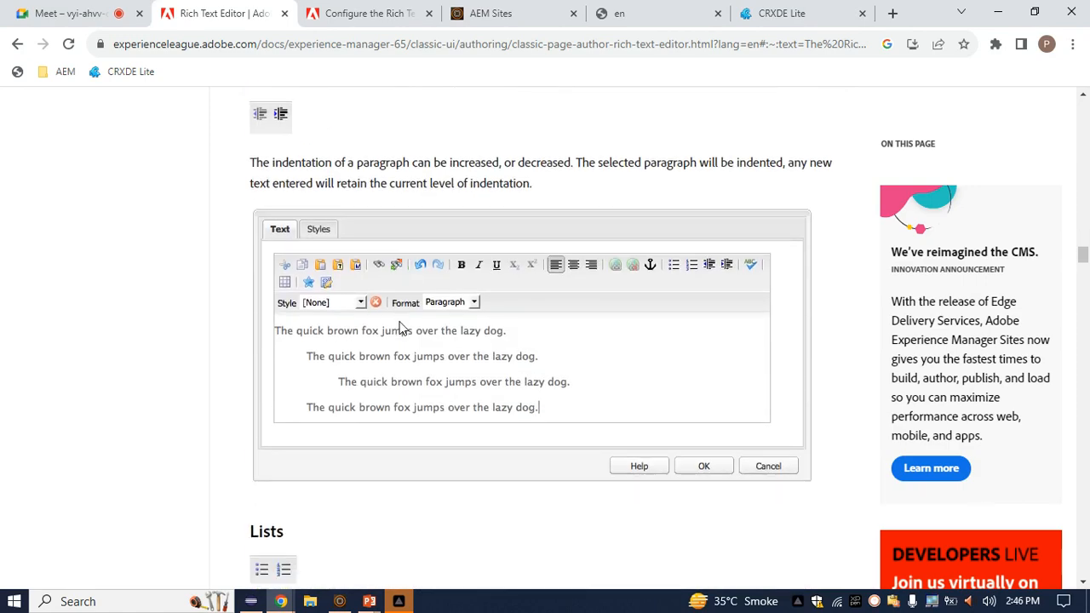
scroll(394, 318, up, 2)
drag(344, 222, 296, 220)
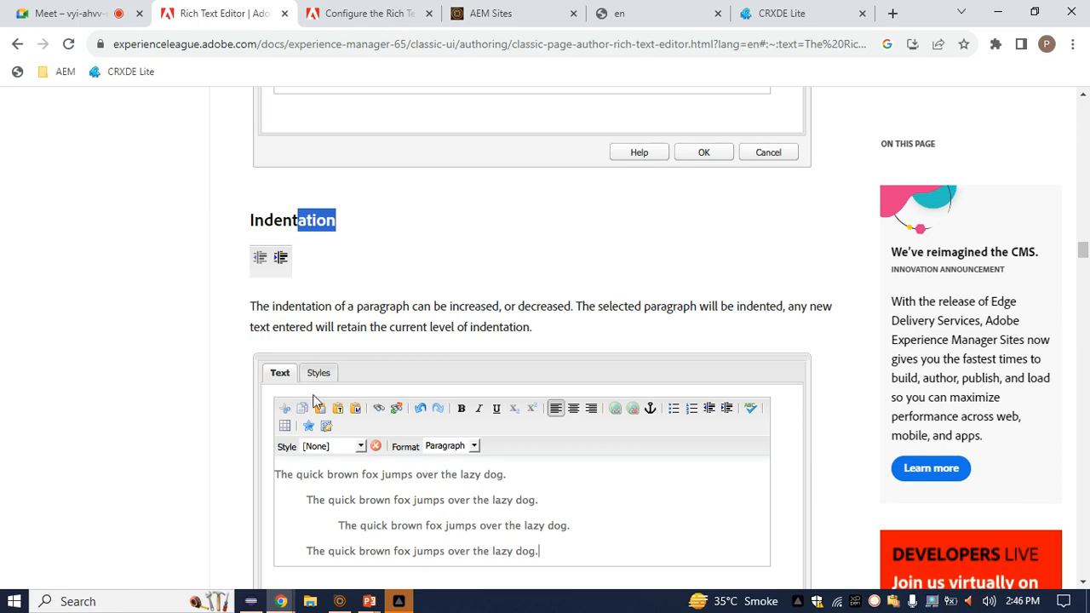
scroll(298, 509, down, 2)
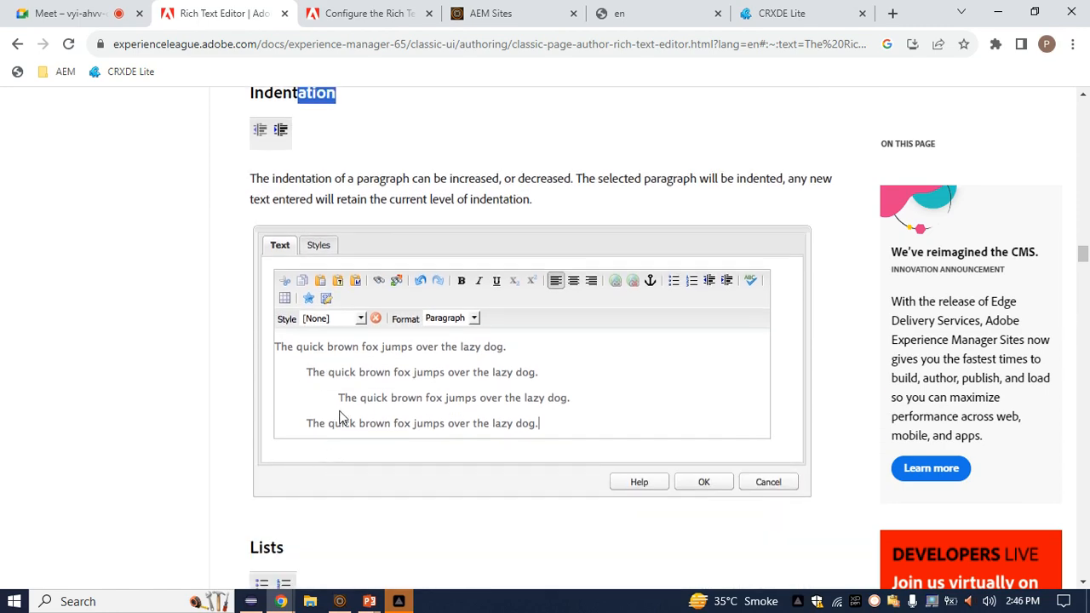
scroll(349, 341, down, 2)
scroll(358, 258, up, 3)
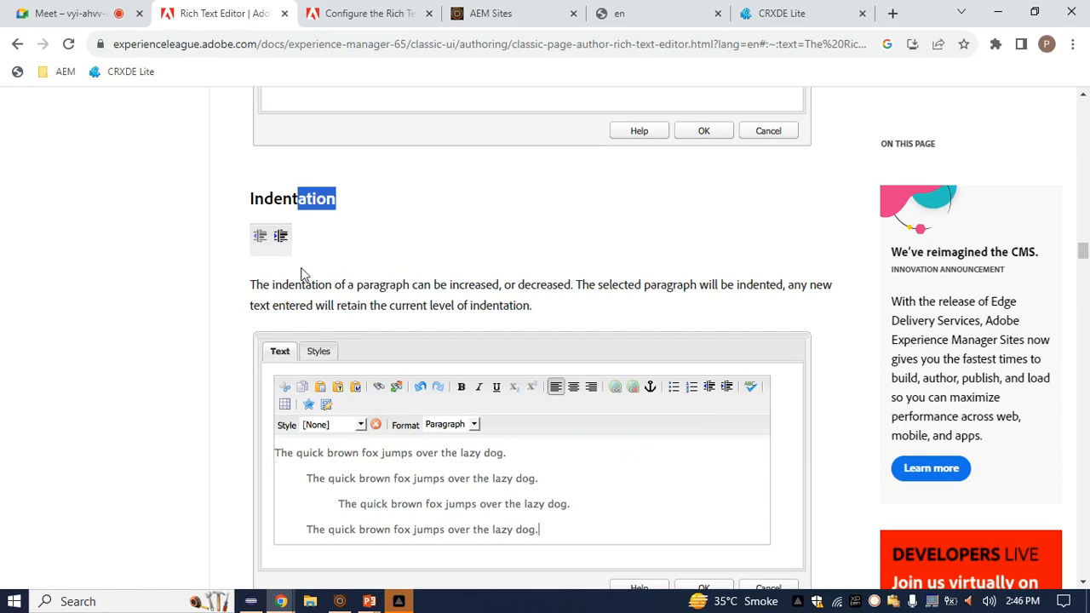
Step: Review the Lists section with its nested list example and the Links section, highlighting text in the Links heading
scroll(408, 536, down, 5)
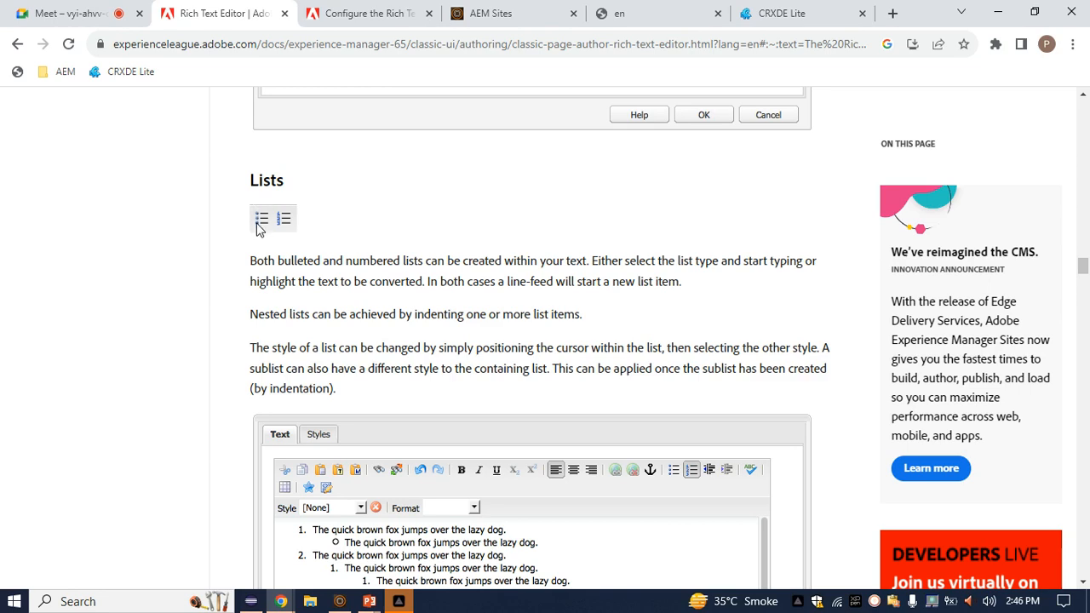
scroll(331, 341, down, 1)
scroll(332, 341, down, 3)
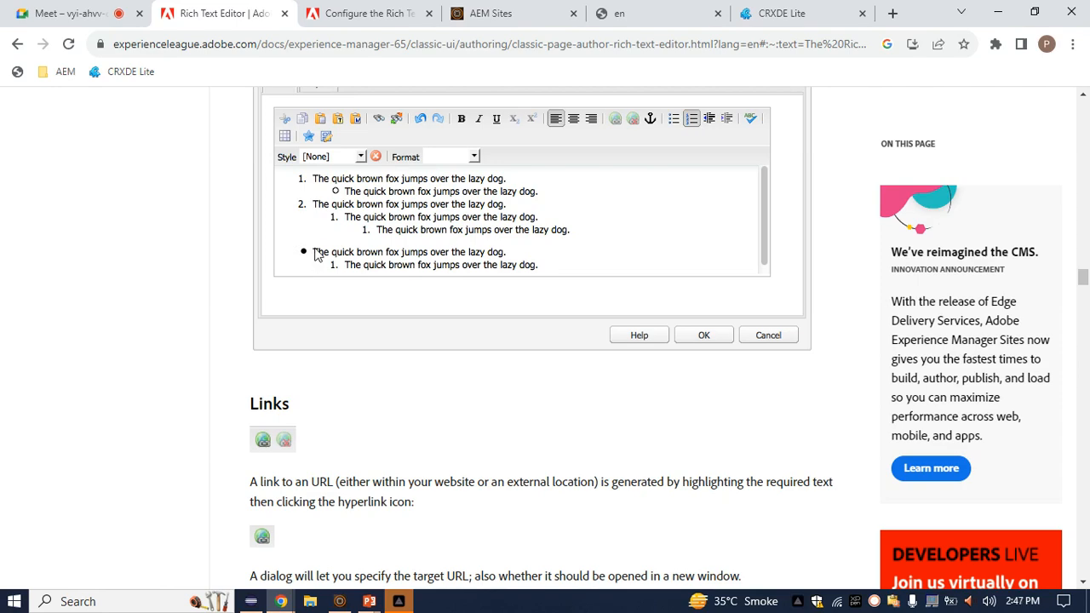
scroll(313, 252, down, 3)
drag(297, 186, 254, 182)
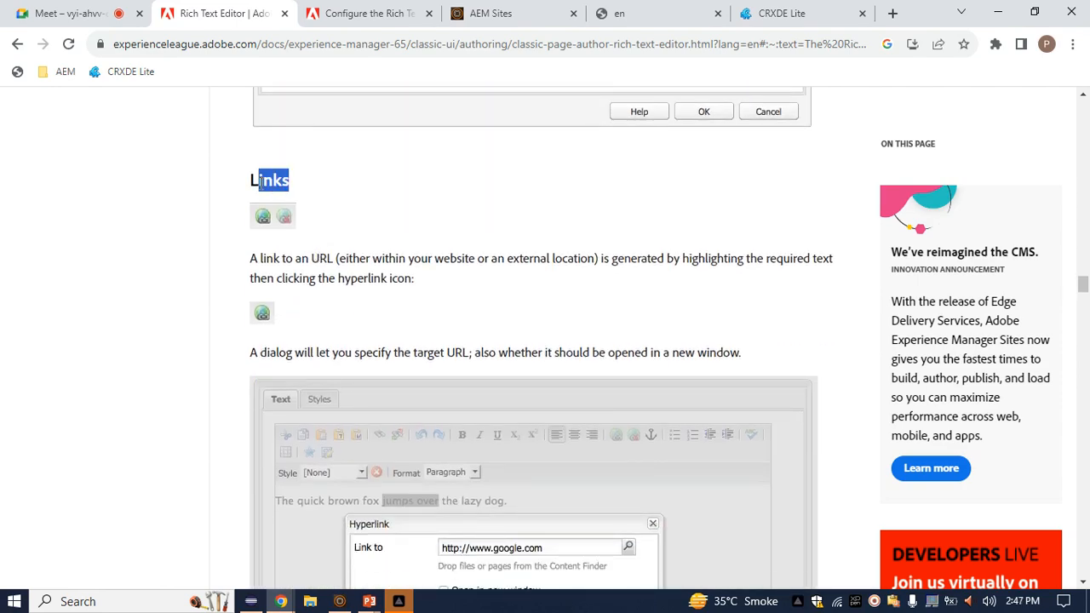
Step: Go past the link and anchor details to the Find and Replace section and highlight its heading
scroll(466, 379, down, 7)
scroll(466, 368, down, 10)
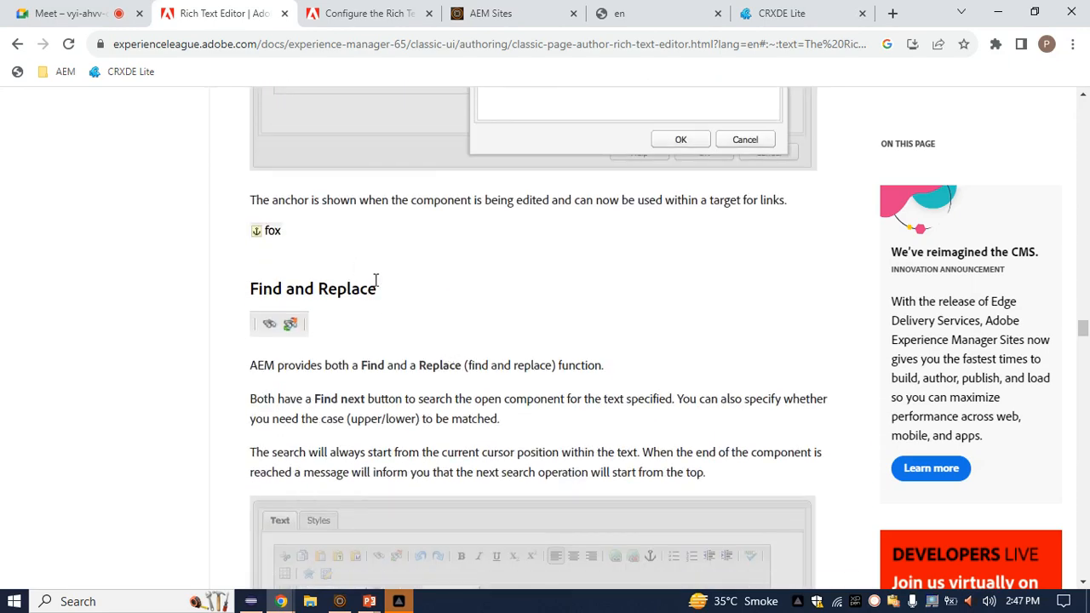
drag(376, 288, 274, 290)
Step: Review the Images and Spelling Checker sections of the documentation, highlighting each heading
scroll(315, 298, down, 9)
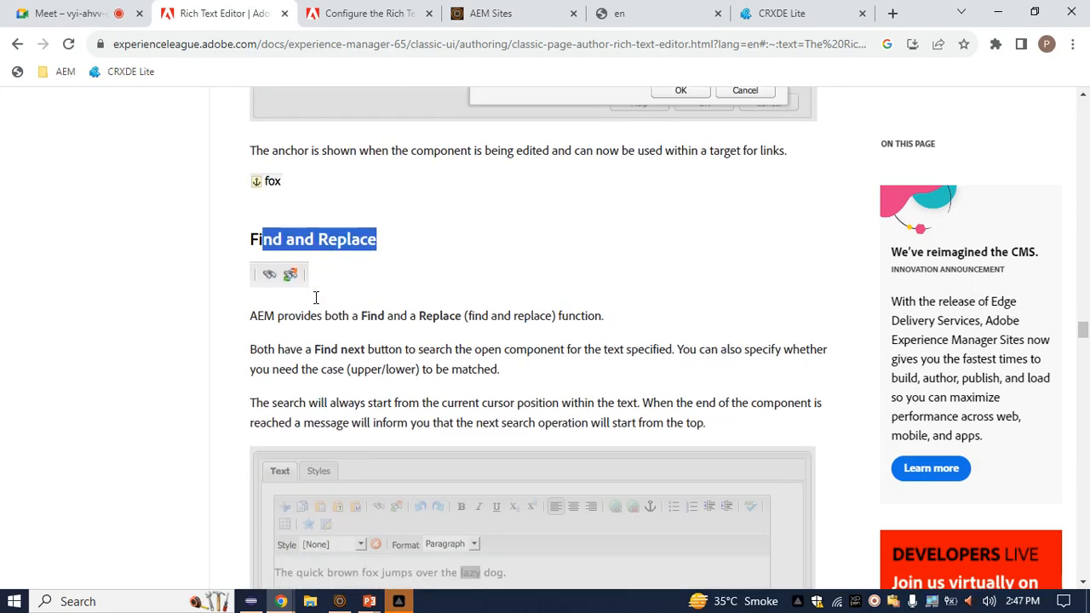
scroll(314, 280, down, 3)
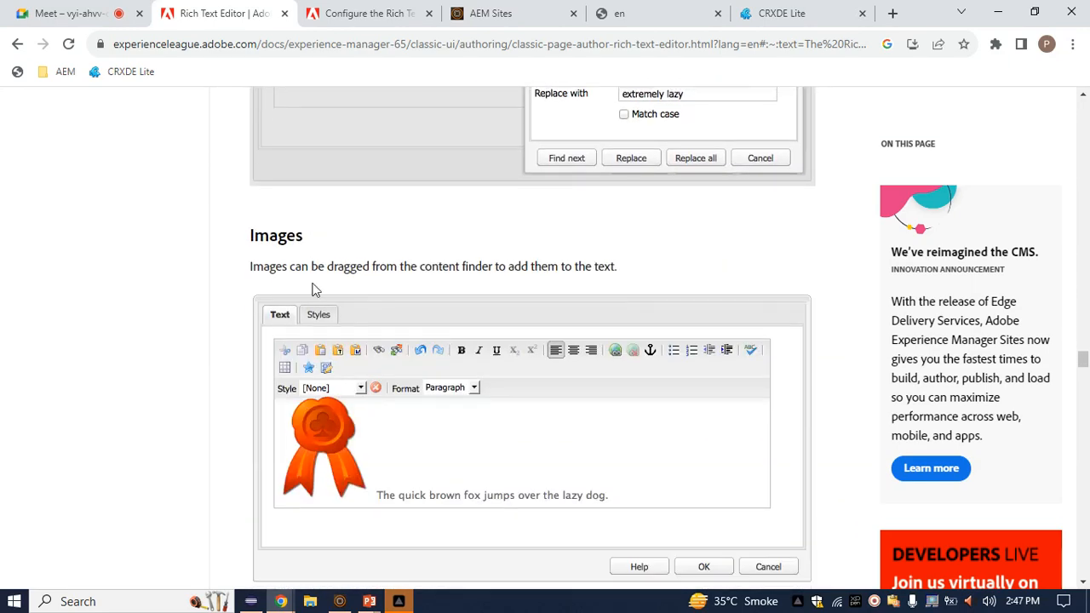
drag(305, 238, 251, 245)
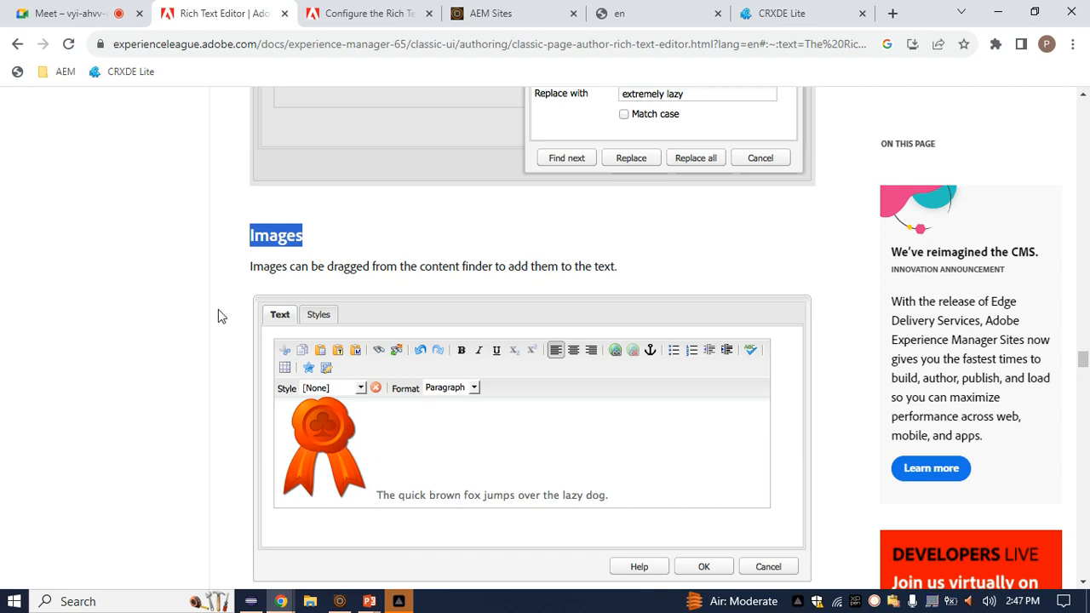
click(305, 242)
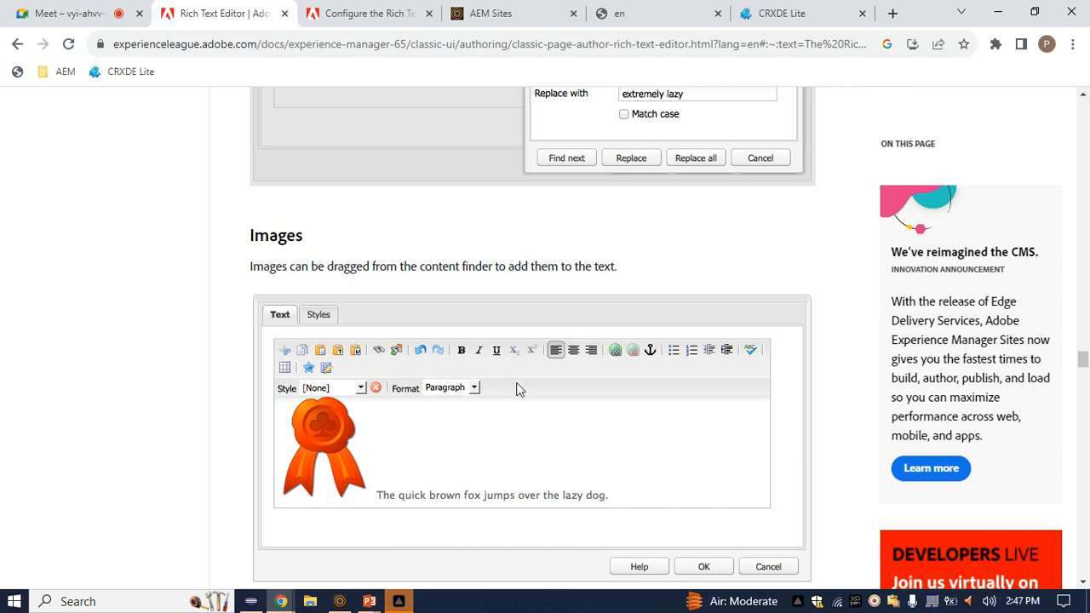
scroll(520, 390, down, 8)
scroll(520, 390, up, 2)
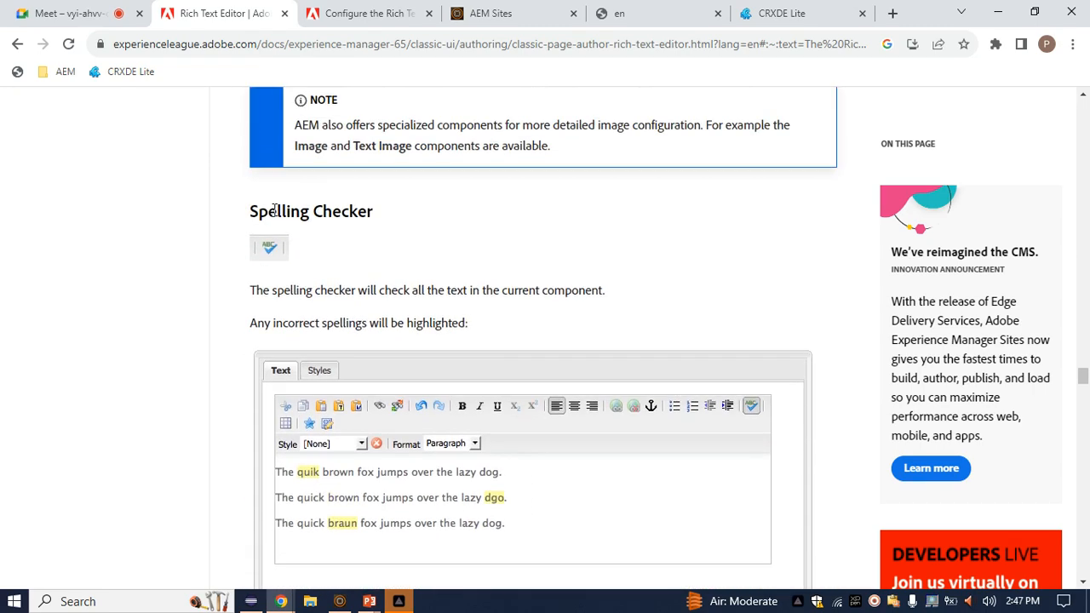
drag(241, 217, 368, 213)
Step: Switch to the Google Meet call, admit the waiting participant, and return to the Rich Text Editor documentation
click(67, 12)
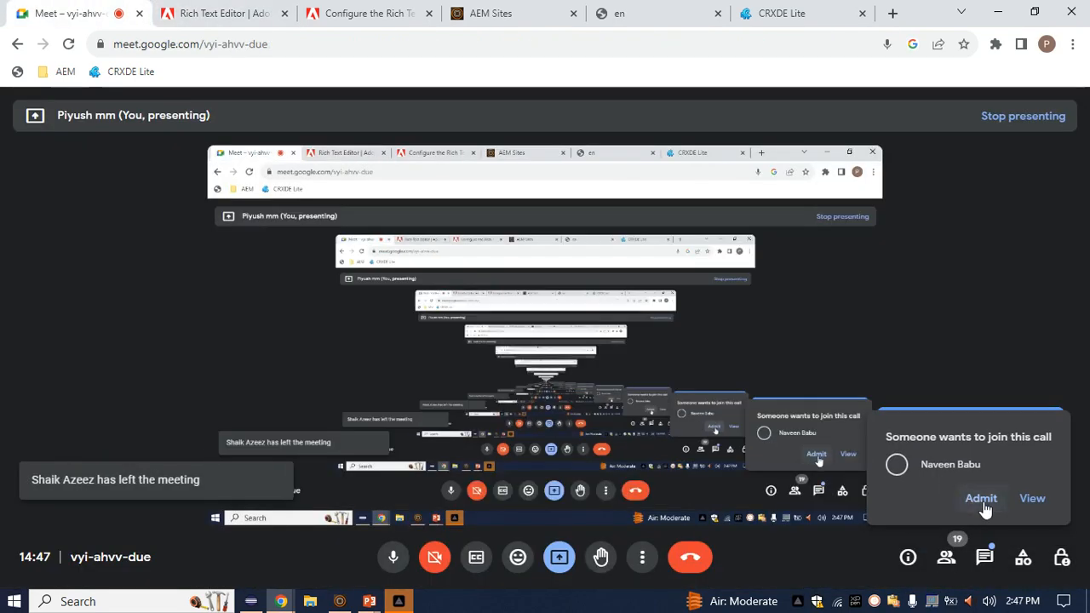
click(981, 499)
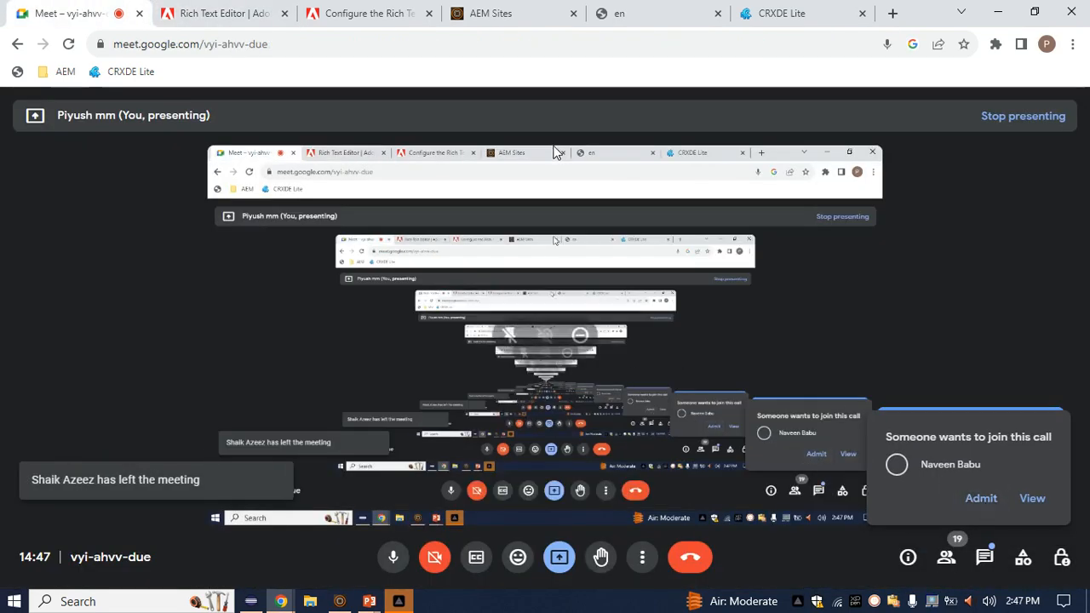
click(241, 11)
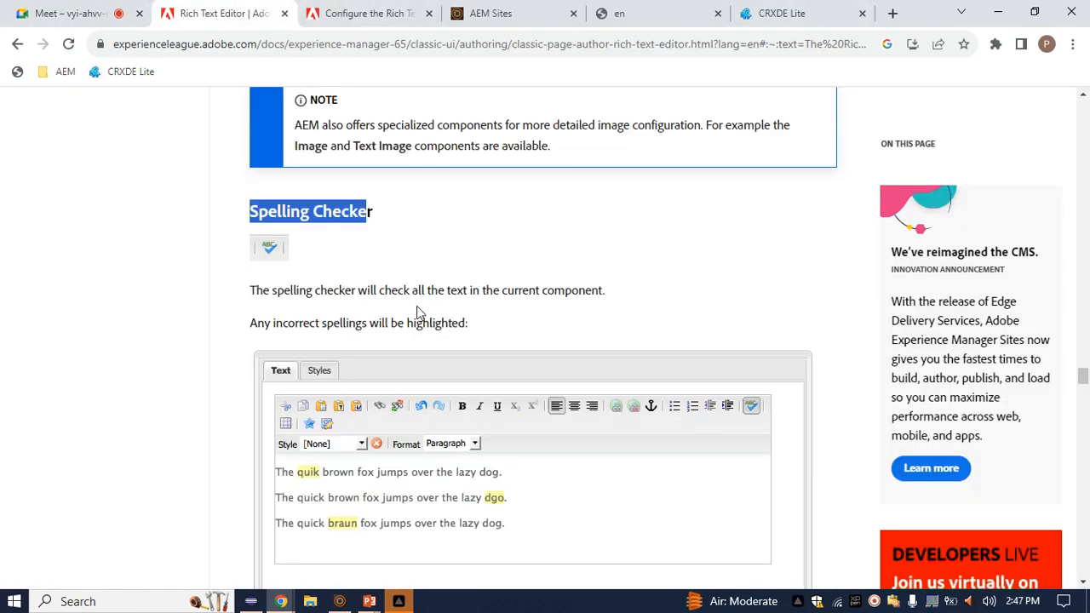
Step: Go past the Spelling Checker example to the Tables section, highlight its heading, and review the list of table-specific functions
scroll(388, 339, down, 5)
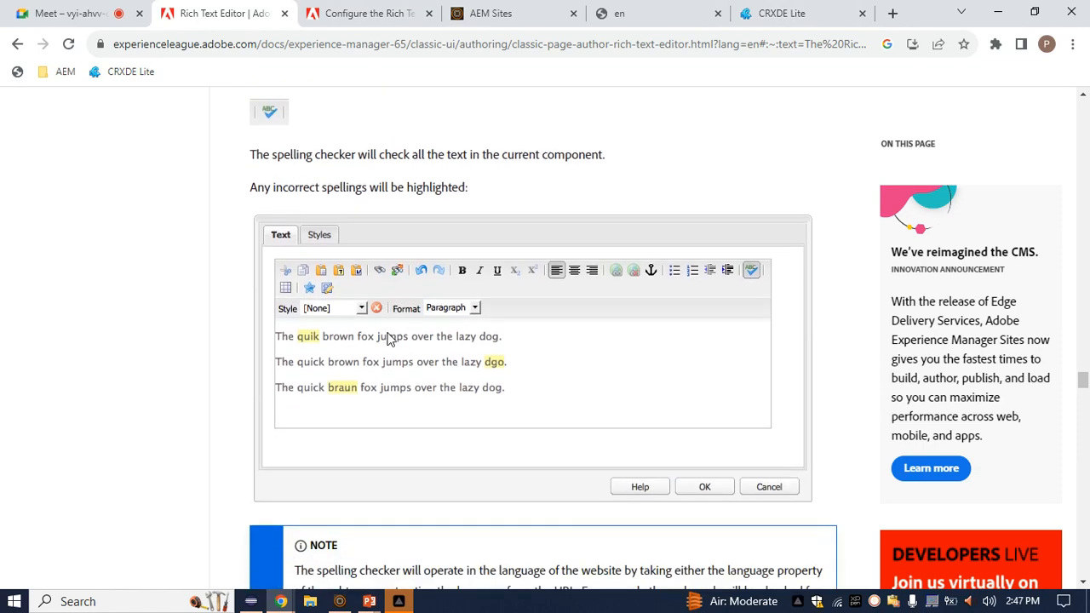
scroll(366, 334, down, 1)
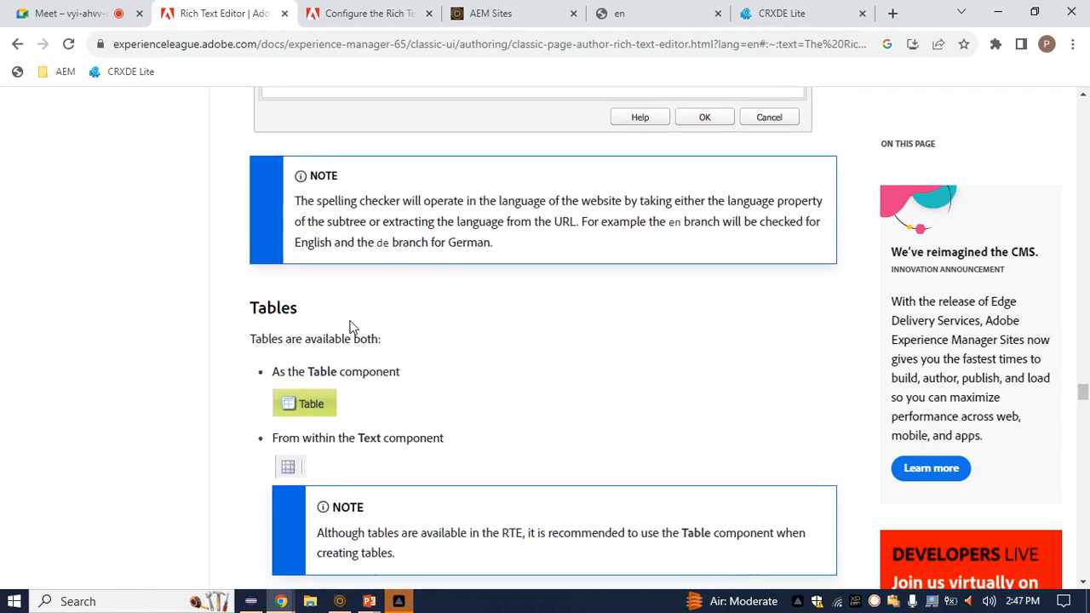
double_click(282, 313)
scroll(451, 451, down, 1)
scroll(451, 451, down, 9)
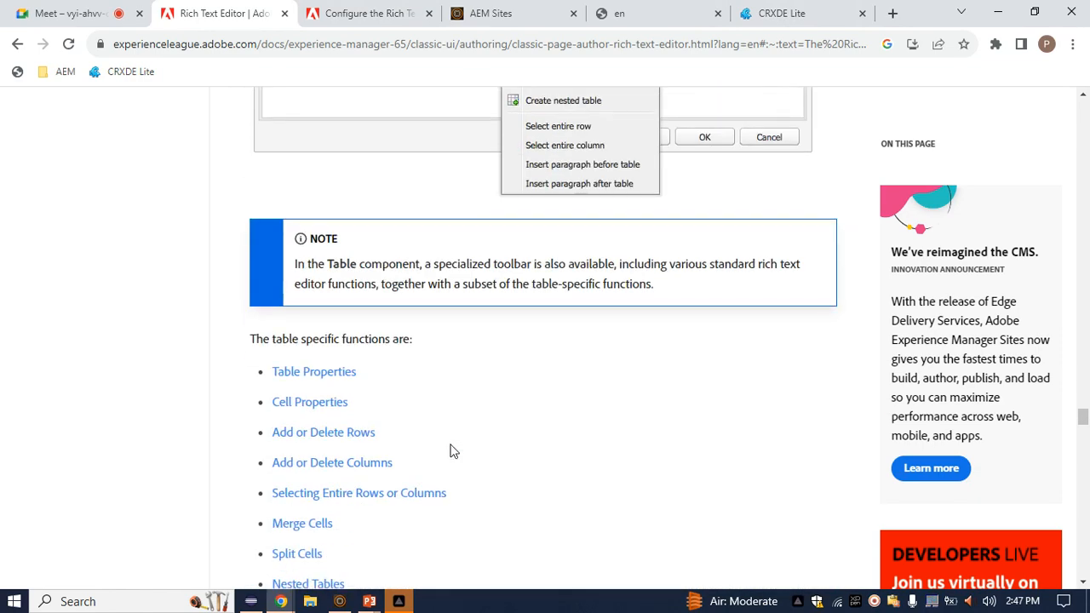
scroll(430, 433, up, 1)
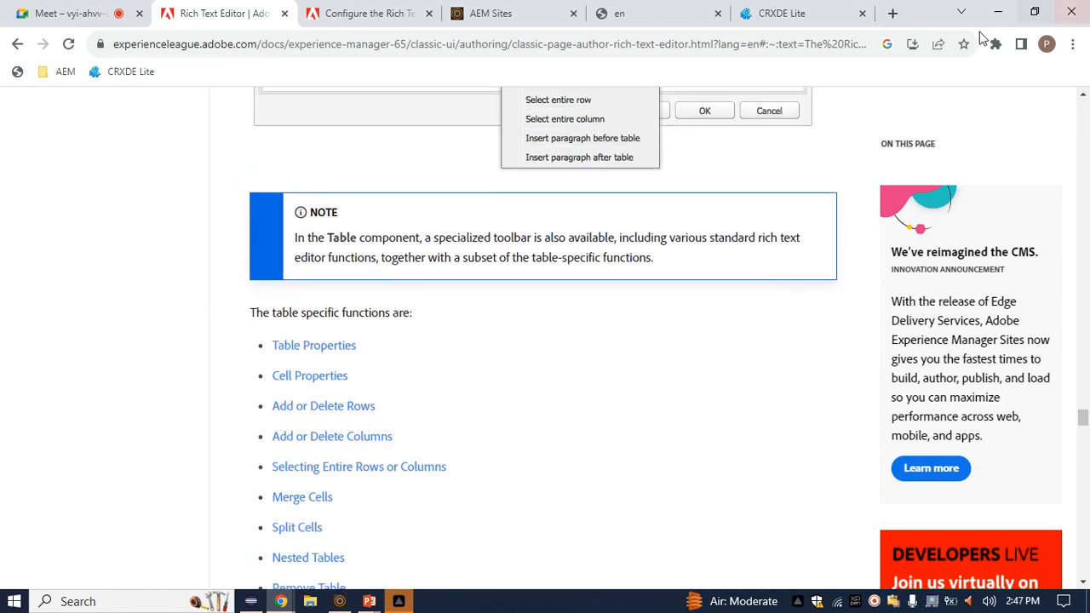
Step: Switch to the Configure the Rich Text Editor documentation and highlight the Plug-in ID and features headers of the plug-ins table
click(406, 10)
scroll(404, 209, up, 1)
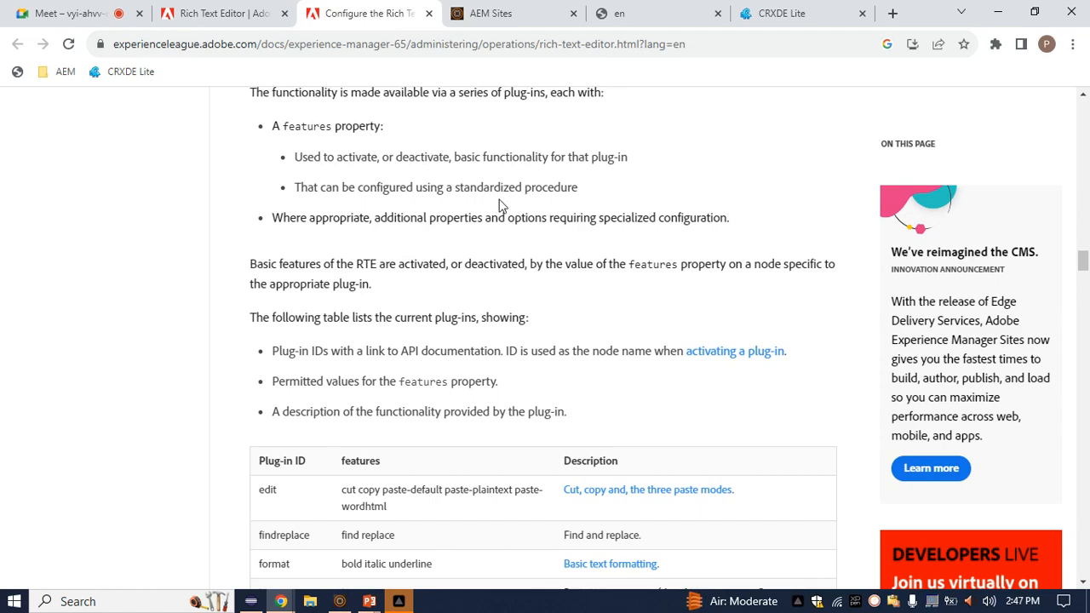
scroll(499, 209, down, 4)
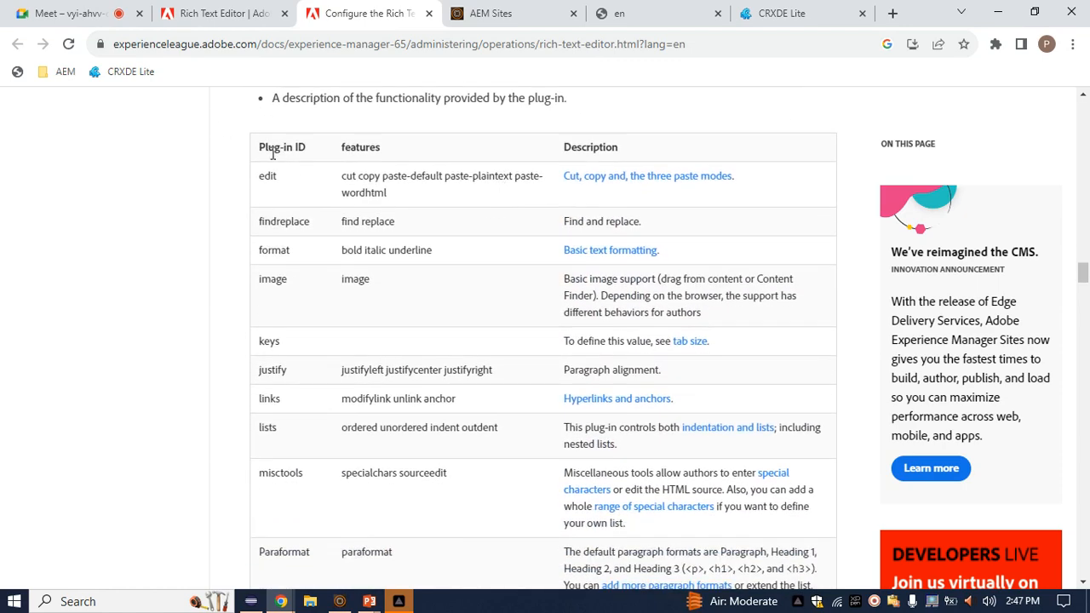
mouse_move(260, 151)
mouse_down()
mouse_move(319, 152)
mouse_move(253, 151)
mouse_up()
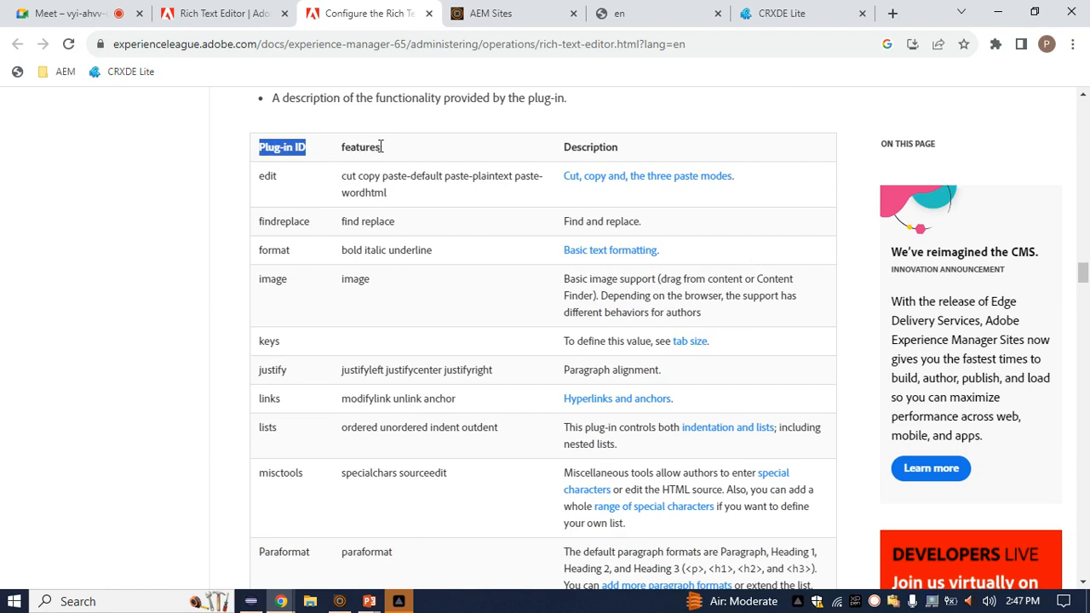
drag(381, 147, 338, 152)
click(287, 183)
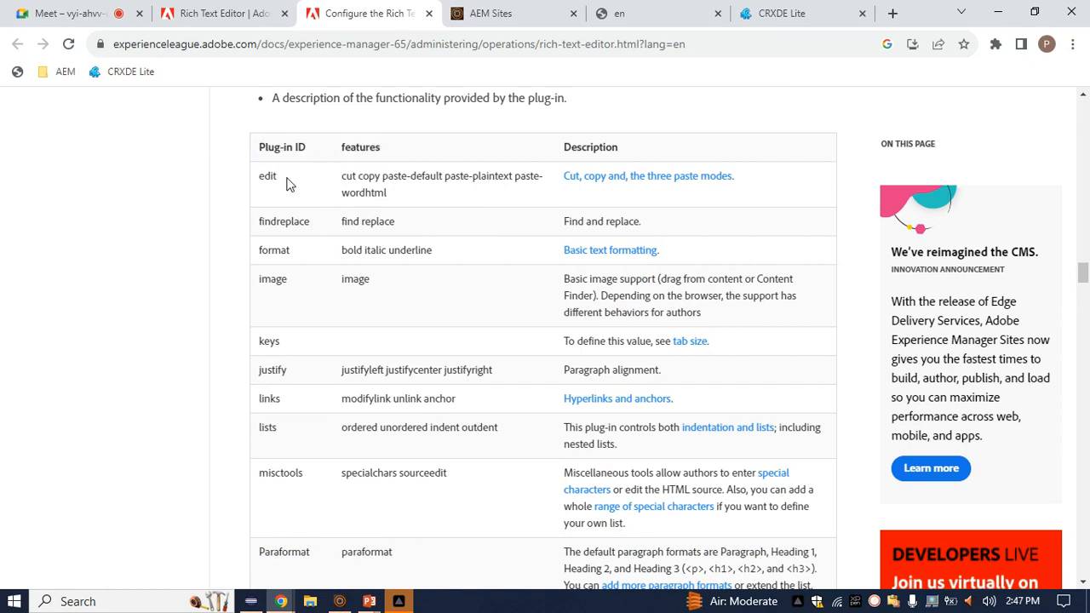
Step: Point out the edit, findreplace, format and image rows by highlighting plug-in IDs and features such as bold, italic and underline
drag(287, 184, 259, 178)
drag(260, 227, 309, 221)
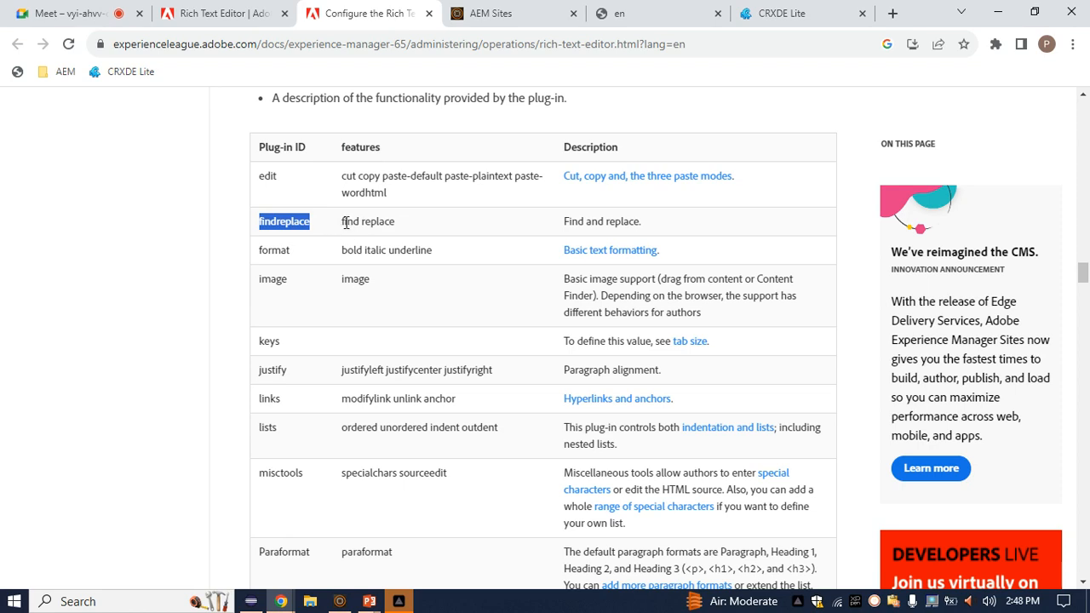
double_click(278, 251)
double_click(352, 251)
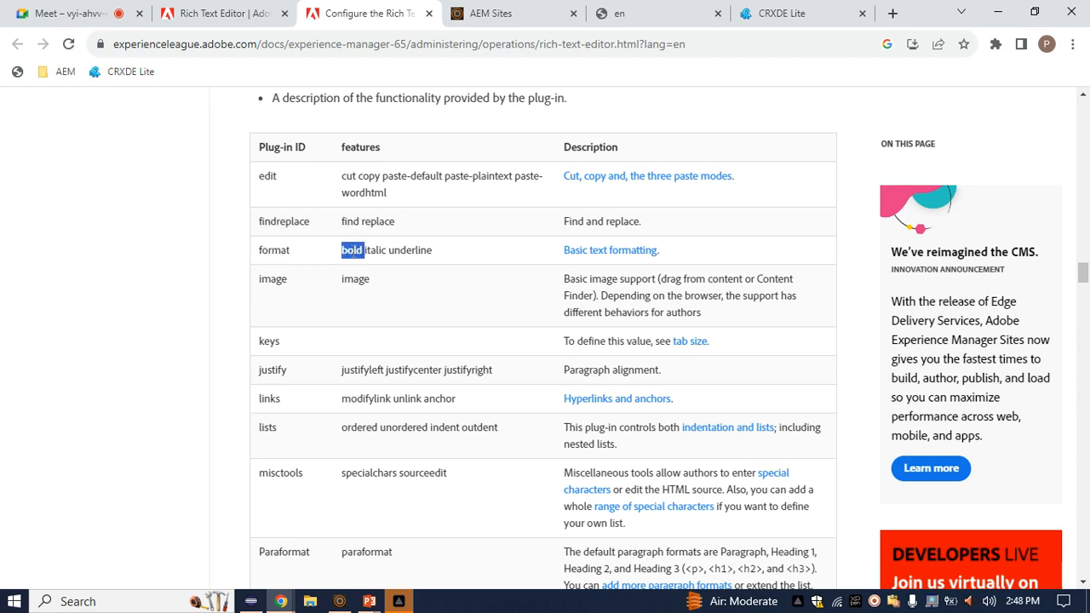
double_click(378, 251)
double_click(399, 250)
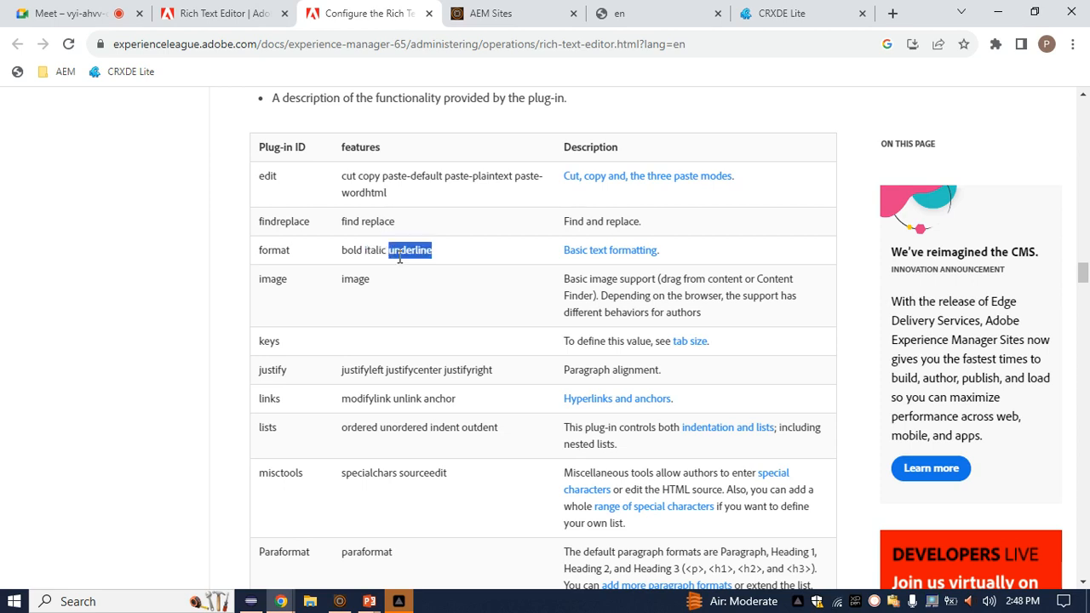
double_click(345, 279)
drag(379, 289, 342, 279)
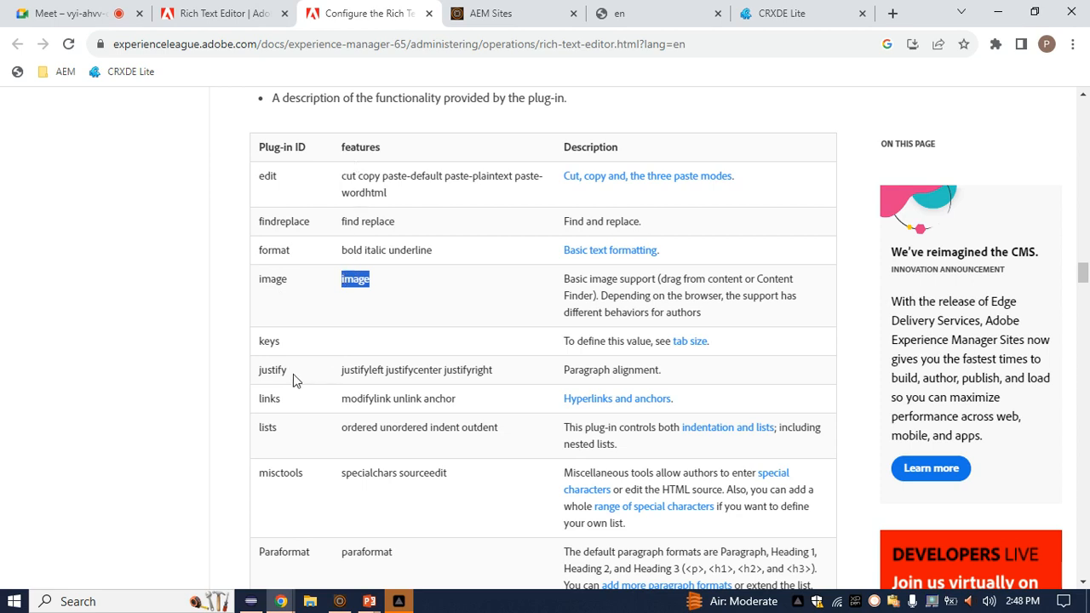
Step: Highlight the justify plug-in with its justifyleft, justifycenter and justifyright features, and the links plug-in with its modifylink feature
drag(293, 375, 253, 373)
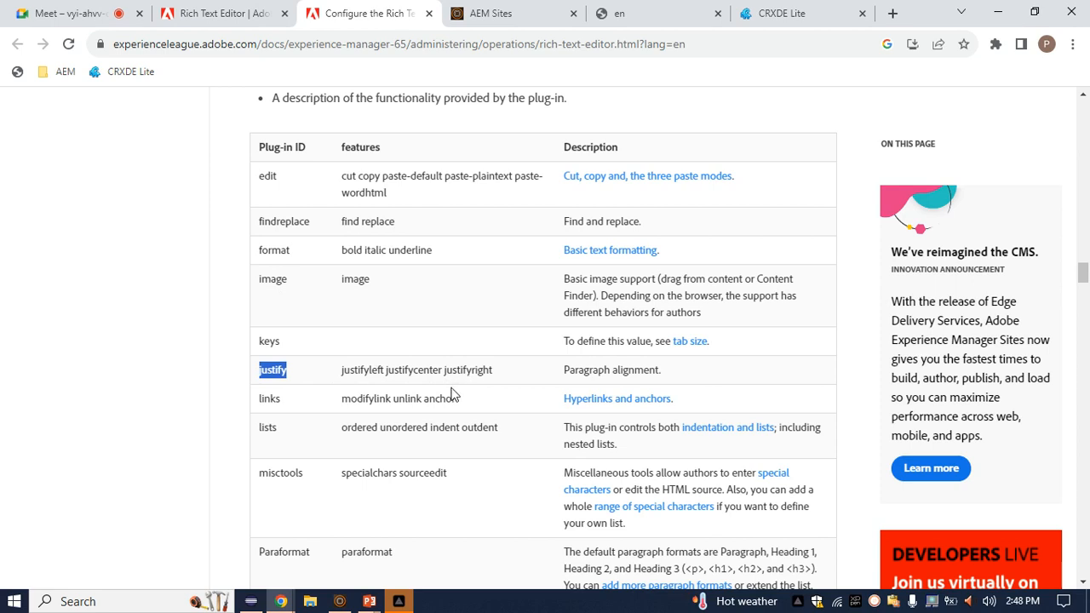
drag(386, 371, 339, 377)
double_click(423, 373)
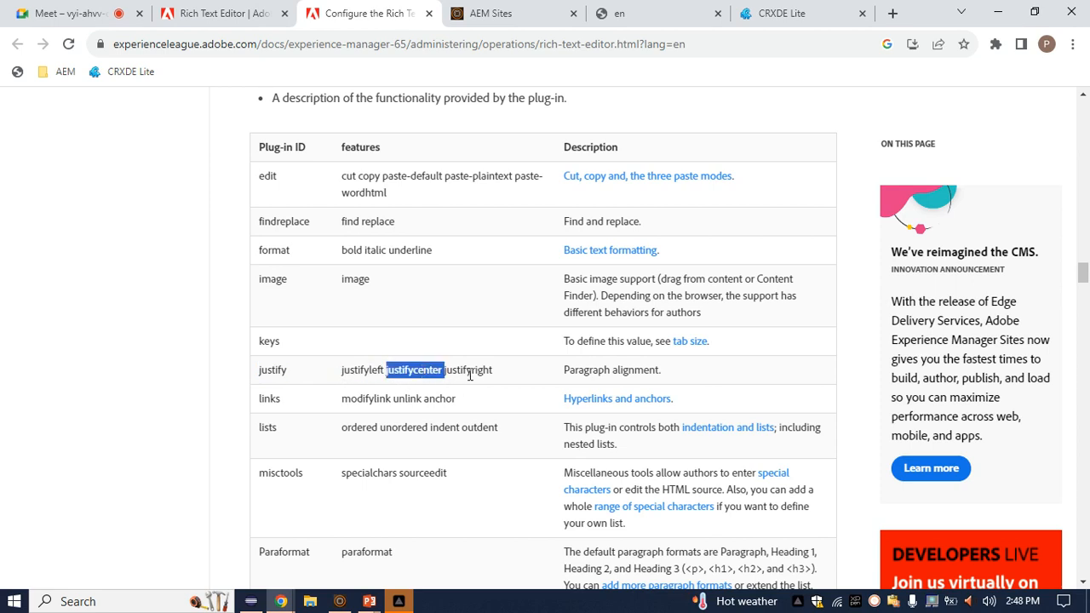
double_click(469, 373)
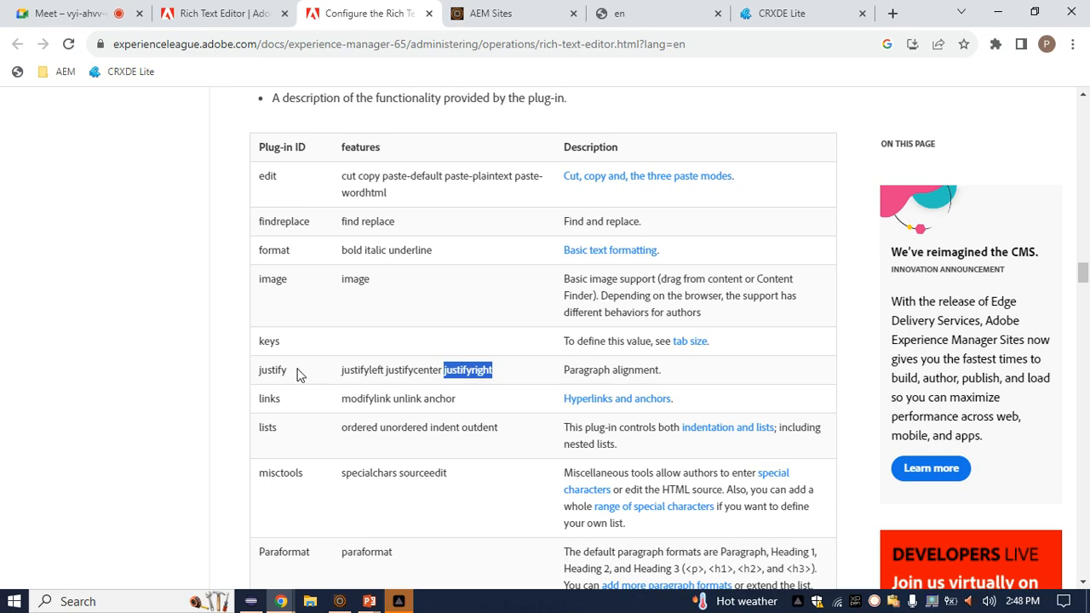
drag(298, 375, 243, 404)
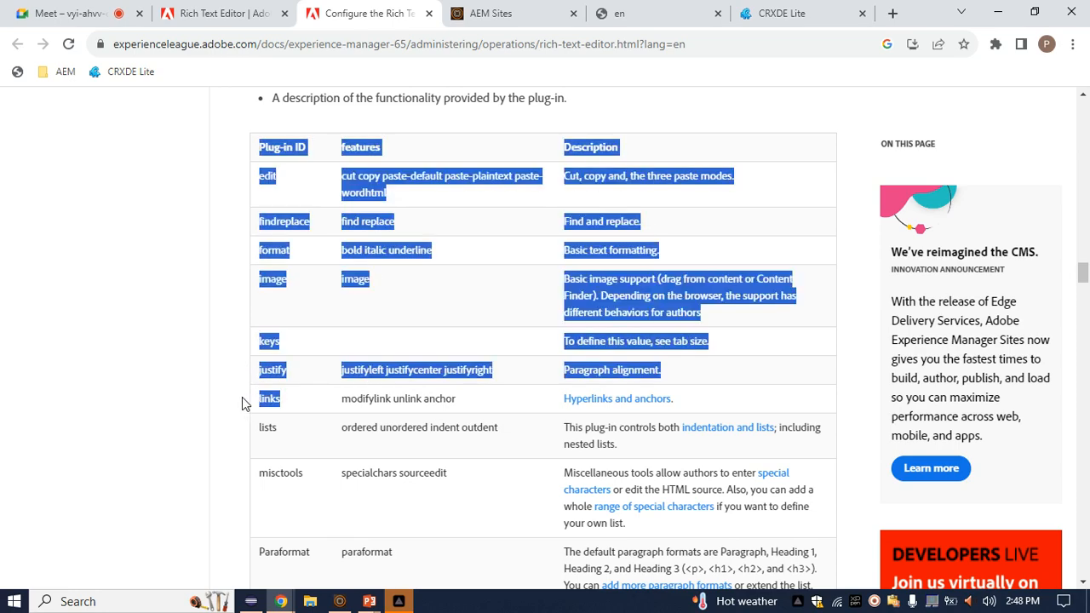
double_click(366, 397)
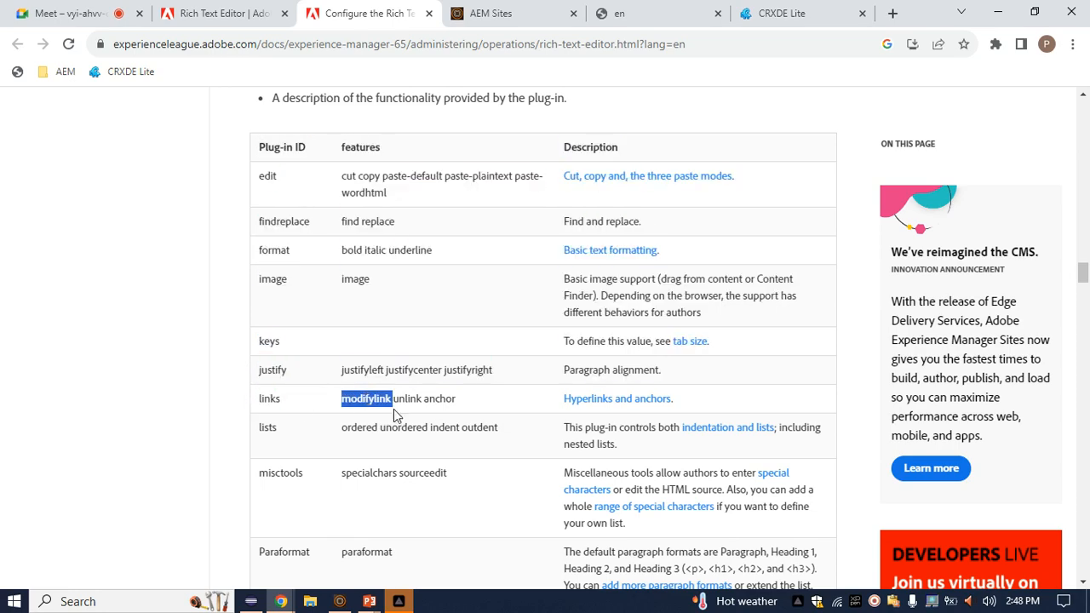
Step: Highlight the lists plug-in ID and its ordered and unordered features in the plug-ins table
scroll(433, 409, down, 1)
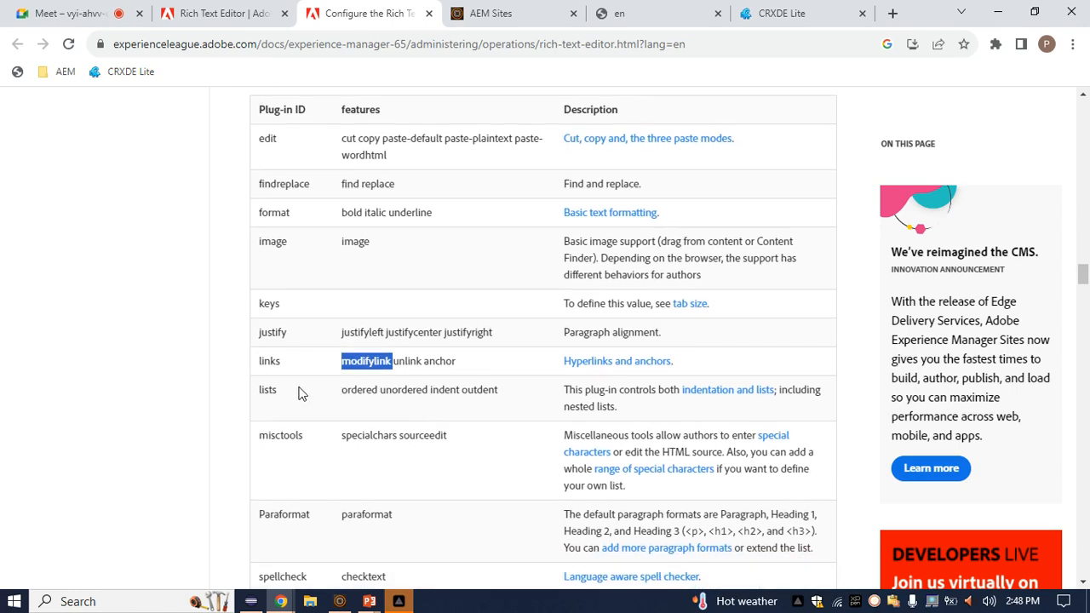
drag(299, 389, 248, 389)
click(325, 405)
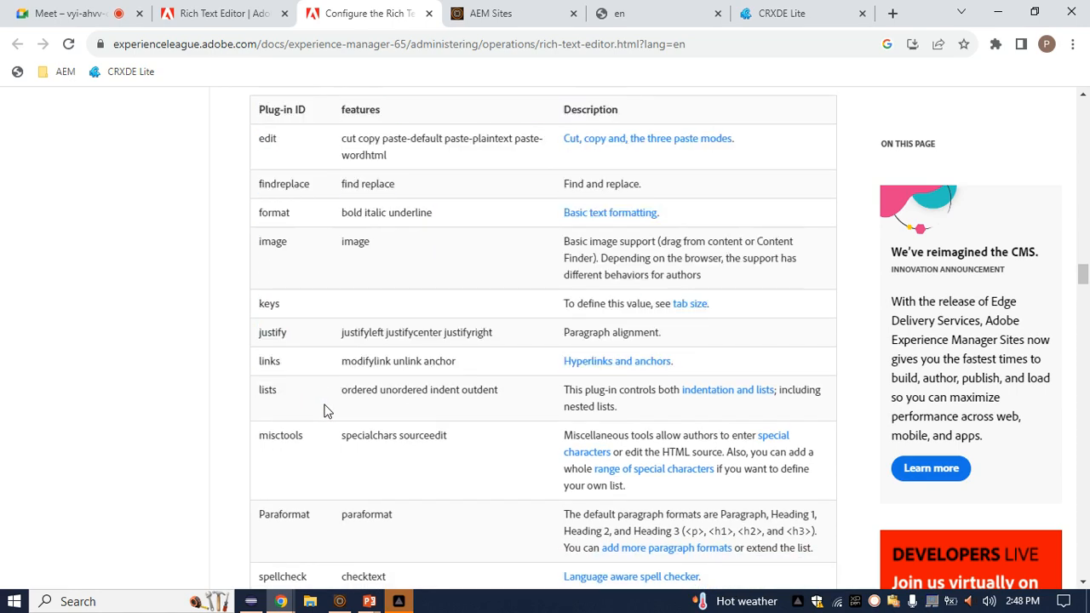
drag(337, 397, 375, 397)
click(339, 405)
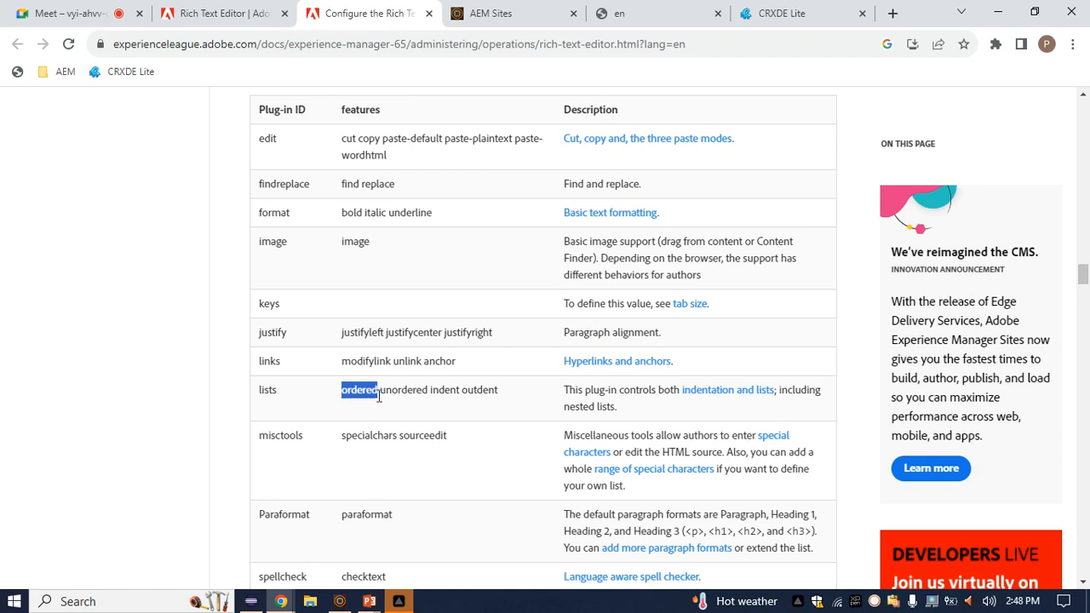
double_click(394, 394)
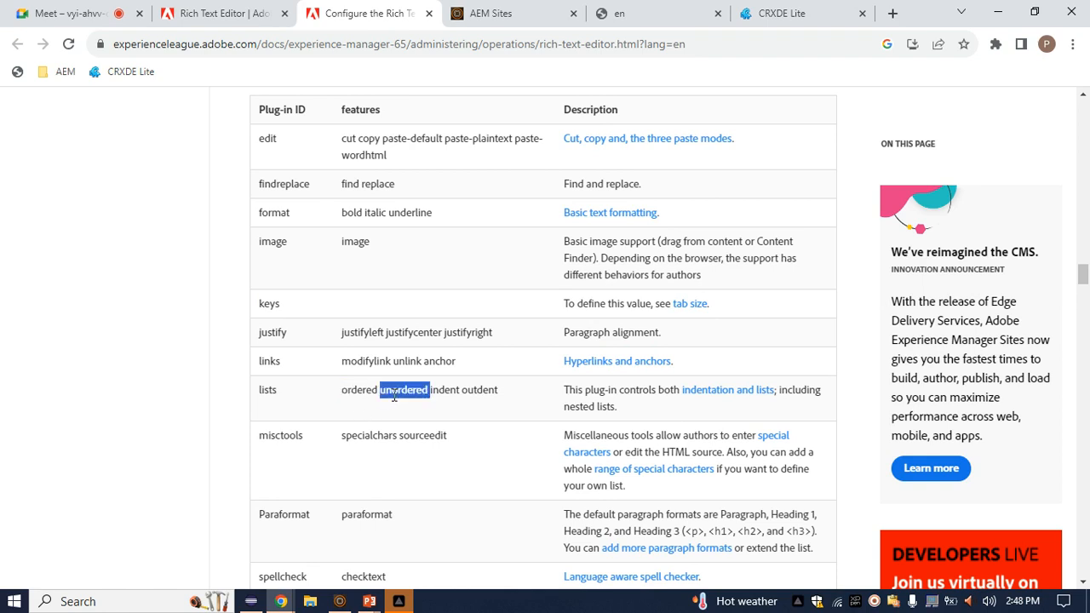
Step: Highlight the indent and outdent features of the lists plug-in, and glance over the remaining rows of the plug-ins table
click(455, 389)
double_click(475, 391)
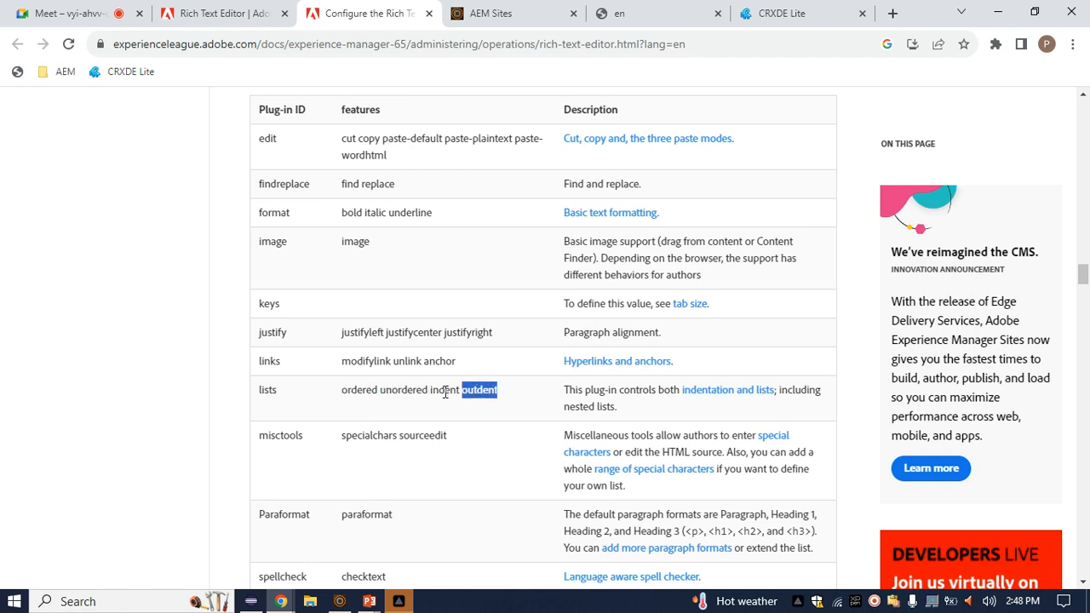
double_click(445, 391)
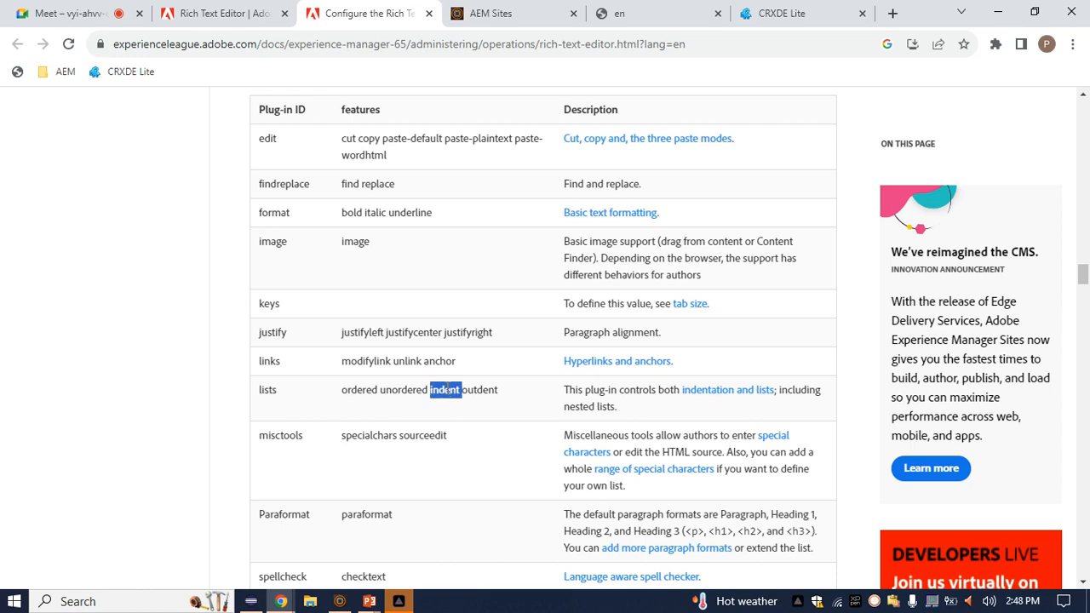
click(482, 390)
double_click(480, 390)
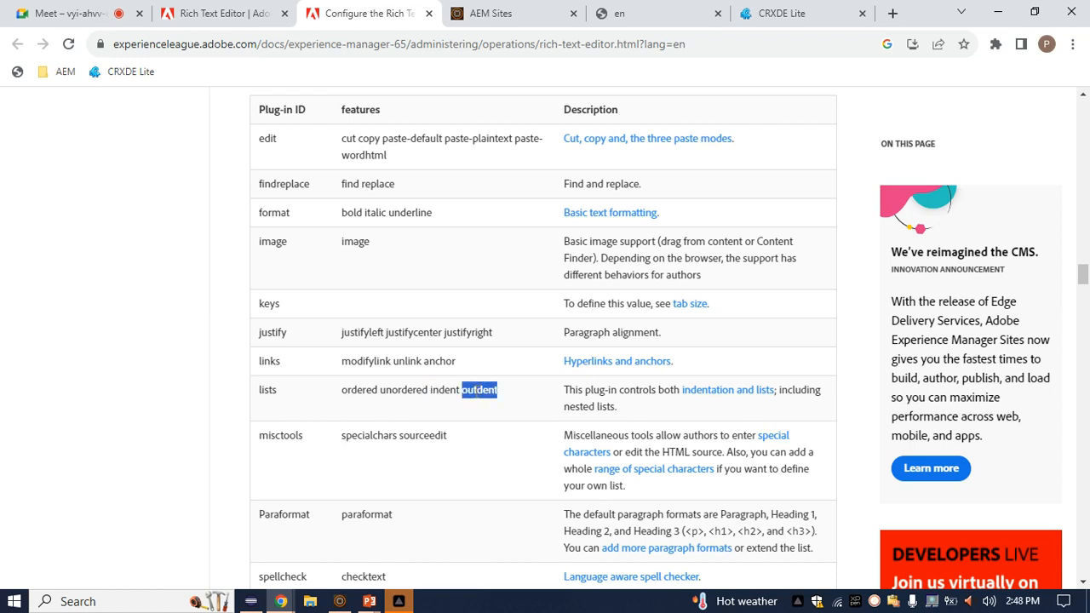
click(439, 395)
double_click(444, 393)
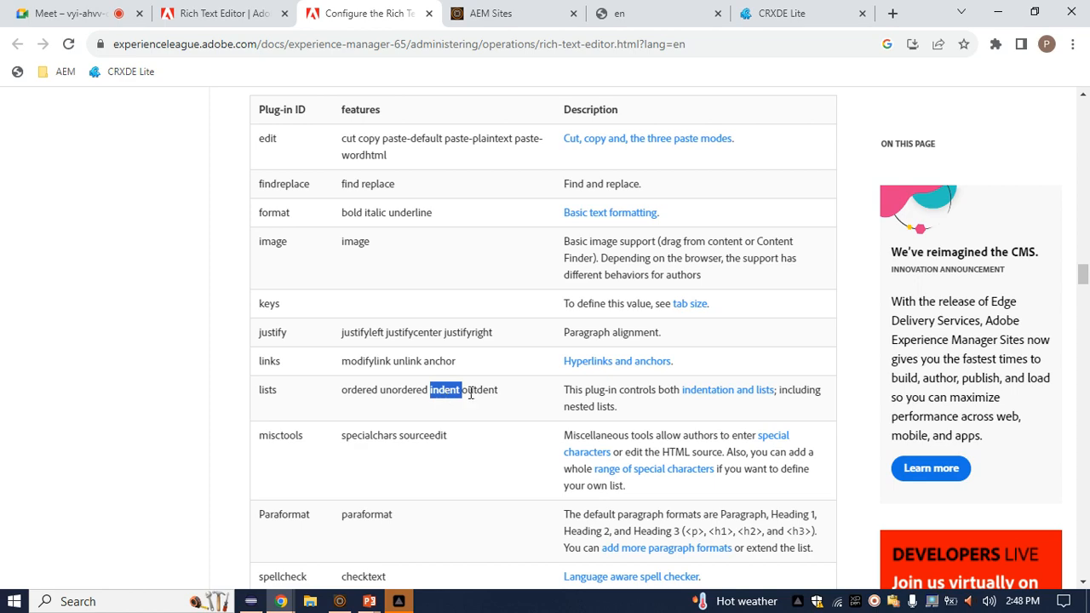
click(482, 392)
double_click(480, 391)
scroll(472, 421, down, 1)
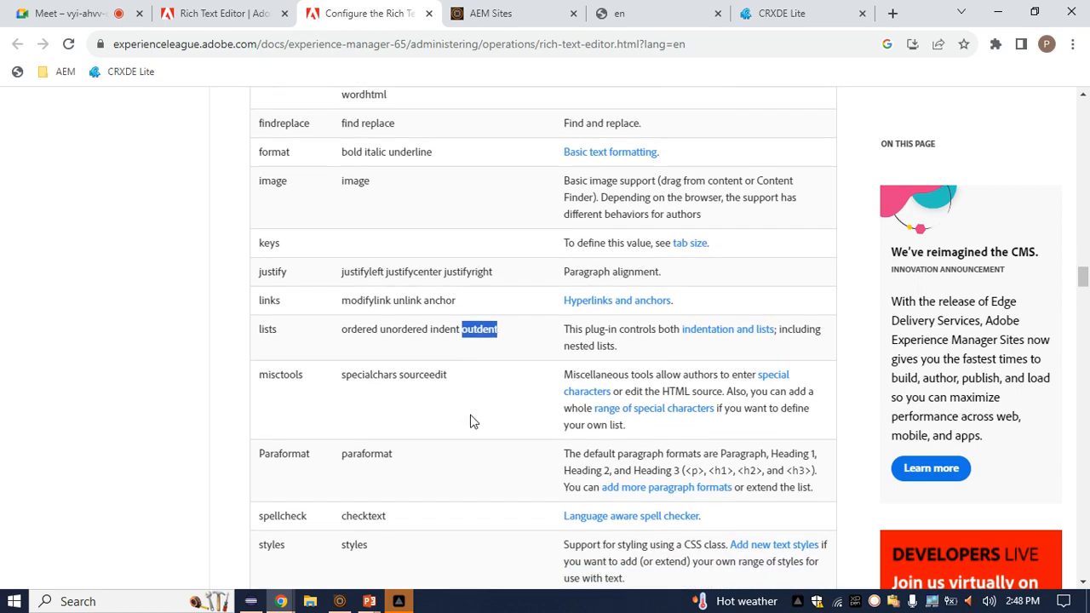
scroll(473, 421, down, 4)
scroll(472, 421, up, 4)
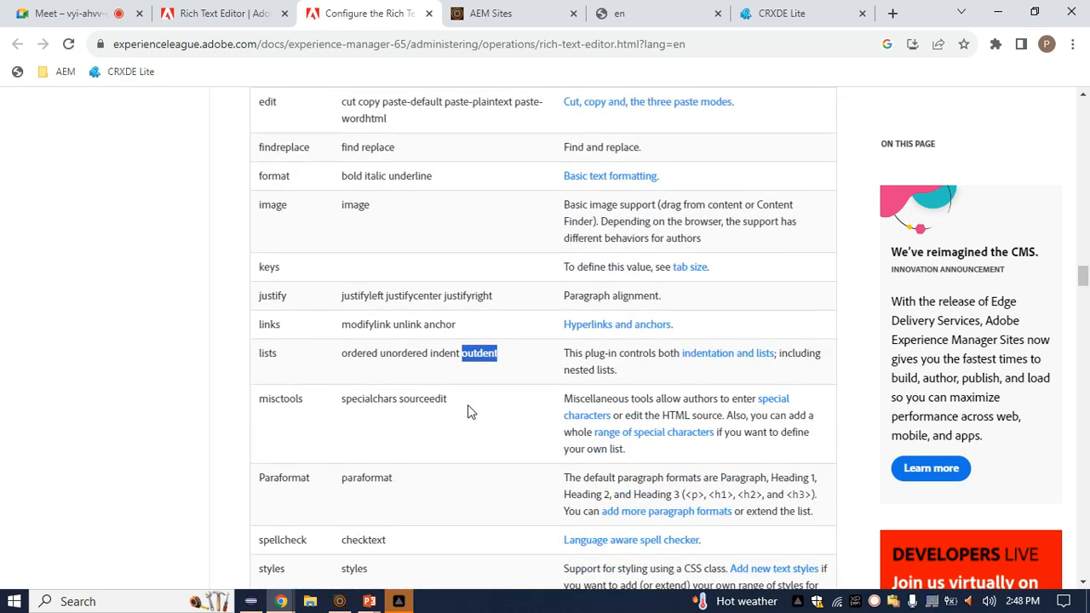
Step: Switch to CRXDE Lite and expand the surgesoftwarefolder project under apps in the repository tree
click(805, 12)
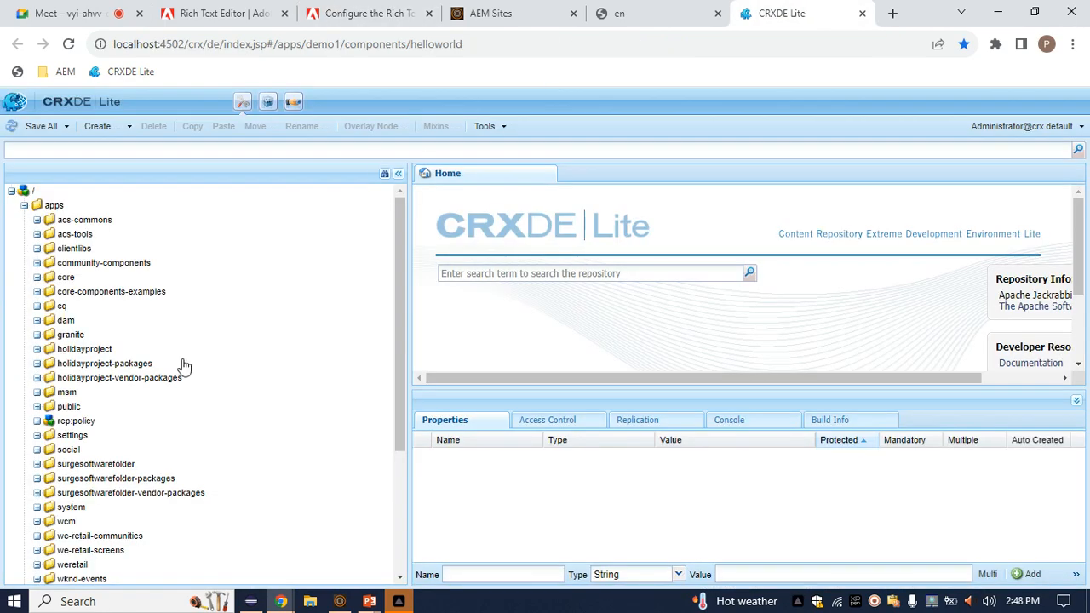
scroll(146, 441, down, 3)
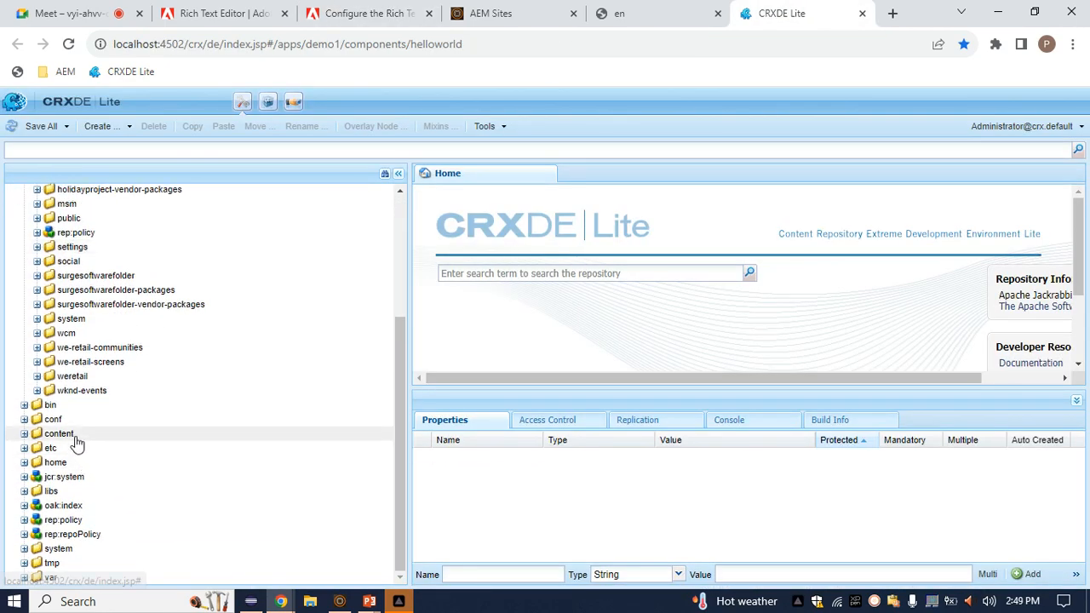
scroll(78, 409, up, 3)
scroll(99, 383, down, 2)
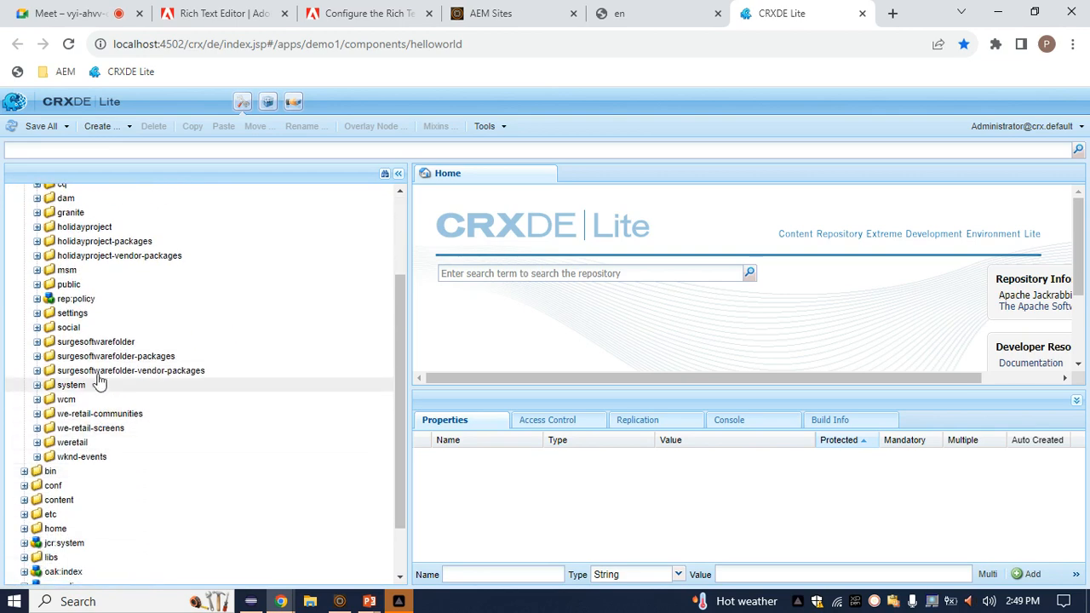
double_click(92, 342)
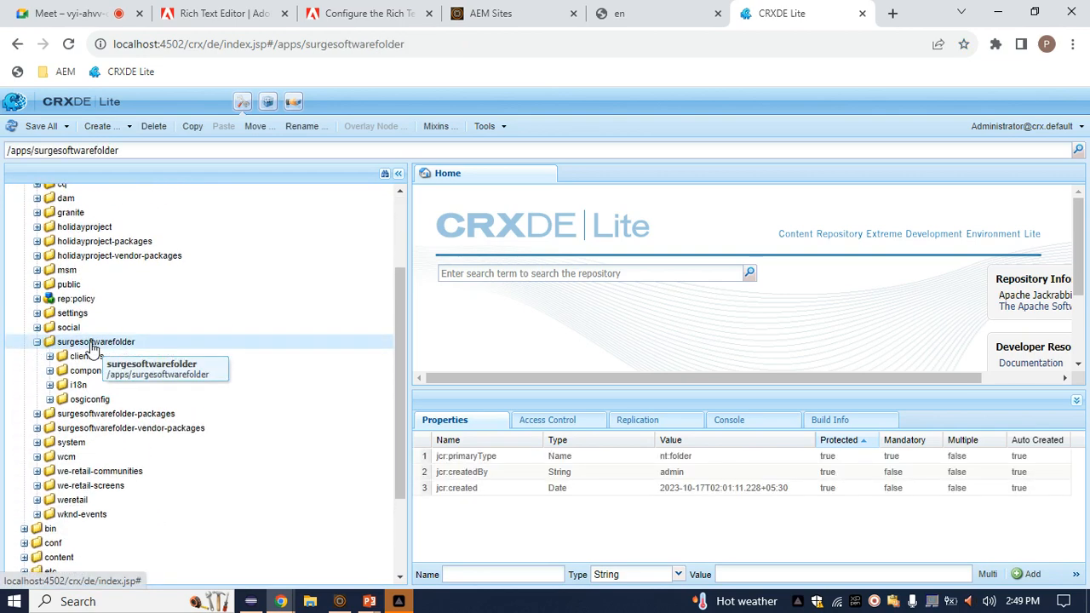
Step: Expand the components folder of surgesoftwarefolder and the helloworld component inside it
key(ctrl+plus)
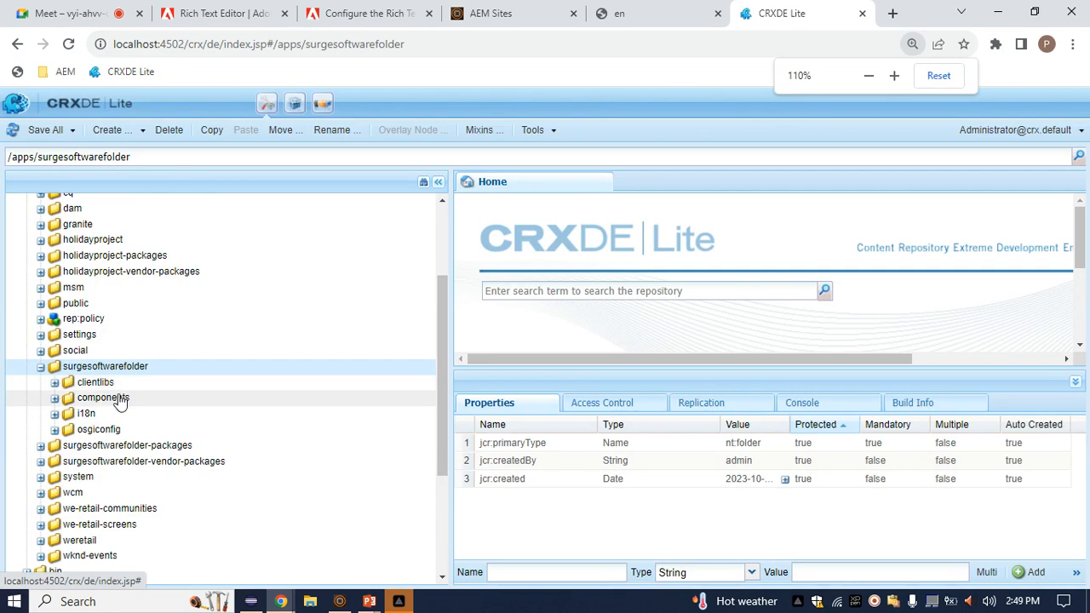
double_click(120, 400)
scroll(120, 401, down, 5)
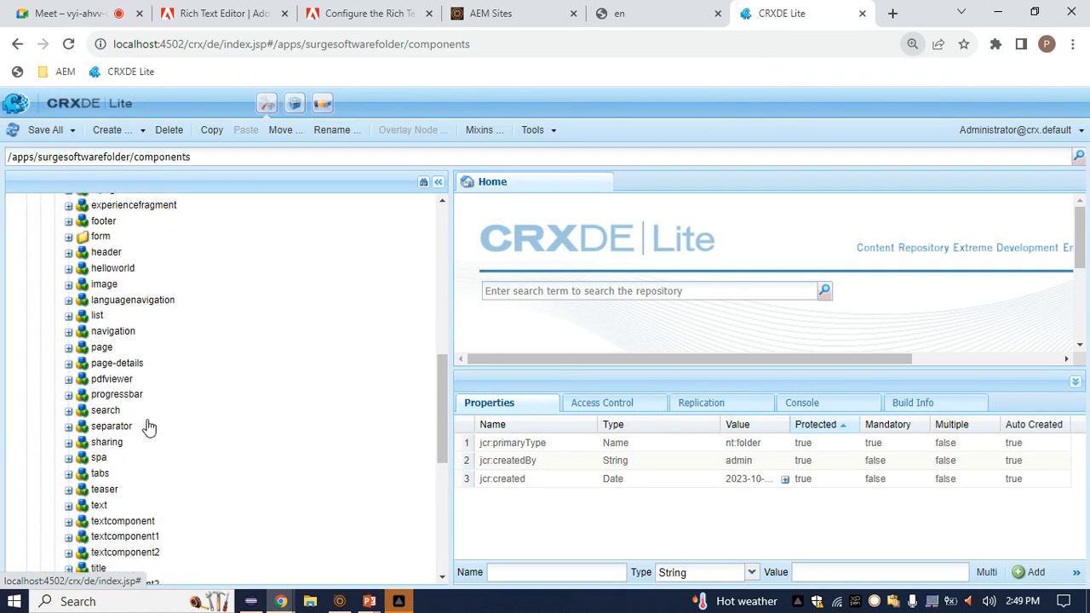
double_click(113, 270)
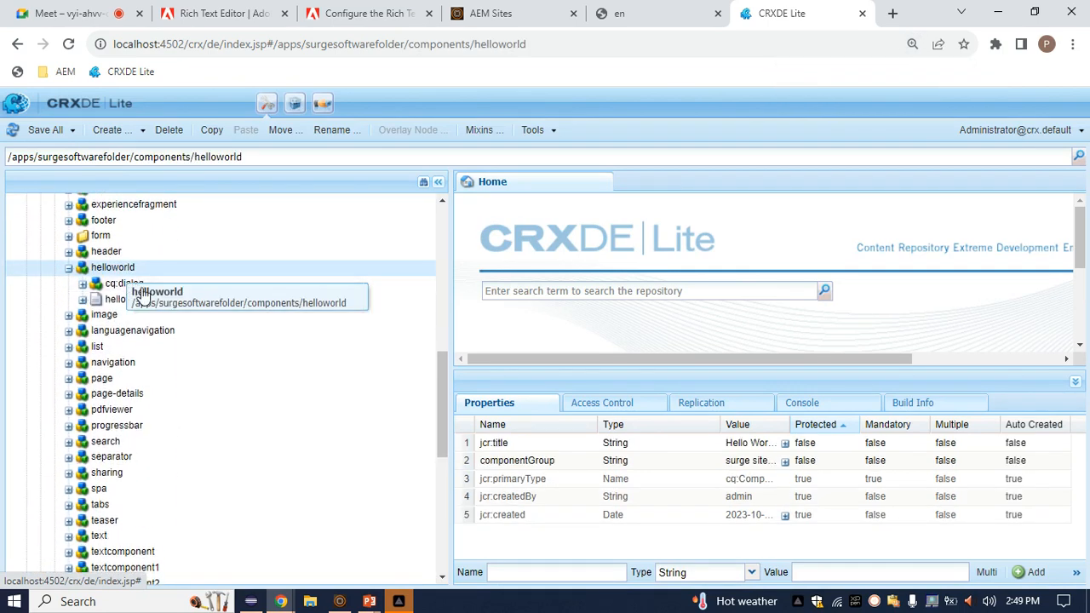
Step: Expand the helloworld component's cq:dialog through content, items, tabs, items and student down to the student tab's items node
double_click(141, 288)
double_click(147, 302)
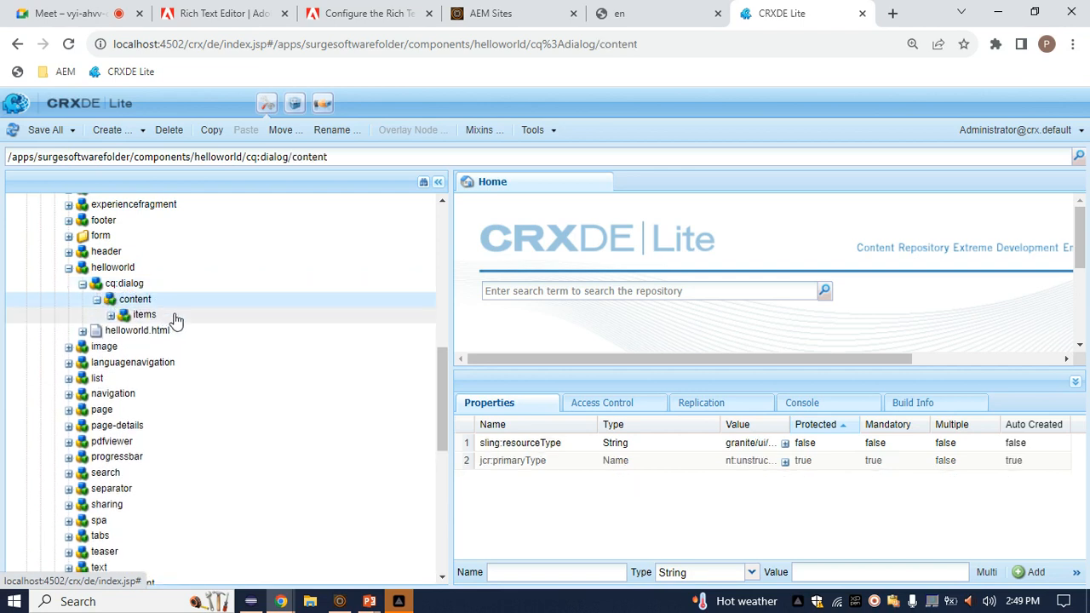
double_click(174, 316)
double_click(189, 332)
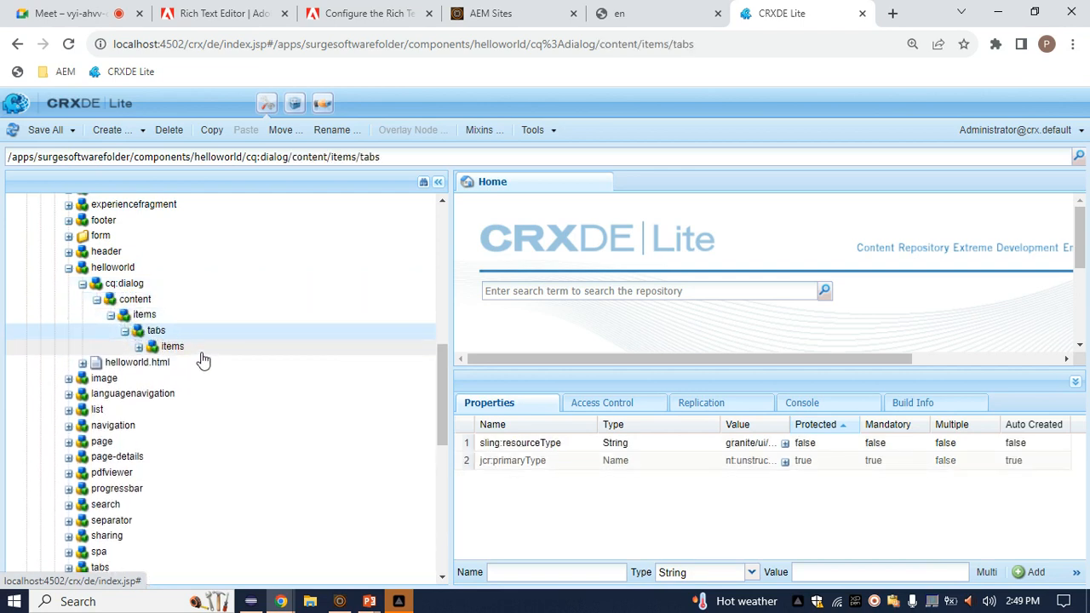
double_click(201, 349)
double_click(219, 378)
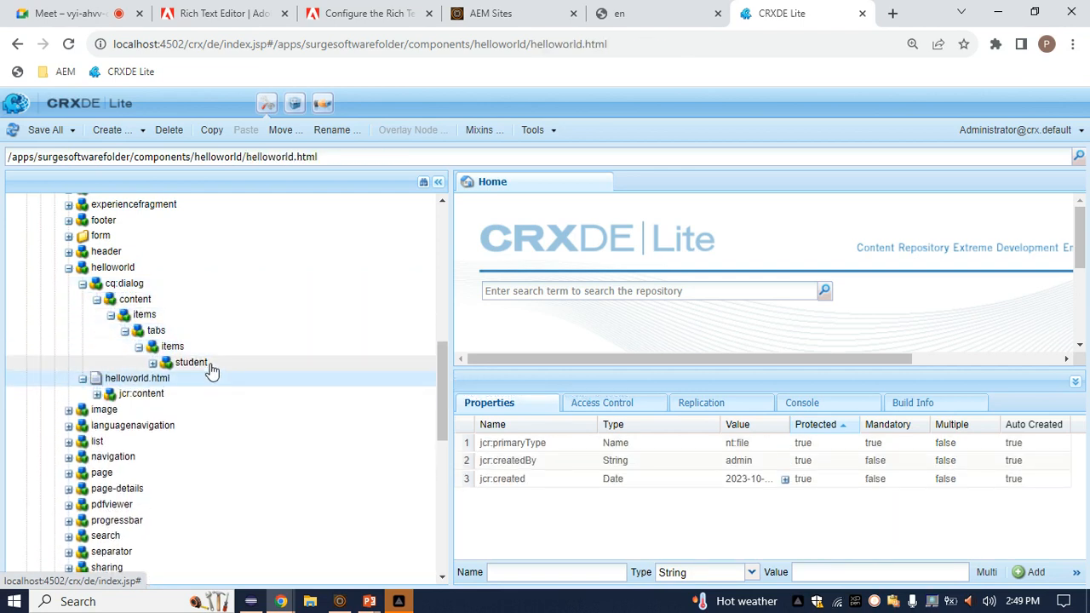
double_click(212, 368)
double_click(217, 379)
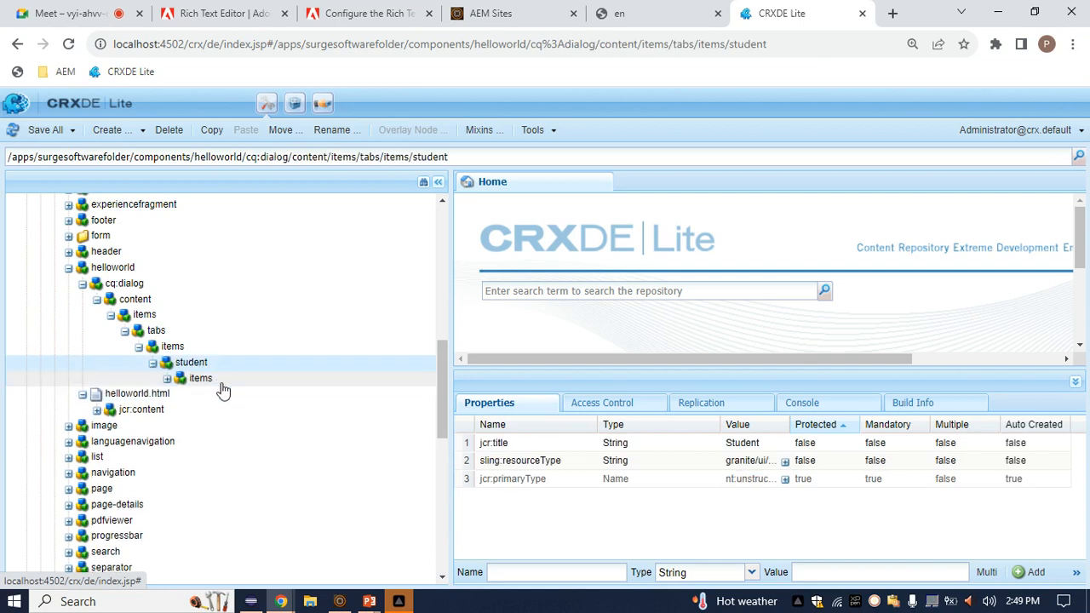
Step: Delete the text node under the student tab's items node and save all changes
double_click(243, 426)
right_click(243, 430)
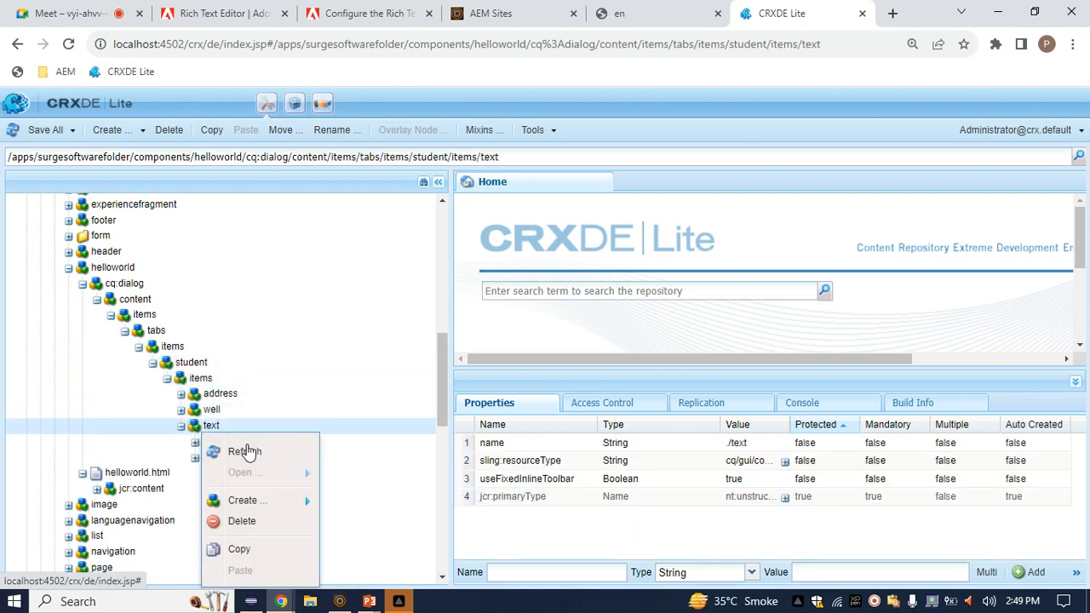
click(247, 522)
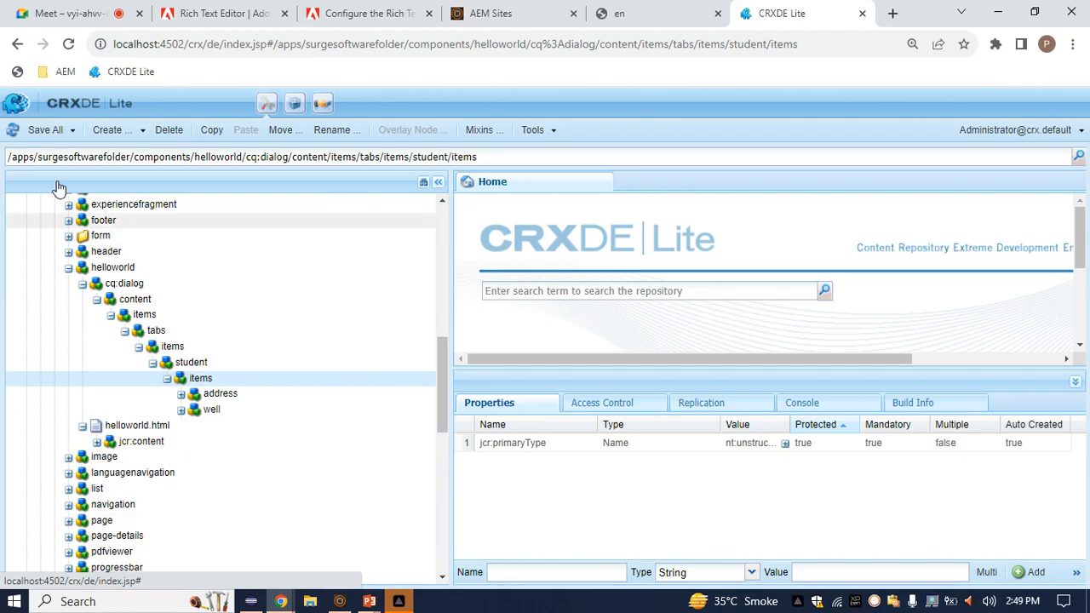
click(45, 130)
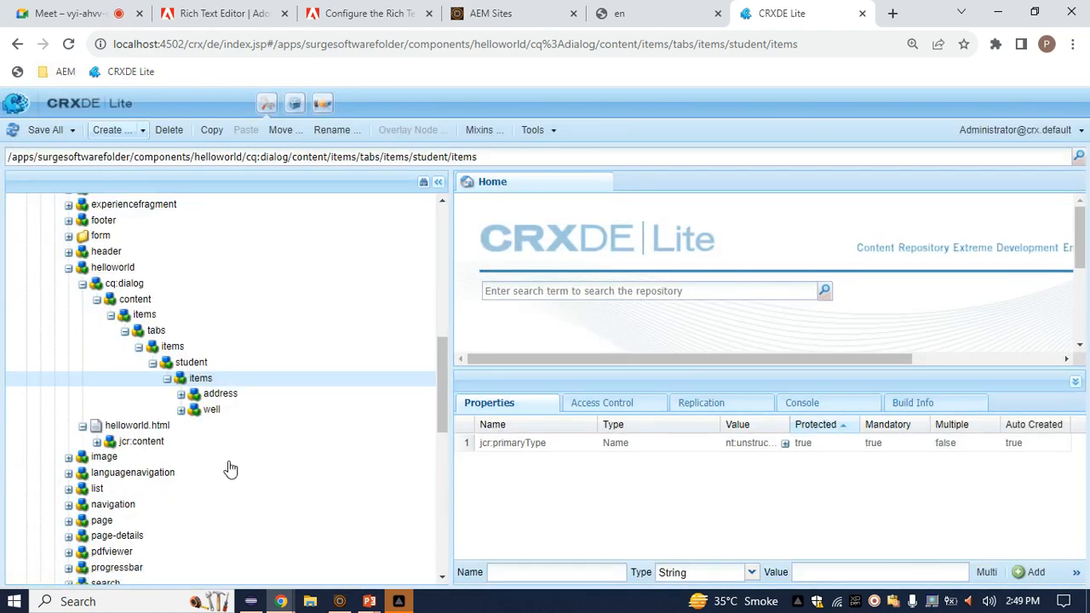
Step: Examine the address node's properties with the Value column widened, including the full sling:resourceType path
click(218, 394)
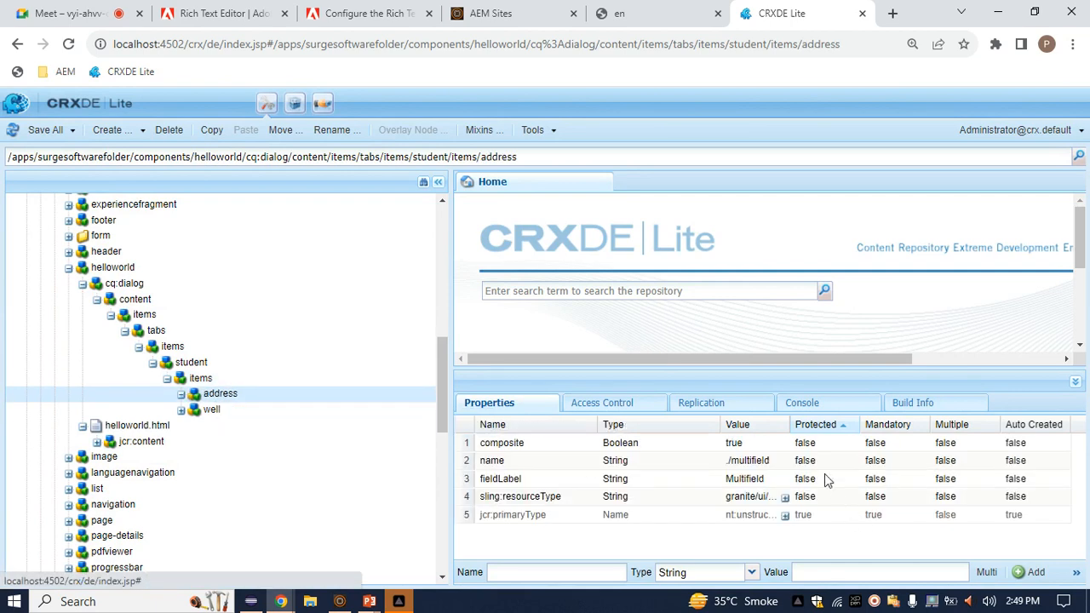
drag(791, 423, 961, 443)
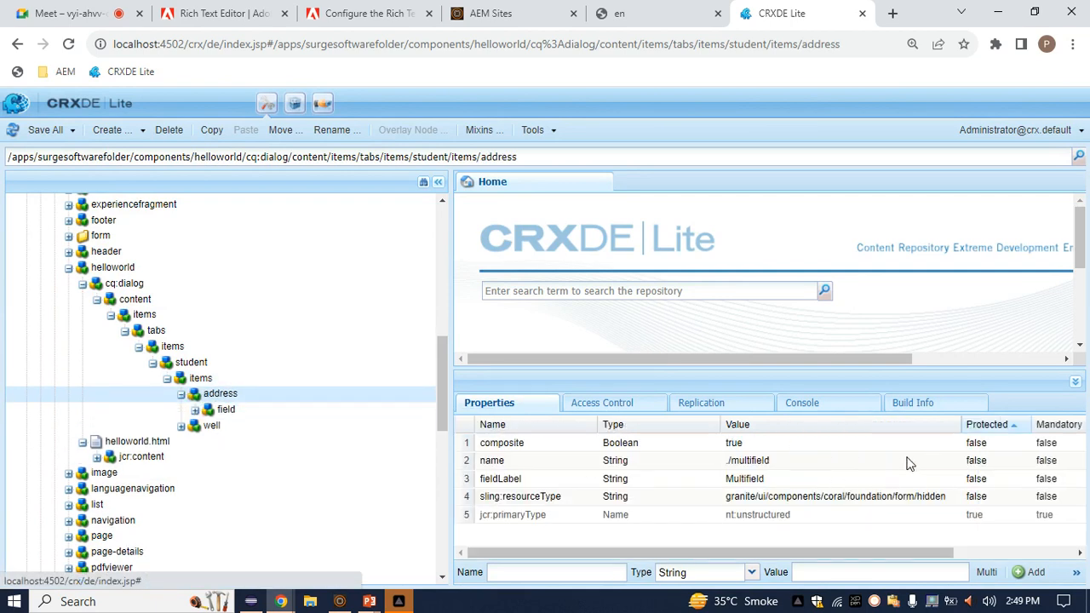
double_click(941, 499)
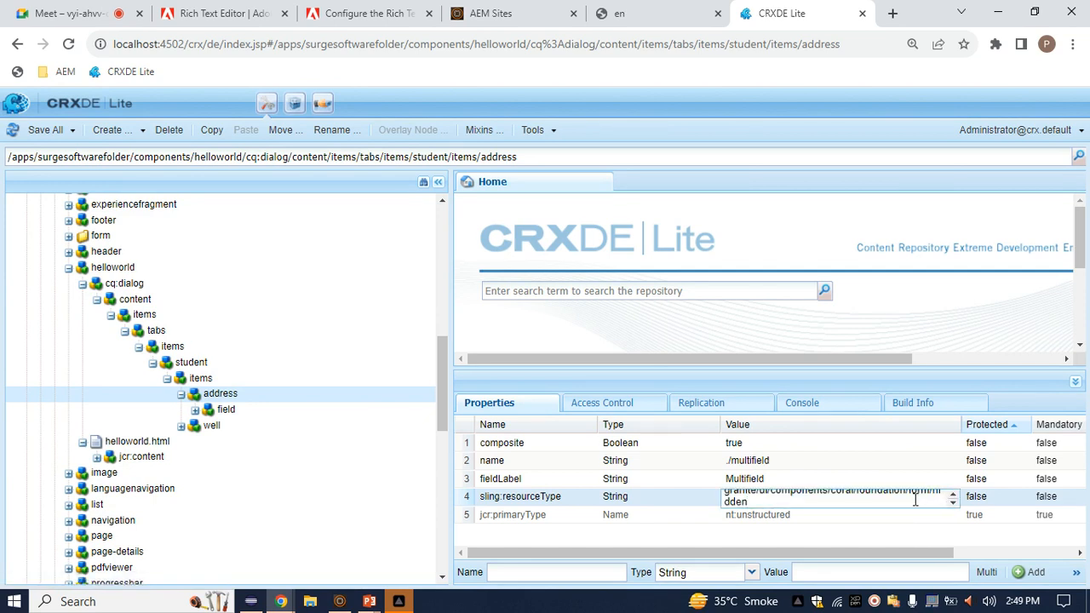
scroll(916, 500, up, 1)
click(874, 521)
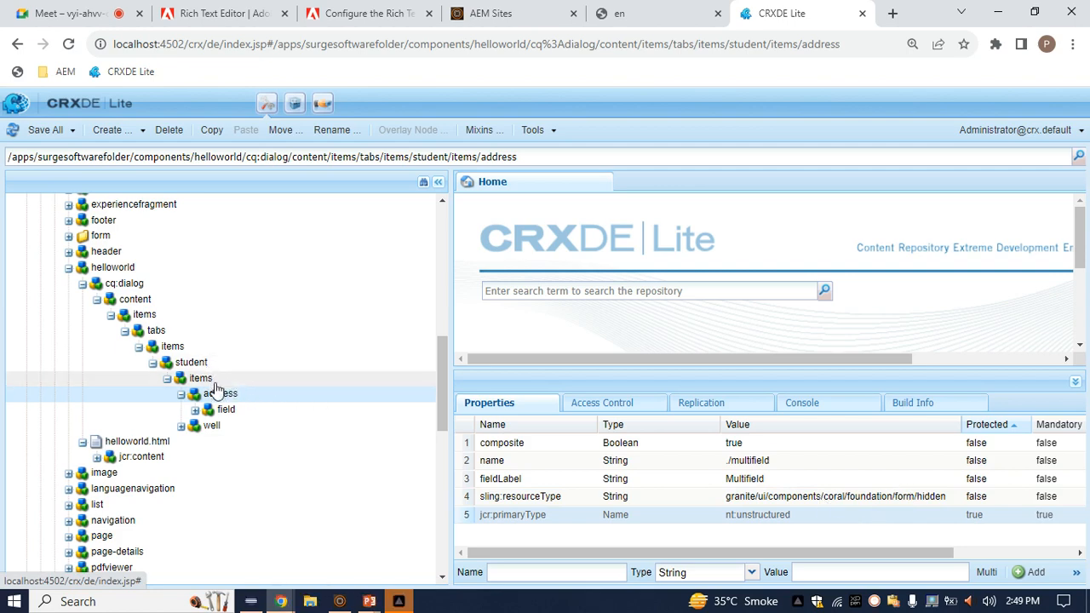
Step: Switch to the en page in the AEM editor and open the Hello World component's configuration dialog
click(664, 10)
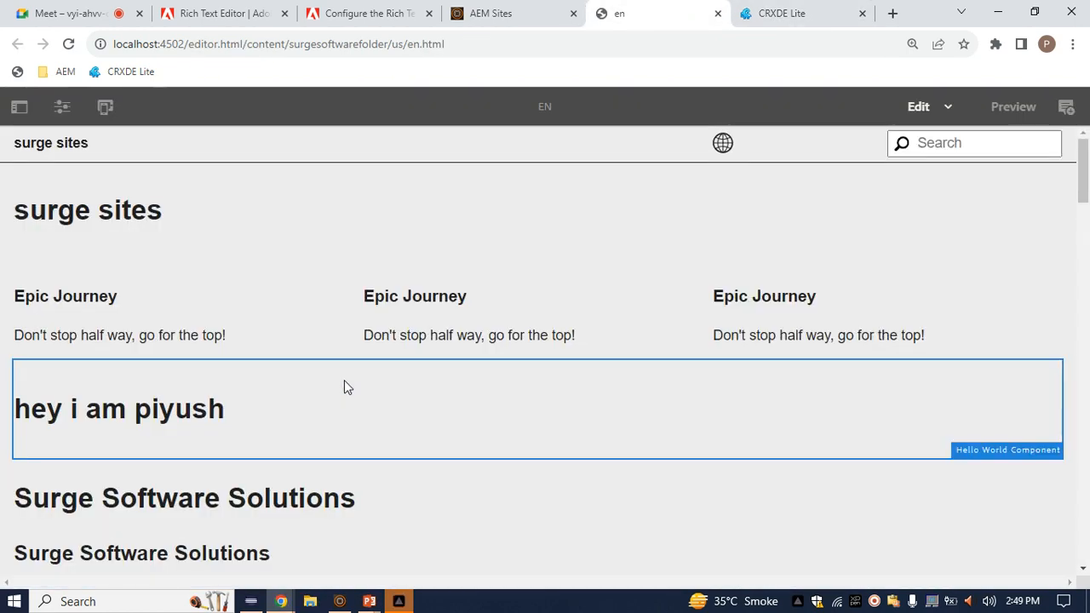
click(344, 382)
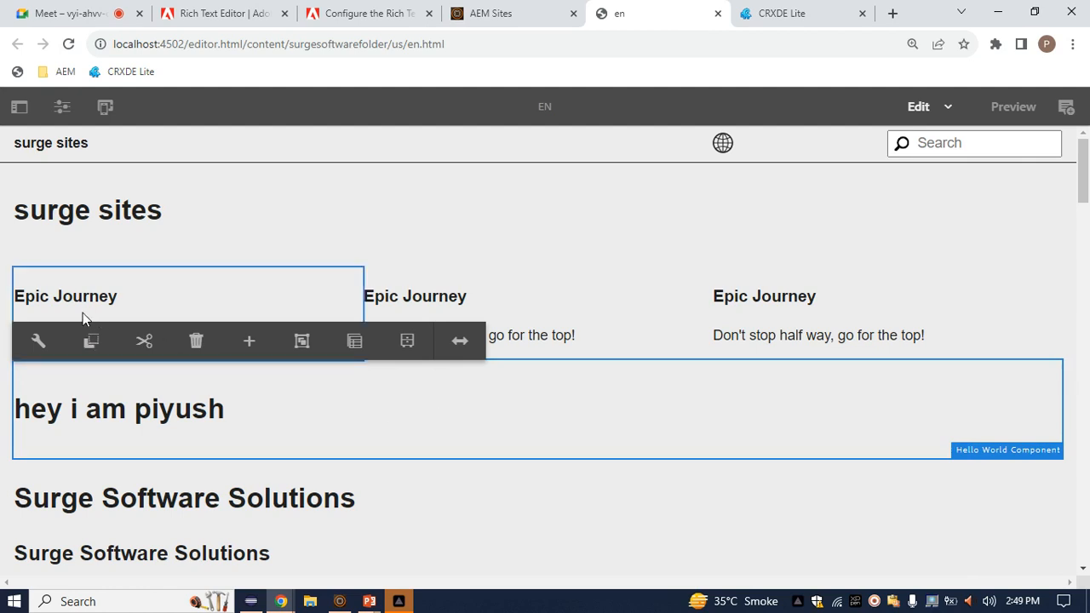
click(36, 343)
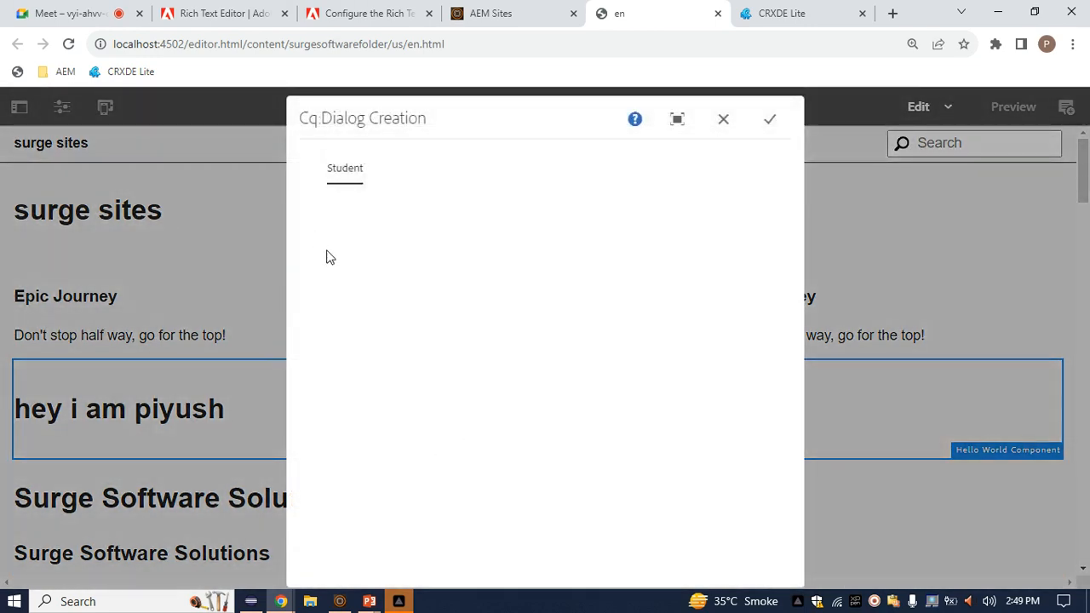
Step: In CRXDE Lite, set the well node's sling:resourceType to granite/ui/components/coral/foundation/well and save the change
click(775, 13)
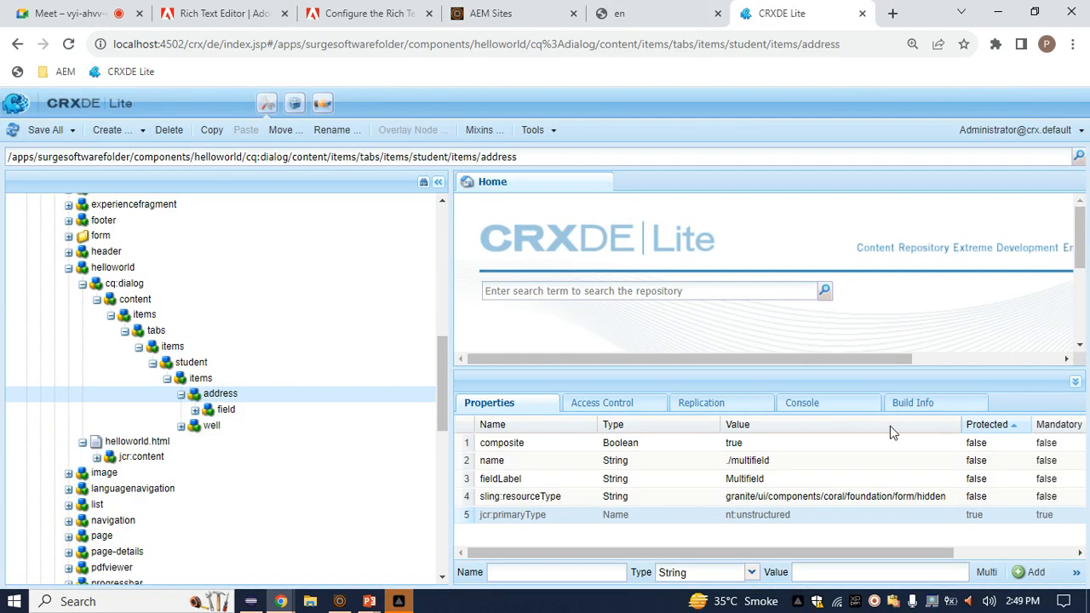
click(942, 497)
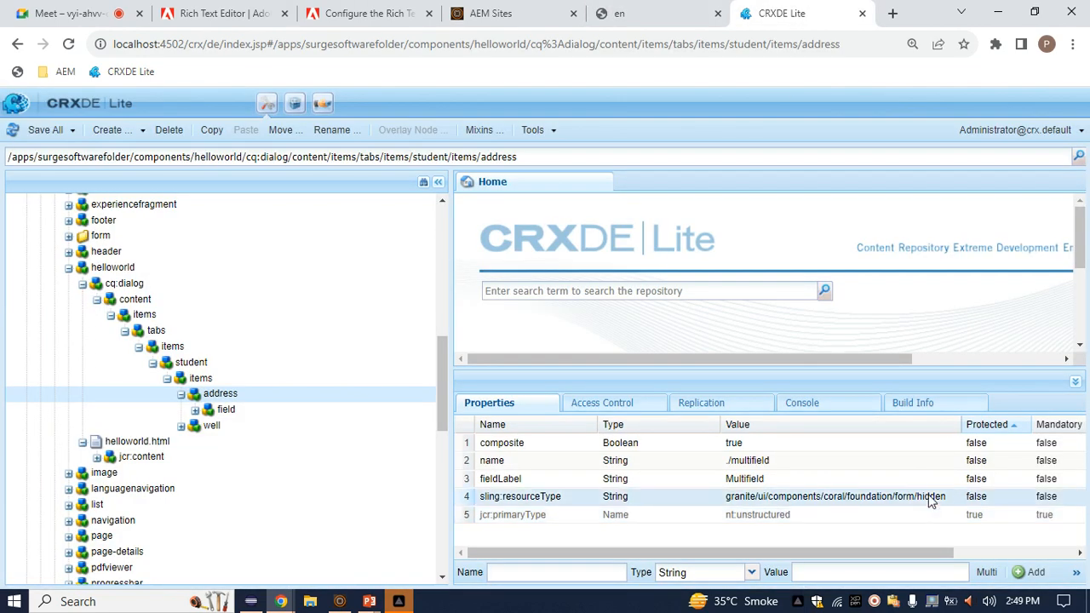
double_click(224, 430)
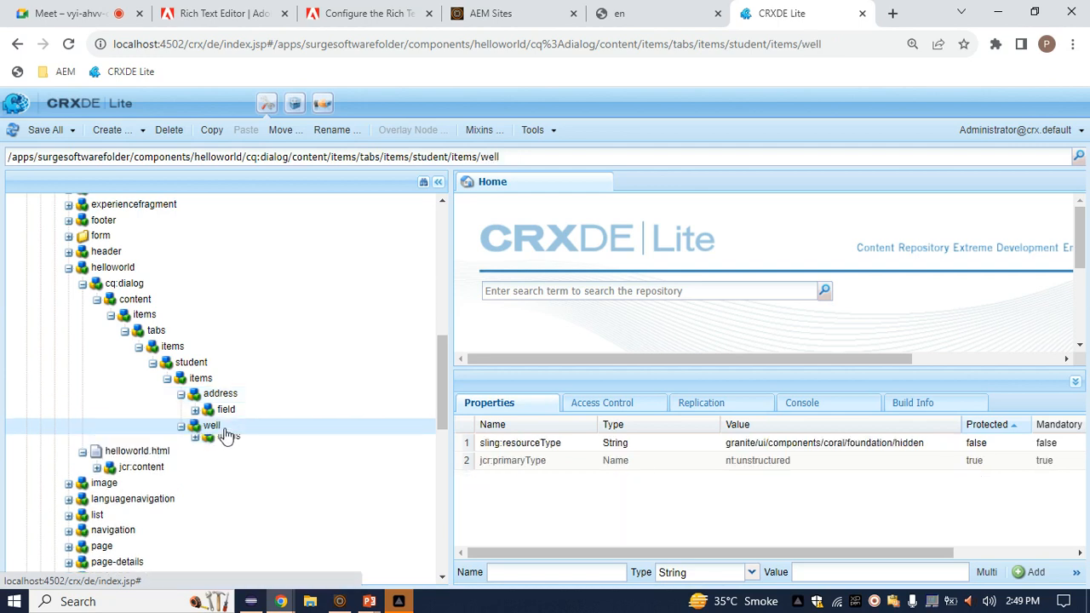
double_click(926, 444)
double_click(929, 450)
key(BackSpace)
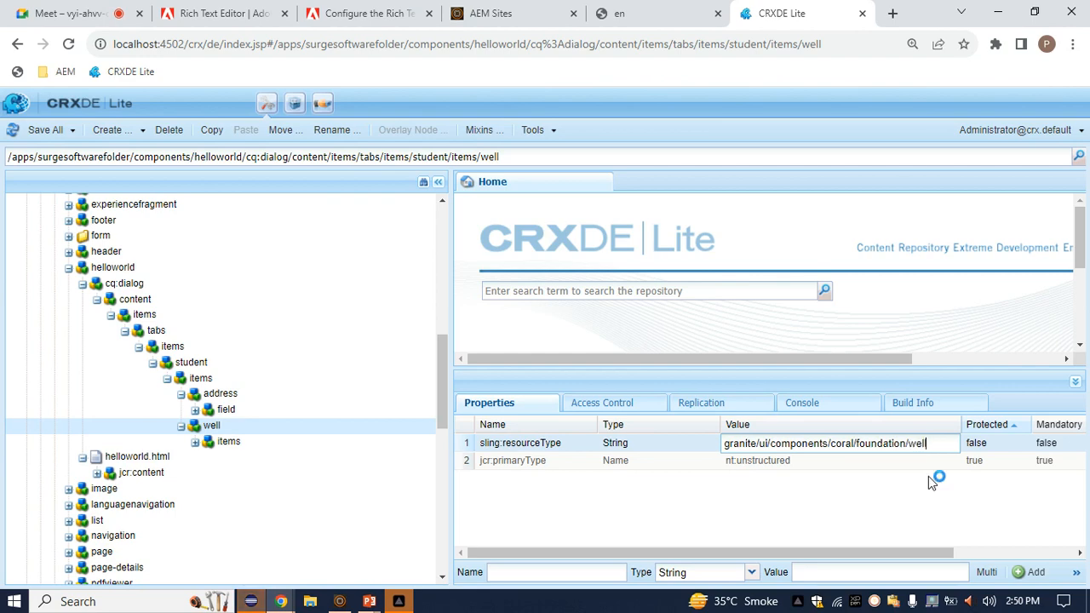
click(929, 478)
key(ctrl+s)
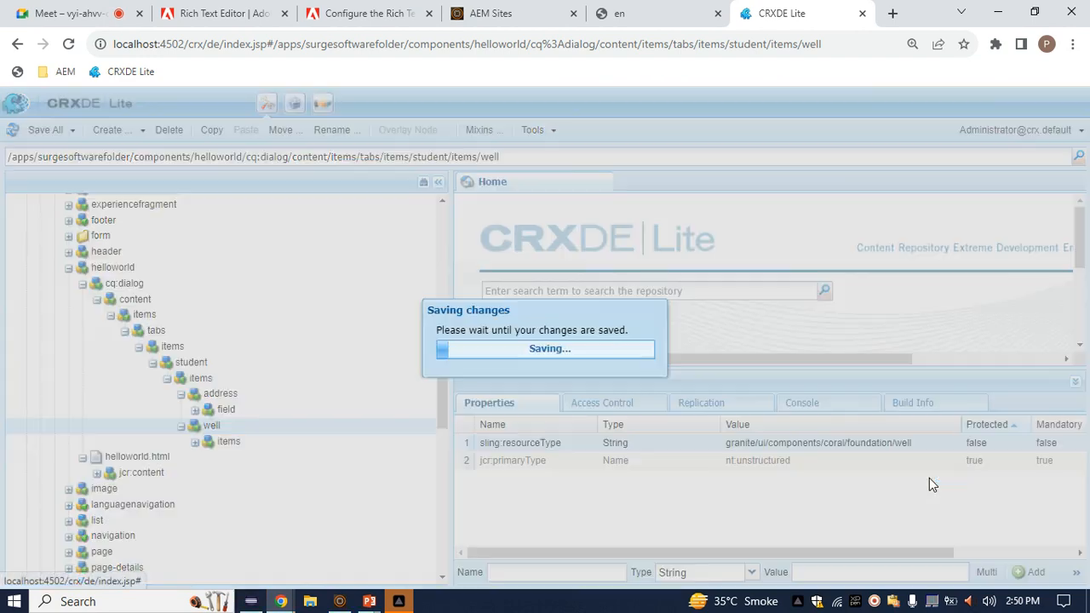
Step: Reload the en page in the AEM editor
click(656, 13)
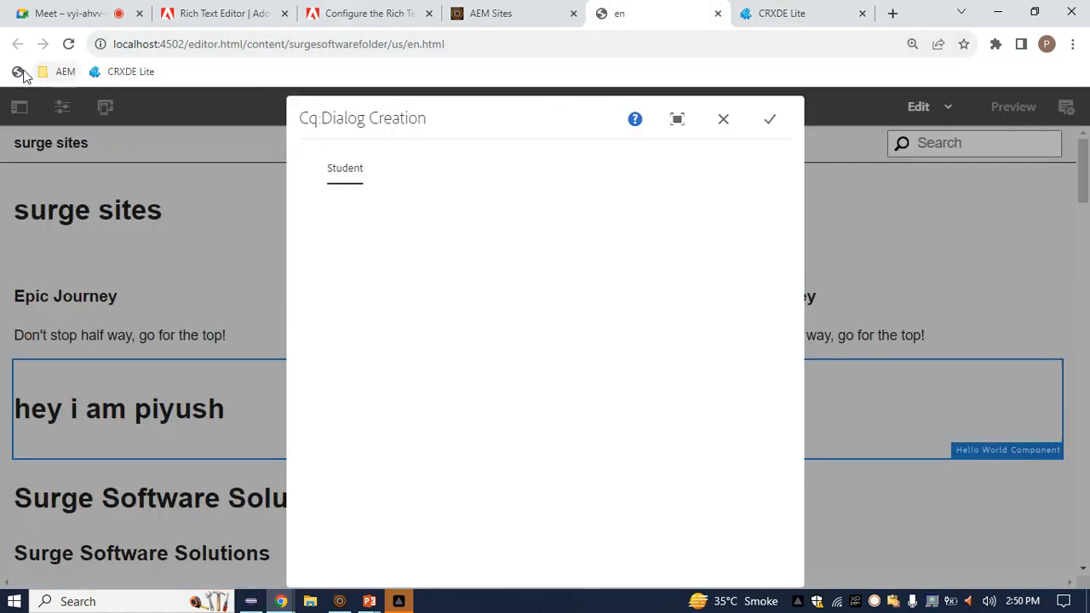
click(68, 45)
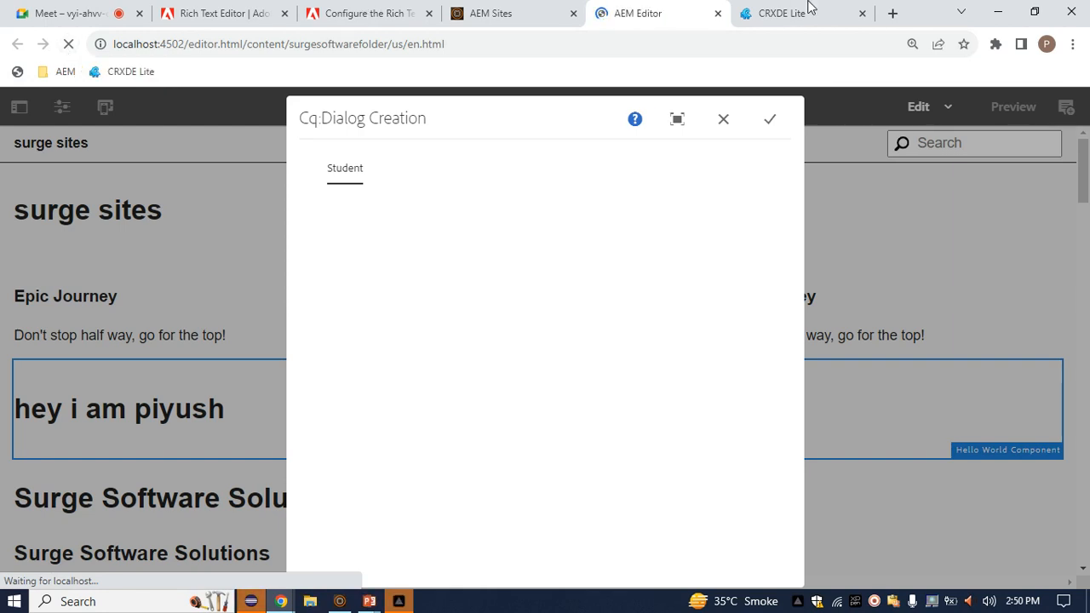
Step: Inspect the address node's sling:resourceType value in CRXDE Lite and check the reloading en page in the AEM editor
click(782, 13)
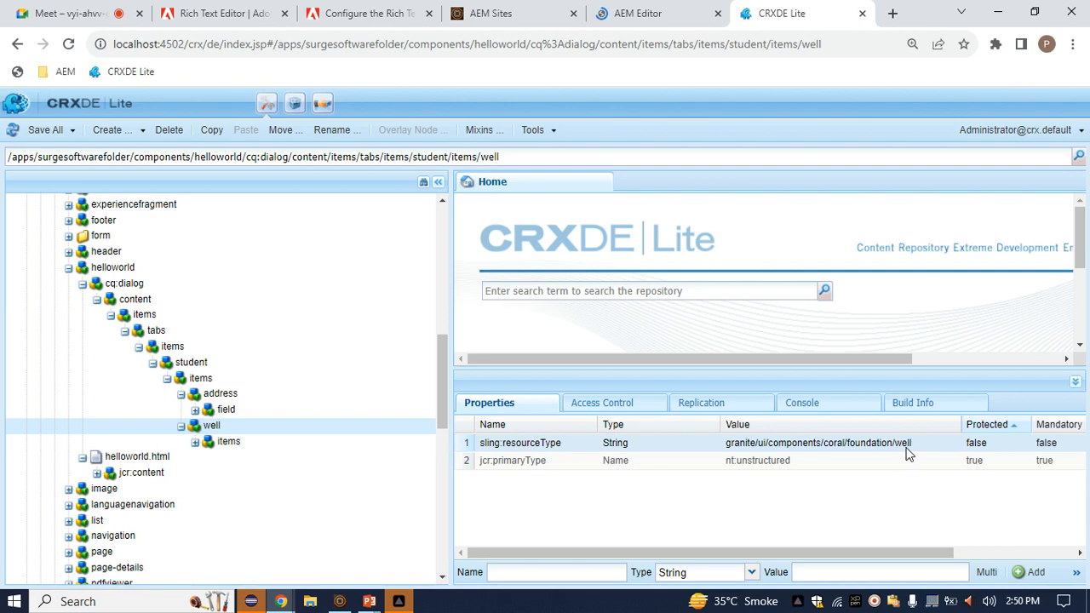
click(287, 397)
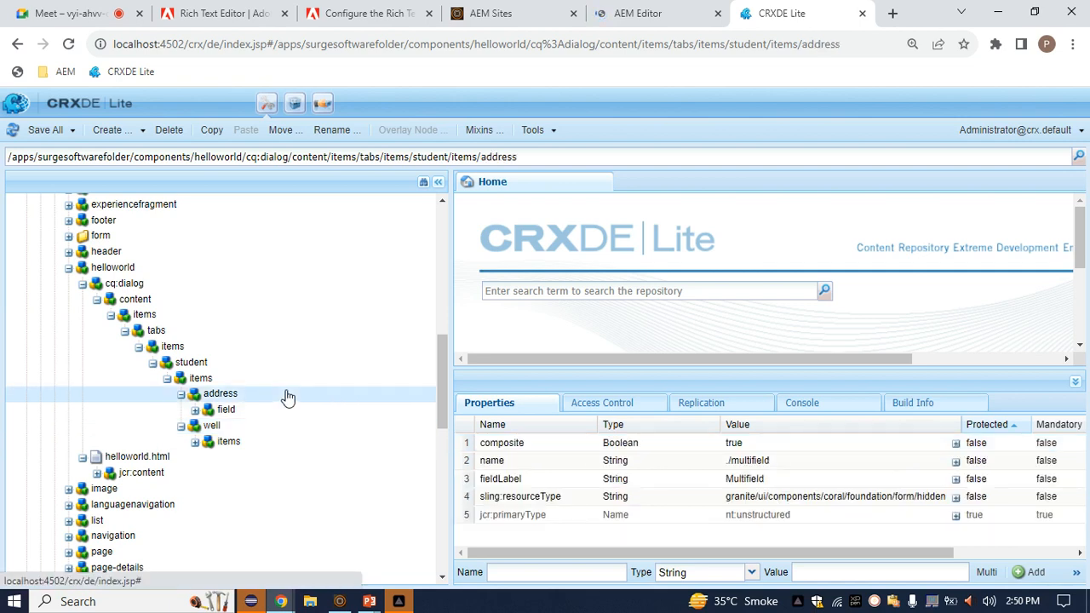
double_click(944, 503)
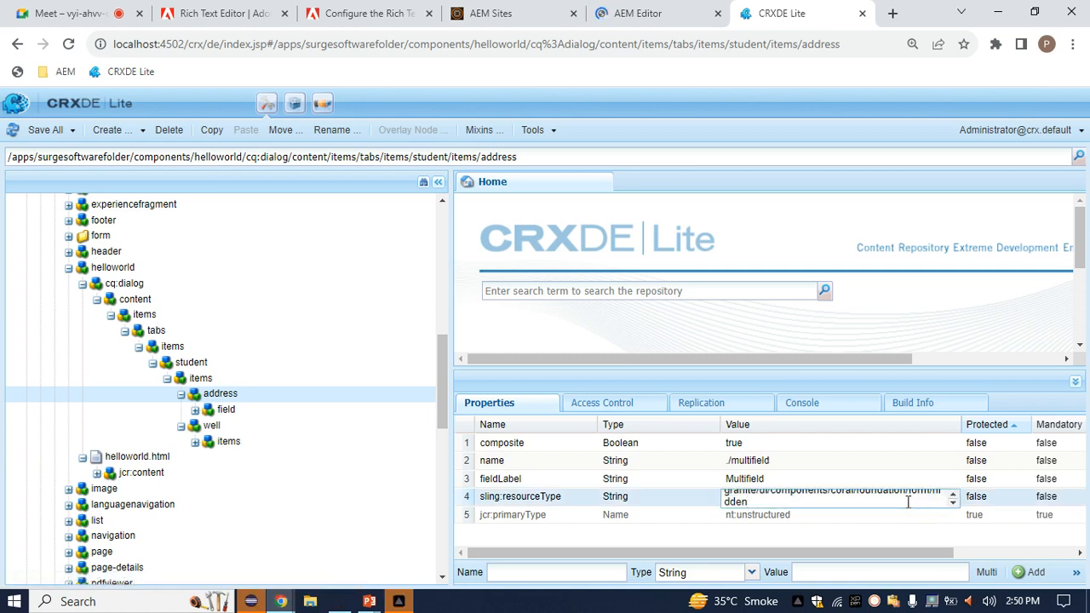
click(848, 521)
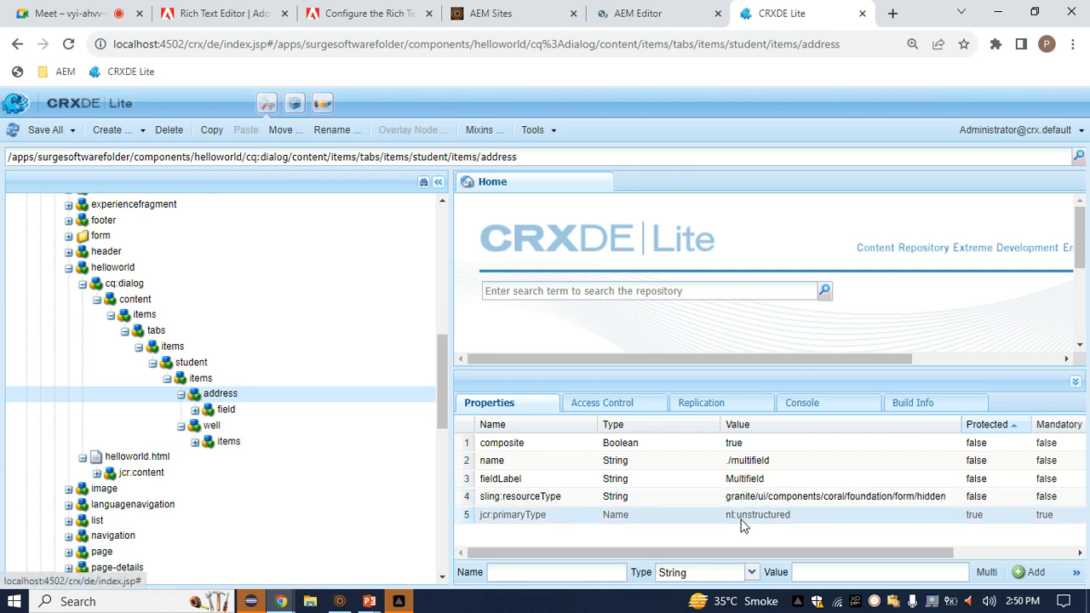
click(678, 10)
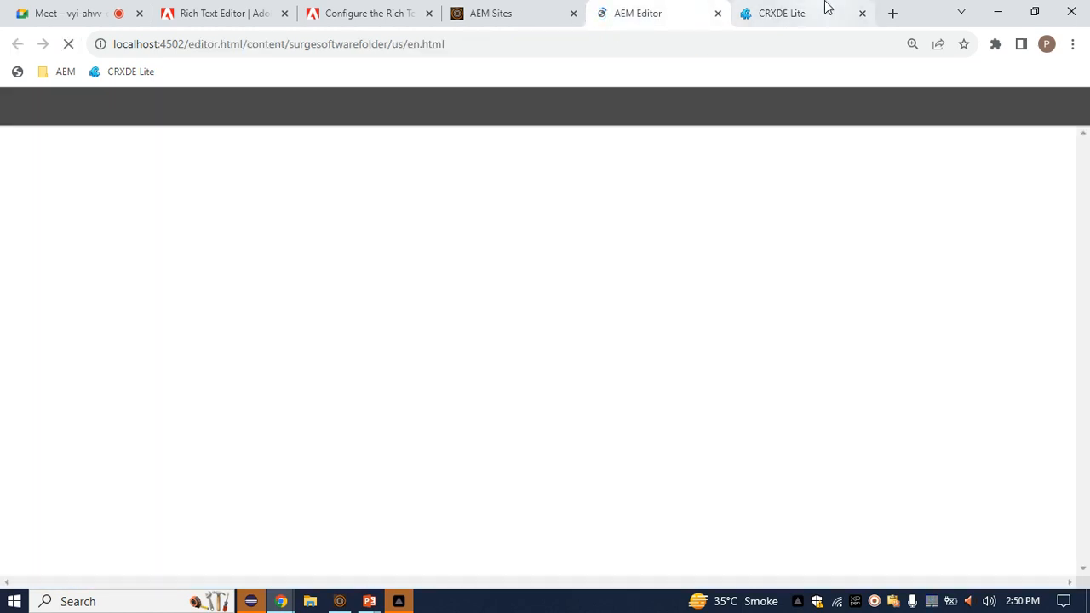
click(825, 7)
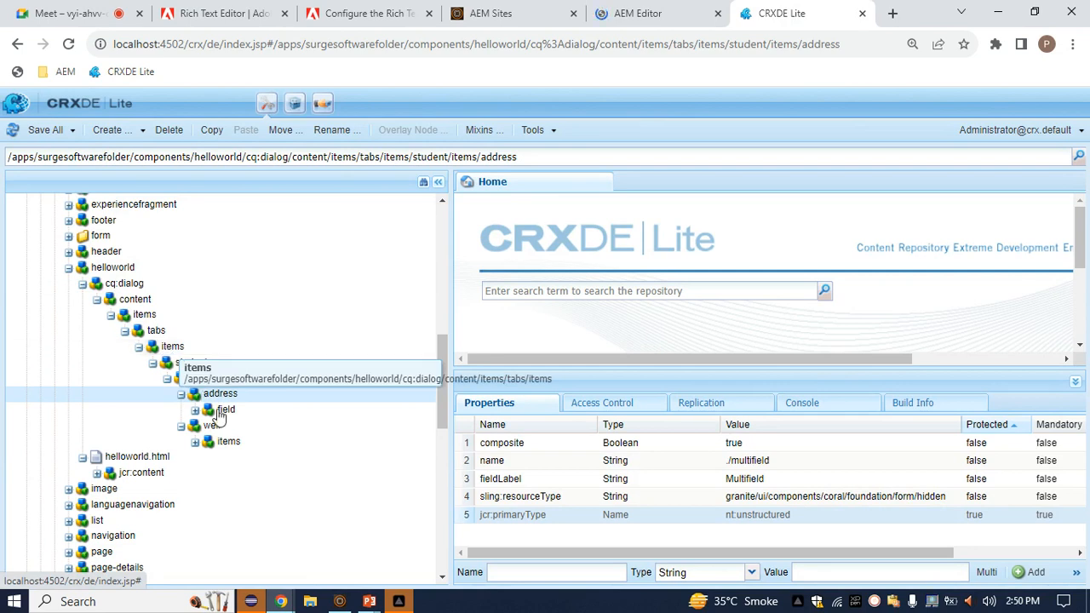
Step: Refresh the community-components folder under apps, collapse it again and expand the core/wcm folder
scroll(227, 444, up, 1)
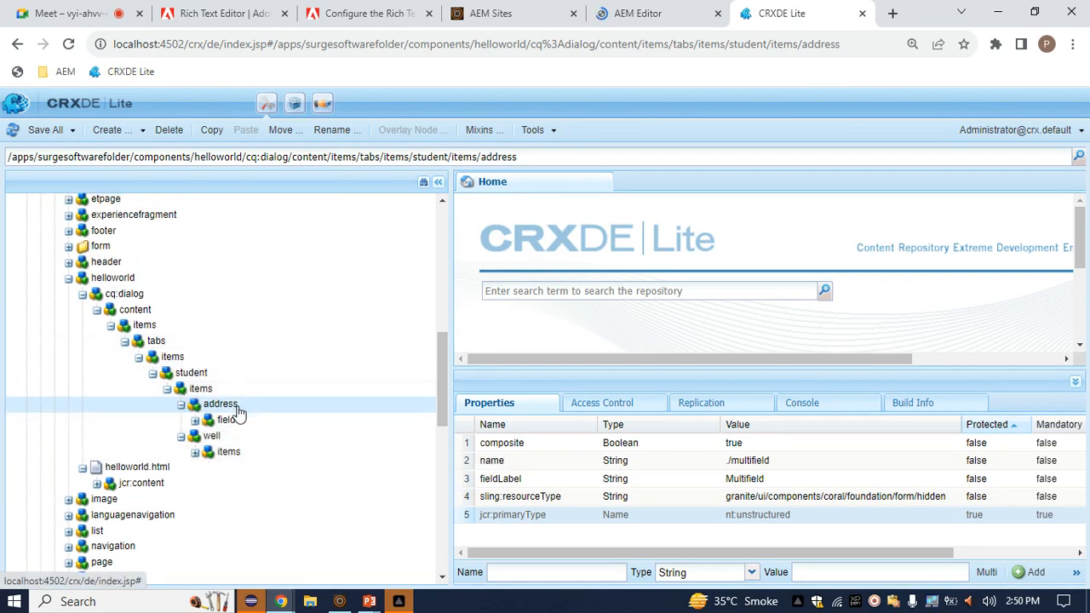
scroll(236, 414, up, 6)
scroll(239, 414, up, 5)
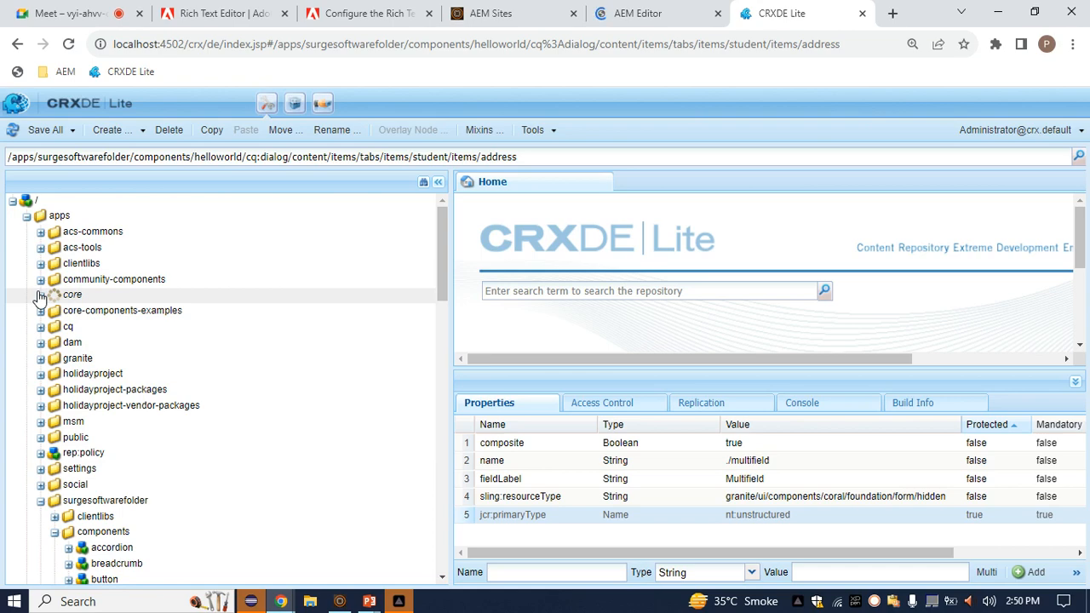
click(90, 10)
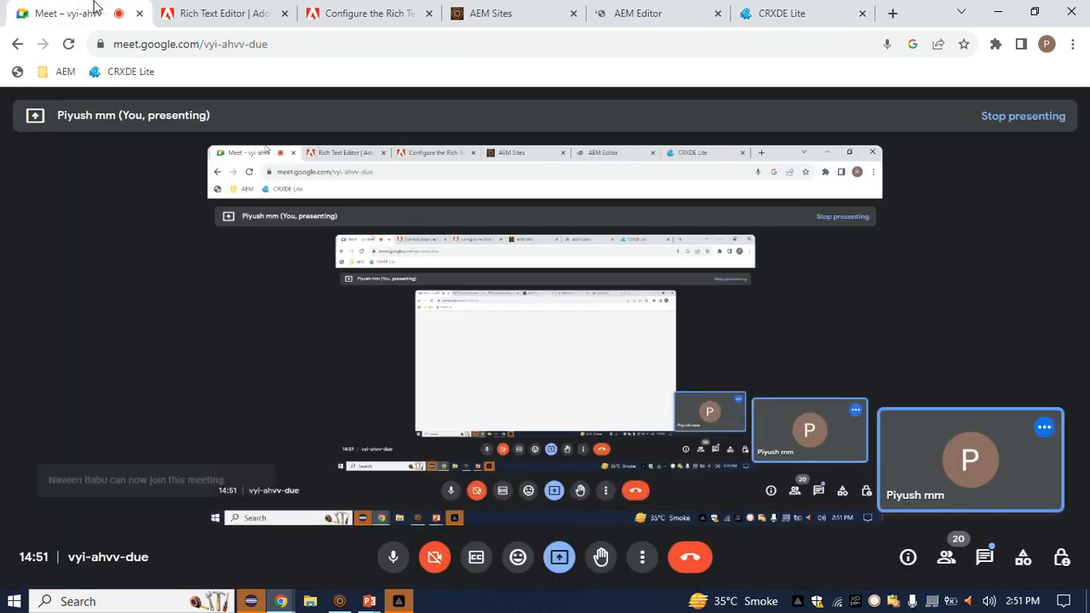
click(747, 10)
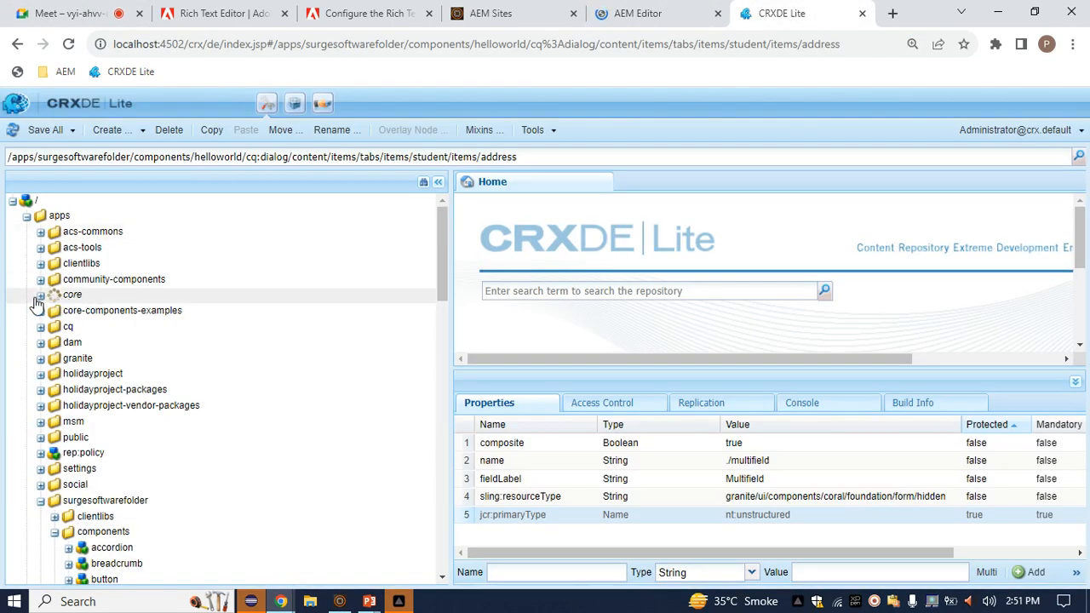
right_click(129, 283)
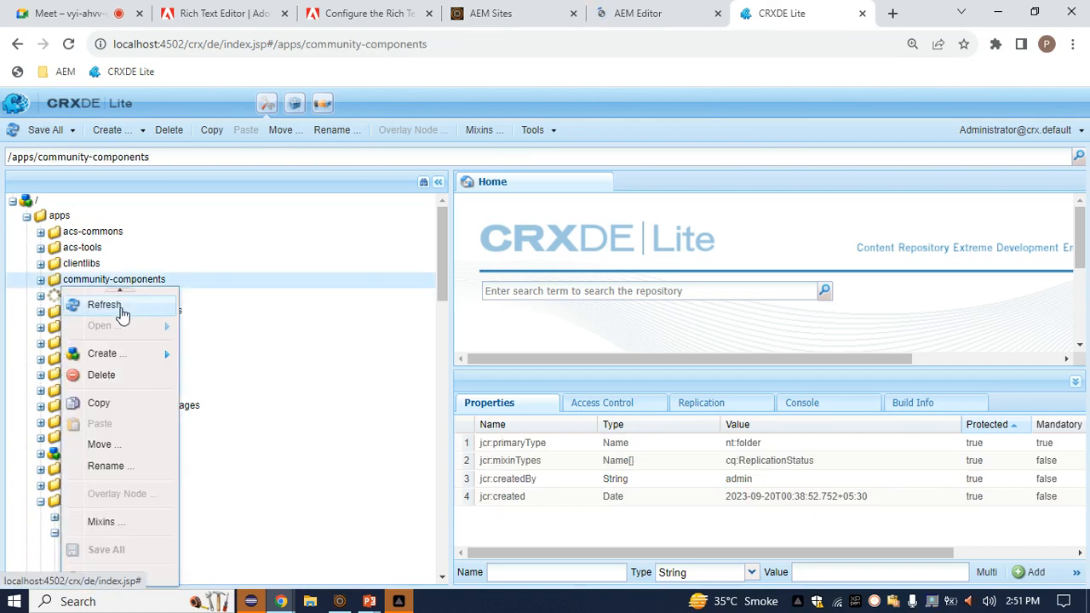
click(122, 312)
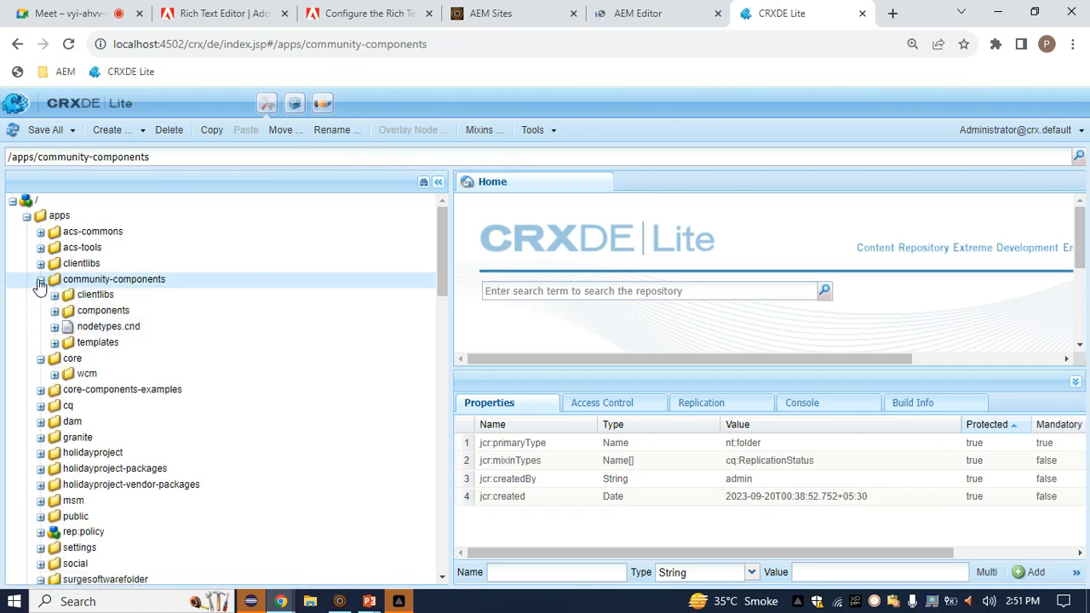
click(40, 282)
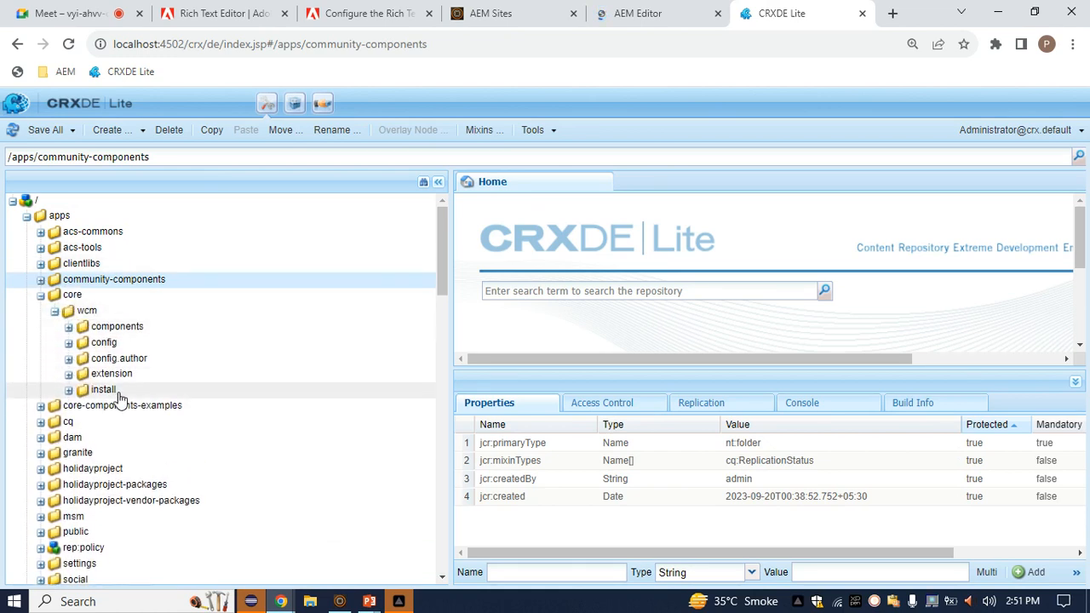
Step: Expand core/wcm/components down to the text node of text component version v2
click(69, 328)
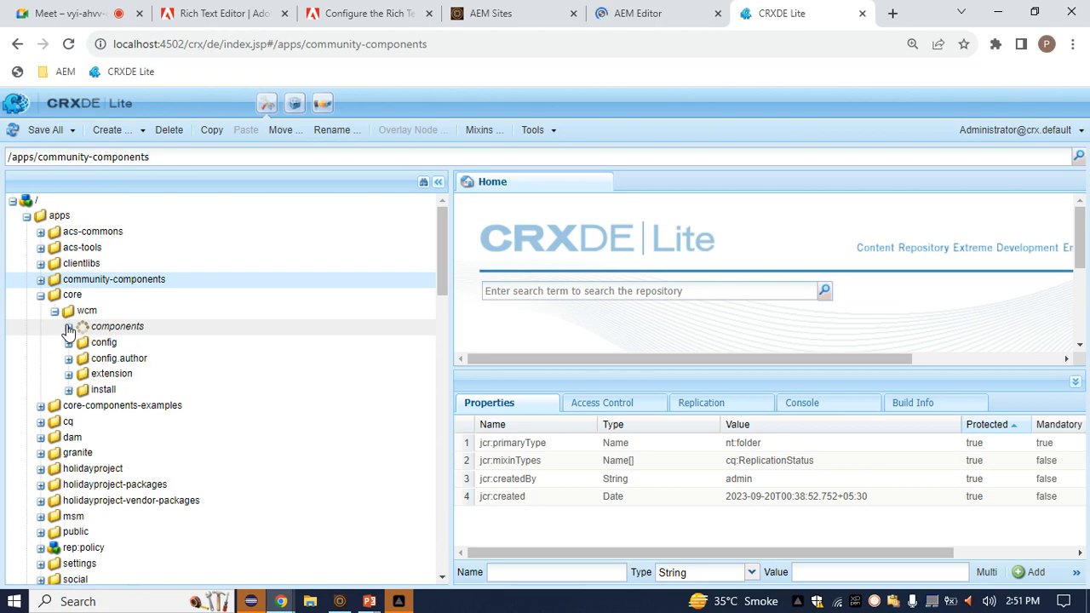
scroll(176, 452, down, 2)
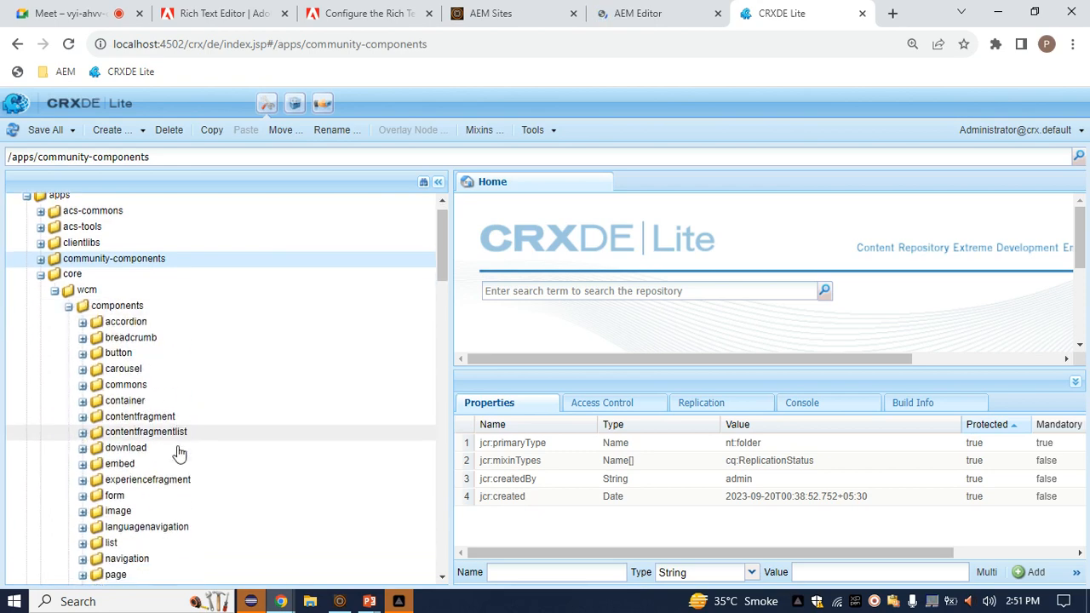
scroll(179, 454, down, 1)
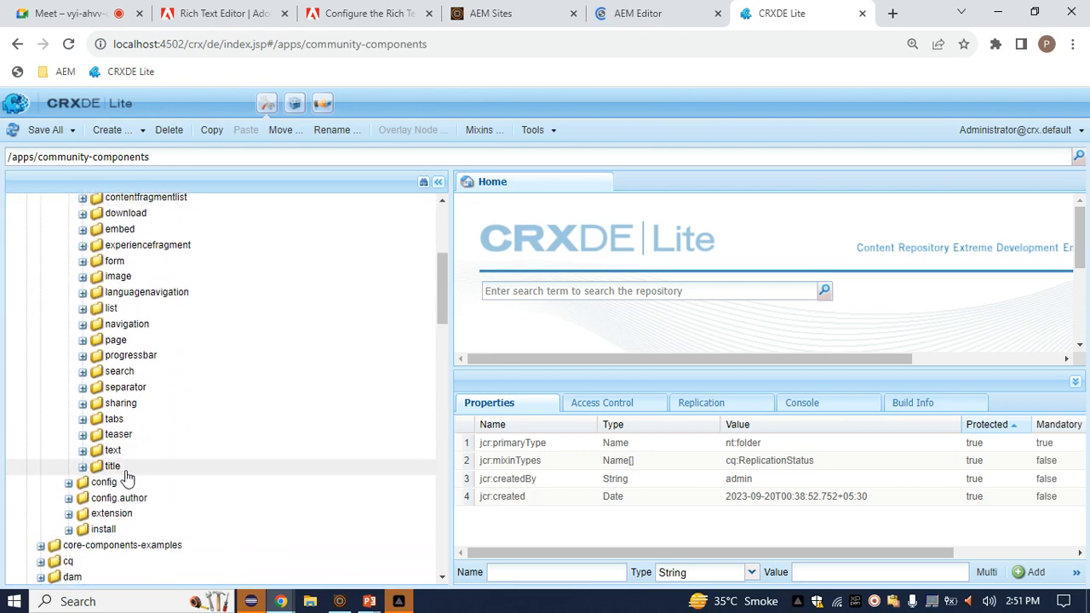
click(113, 450)
click(83, 452)
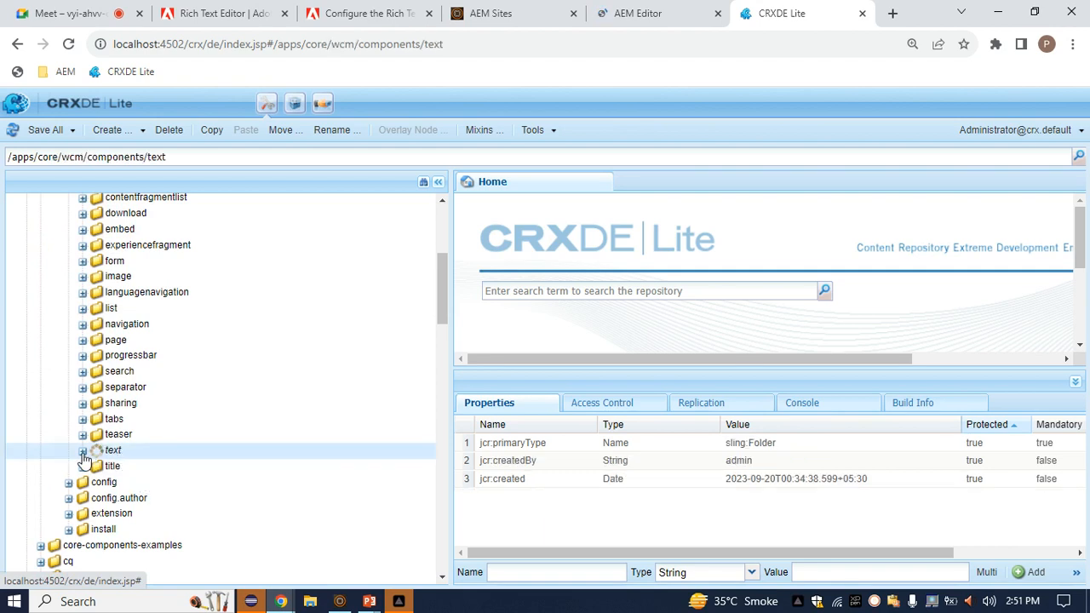
click(96, 482)
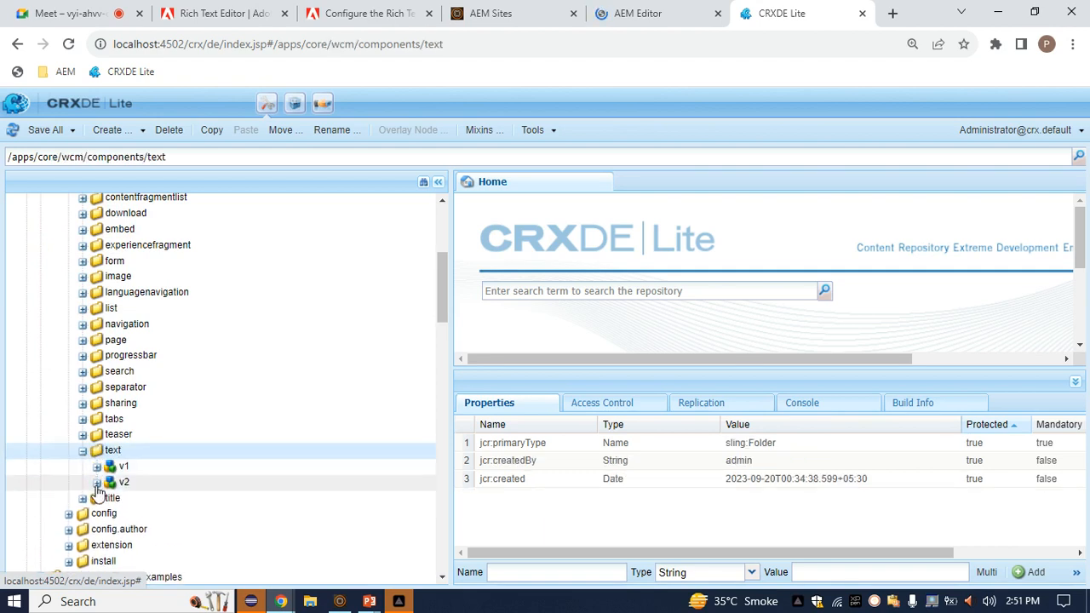
scroll(117, 508, down, 1)
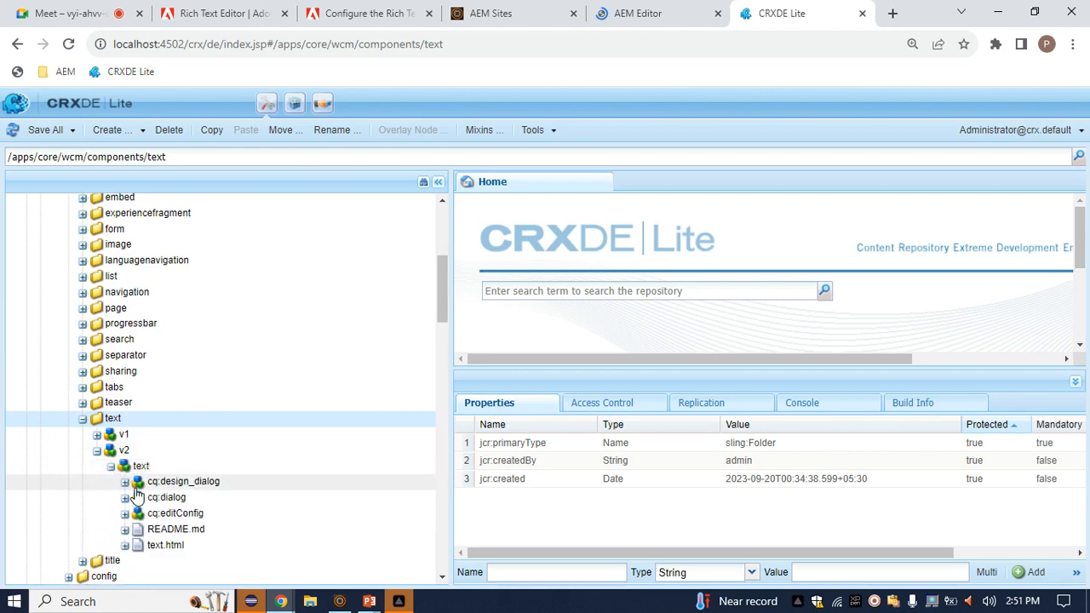
Step: Expand the v2 text component's cq:dialog through its properties tab down to the columns node
click(125, 497)
scroll(136, 442, down, 3)
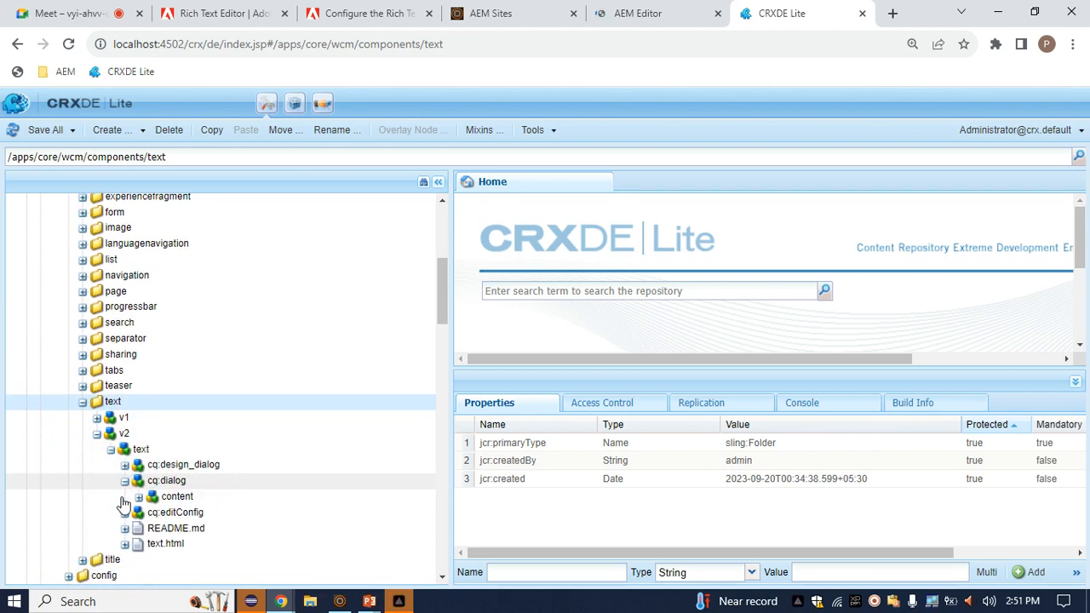
click(140, 429)
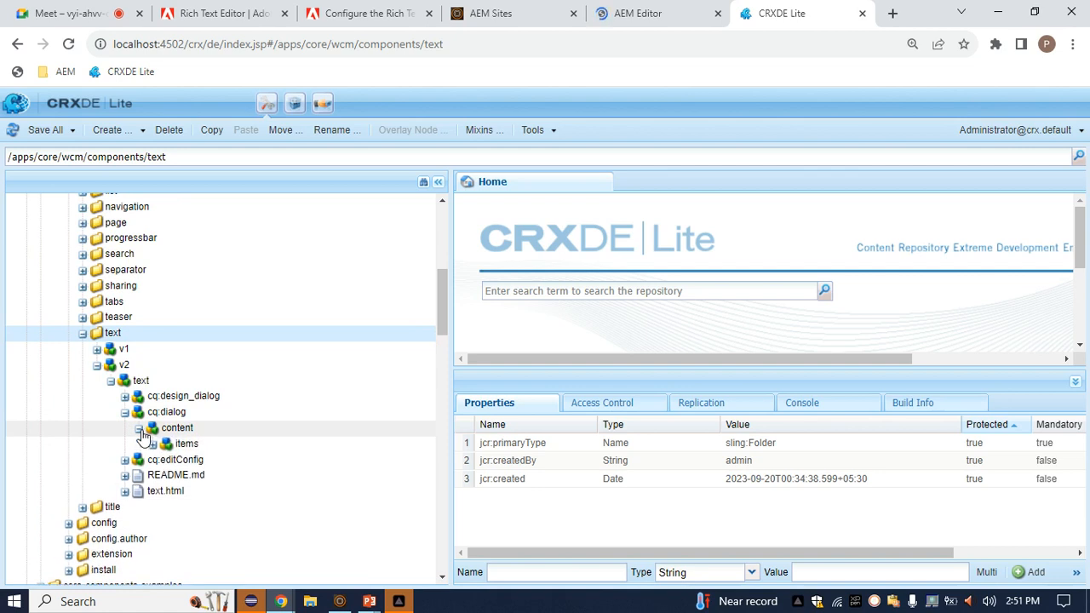
click(152, 443)
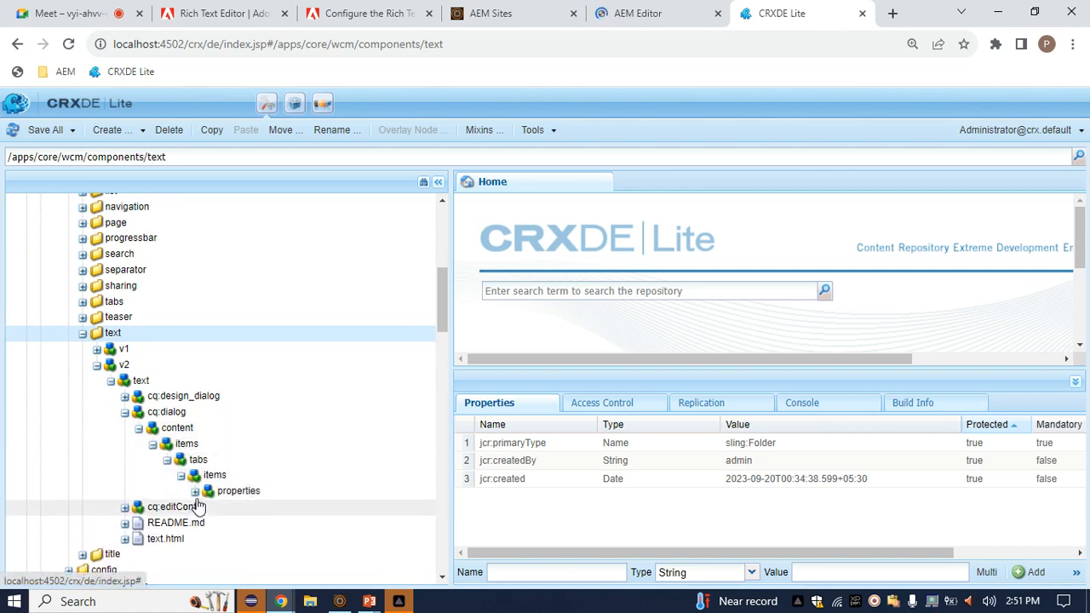
click(195, 493)
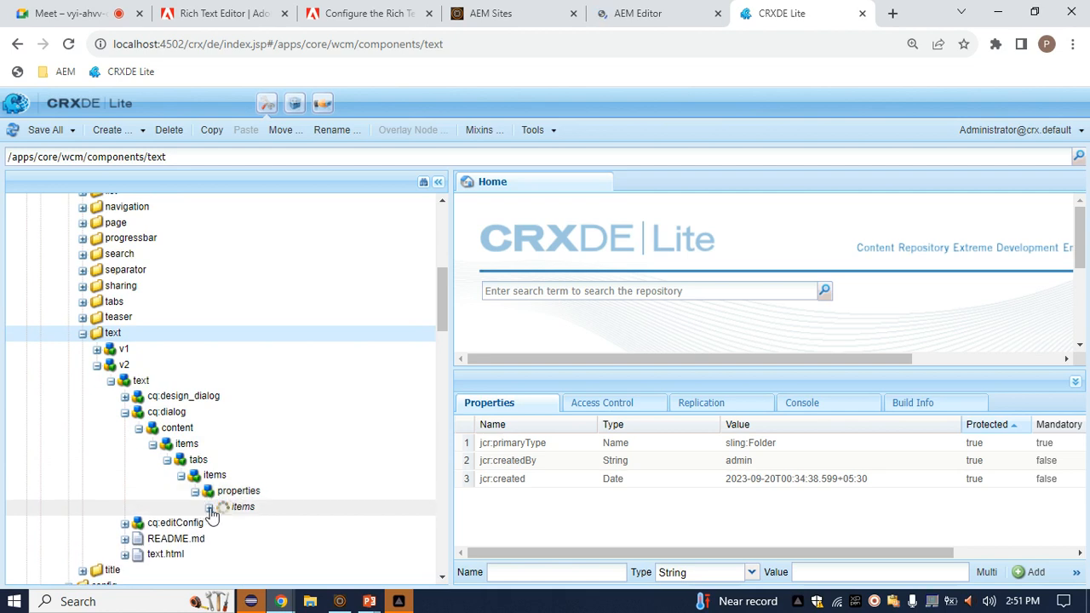
click(235, 525)
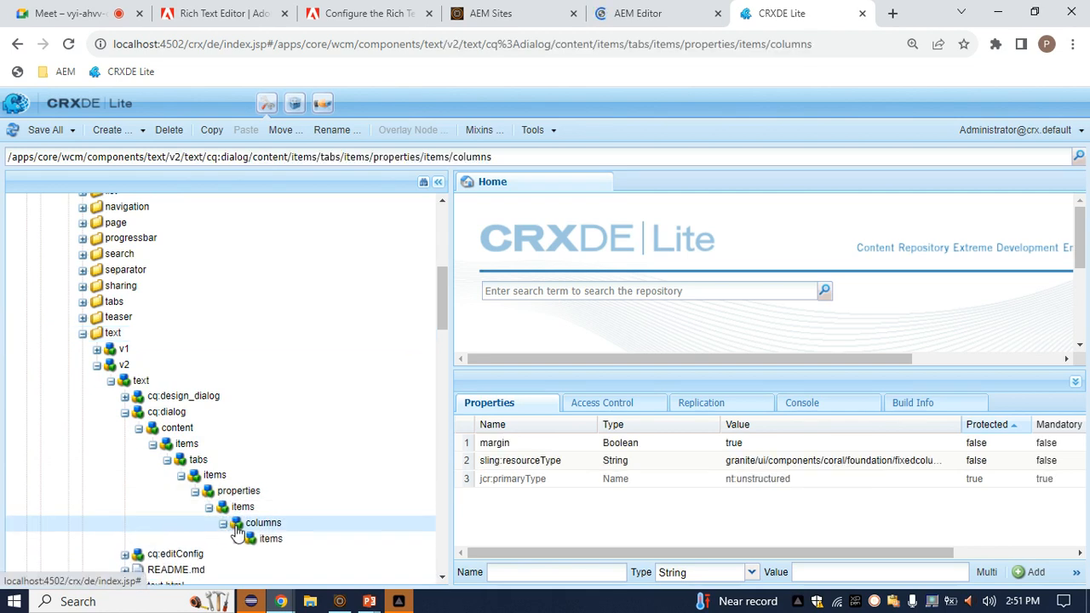
Step: Expand columns/items/column/items and open the text node to show its properties
click(270, 538)
scroll(280, 499, down, 1)
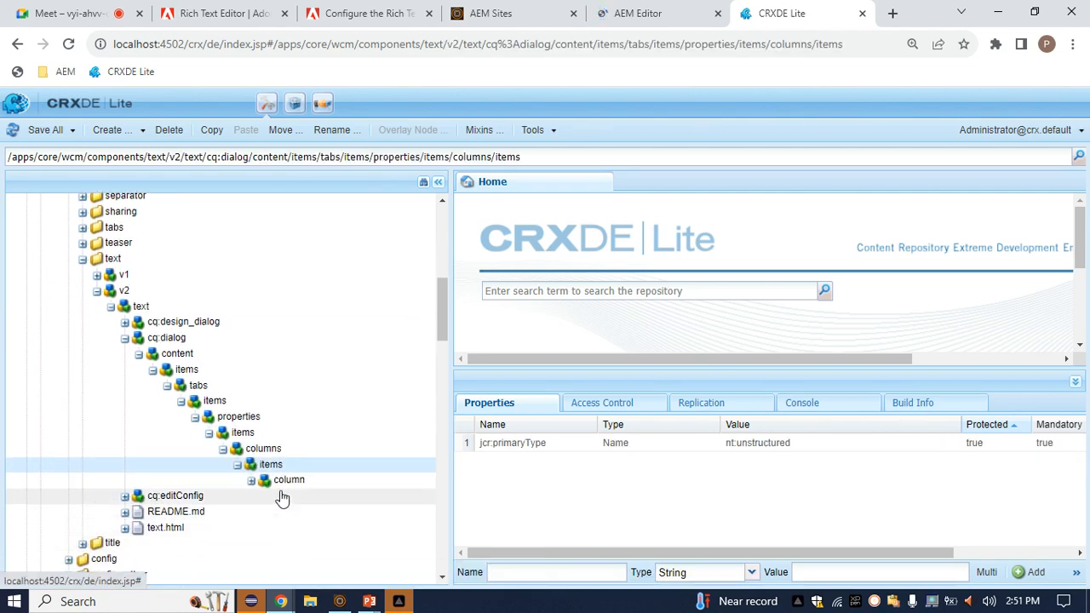
click(281, 480)
click(293, 499)
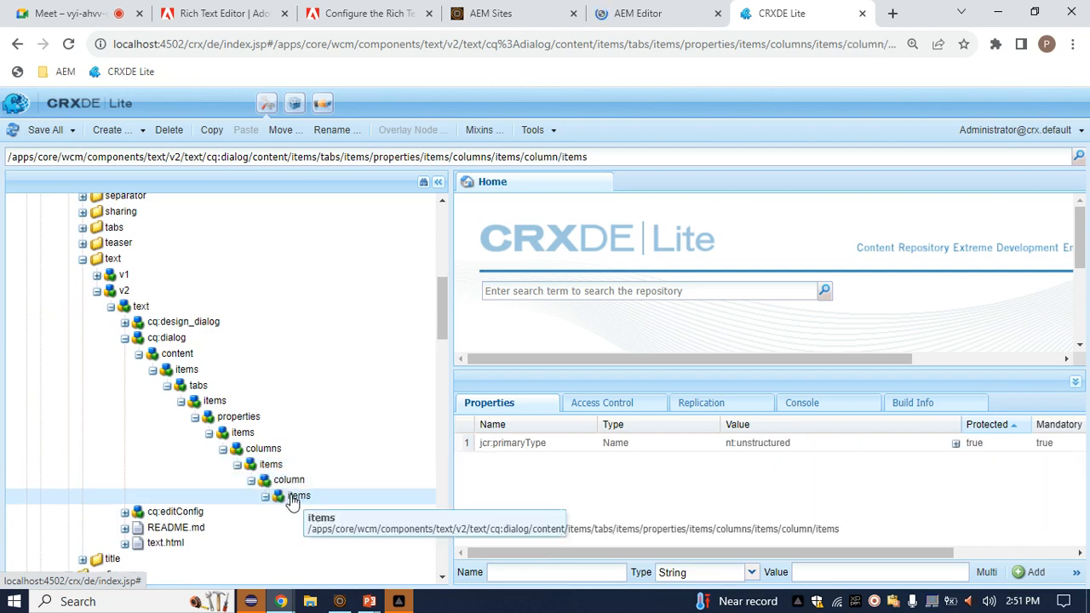
click(324, 516)
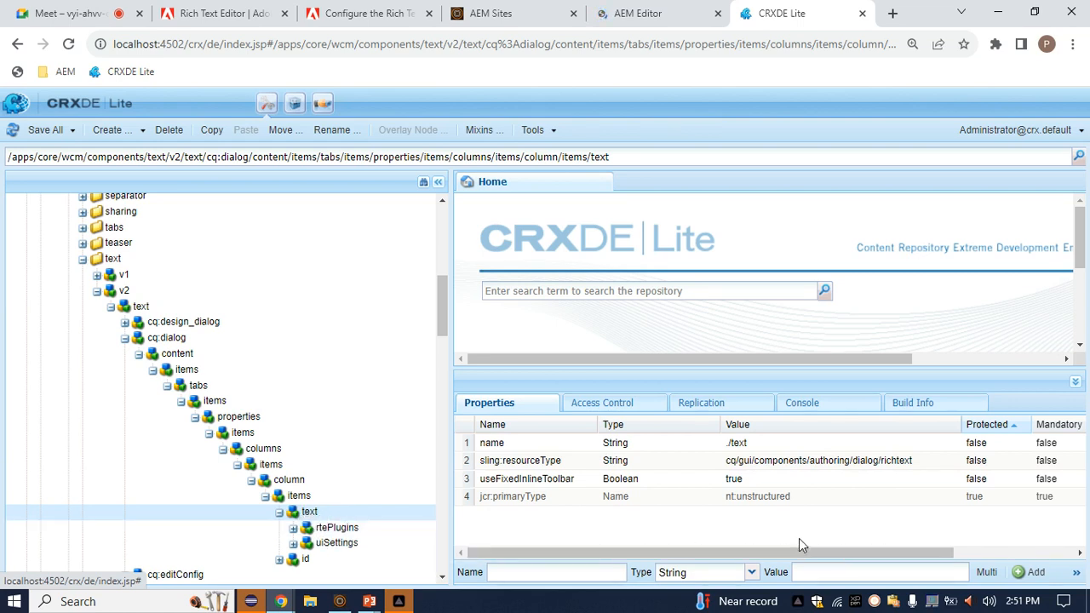
Step: Copy the core component's text node, paste it under student/items in the helloworld dialog and refresh the repository tree
right_click(309, 514)
click(491, 524)
right_click(313, 513)
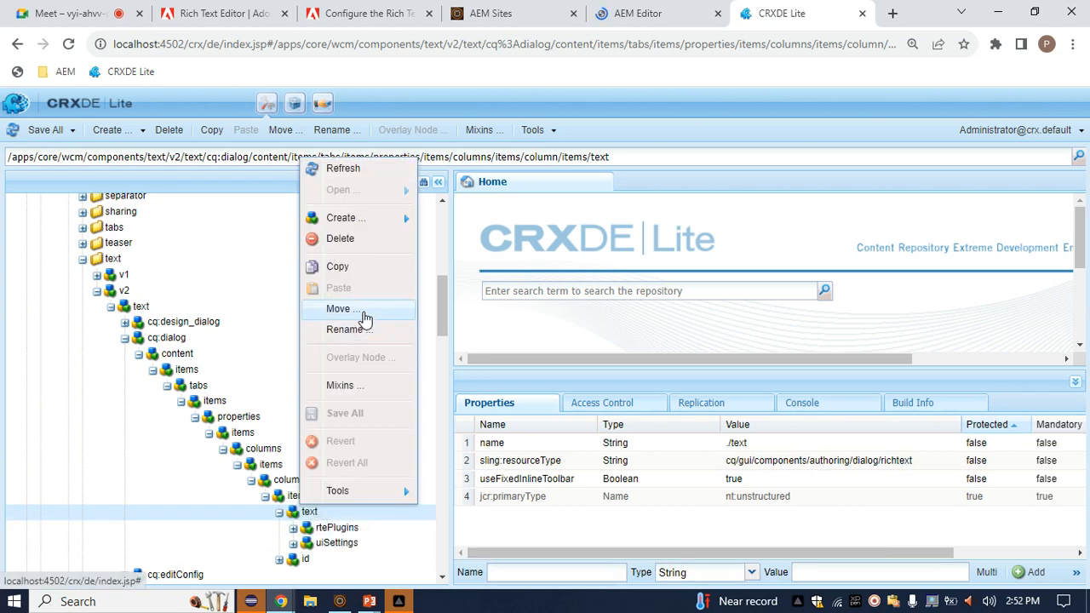
click(337, 267)
scroll(287, 441, down, 15)
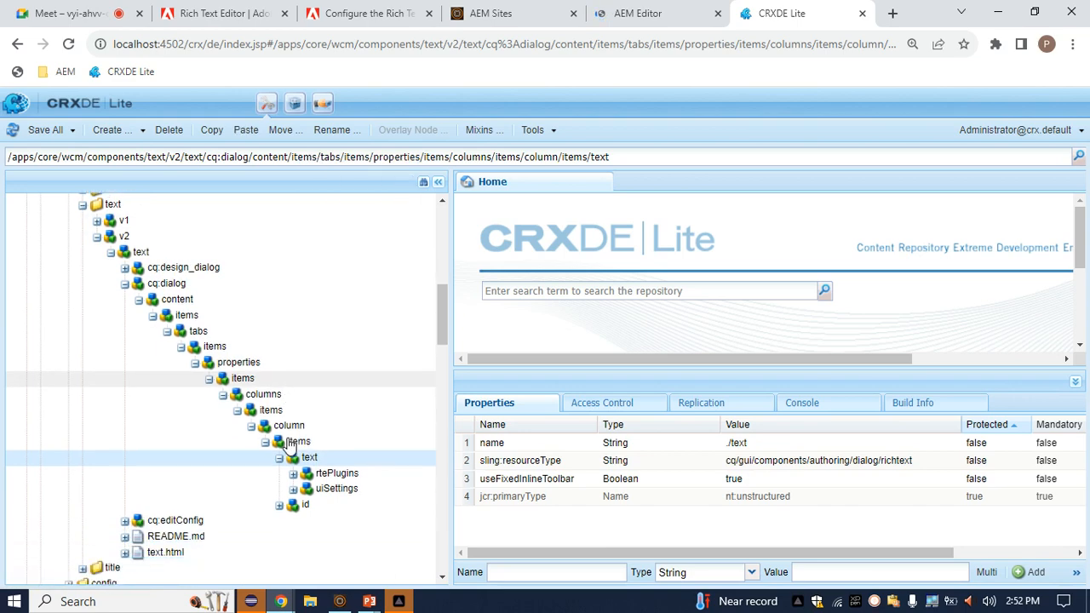
scroll(287, 446, down, 10)
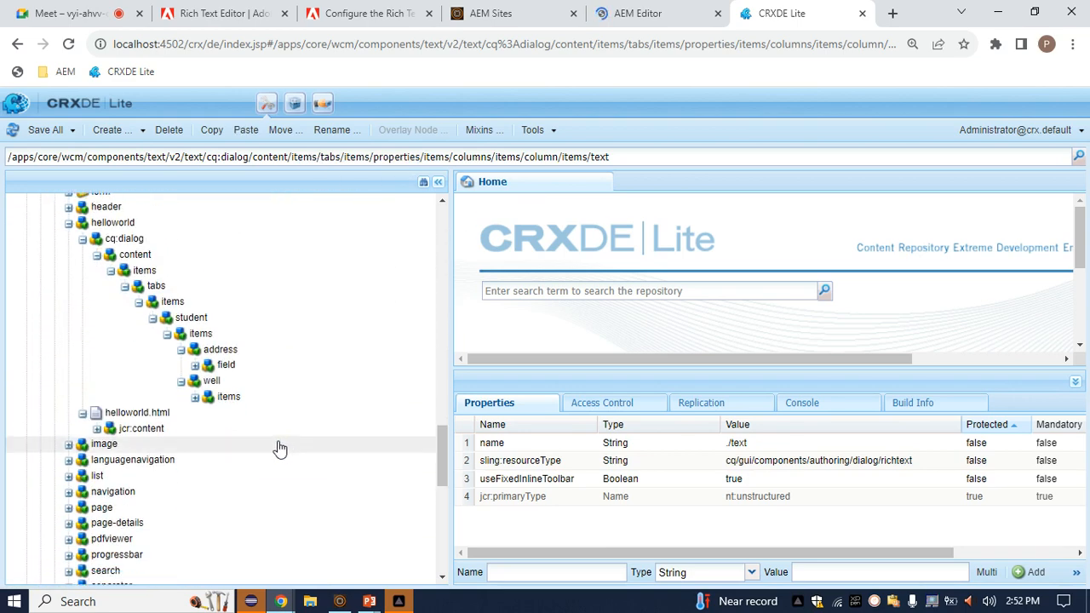
click(222, 337)
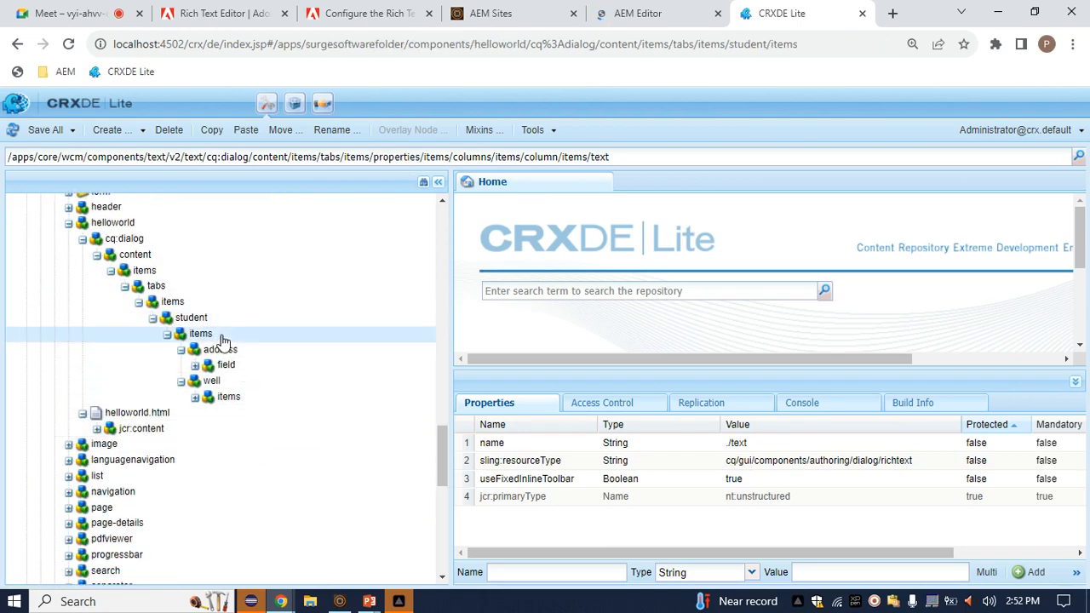
right_click(222, 339)
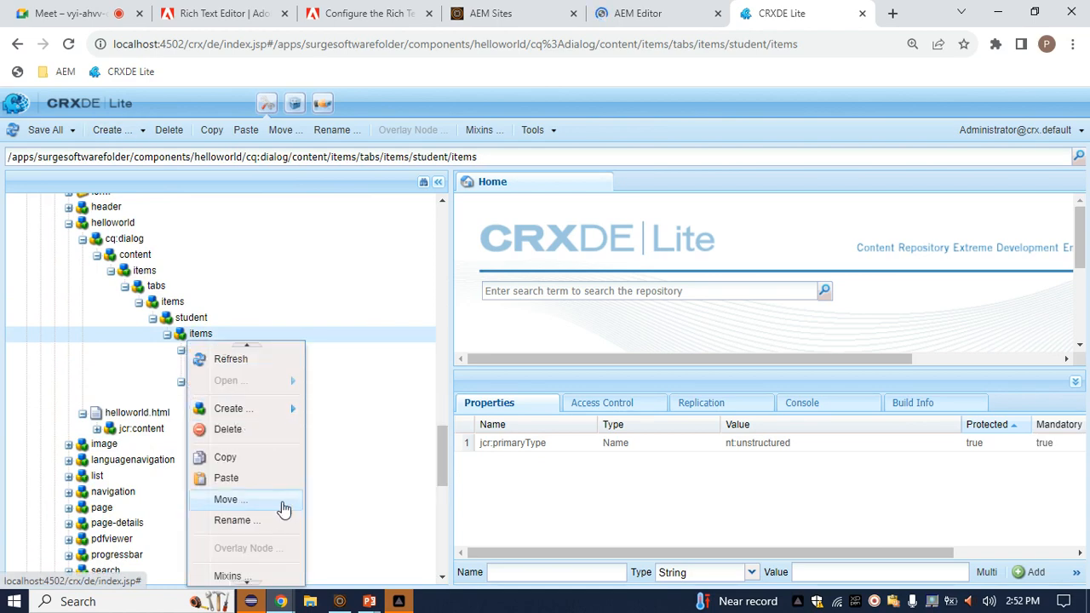
click(263, 483)
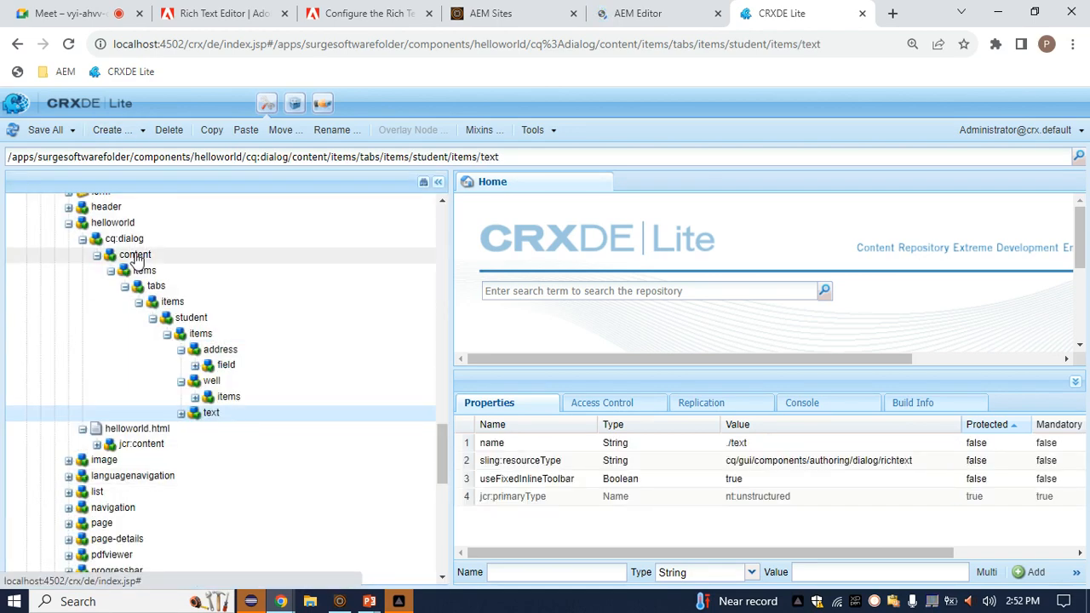
click(13, 129)
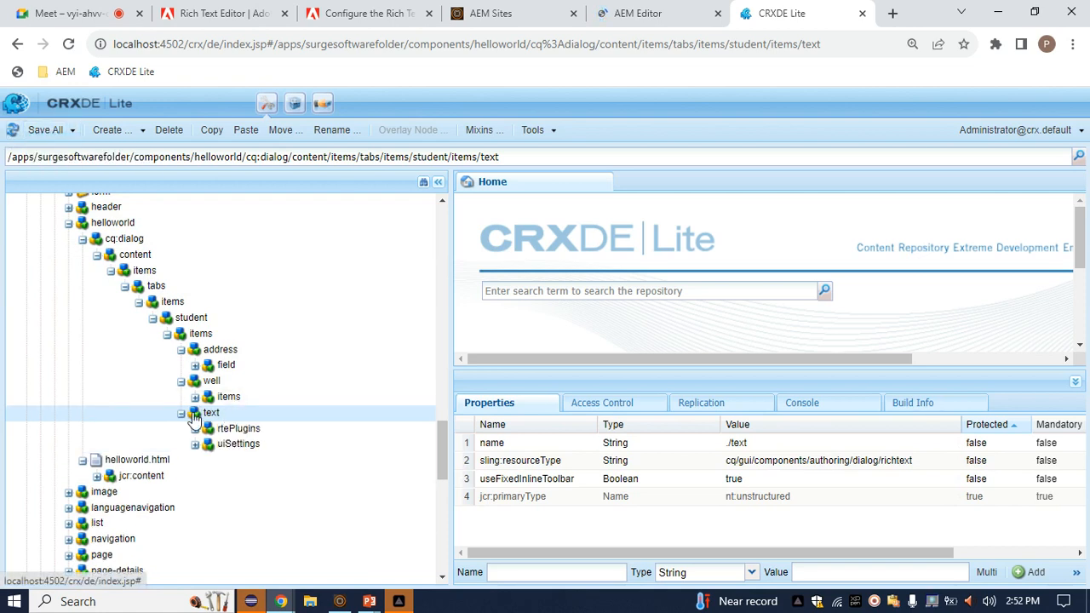
Step: Collapse the address and well nodes in the helloworld dialog and expand the pasted text node's rtePlugins
click(180, 381)
click(181, 349)
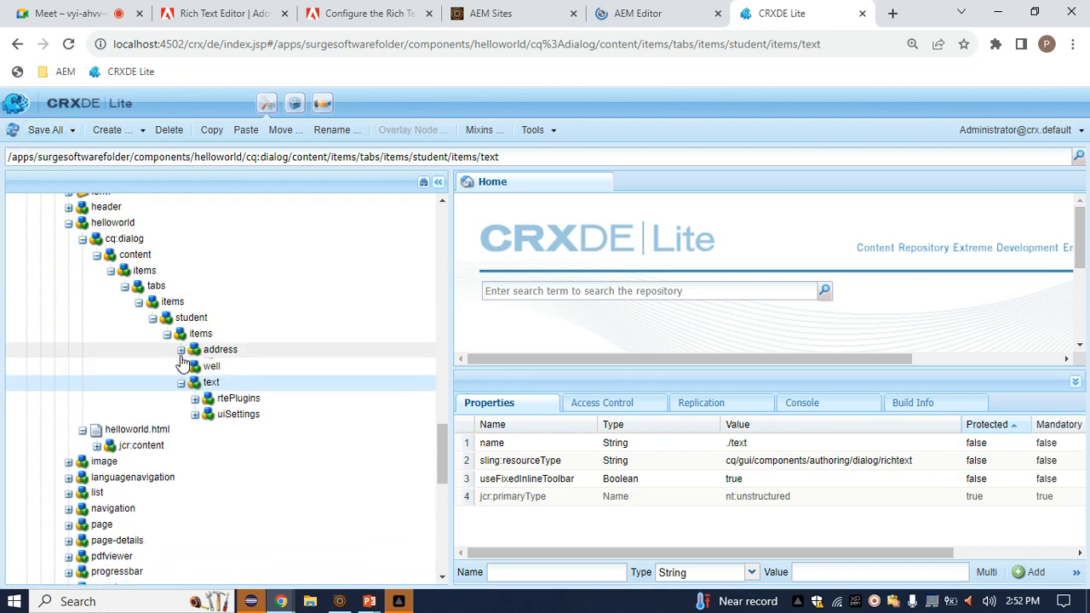
click(180, 381)
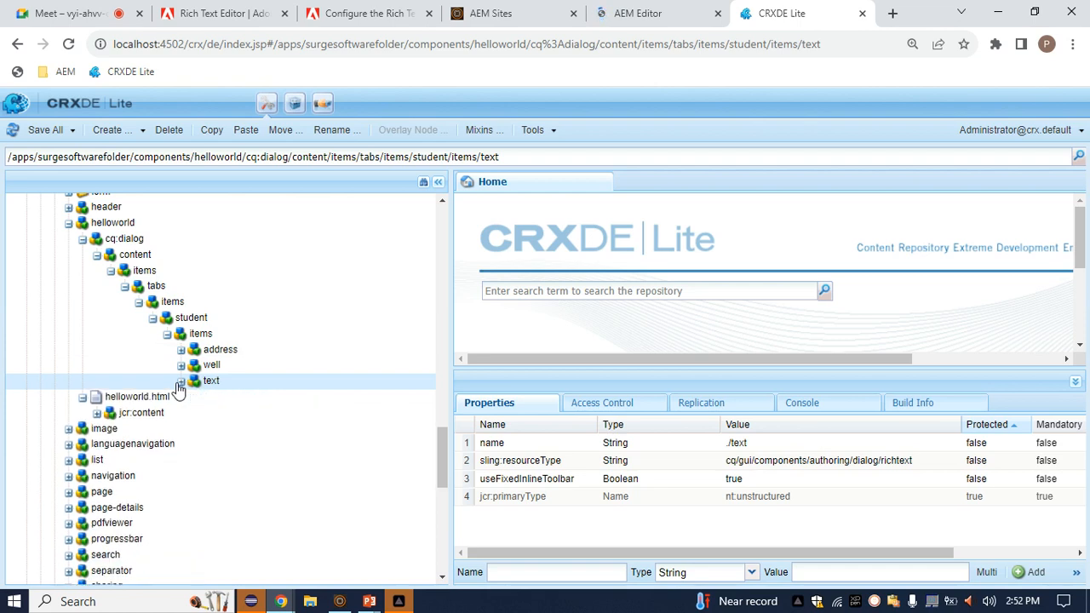
click(180, 380)
double_click(226, 398)
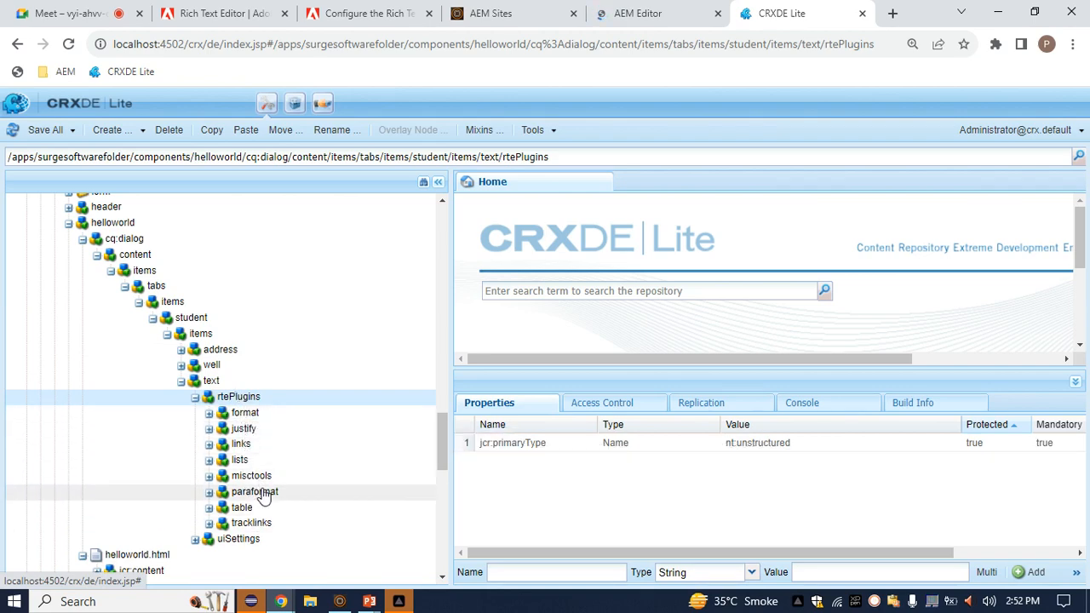
Step: Examine the plug-in ID and features table in the Configure the Rich Text Editor documentation, then return to CRXDE Lite
click(366, 12)
scroll(375, 338, up, 3)
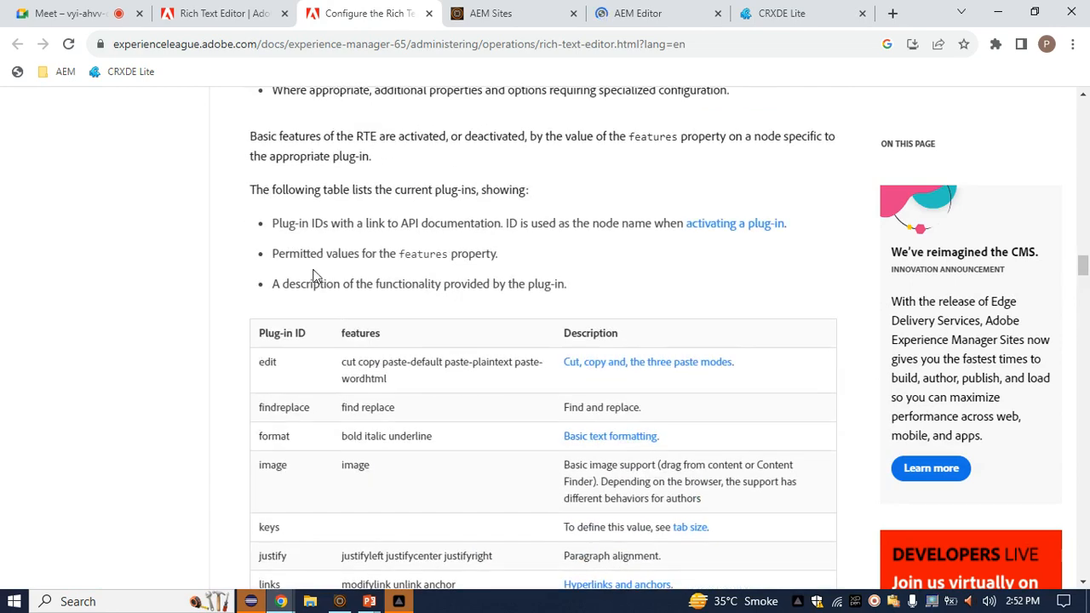
drag(259, 334, 300, 335)
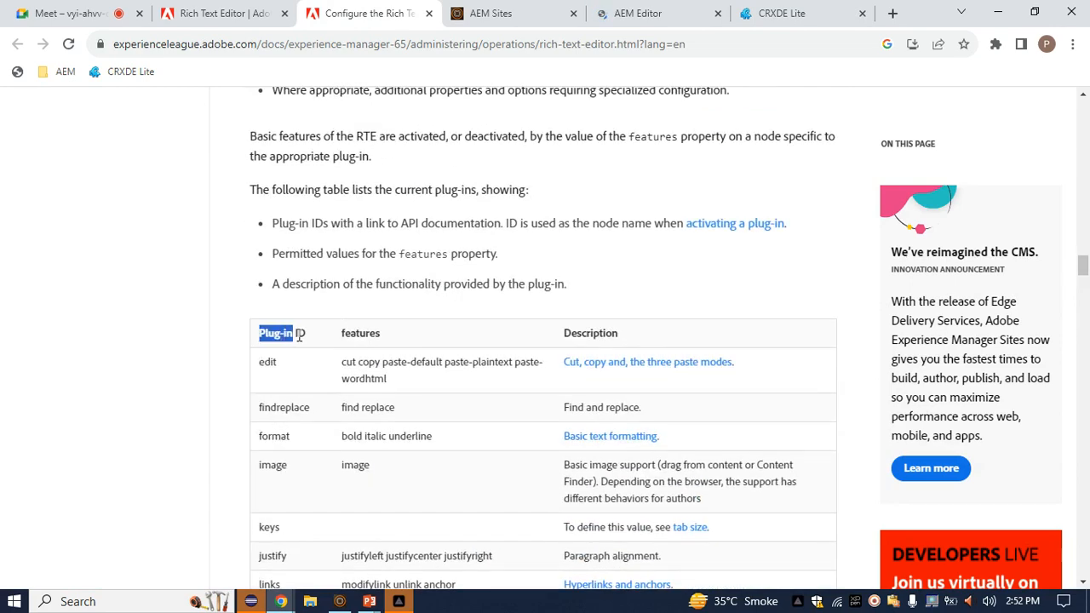
scroll(285, 413, down, 1)
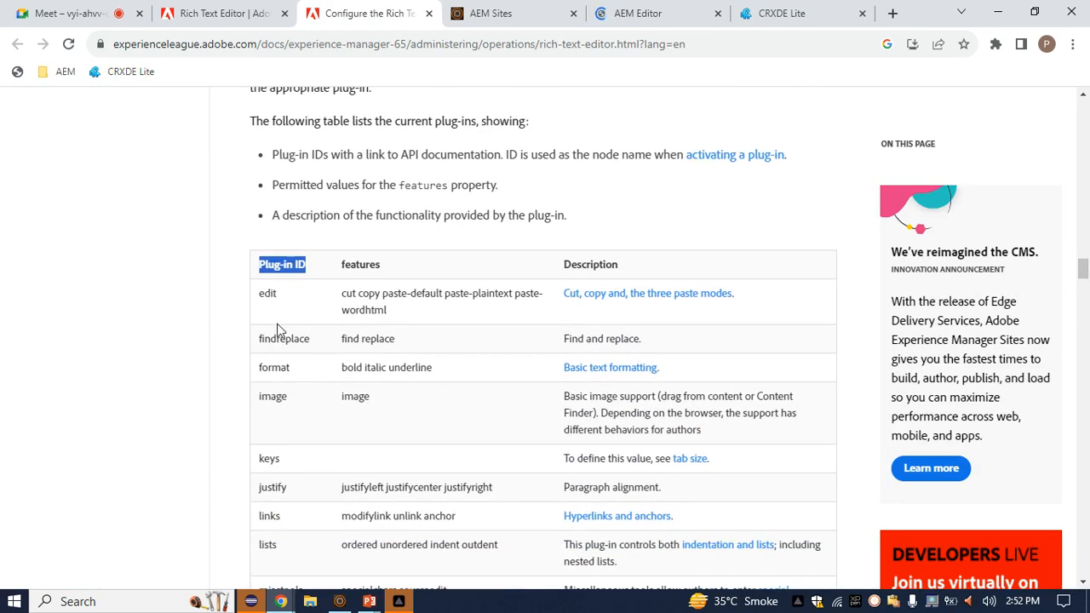
drag(265, 338, 366, 338)
click(404, 343)
click(766, 12)
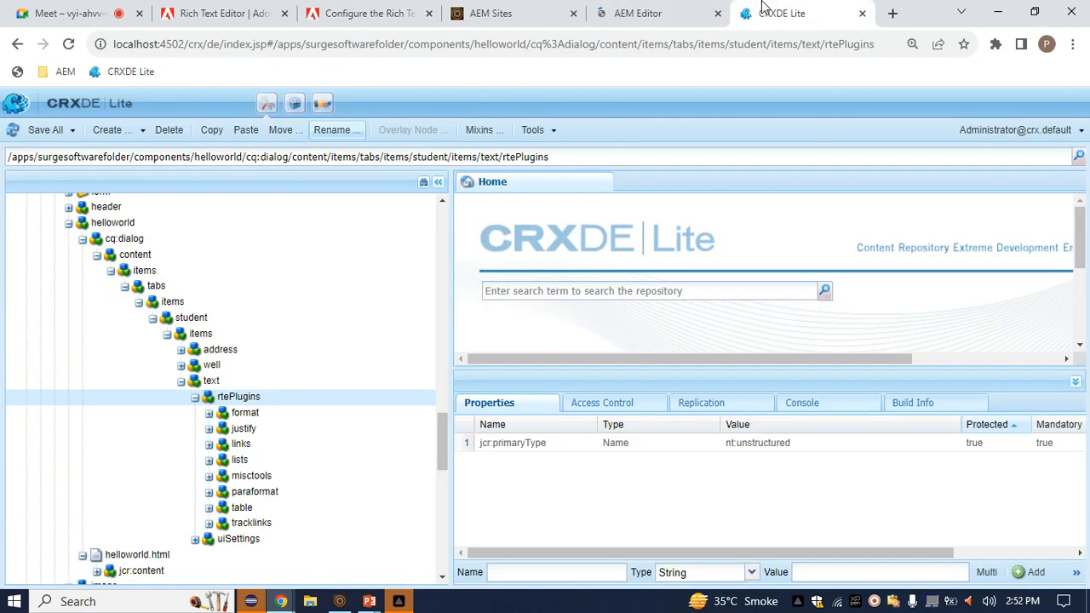
Step: Expand uiSettings, cui and inline under the pasted text node to show the inline node's properties
scroll(328, 465, down, 2)
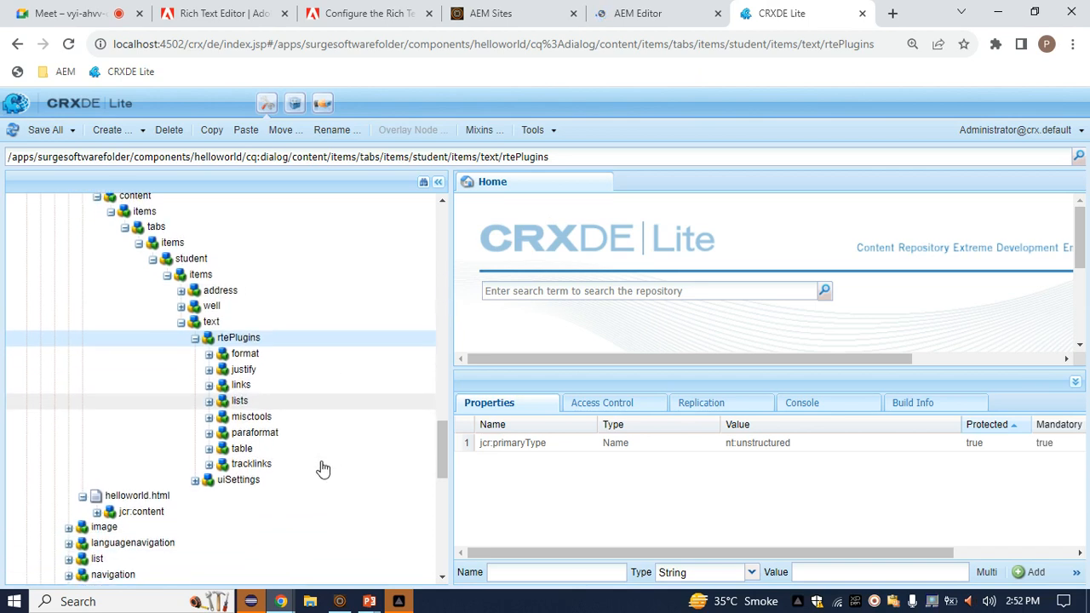
click(247, 481)
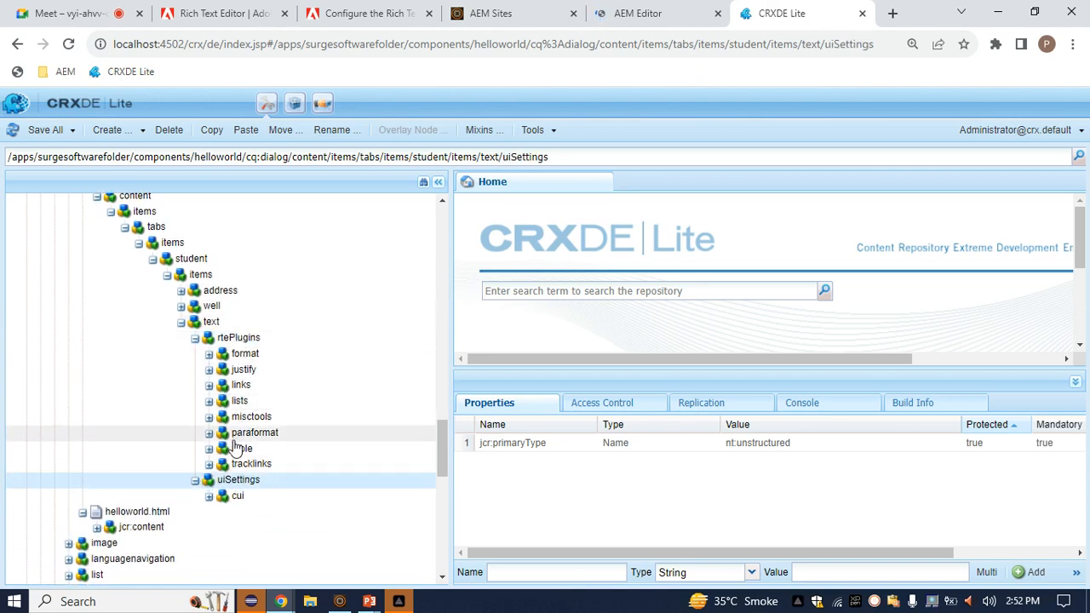
click(247, 501)
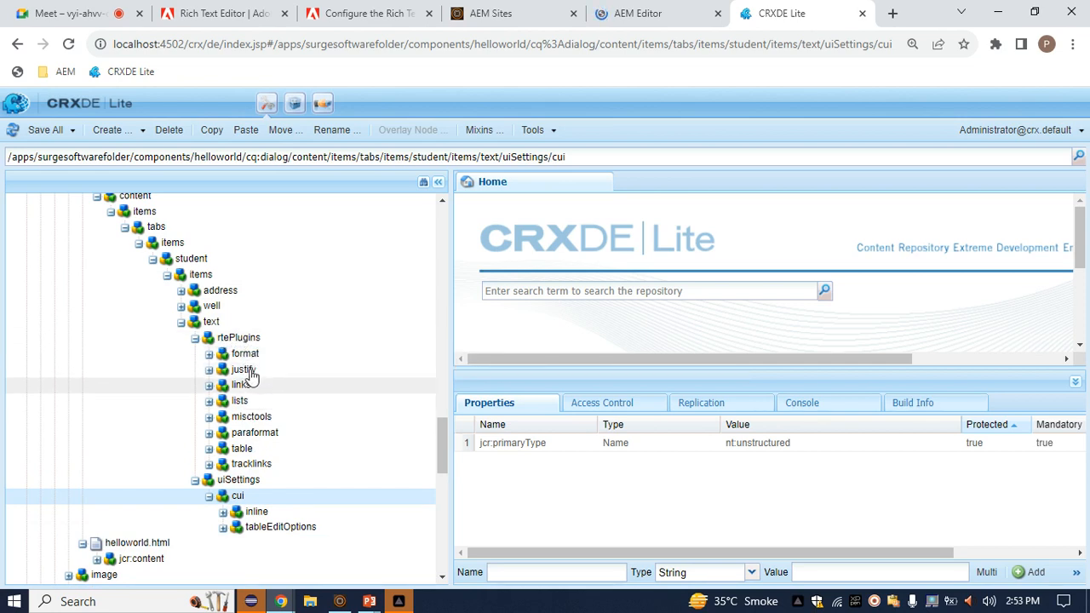
scroll(250, 435, down, 3)
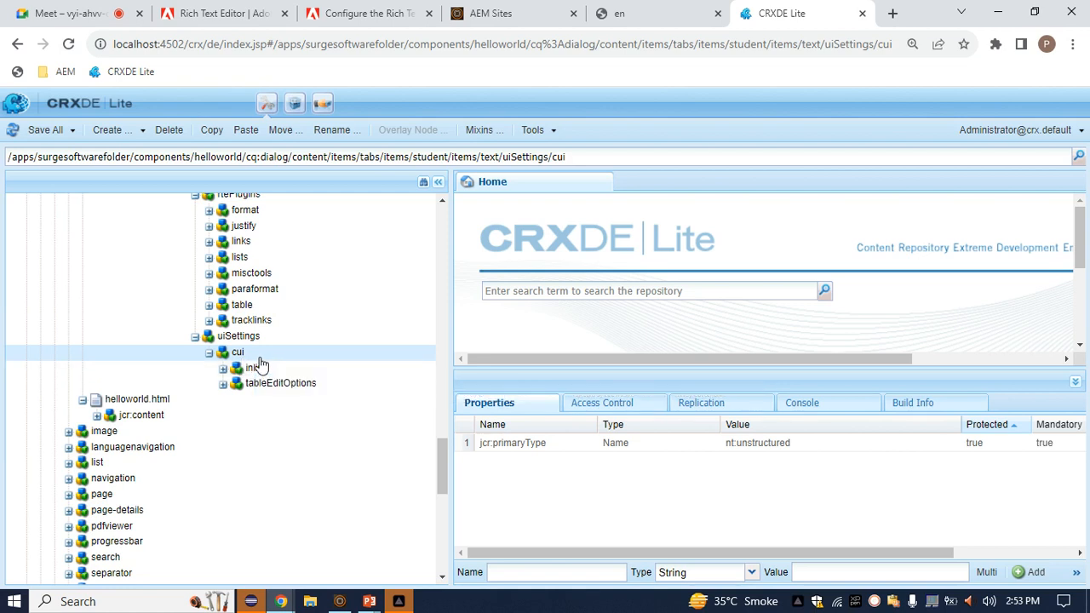
click(257, 369)
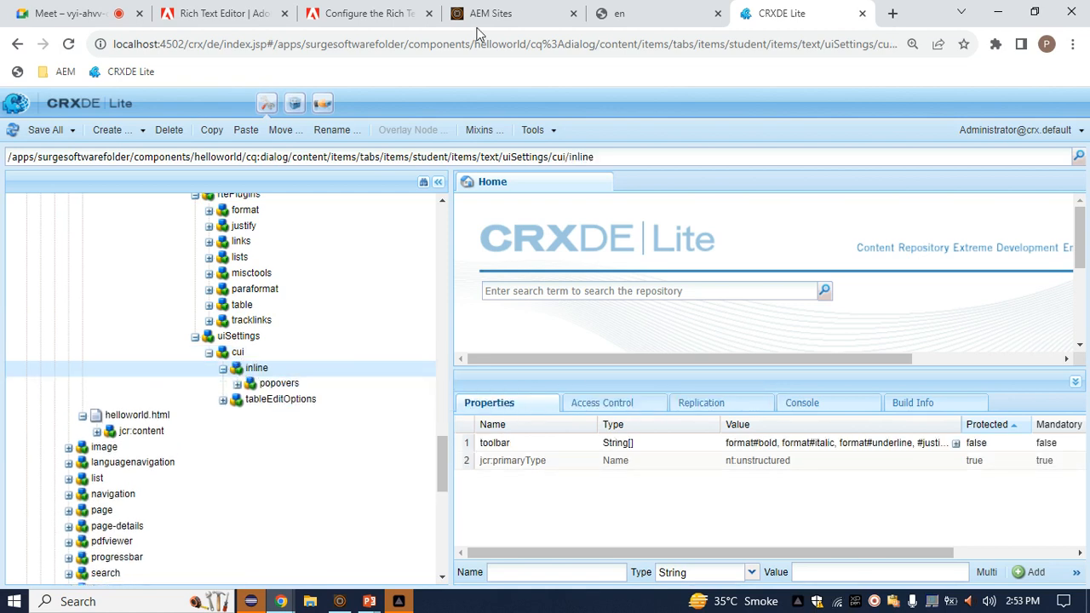
Step: Examine the Inline, RTE full screen and Dialog rows of the Various modes of editing table in the Configure the Rich Text Editor documentation
click(388, 8)
scroll(425, 338, up, 20)
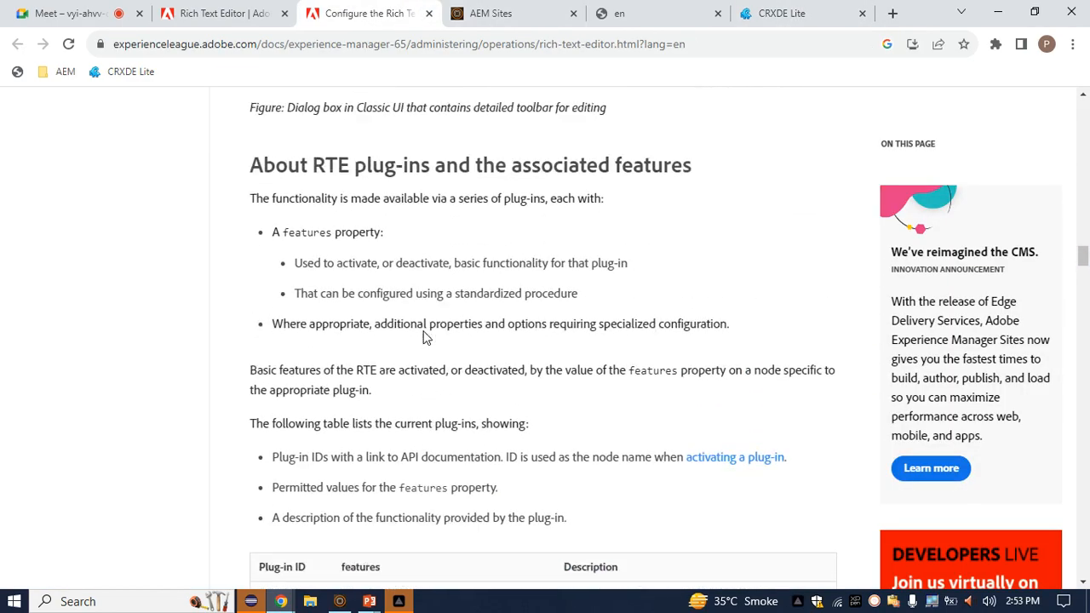
scroll(426, 338, up, 5)
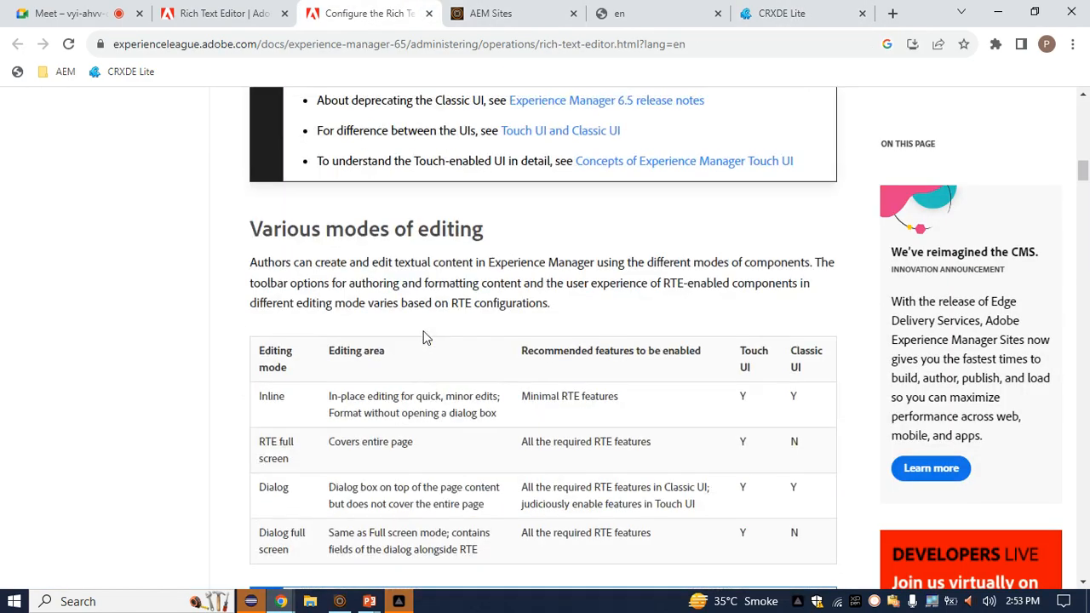
scroll(426, 336, down, 4)
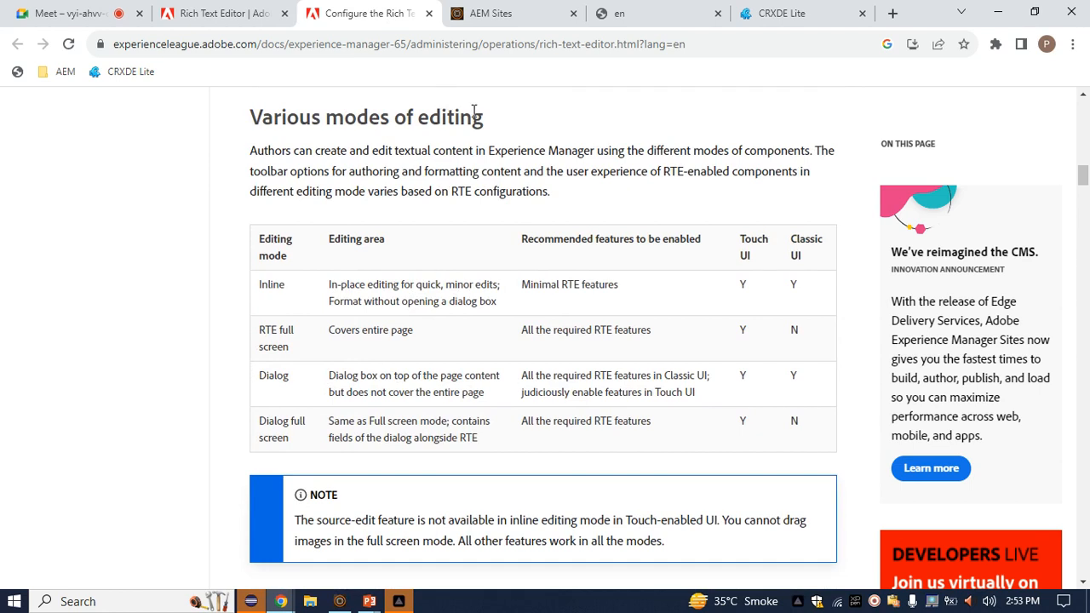
drag(482, 117, 248, 110)
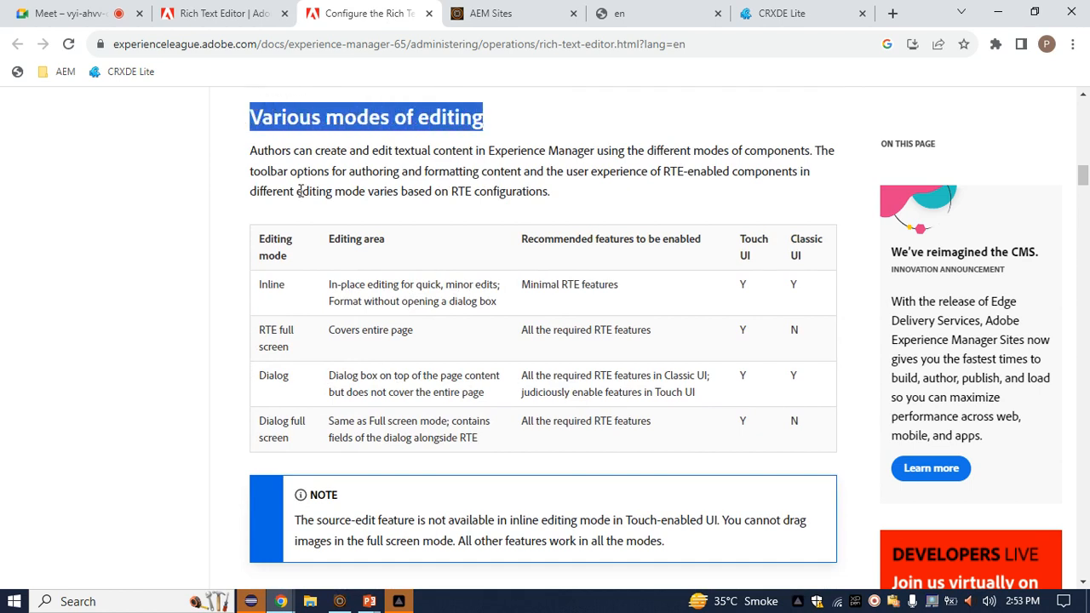
drag(288, 292, 269, 286)
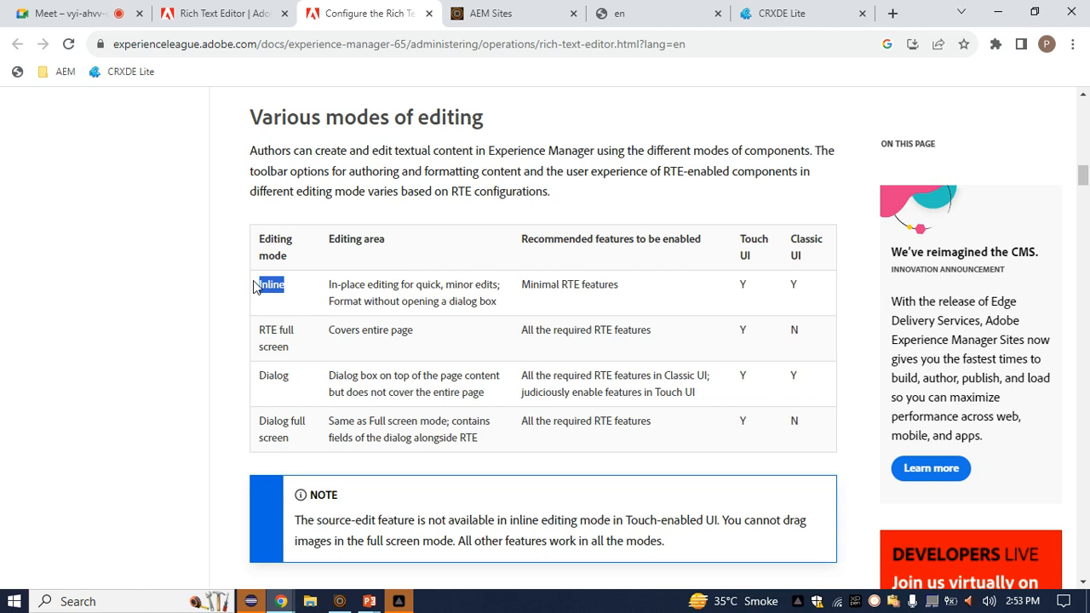
drag(296, 355, 255, 329)
click(289, 335)
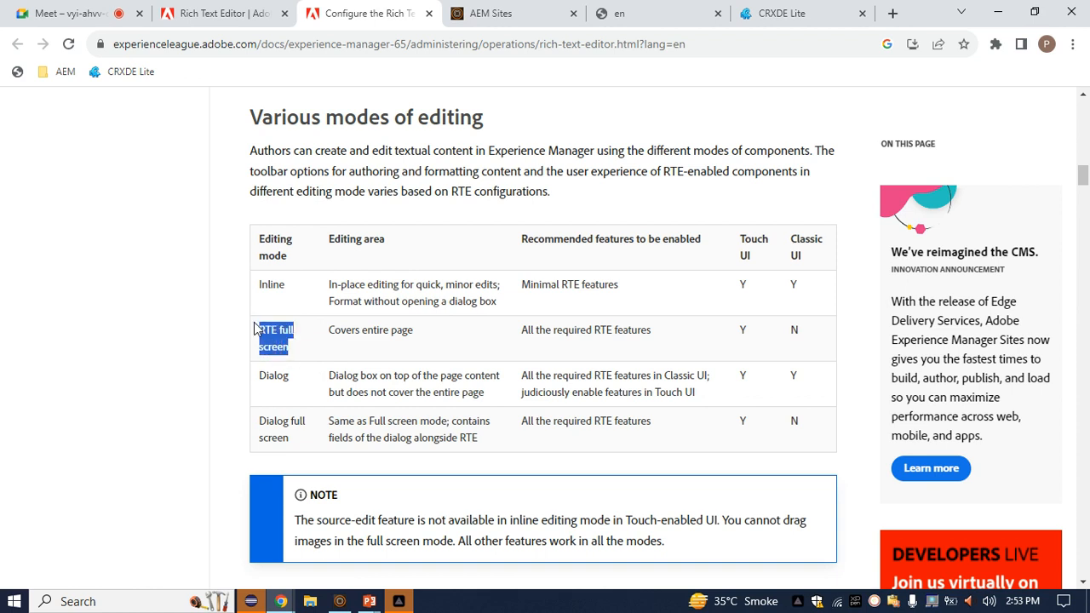
drag(331, 334, 413, 334)
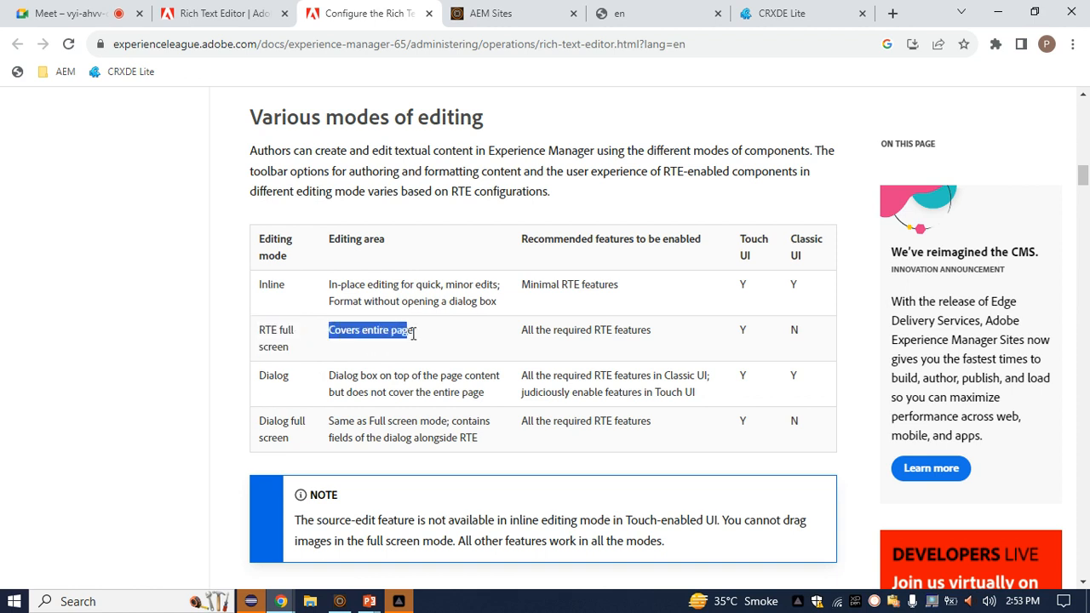
click(426, 339)
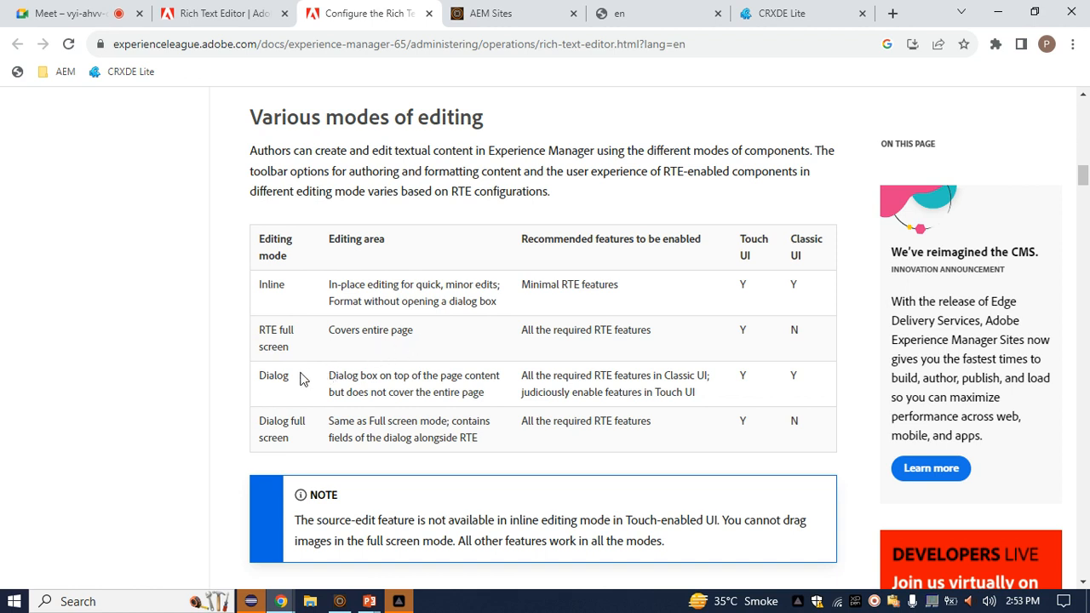
drag(299, 377, 265, 373)
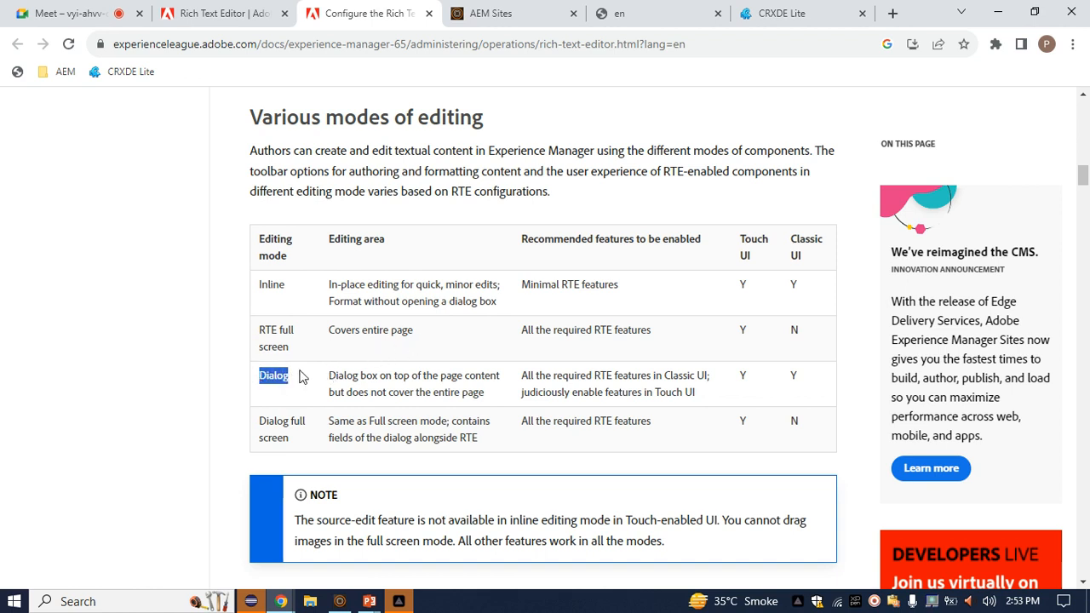
scroll(300, 379, down, 1)
click(299, 380)
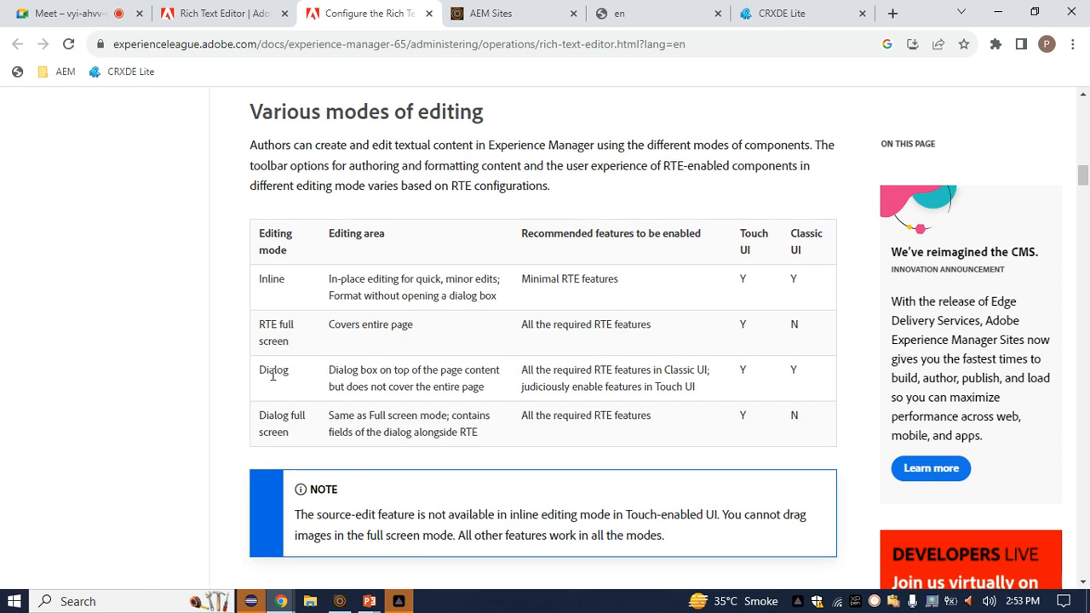
Step: Switch to CRXDE Lite, select the cui node under uiSettings, and return to the editing modes documentation
click(849, 9)
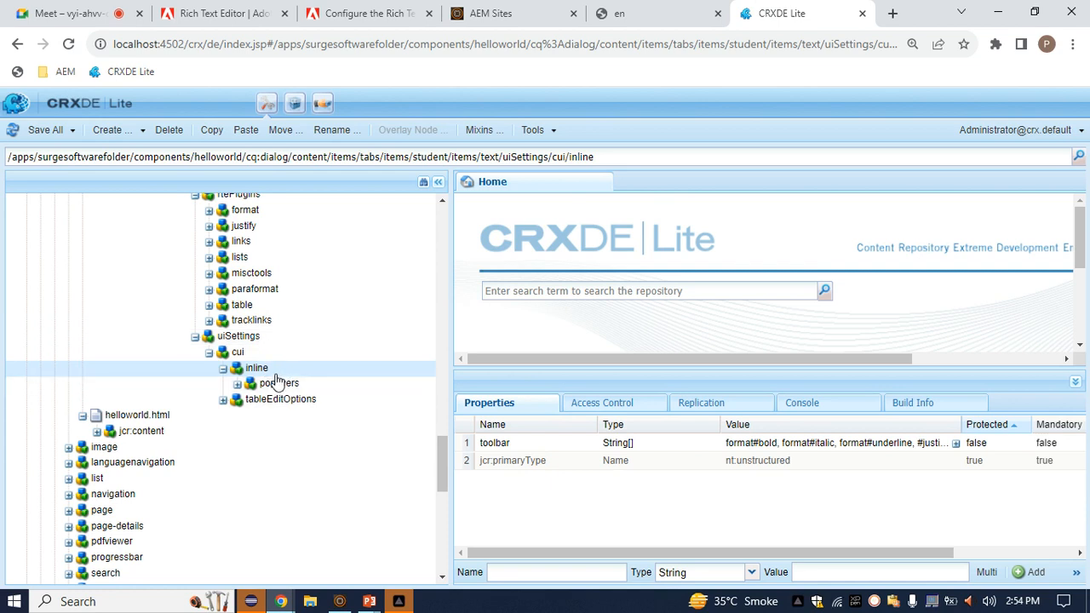
click(254, 355)
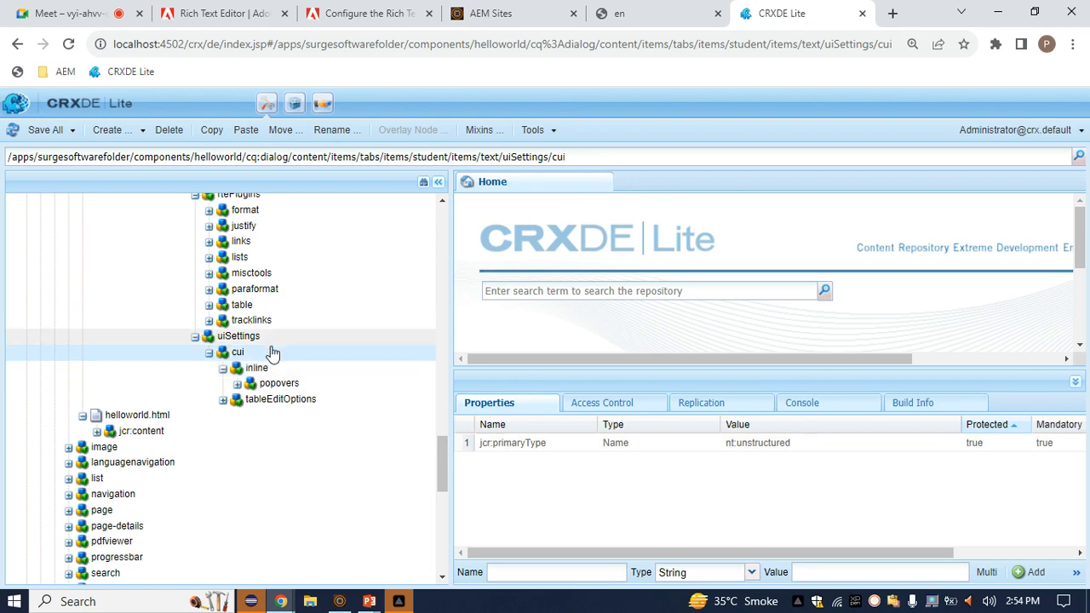
click(366, 14)
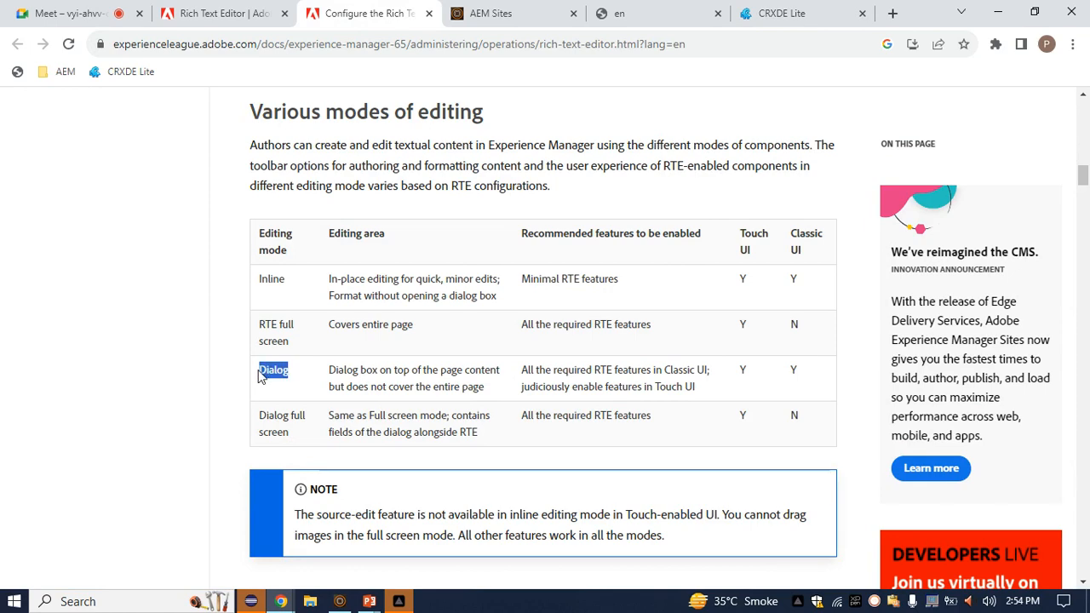
Step: Switch to the en page in the AEM editor, open the Hello World Component's dialog and place the cursor in its rich text field
click(654, 10)
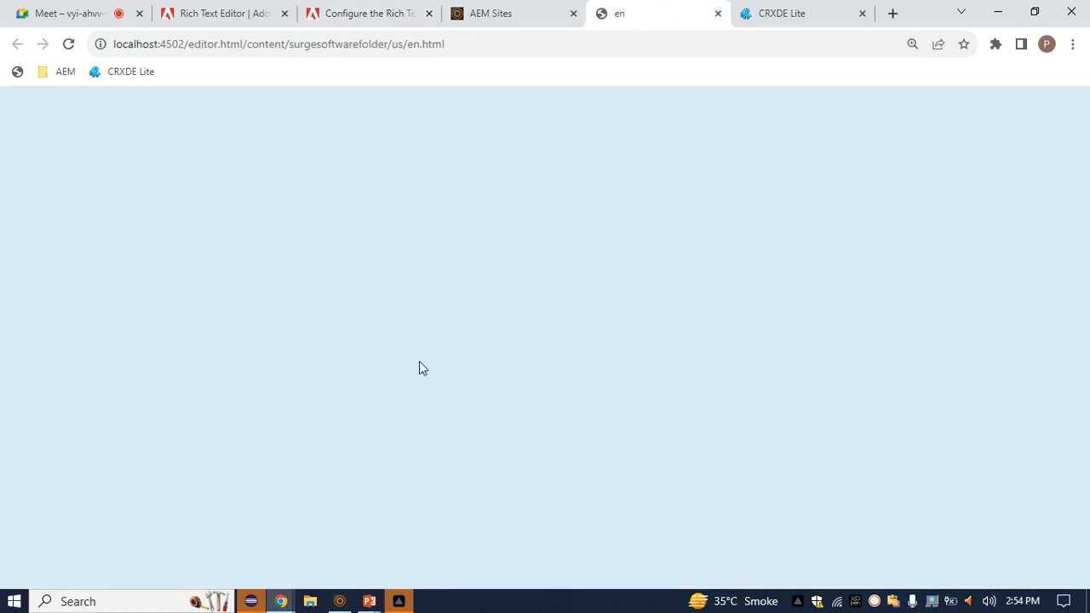
click(269, 433)
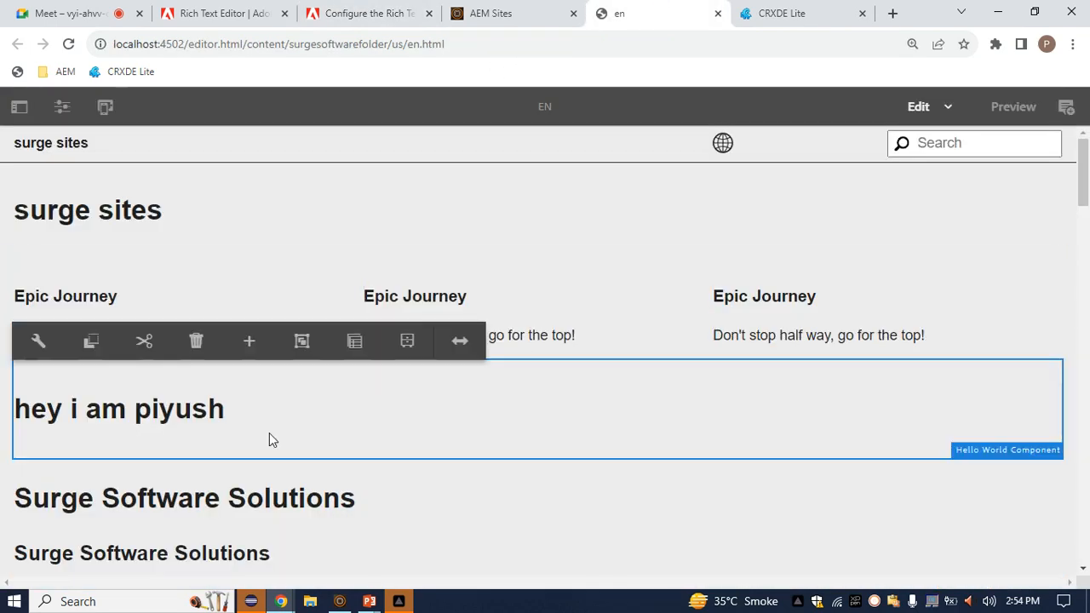
click(41, 343)
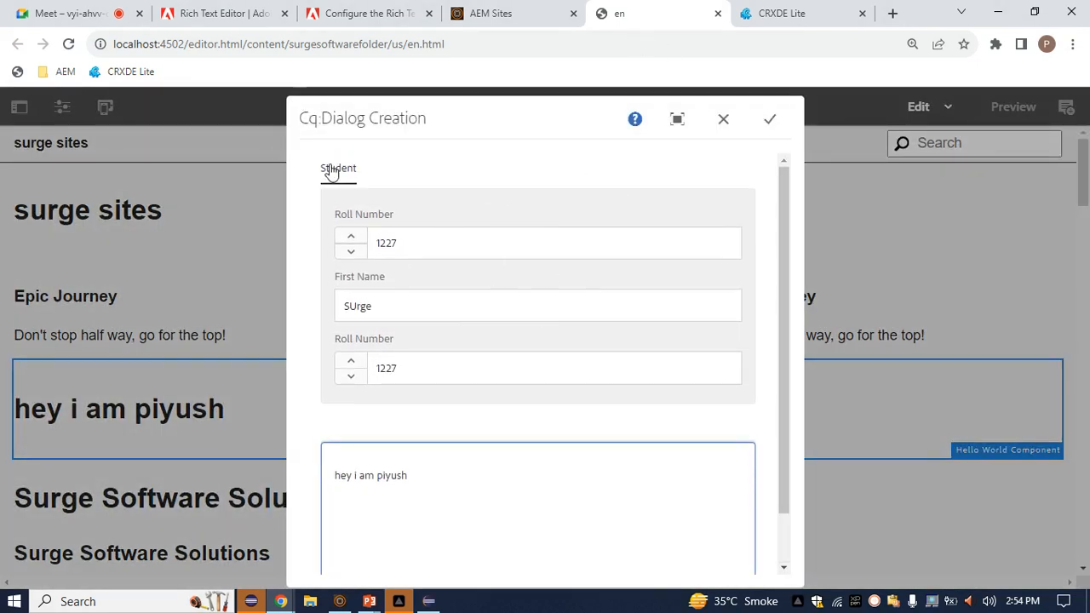
scroll(435, 538, down, 1)
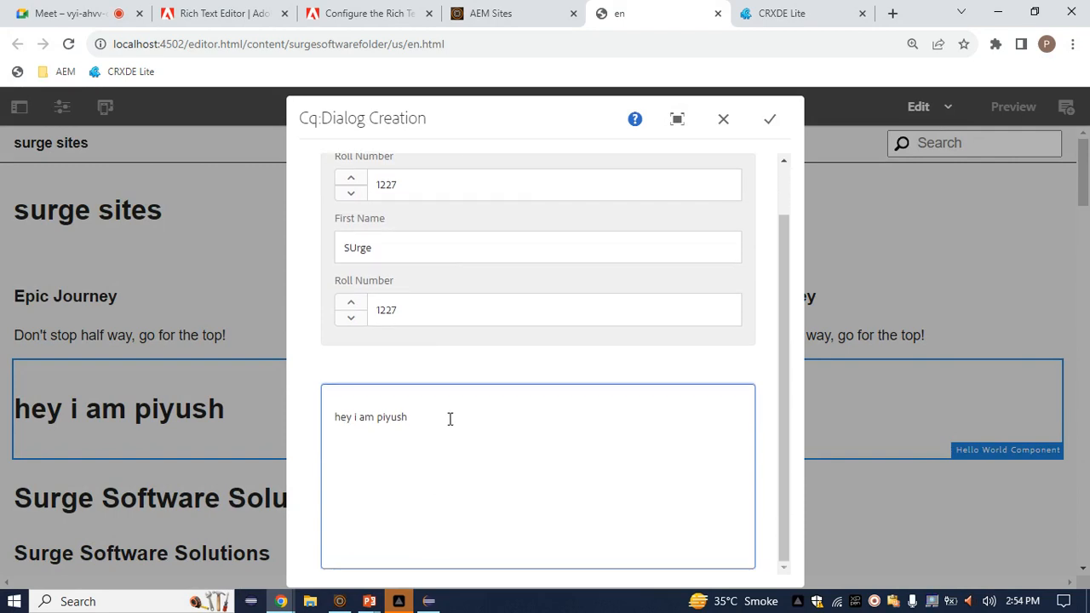
click(450, 422)
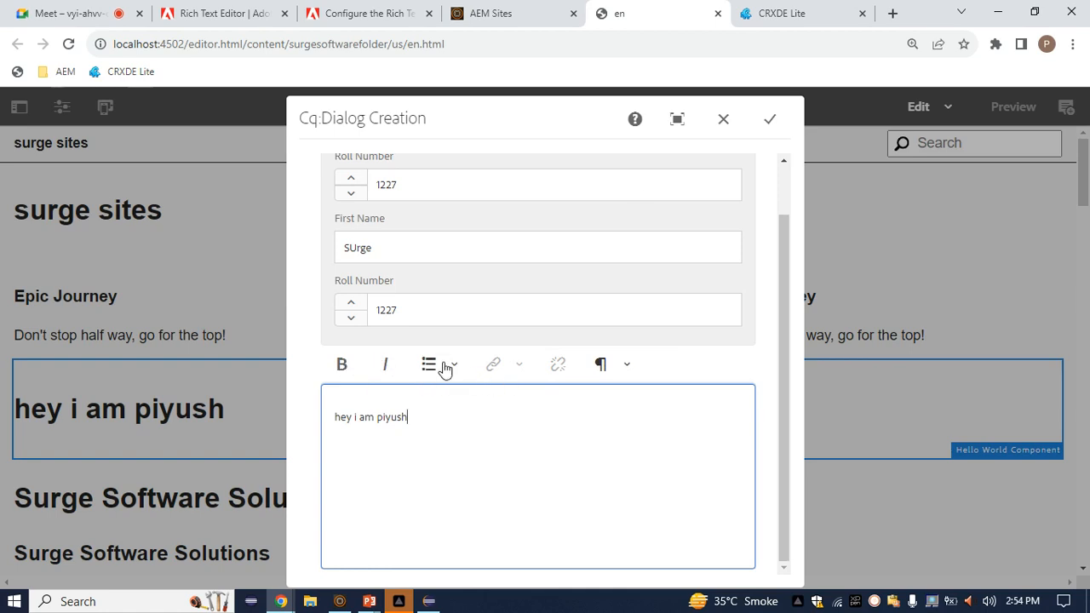
Step: Switch to CRXDE Lite and open the inline node's toolbar property to review its list of entries
click(771, 13)
click(257, 369)
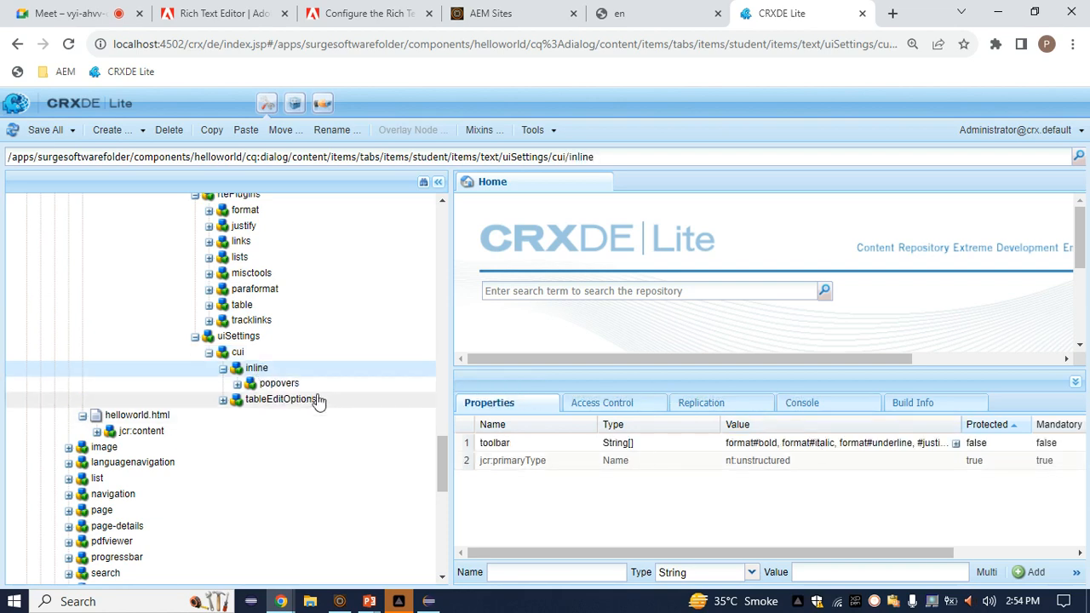
double_click(752, 443)
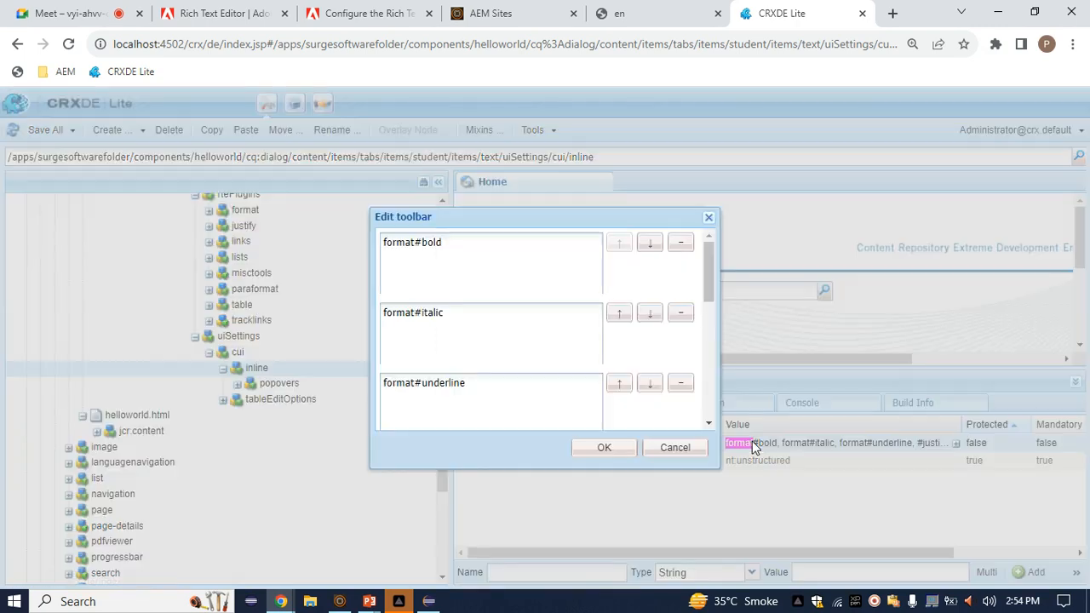
scroll(519, 343, down, 1)
scroll(519, 343, down, 5)
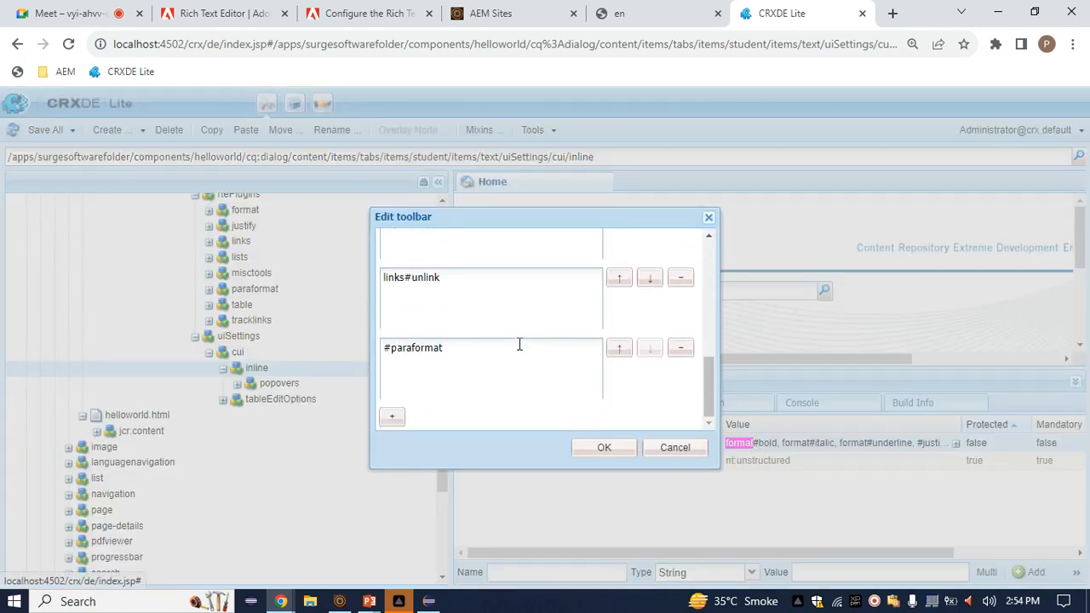
scroll(519, 343, up, 5)
Step: Check the rich text toolbar in the en page's dialog and highlight the RTE full screen mode in the documentation table
click(640, 10)
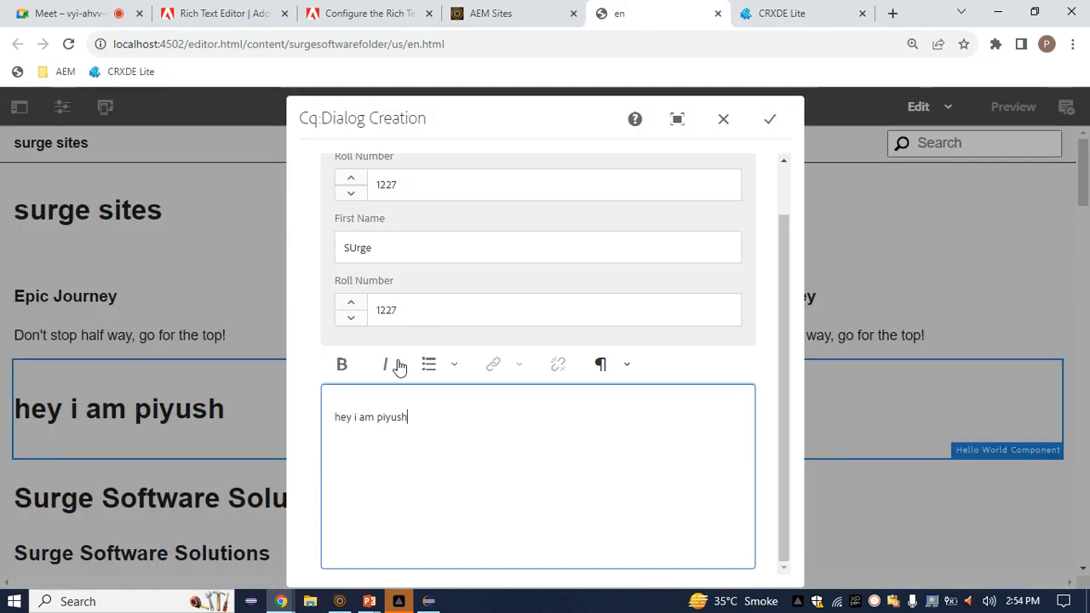
click(817, 10)
click(356, 10)
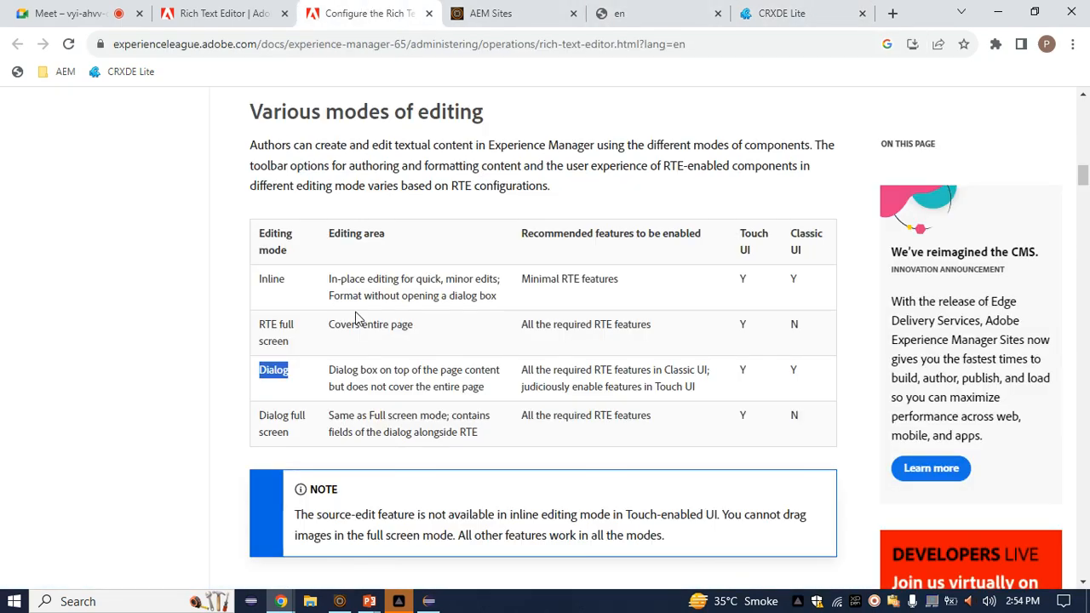
drag(291, 346, 259, 324)
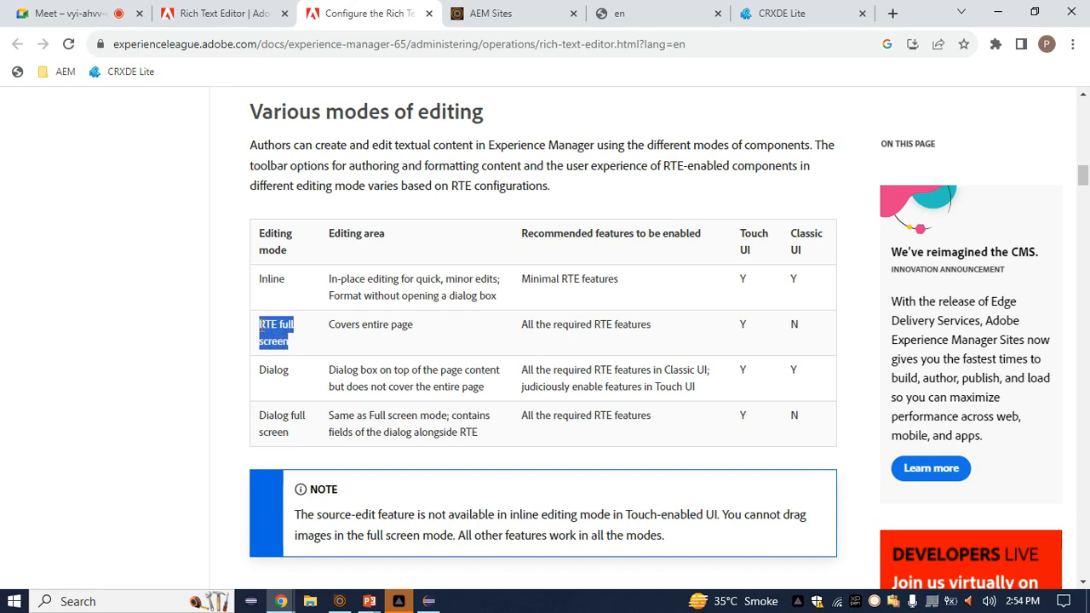
Step: Return to CRXDE Lite, close the toolbar property editor without changes and select the cui node
click(749, 12)
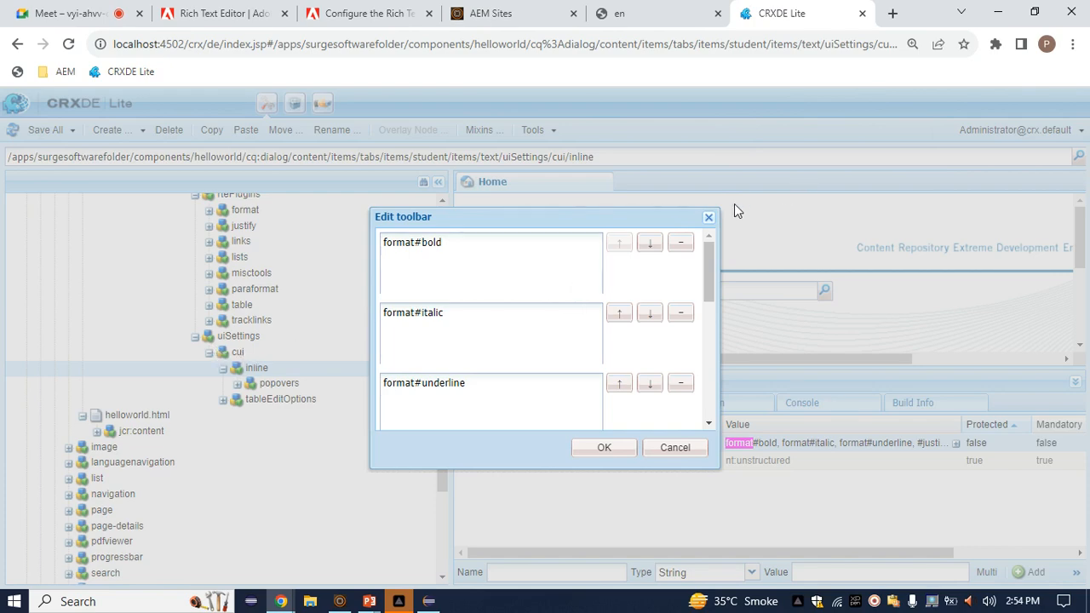
click(710, 210)
click(711, 220)
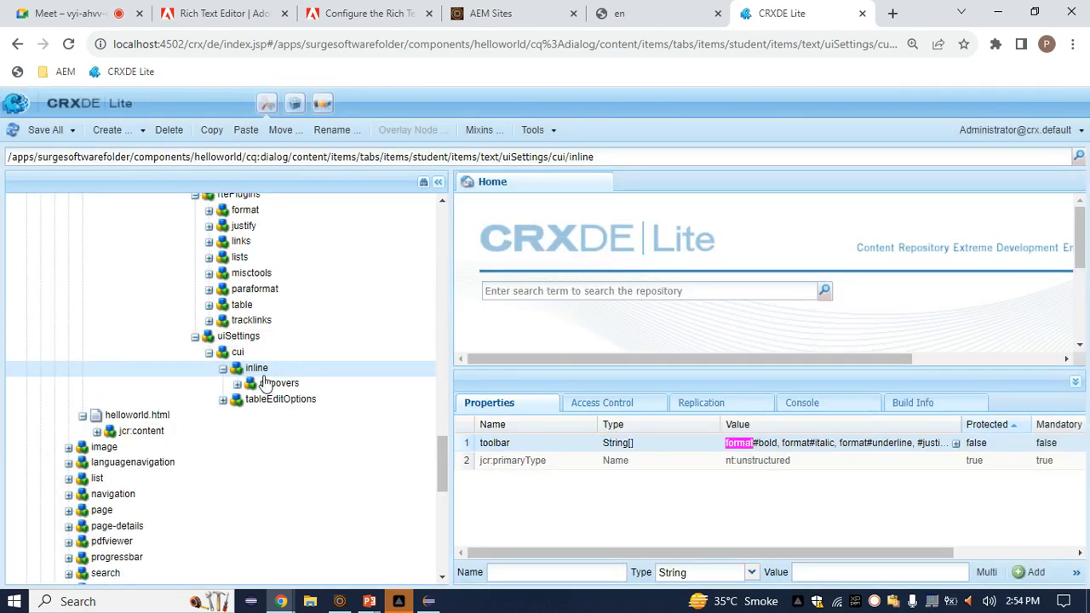
click(239, 352)
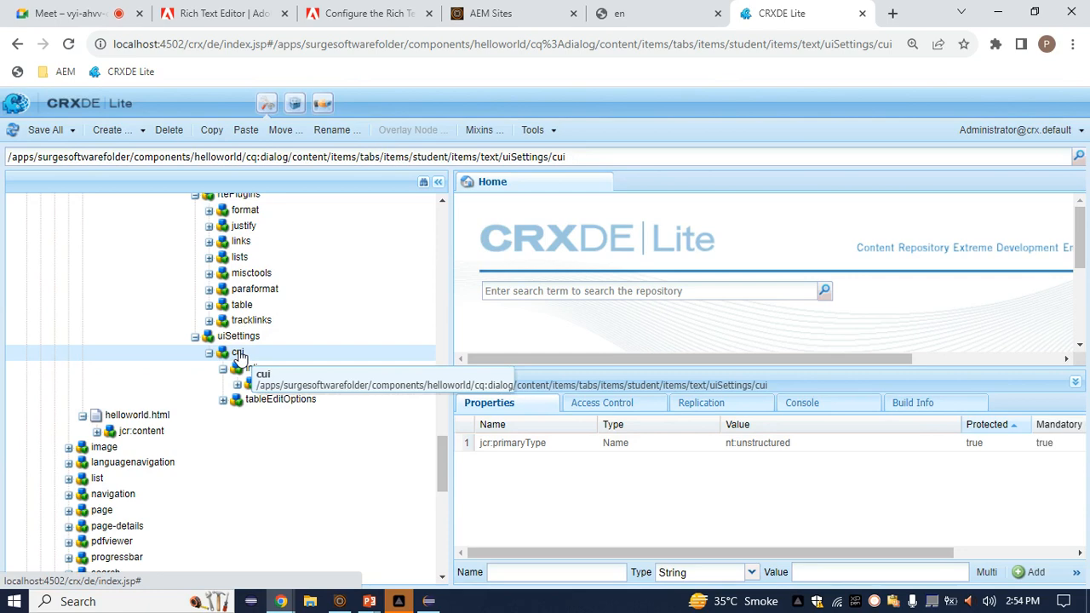
Step: Switch the component dialog on the en page to full screen and examine its rich text toolbar
click(609, 10)
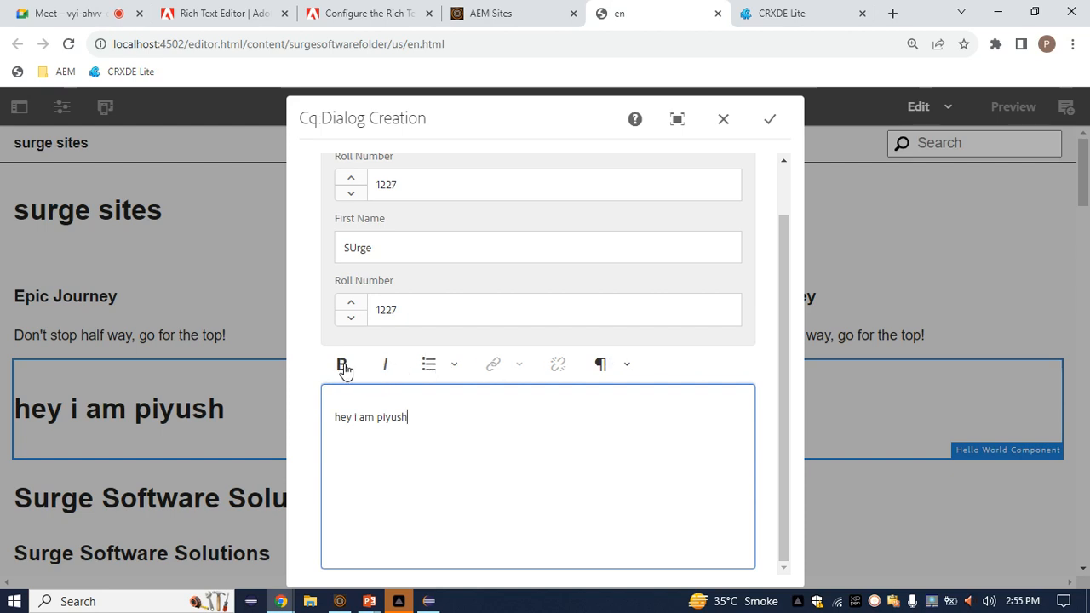
click(679, 118)
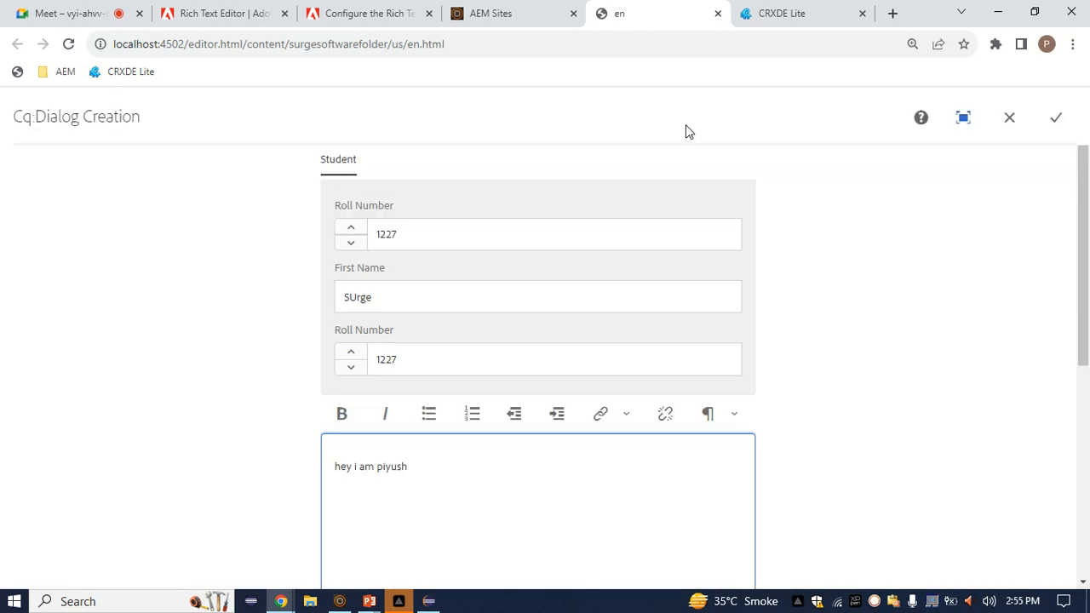
scroll(601, 352, down, 2)
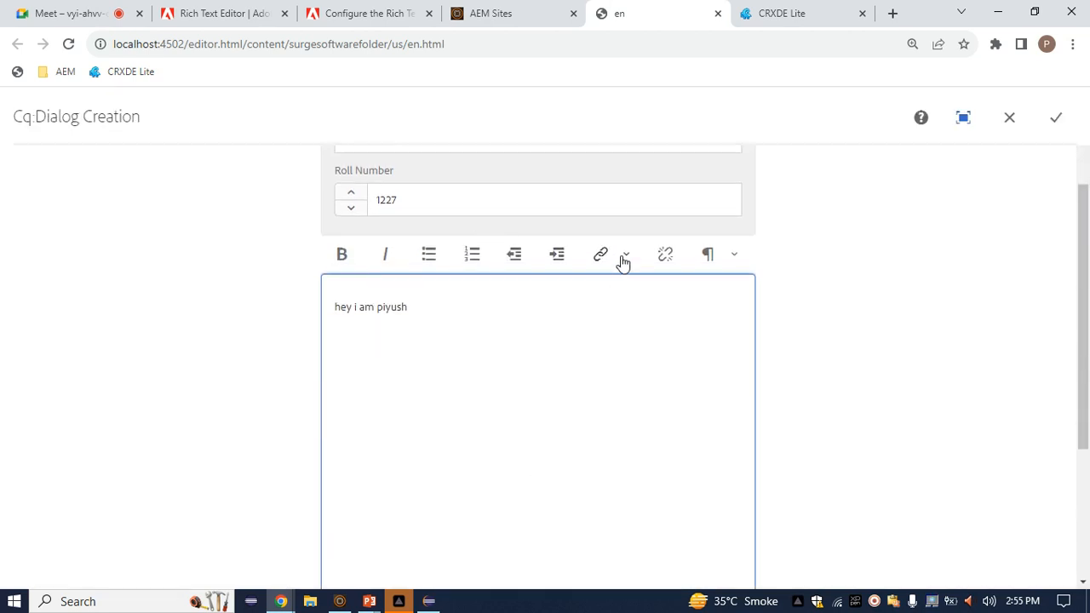
Step: Exit the dialog's full screen view, select the inline node in CRXDE Lite, and check the editing modes table in the documentation
click(962, 119)
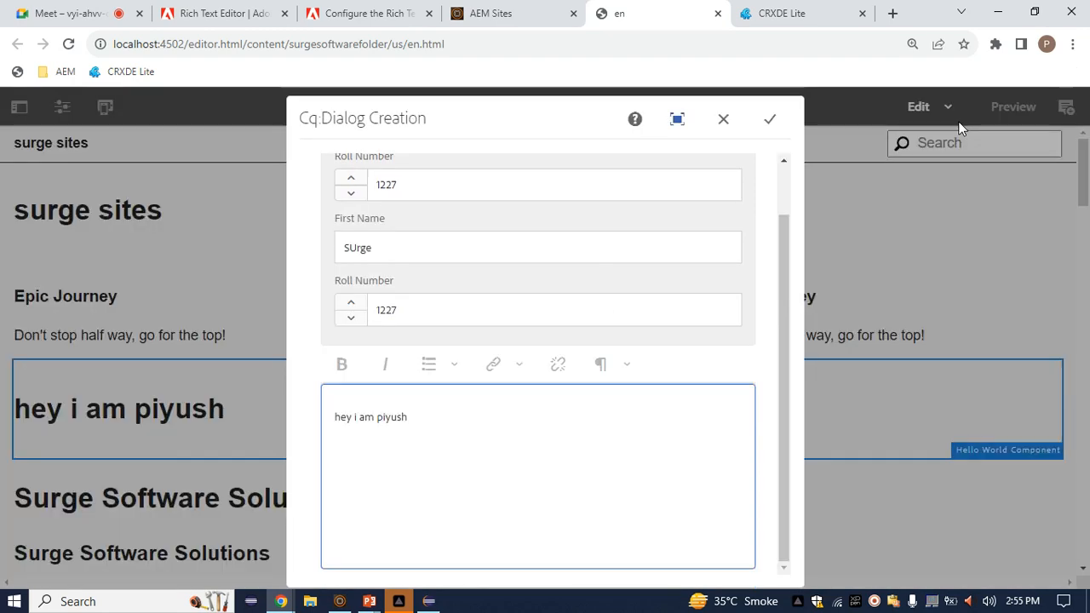
click(734, 5)
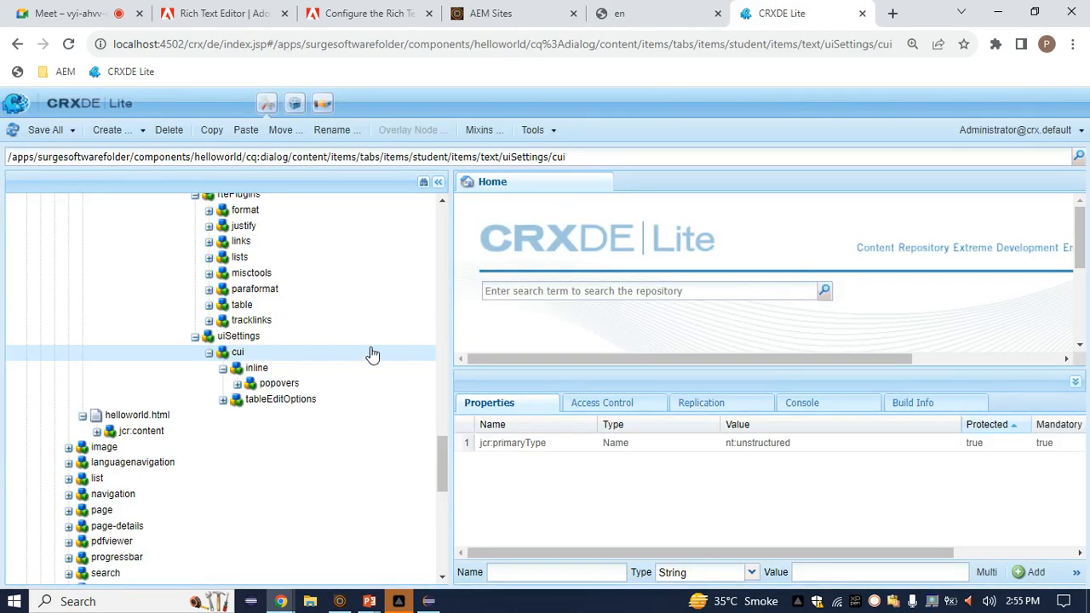
click(252, 373)
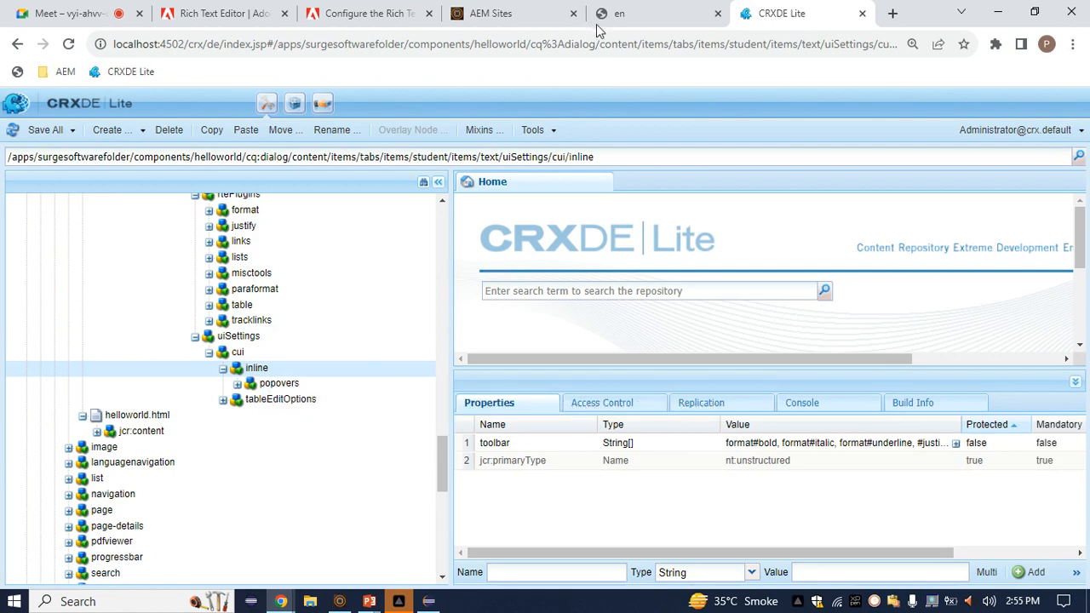
click(383, 6)
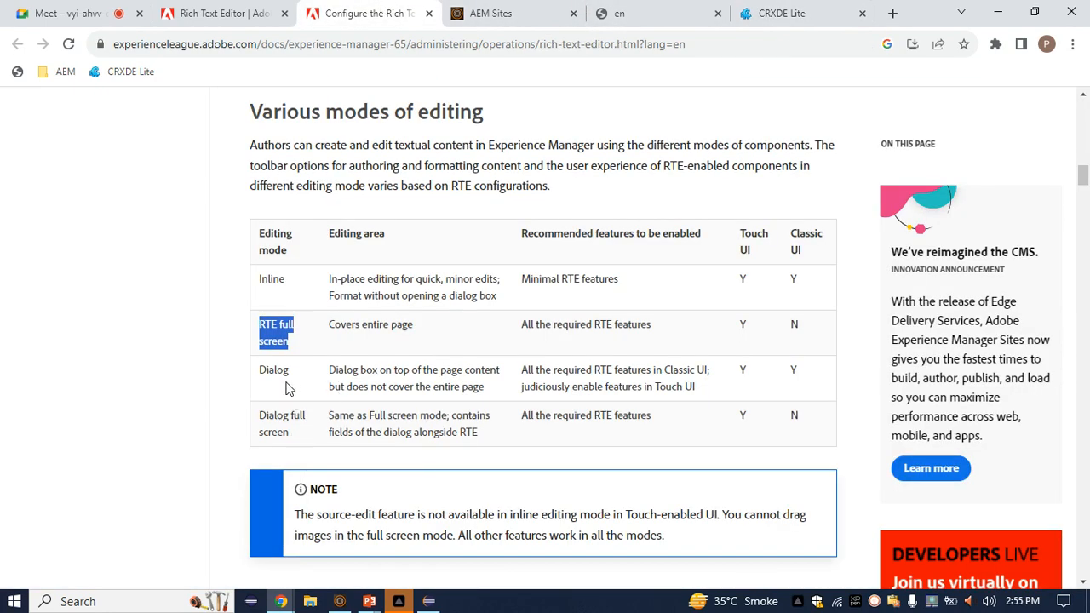
Step: Search the CRXDE Lite repository for dialogfullscreen and open the foundation text component's dialogFullScreen node from the results
click(840, 10)
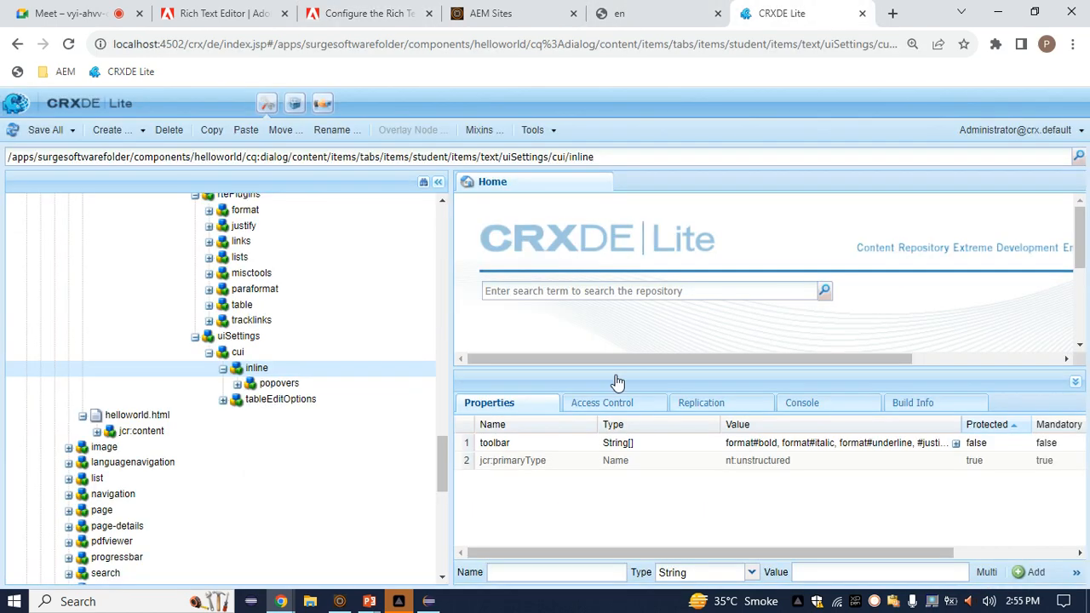
click(545, 301)
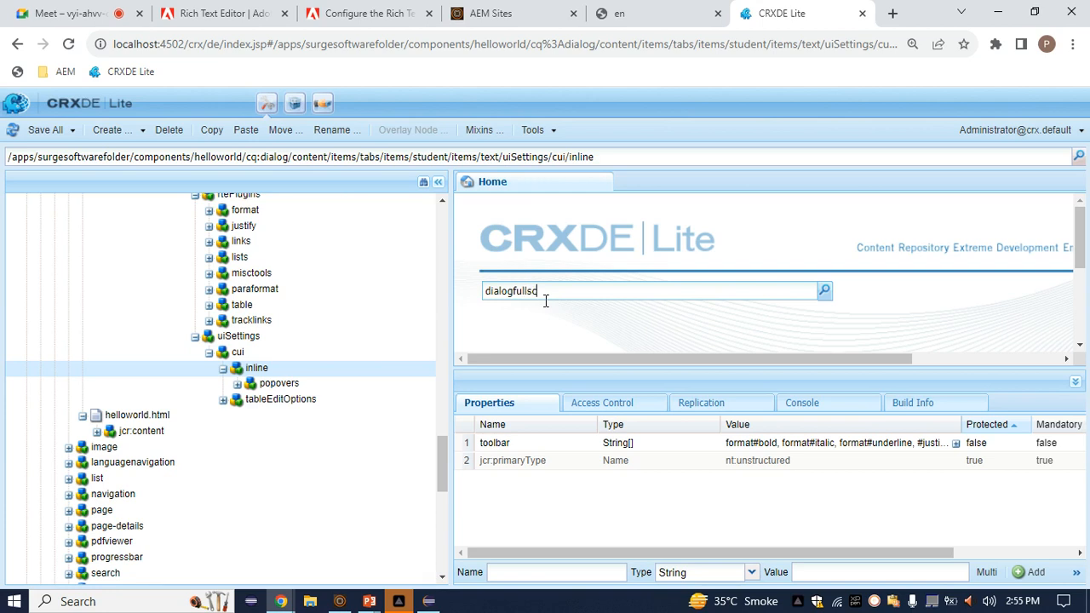
text(dialogfullscreen)
key(Return)
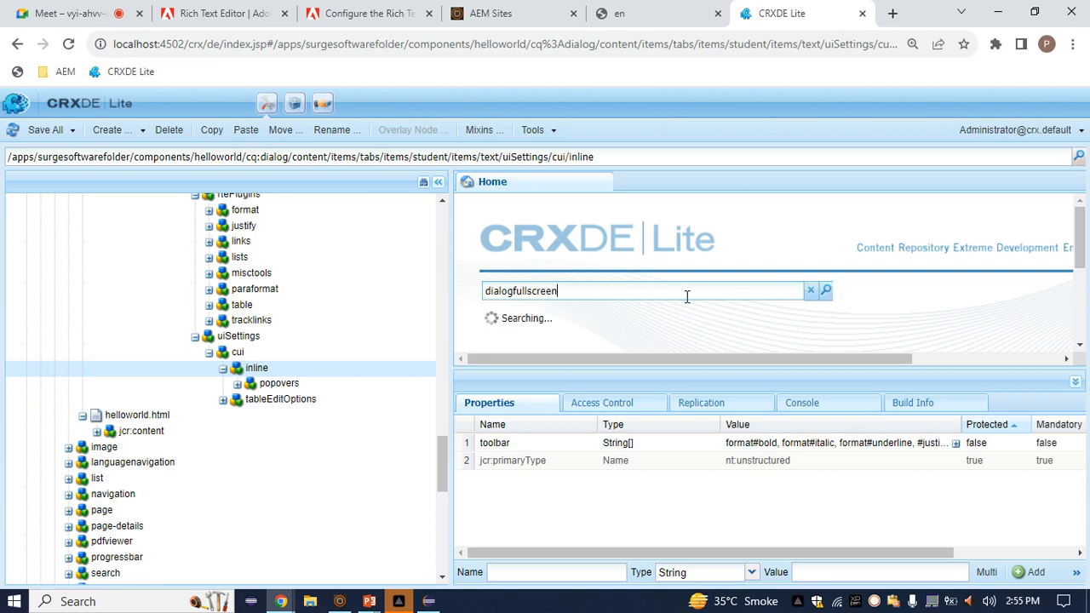
scroll(918, 262, down, 3)
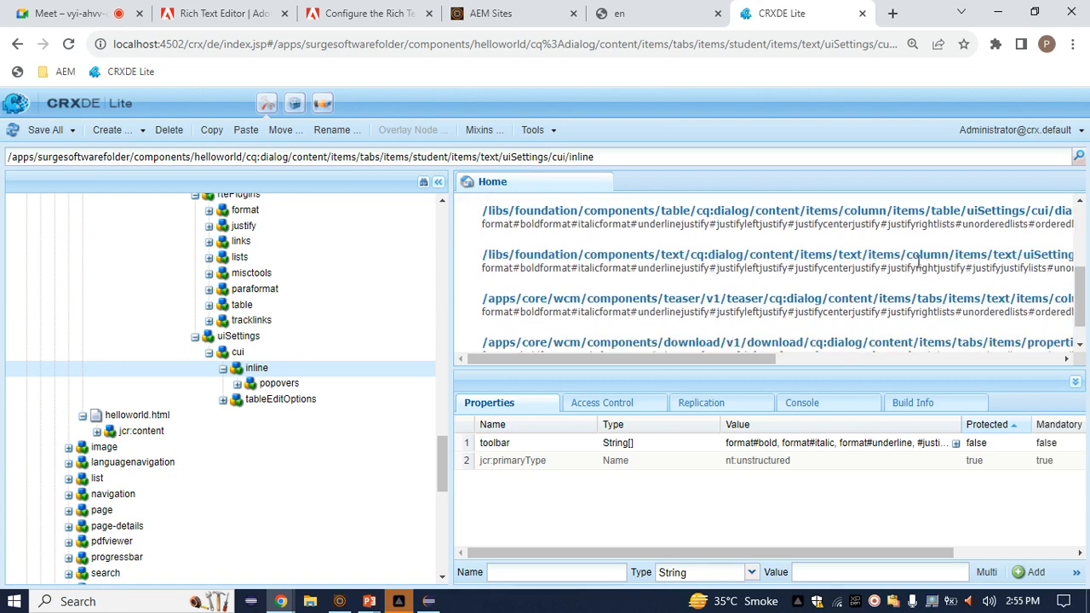
scroll(918, 263, right, 5)
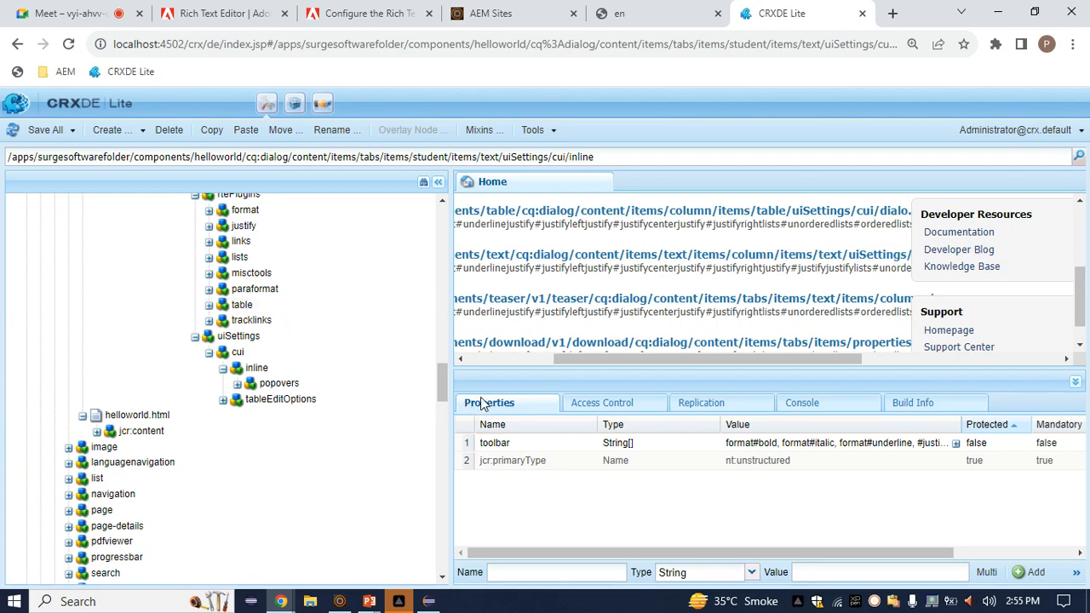
click(751, 220)
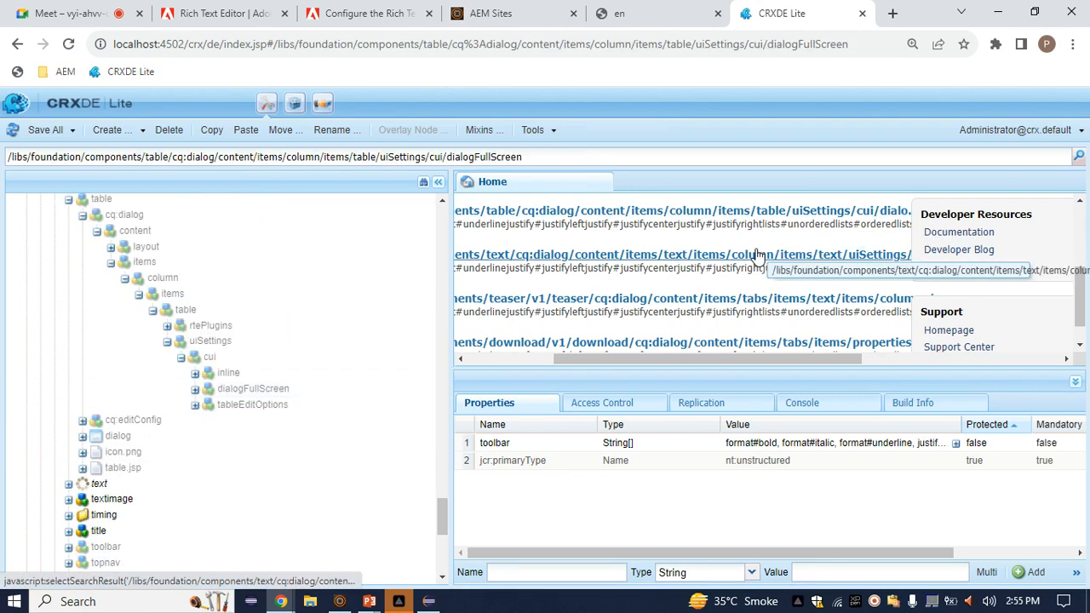
Step: Copy the foundation text component's dialogFullScreen node into the cui node of the helloworld dialog's text field and save all changes
right_click(256, 392)
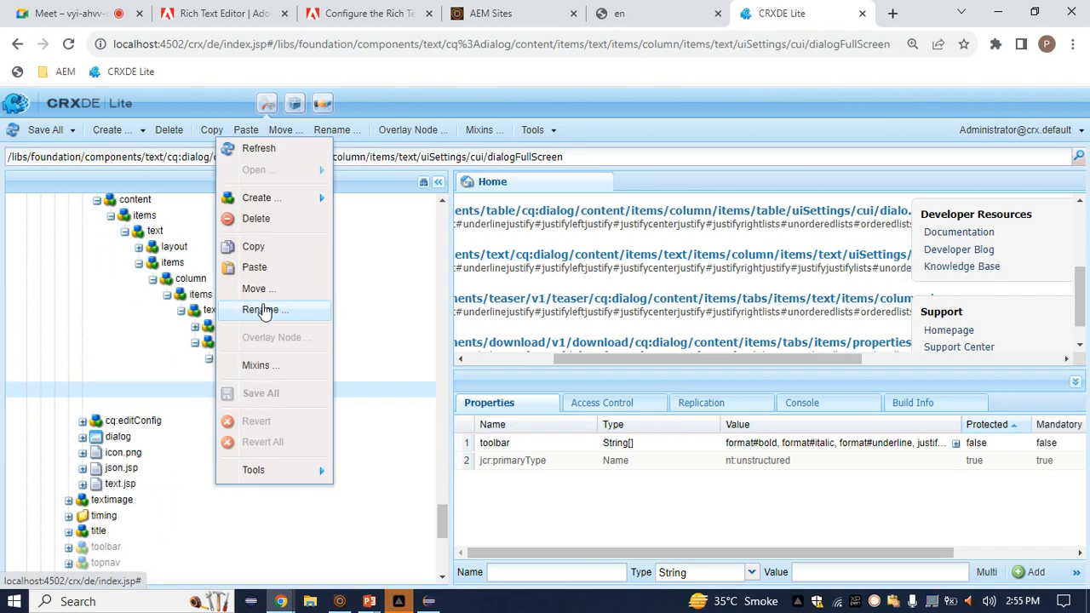
click(254, 247)
scroll(268, 531, down, 10)
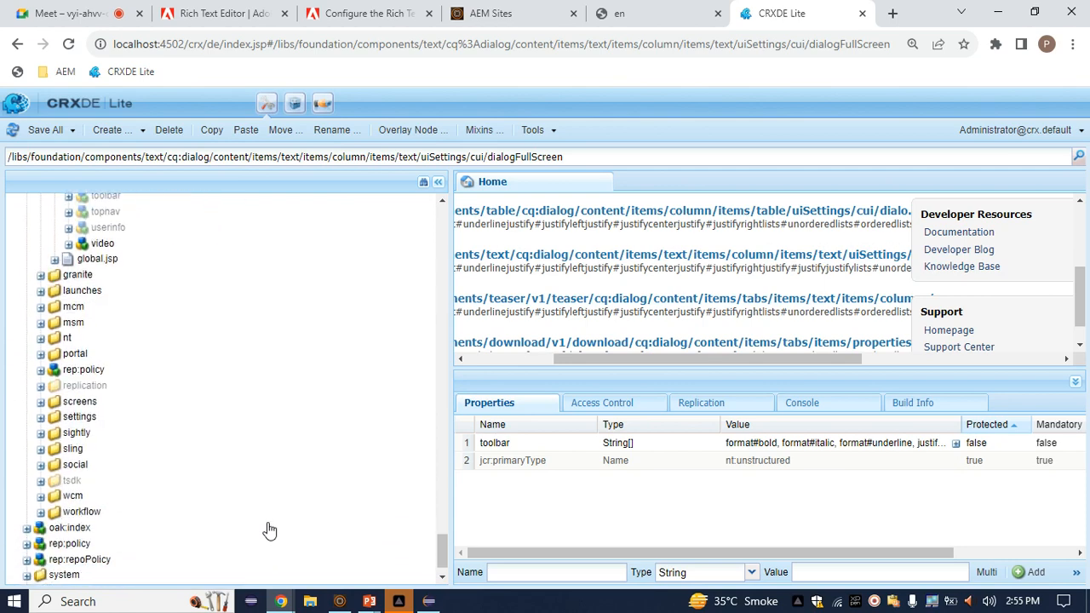
scroll(270, 531, up, 10)
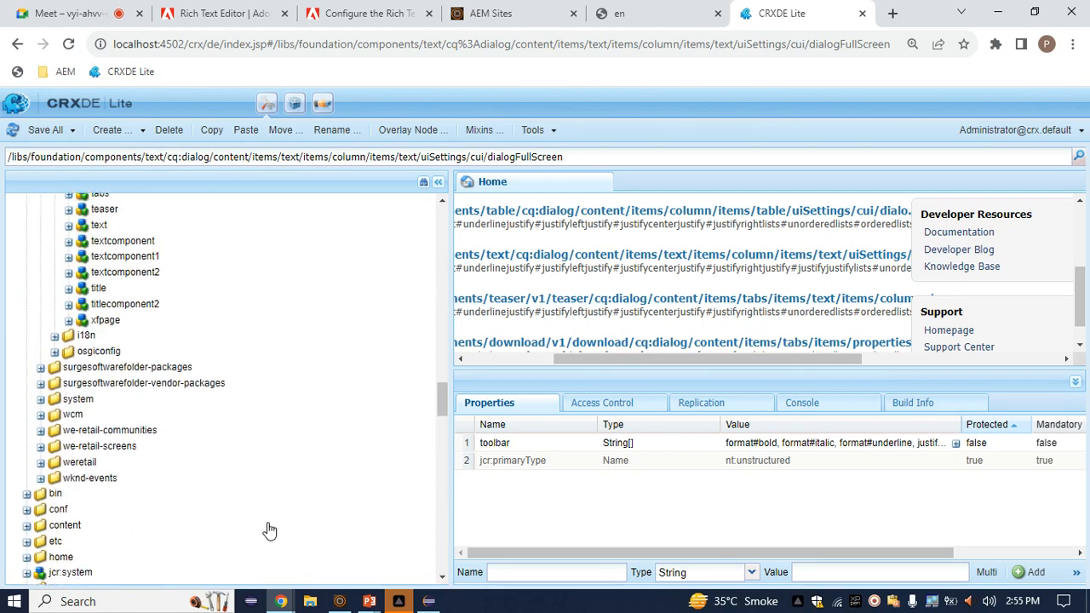
scroll(267, 531, up, 1)
scroll(266, 511, down, 3)
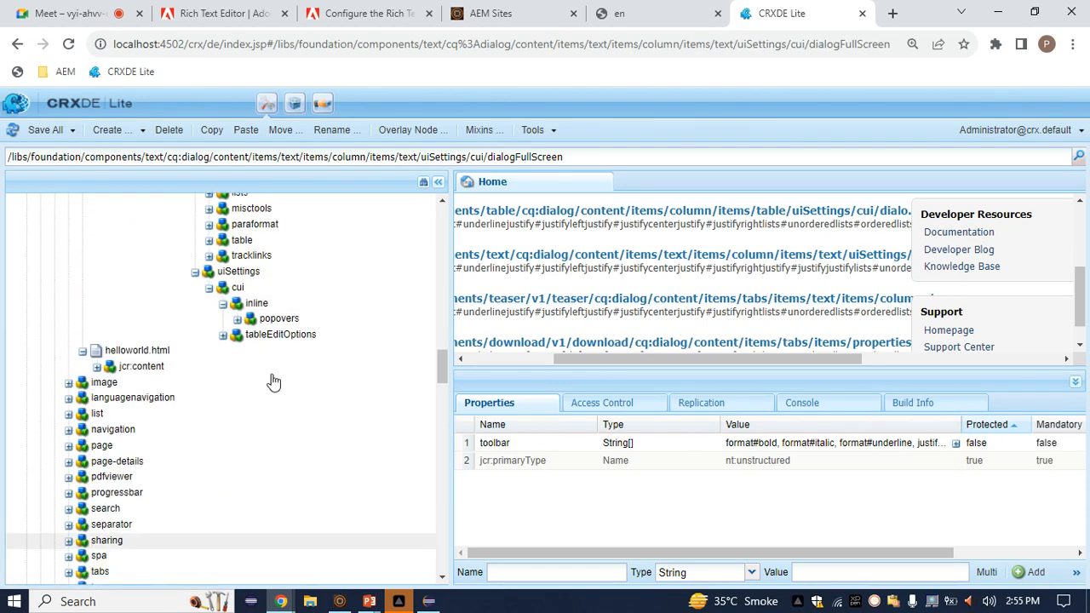
click(242, 288)
right_click(243, 290)
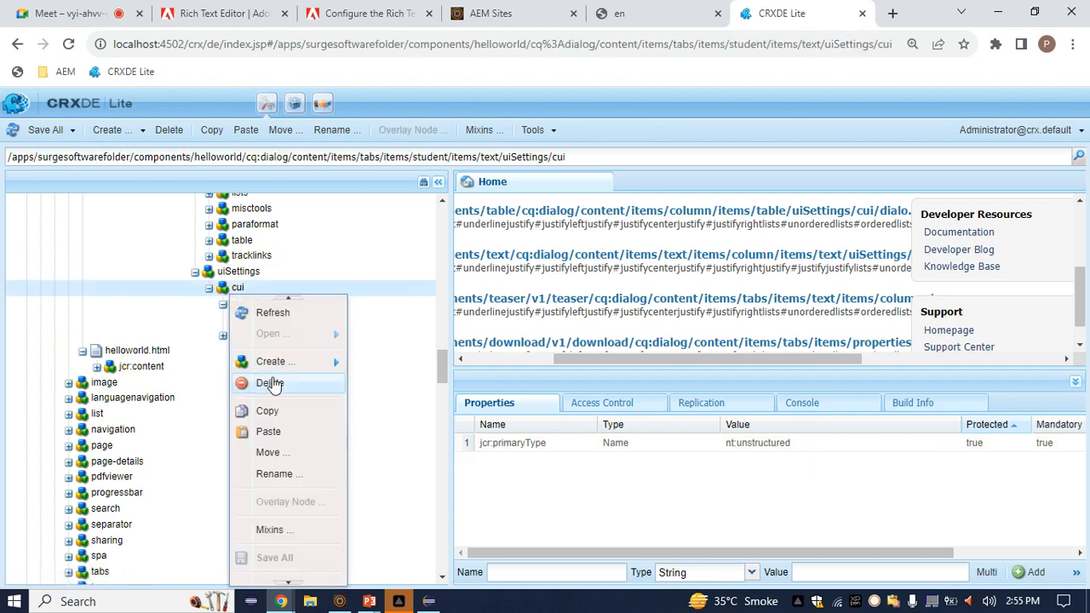
click(270, 432)
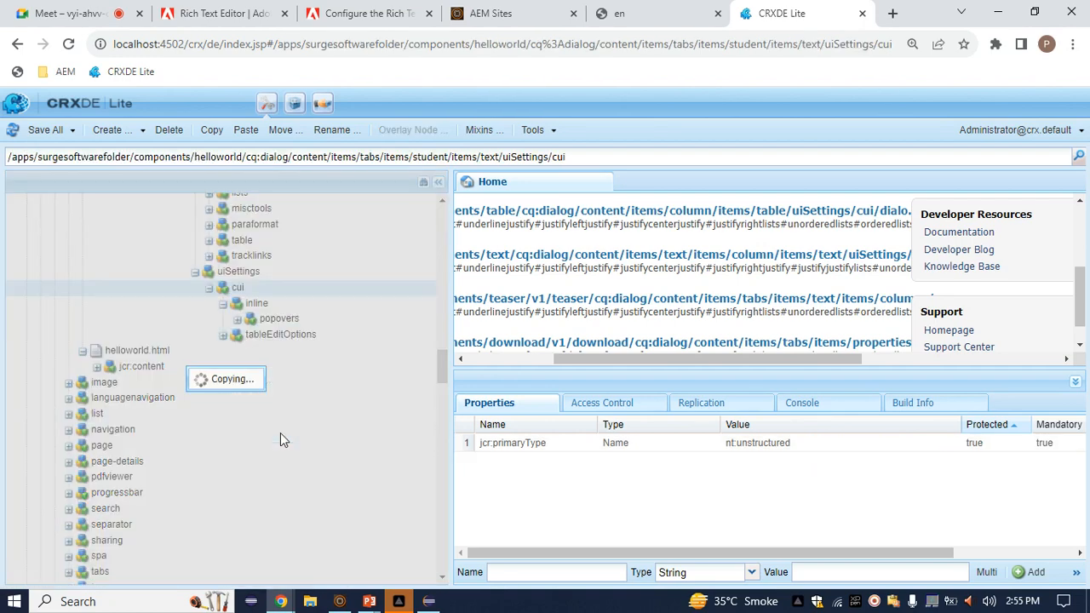
click(31, 135)
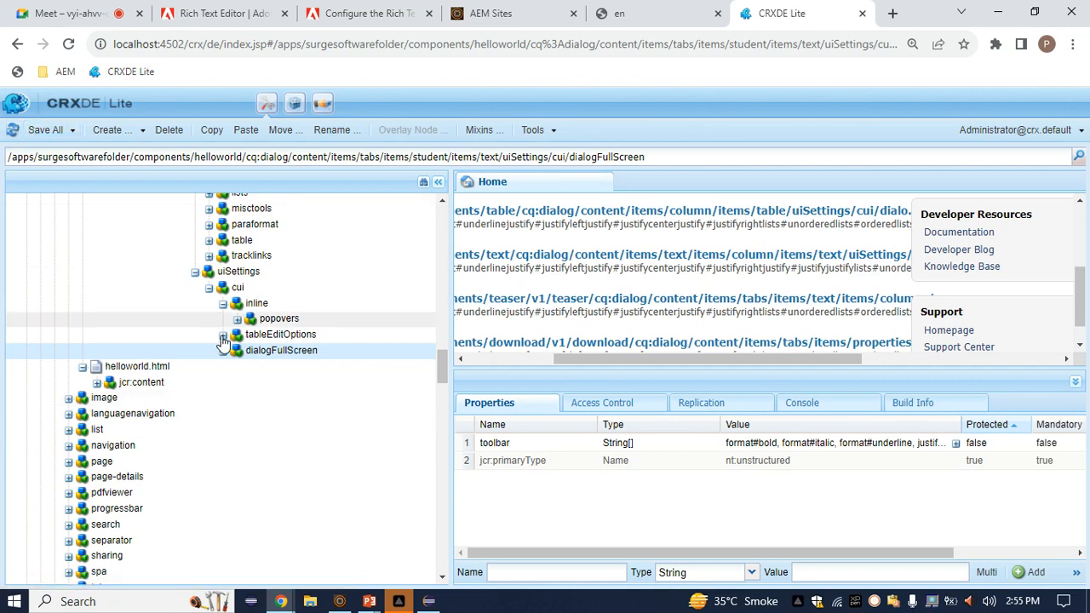
Step: Collapse the inline node, expand dialogFullScreen, and review the entries of its toolbar property without changing them
click(223, 307)
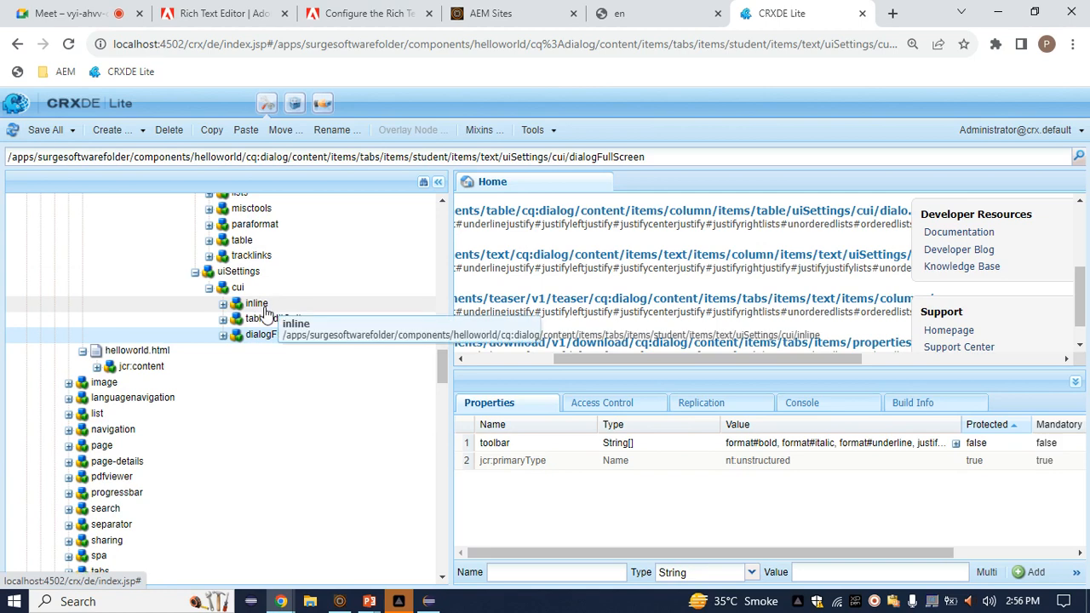
click(223, 336)
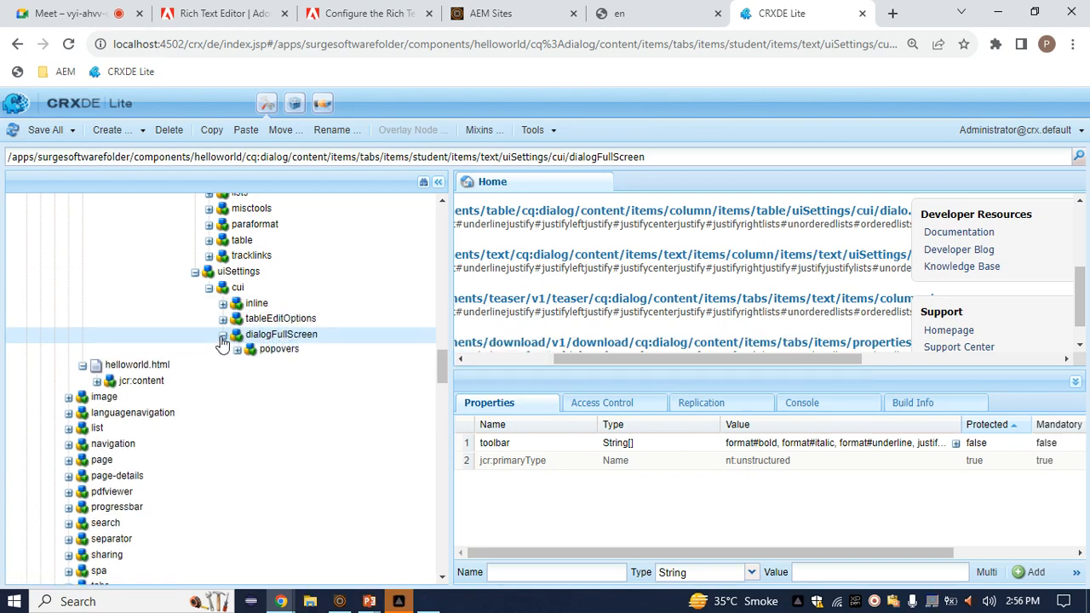
click(296, 338)
click(776, 448)
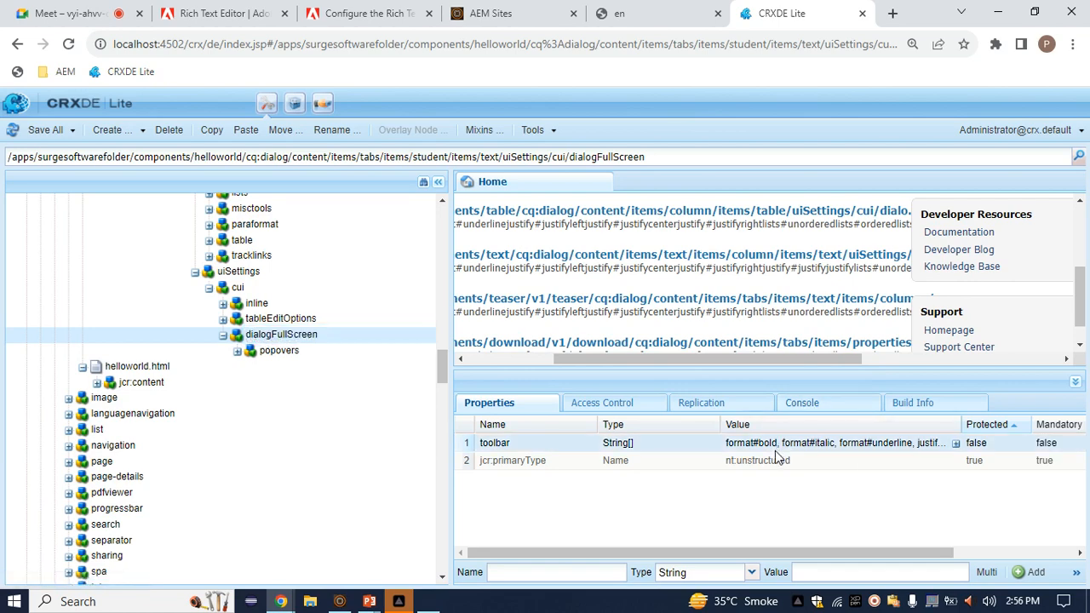
double_click(763, 449)
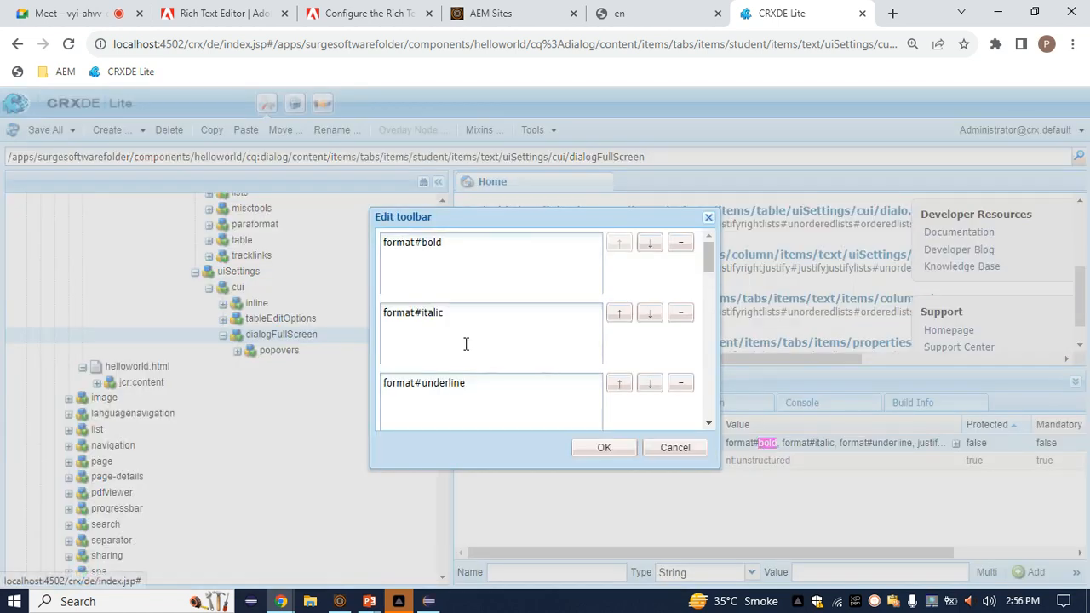
scroll(465, 343, down, 10)
scroll(463, 367, down, 2)
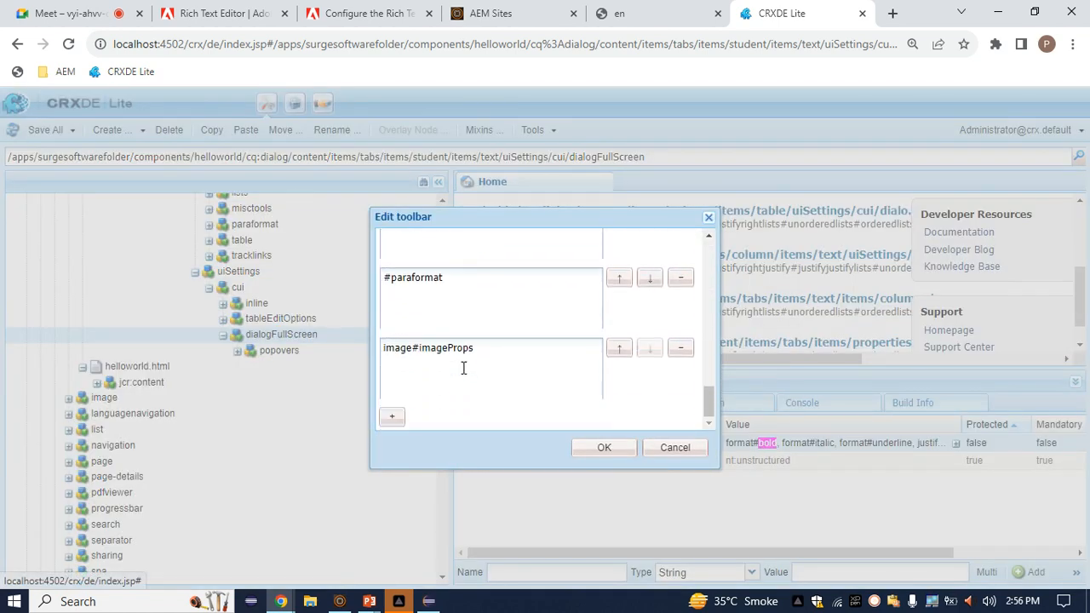
click(708, 217)
Step: Expand the inline node and select the format node under rtePlugins to view its properties
double_click(281, 305)
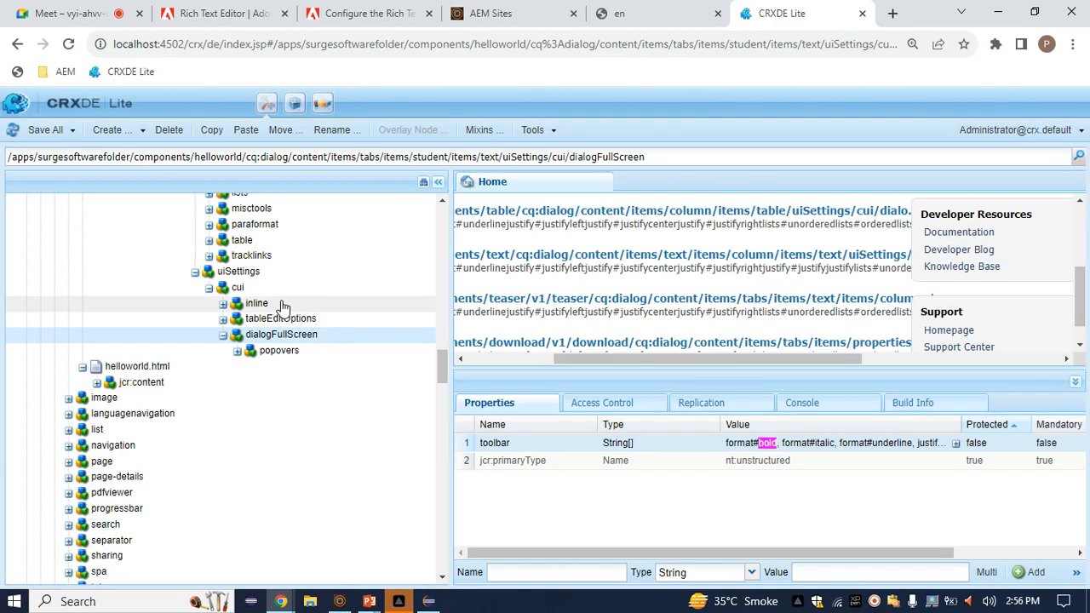
scroll(284, 307, up, 1)
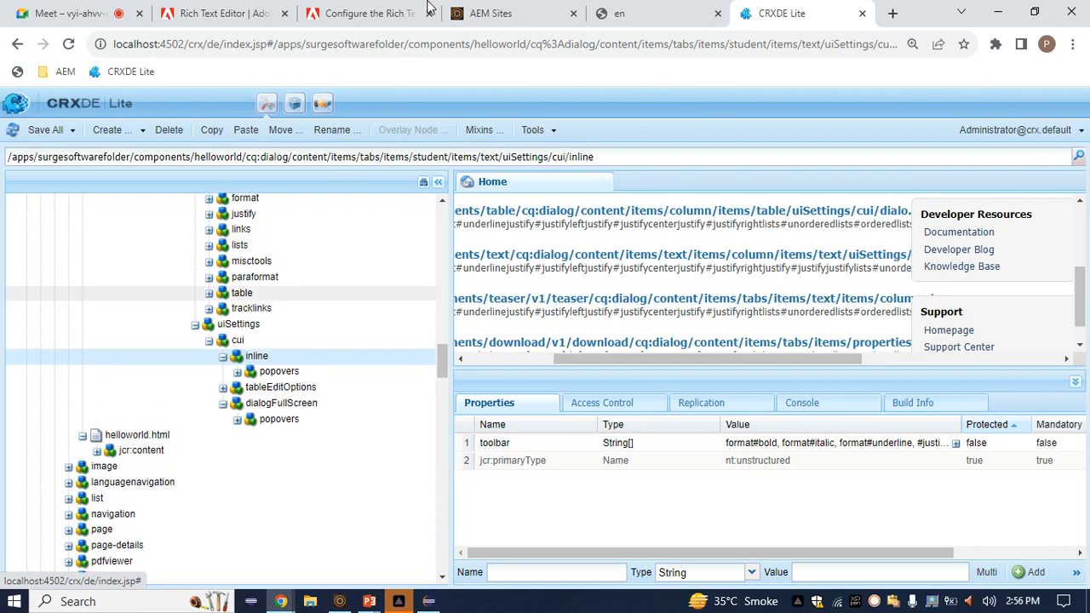
scroll(281, 351, up, 4)
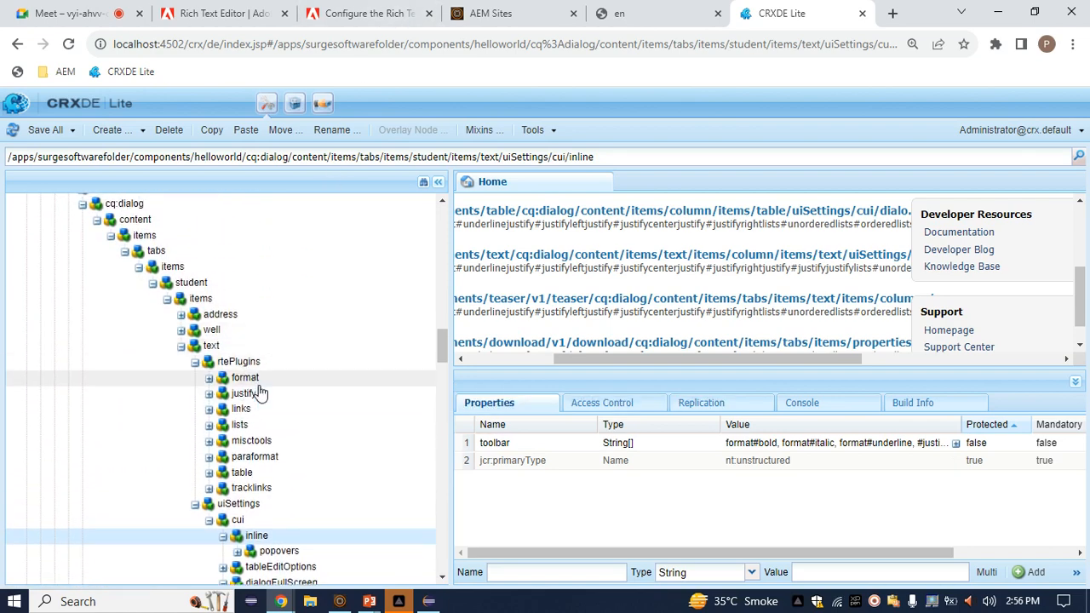
click(260, 384)
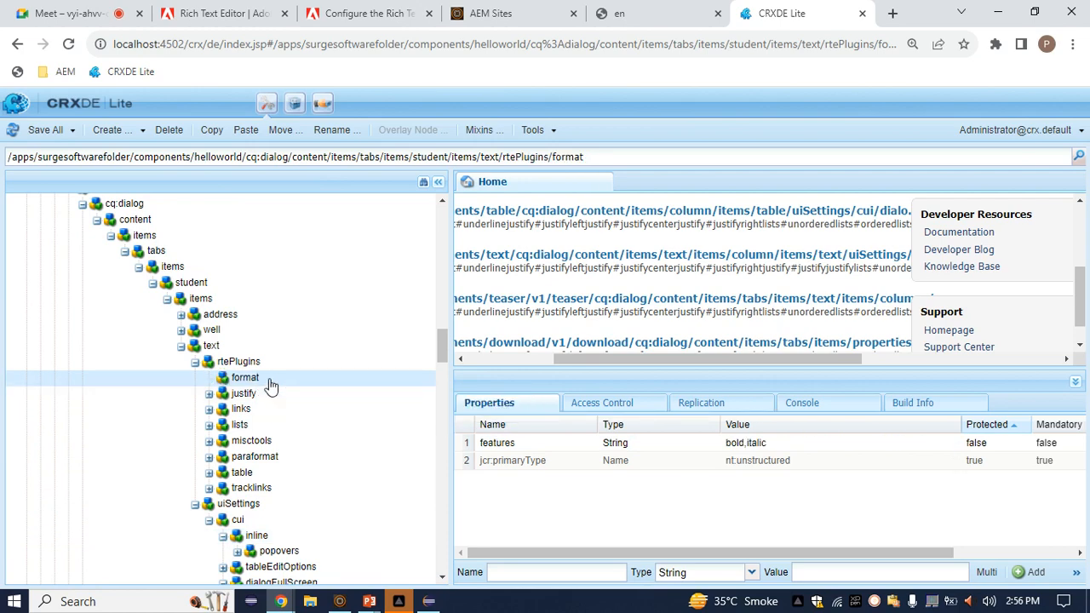
Step: Highlight the format plug-in's bold, italic and underline features in the documentation, and select the format node's features property in CRXDE Lite for comparison
click(349, 13)
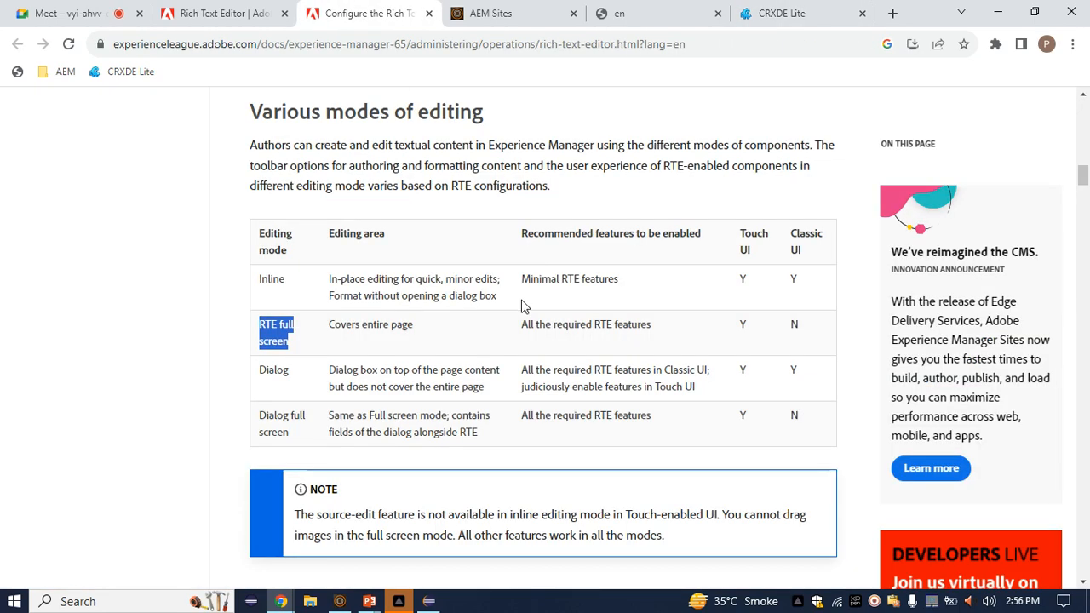
scroll(470, 362, down, 20)
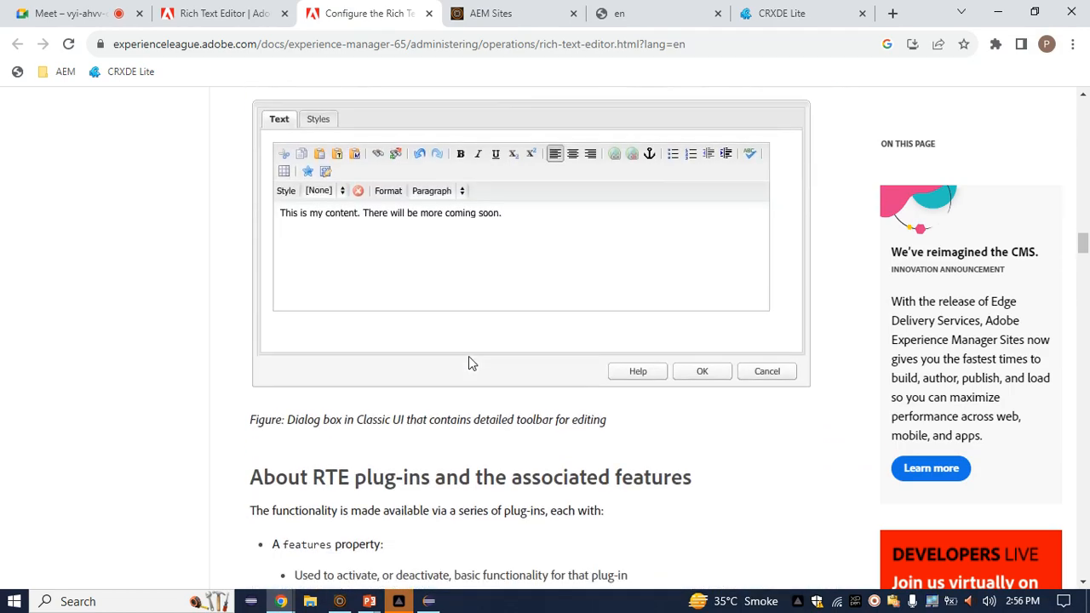
scroll(468, 362, down, 4)
scroll(468, 360, up, 6)
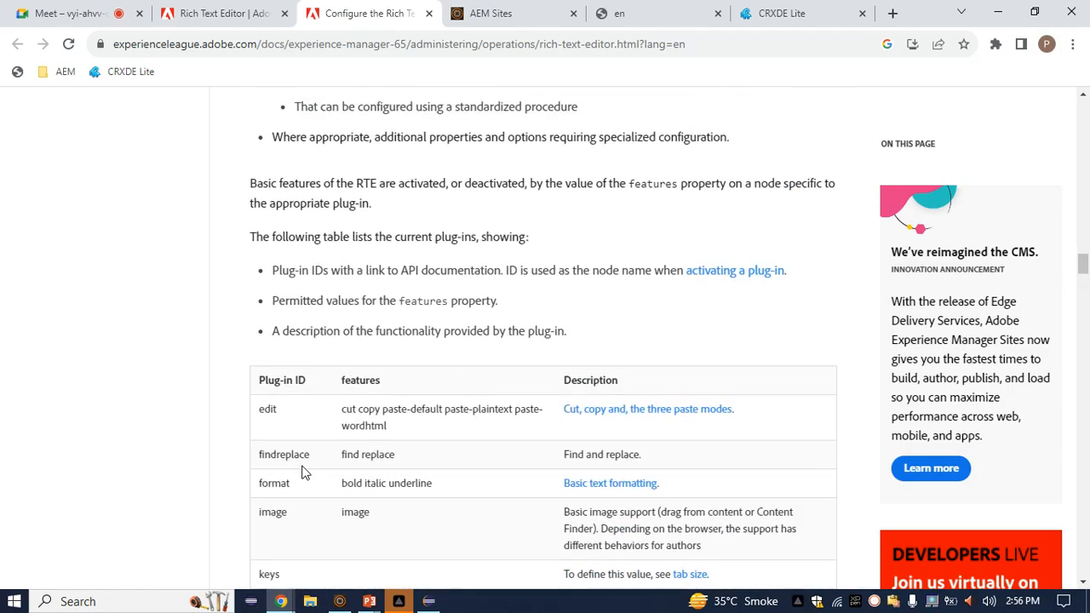
scroll(305, 469, down, 1)
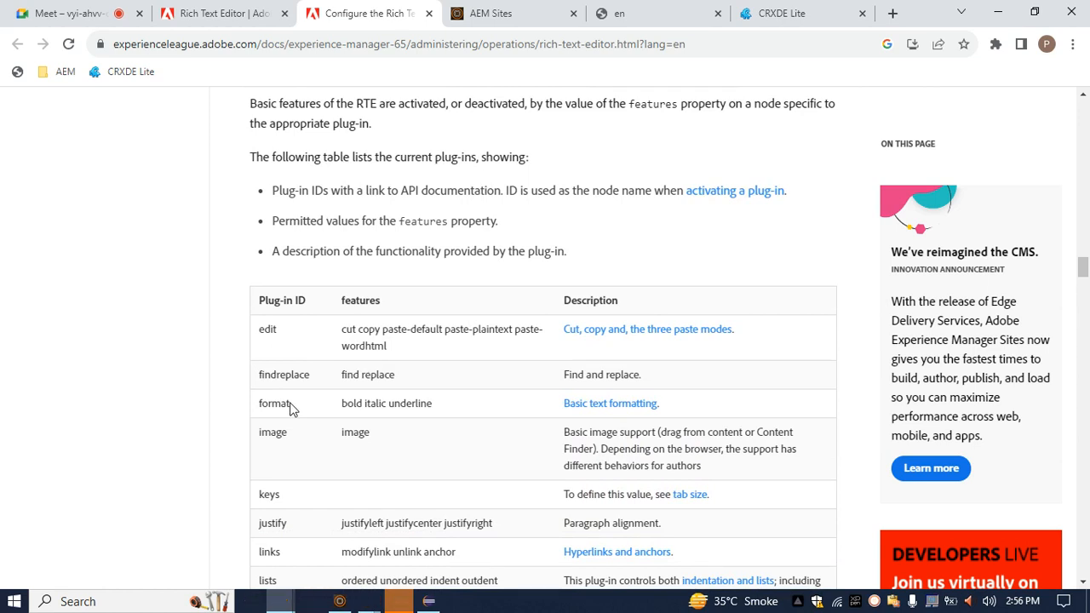
drag(291, 404, 261, 403)
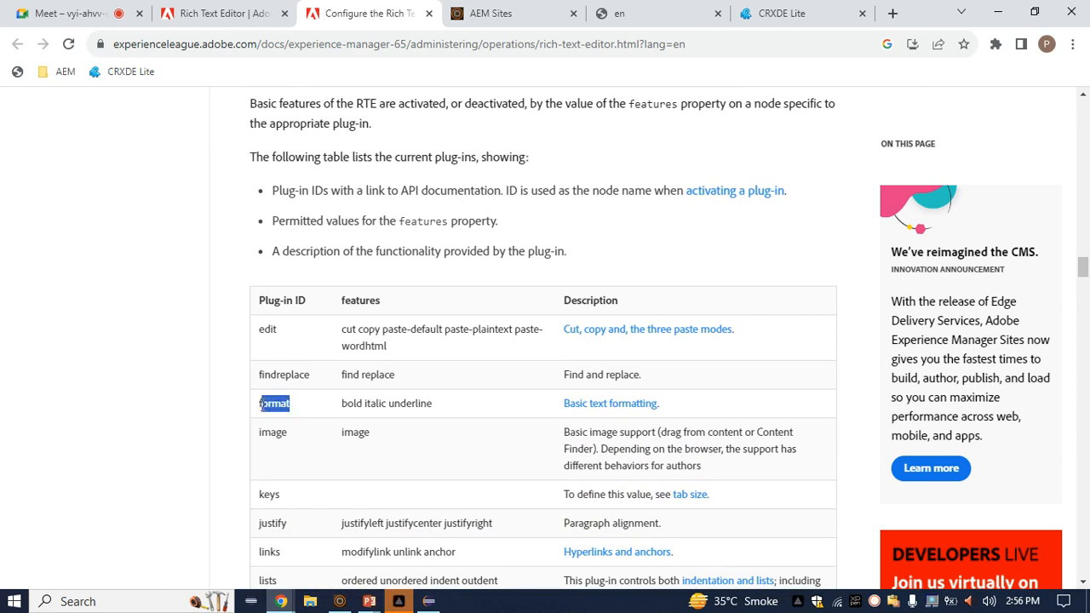
double_click(351, 405)
double_click(380, 404)
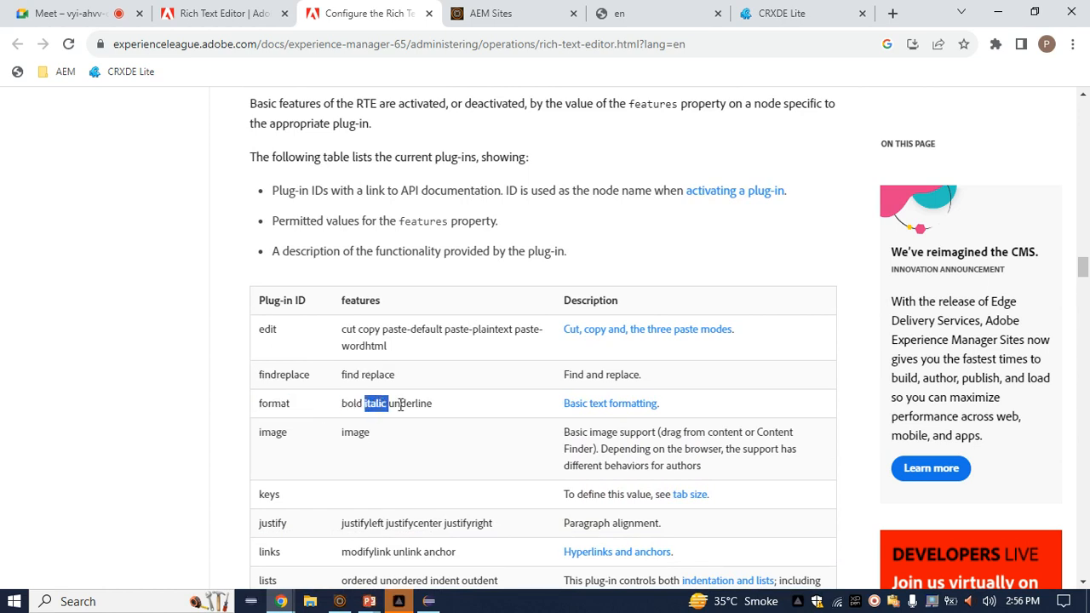
double_click(406, 403)
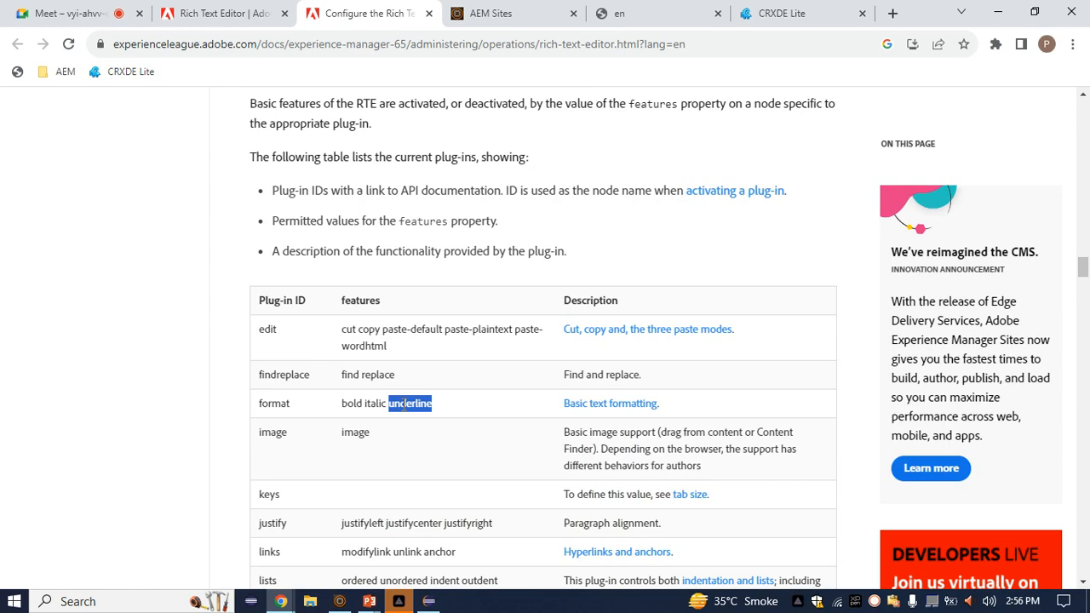
click(766, 10)
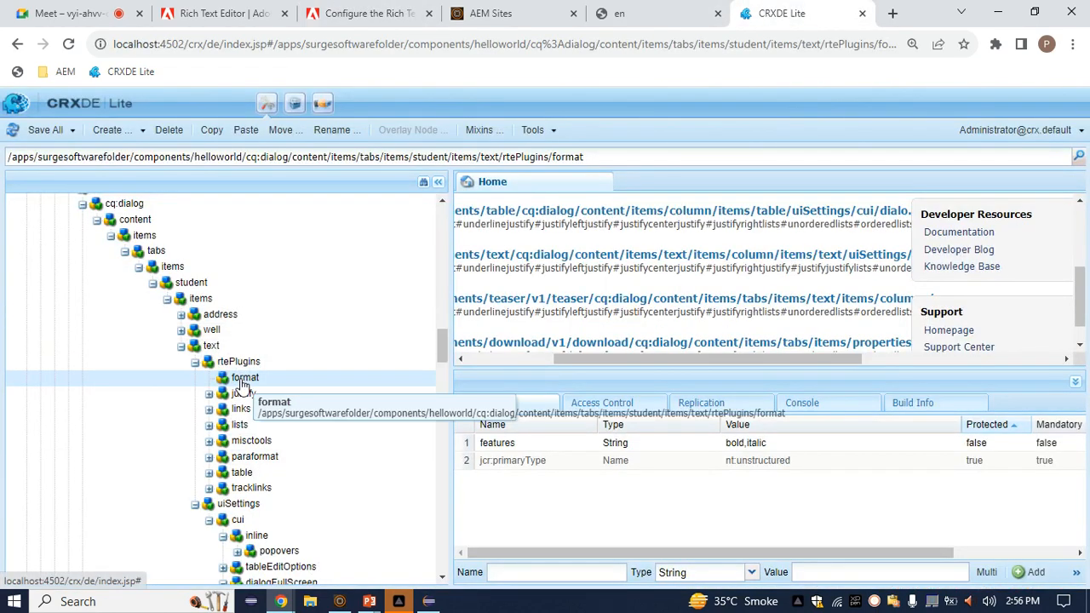
click(515, 447)
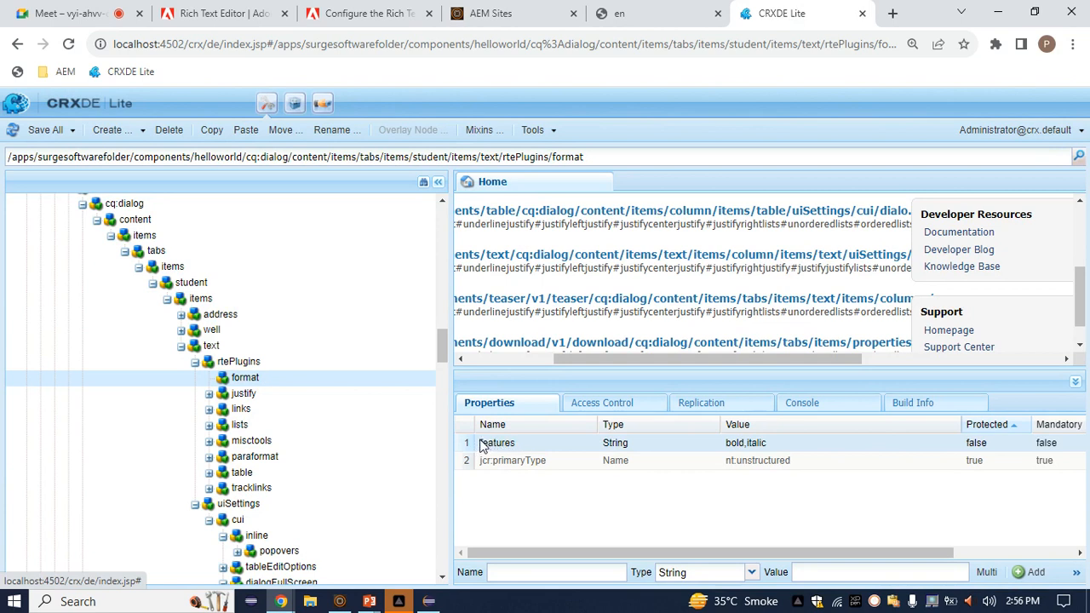
Step: Examine the format node's features property and value, and compare them with the format plug-in's permitted features in the documentation
double_click(537, 446)
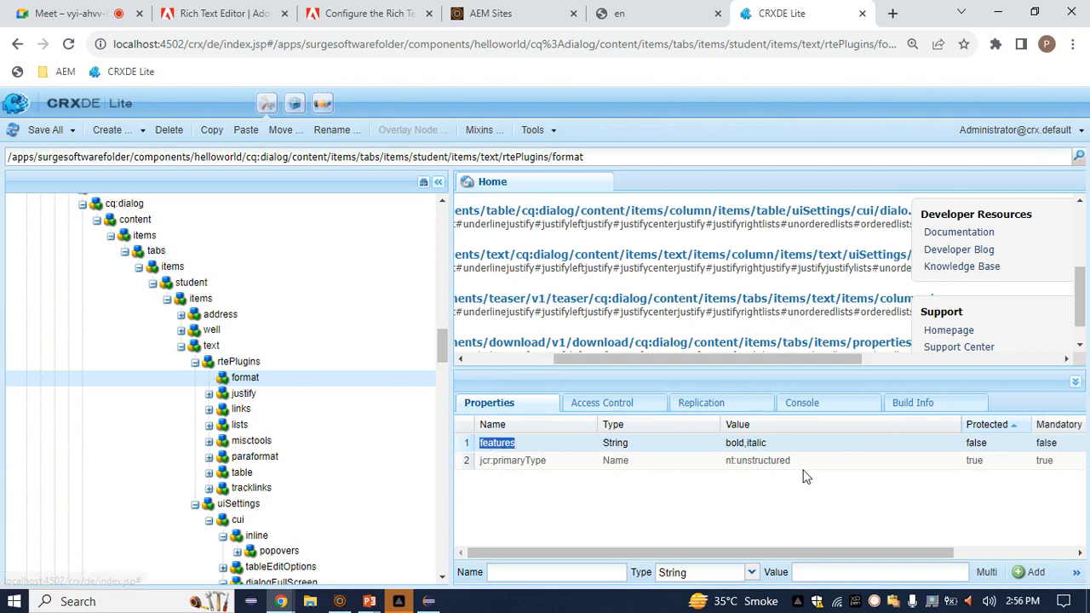
double_click(730, 449)
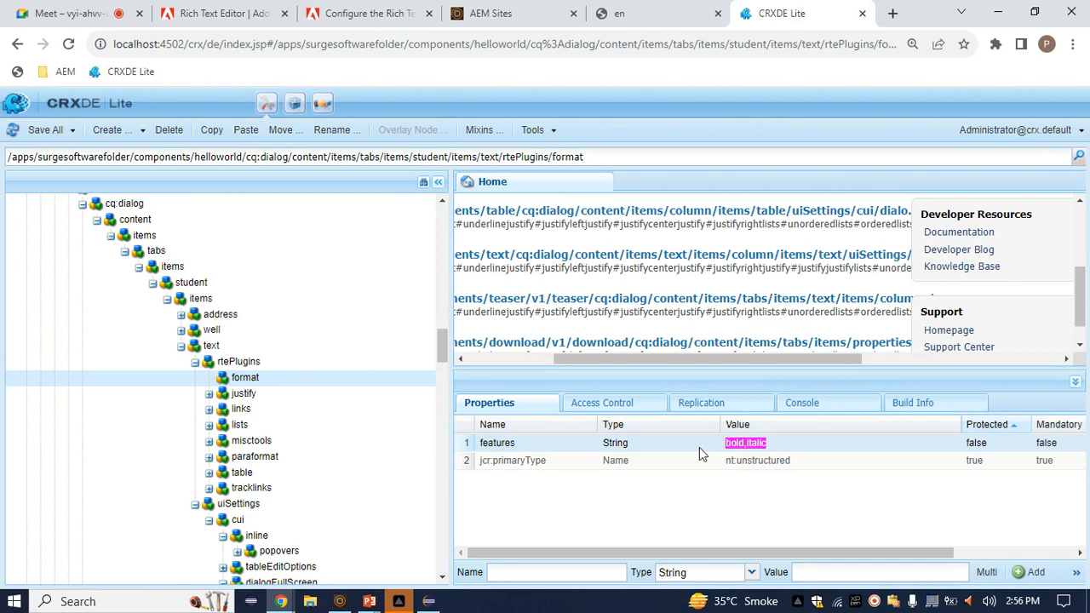
click(782, 444)
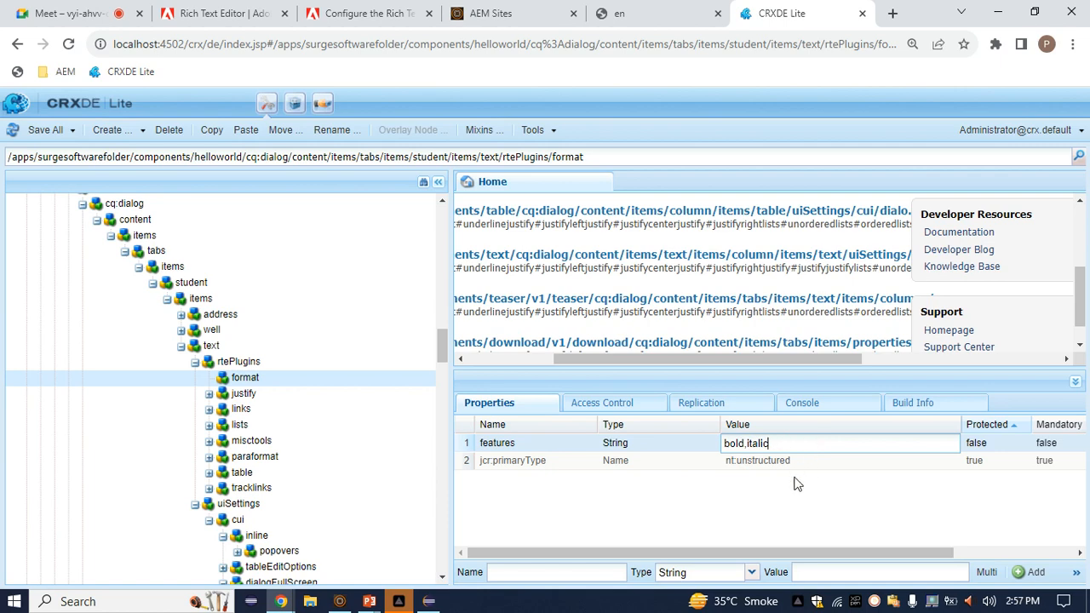
key(Return)
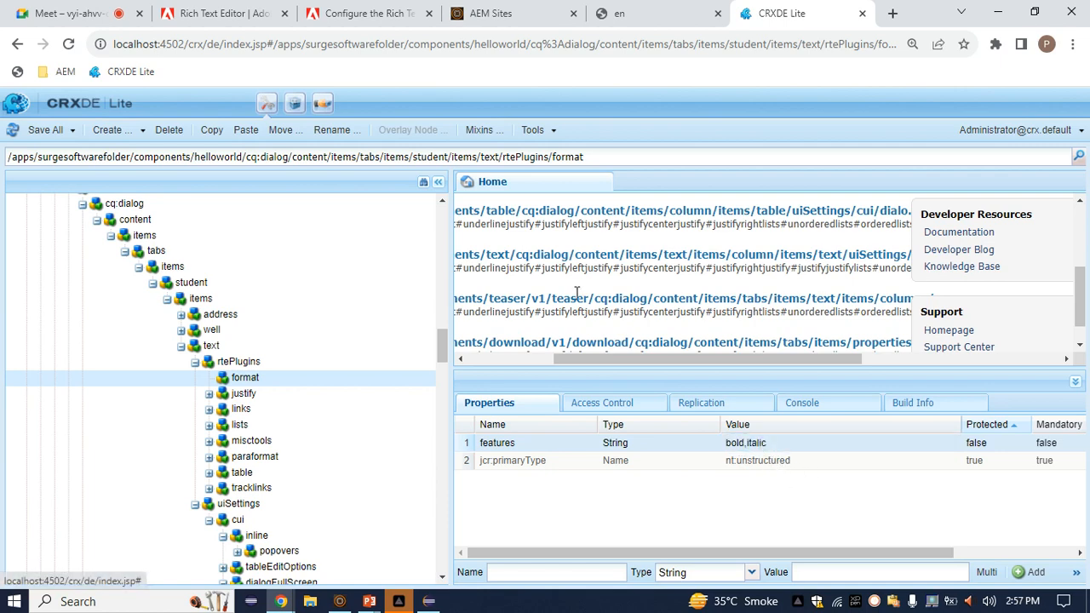
click(362, 13)
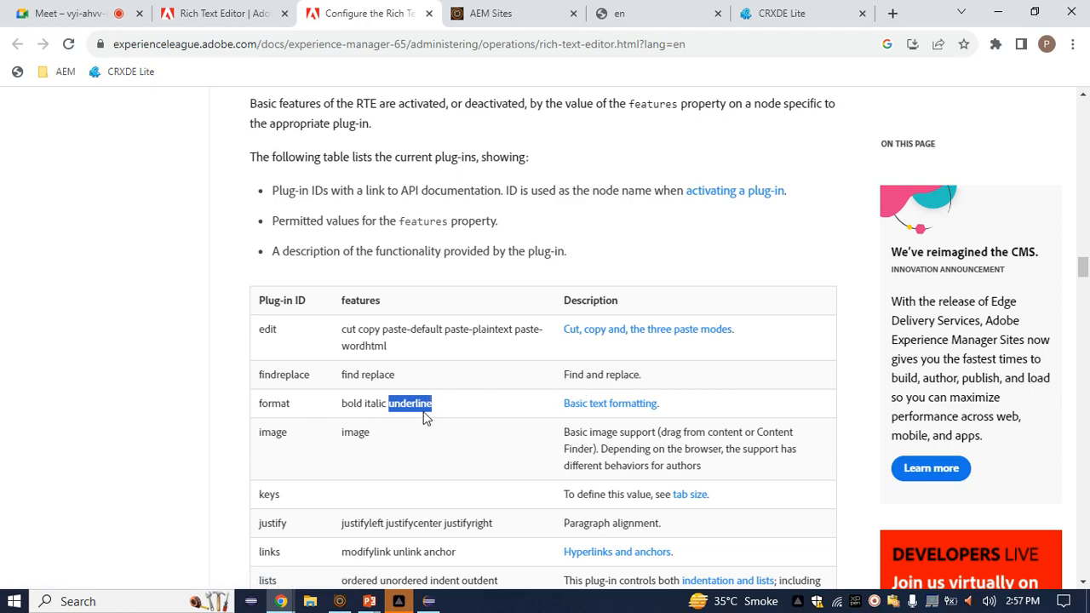
click(781, 13)
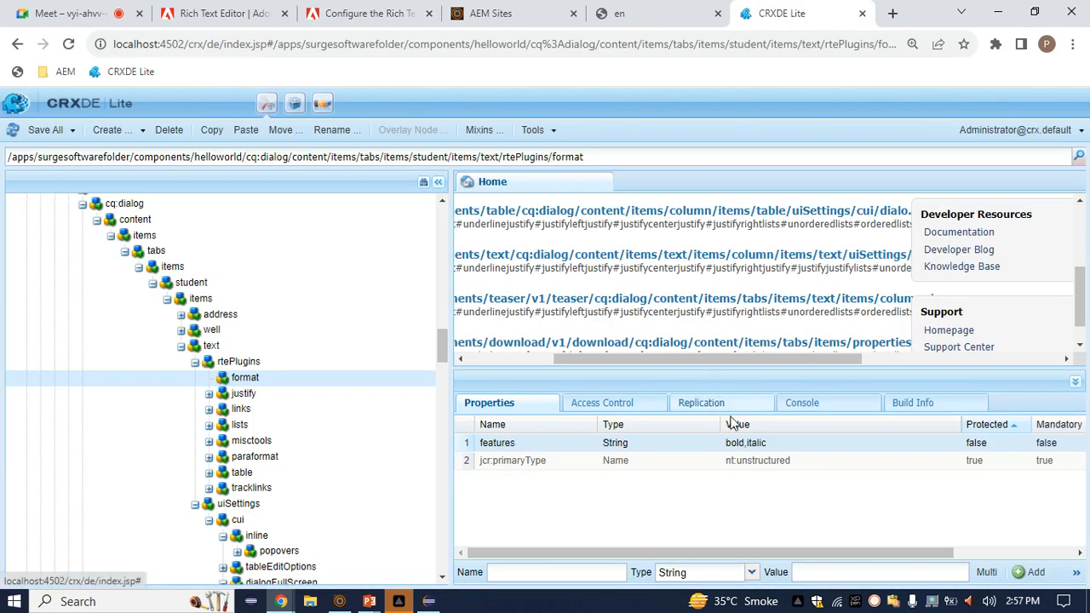
Step: Set the format node's features property to * and dismiss the browser's file-saving dialog
double_click(781, 451)
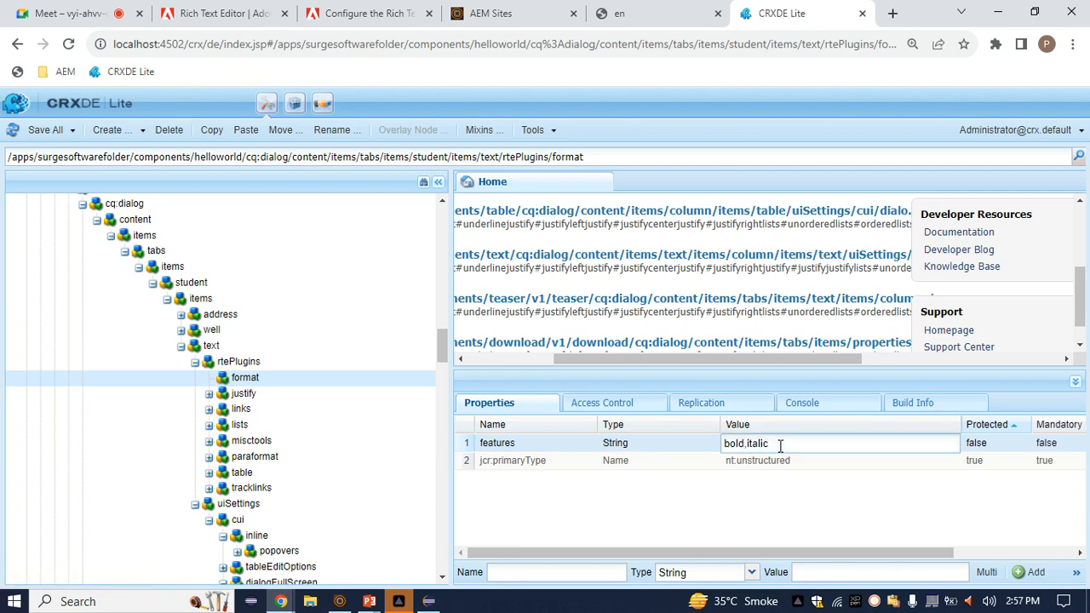
drag(778, 445, 712, 443)
key(BackSpace)
key(ctrl+s)
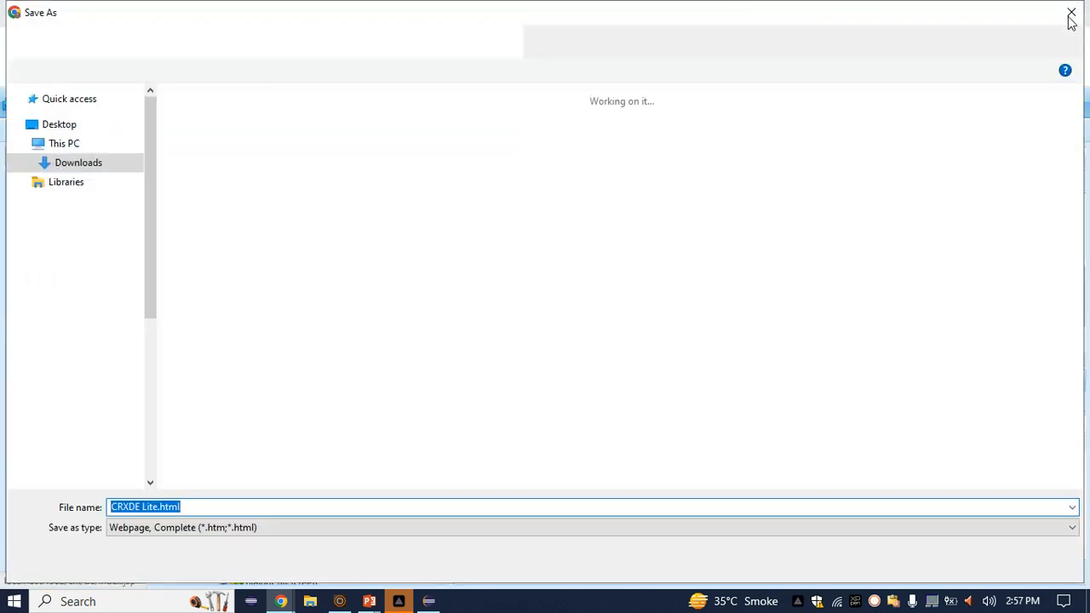
click(1071, 14)
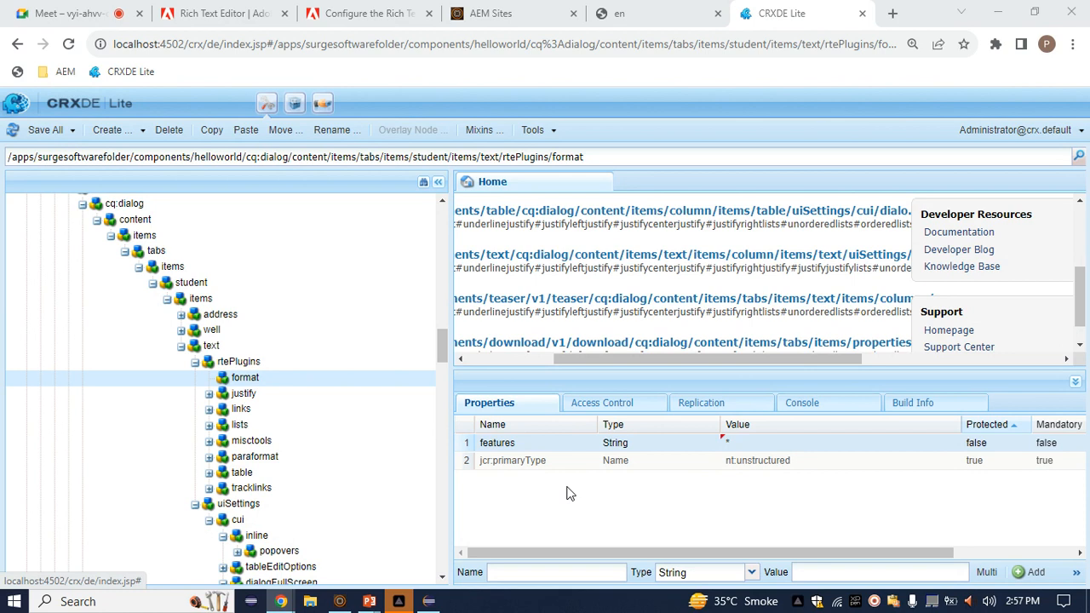
Step: Finish the live broadcast in PRISM Live Studio, return to CRXDE Lite in Chrome, and save the format node's change
click(394, 603)
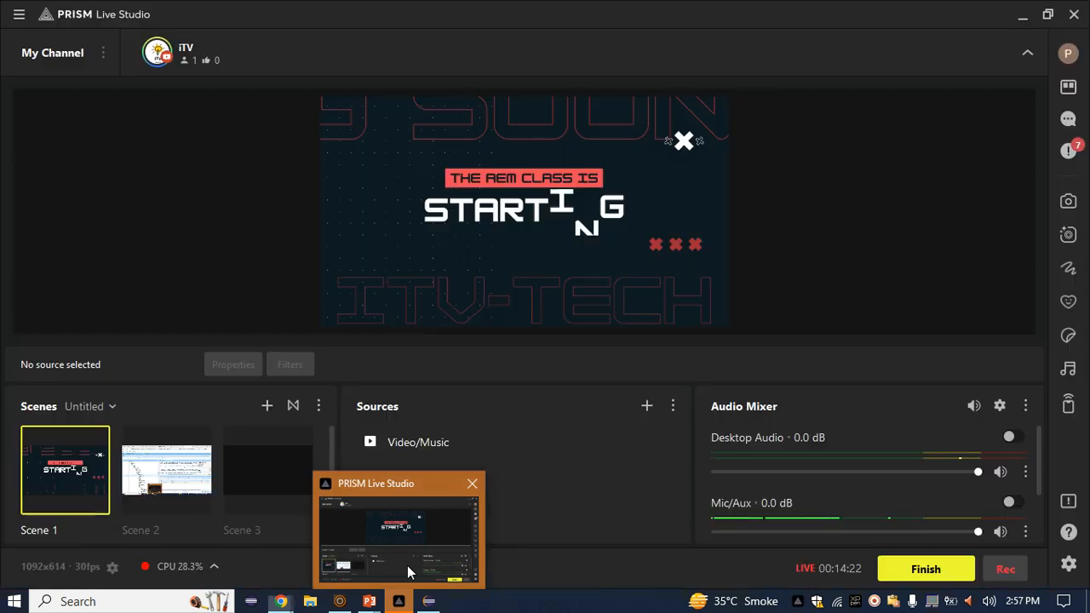
click(928, 571)
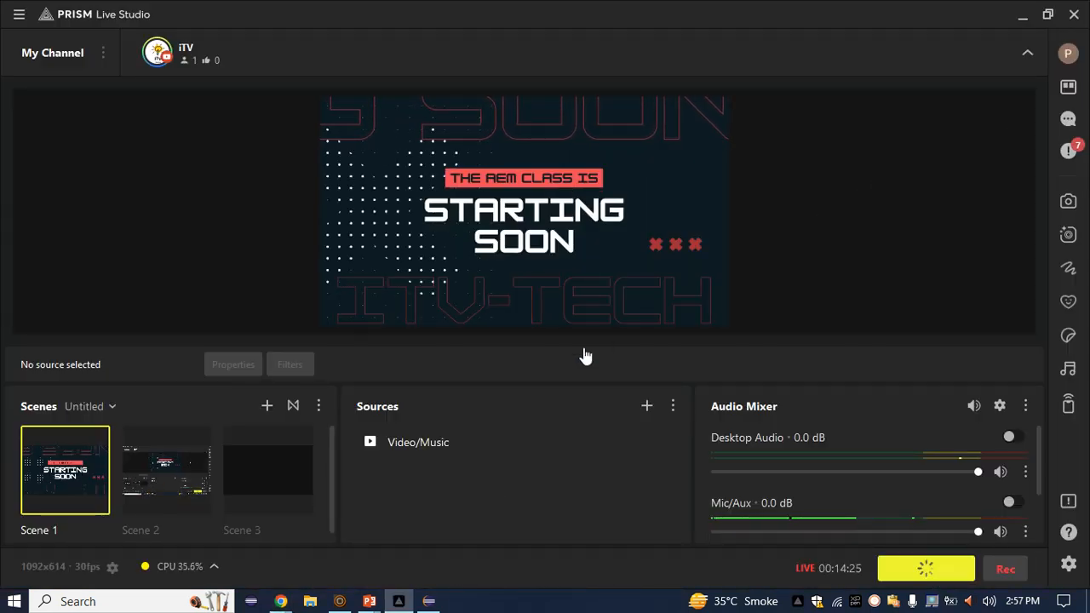
click(369, 601)
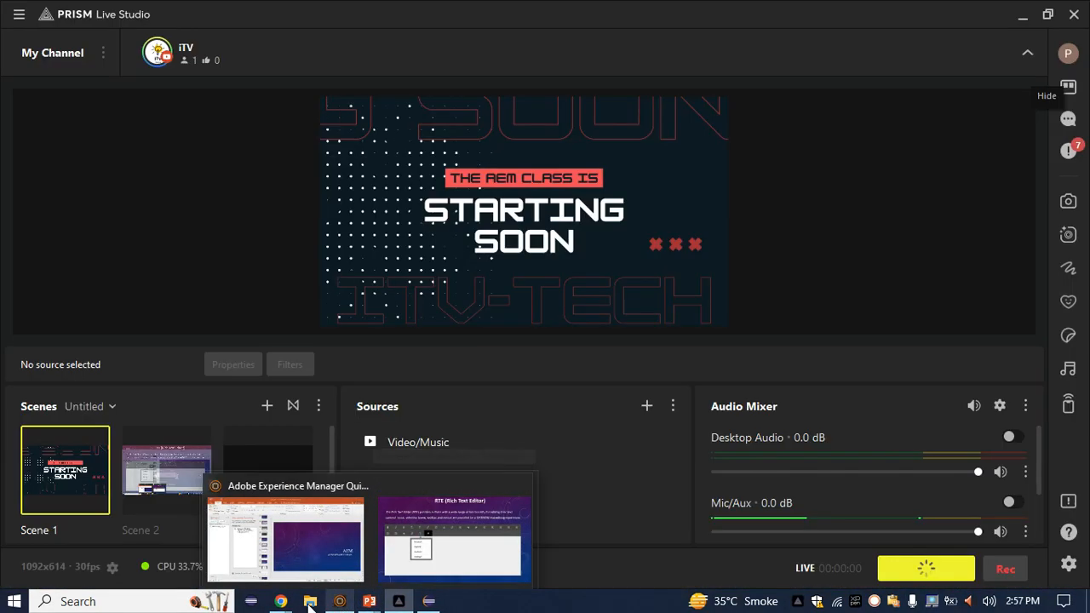
mouse_move(281, 602)
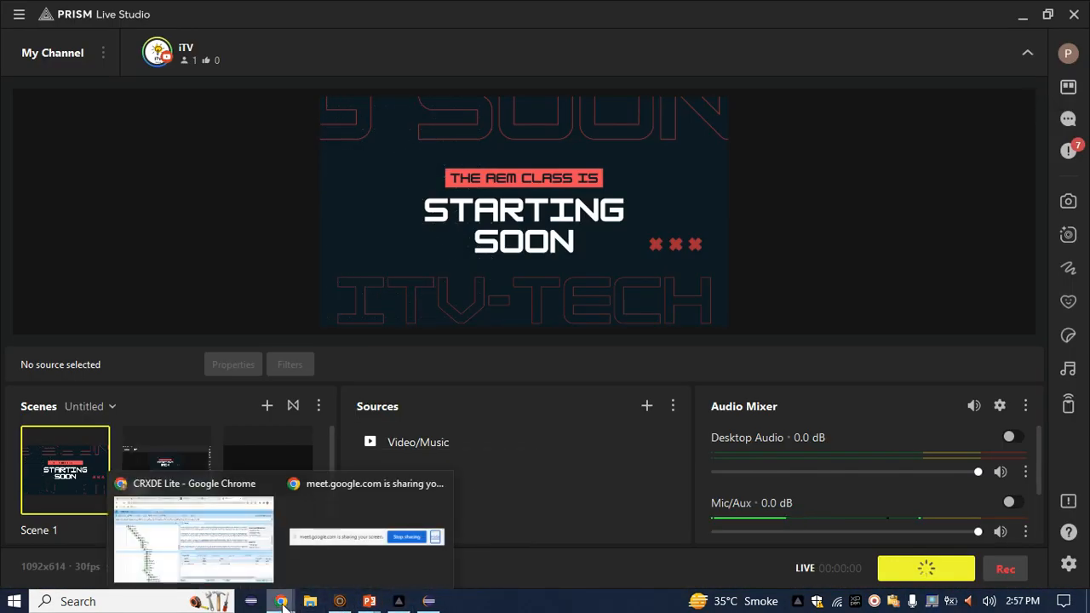
click(162, 499)
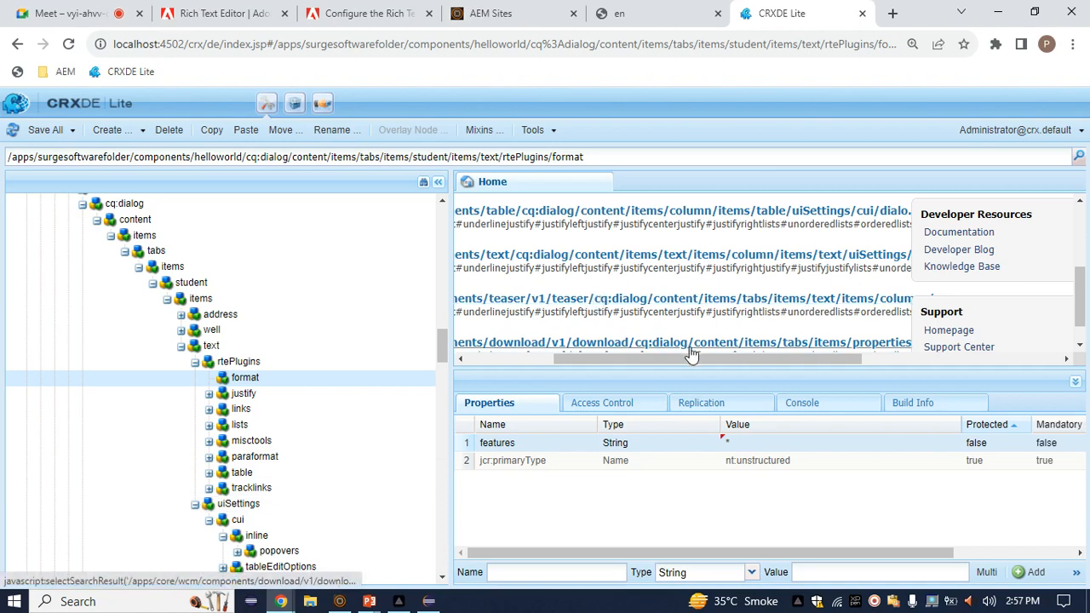
key(ctrl+s)
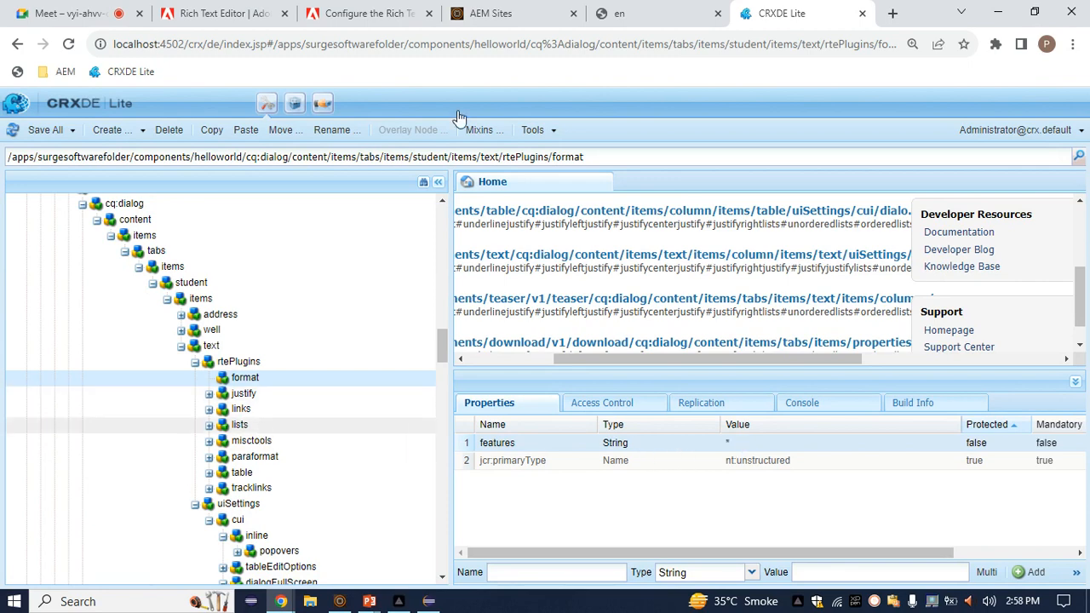
Step: Find the findreplace plug-in in the documentation's plug-in table, check the rtePlugins nodes in CRXDE Lite, and copy the plug-in ID
click(329, 8)
scroll(385, 401, down, 1)
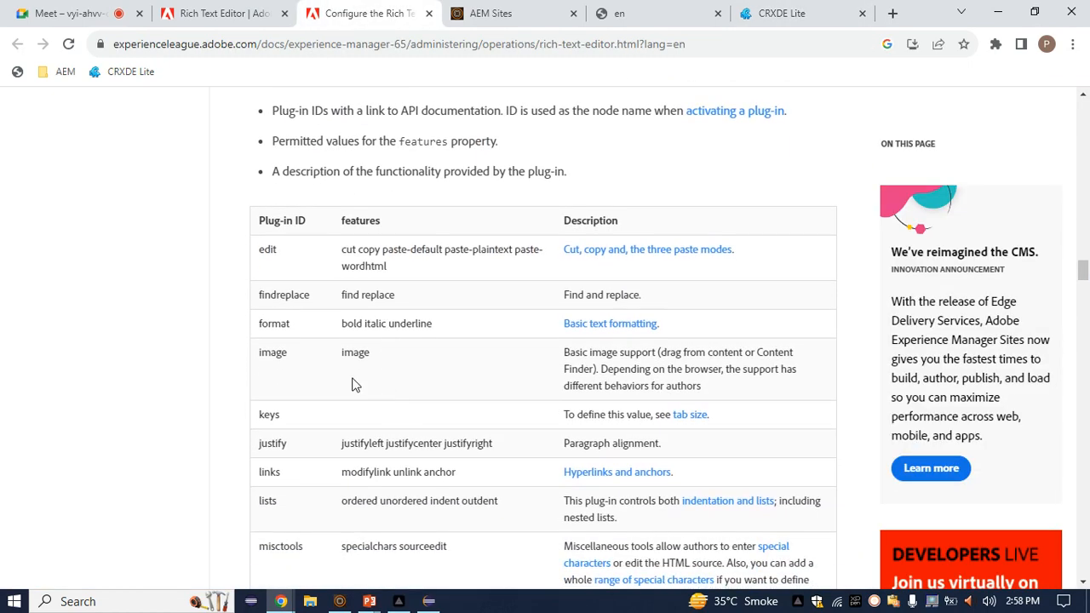
double_click(286, 296)
click(782, 13)
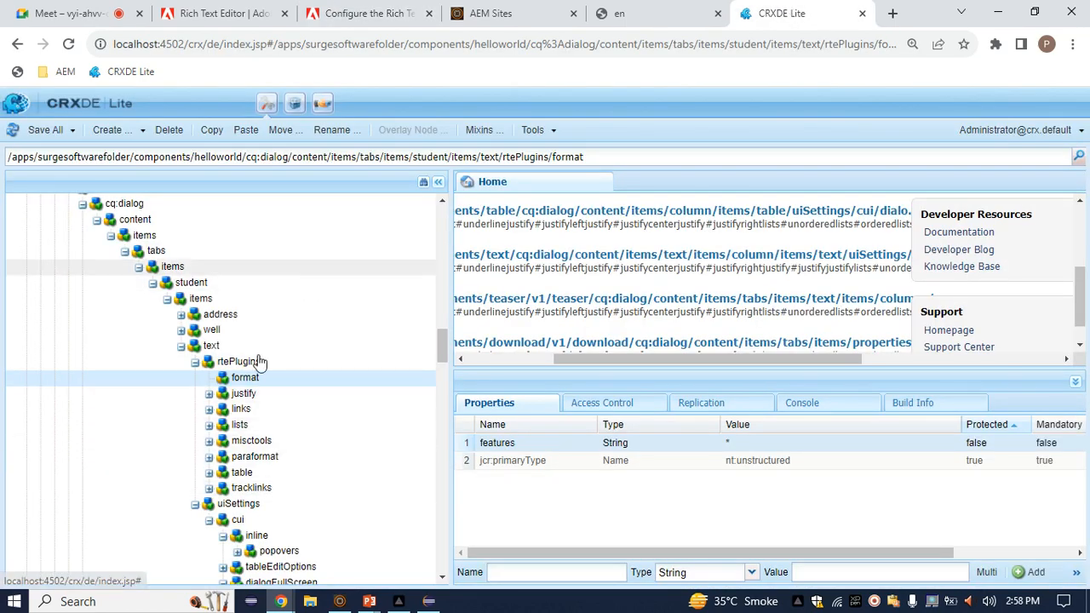
click(394, 10)
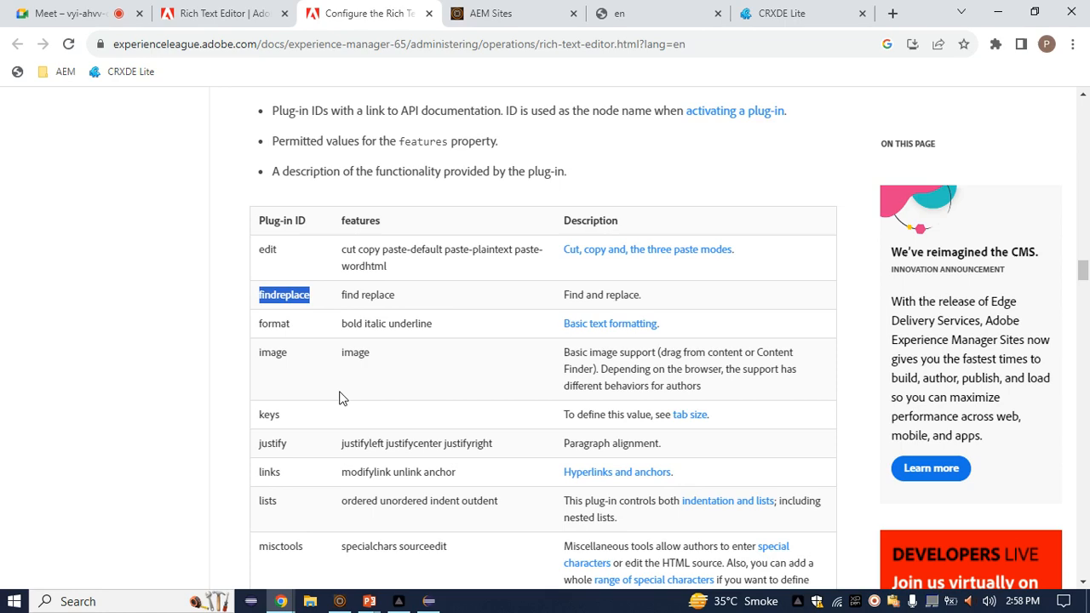
click(311, 296)
drag(311, 295, 260, 305)
Step: Create an nt:unstructured node named findreplace under the text field's rtePlugins node in CRXDE Lite and save it
click(782, 12)
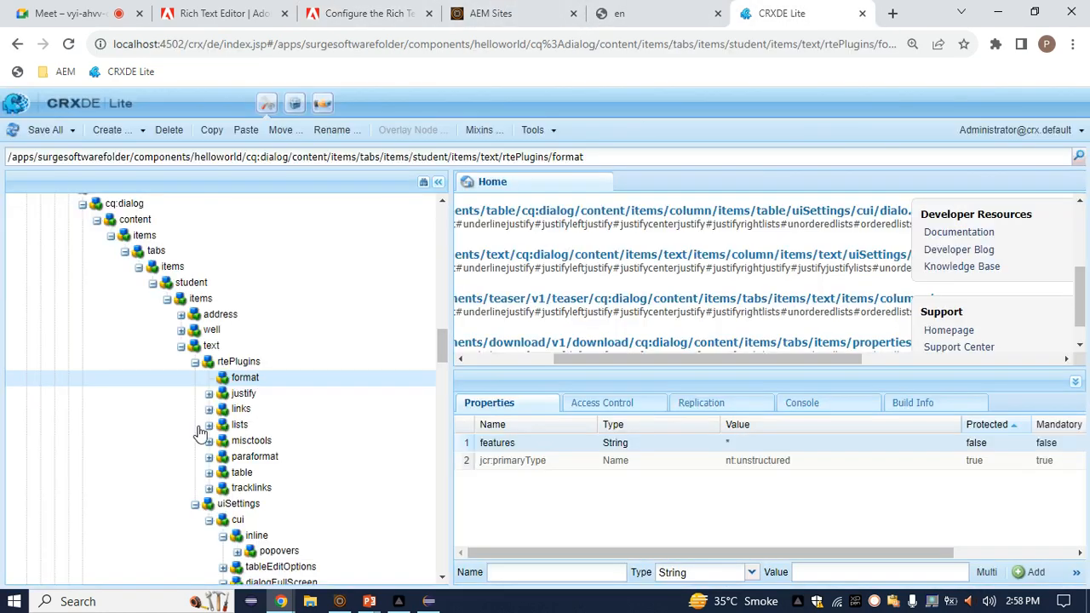
click(237, 362)
right_click(235, 365)
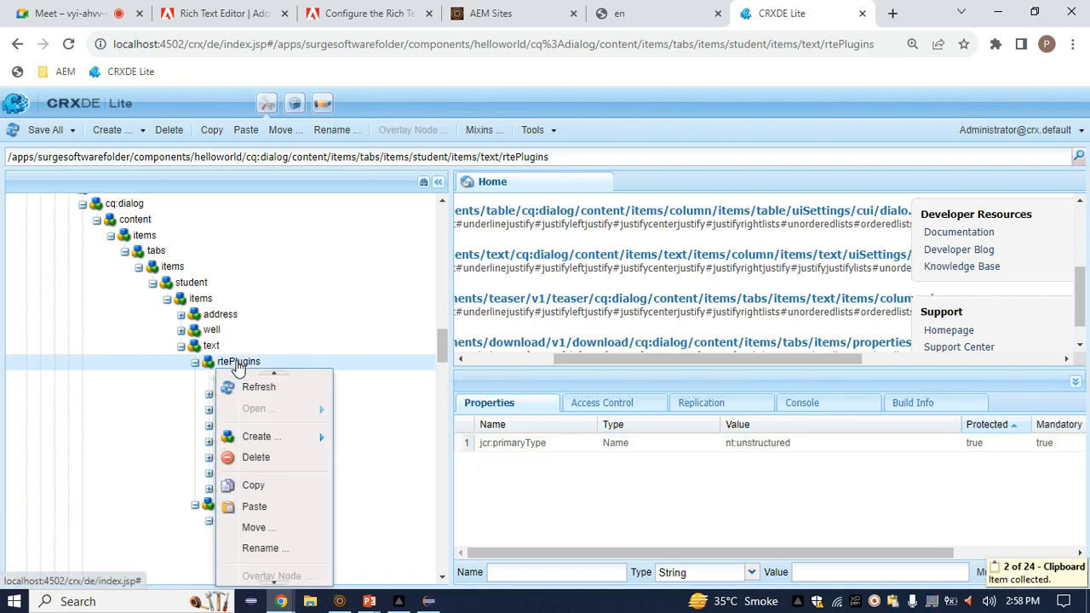
mouse_move(281, 438)
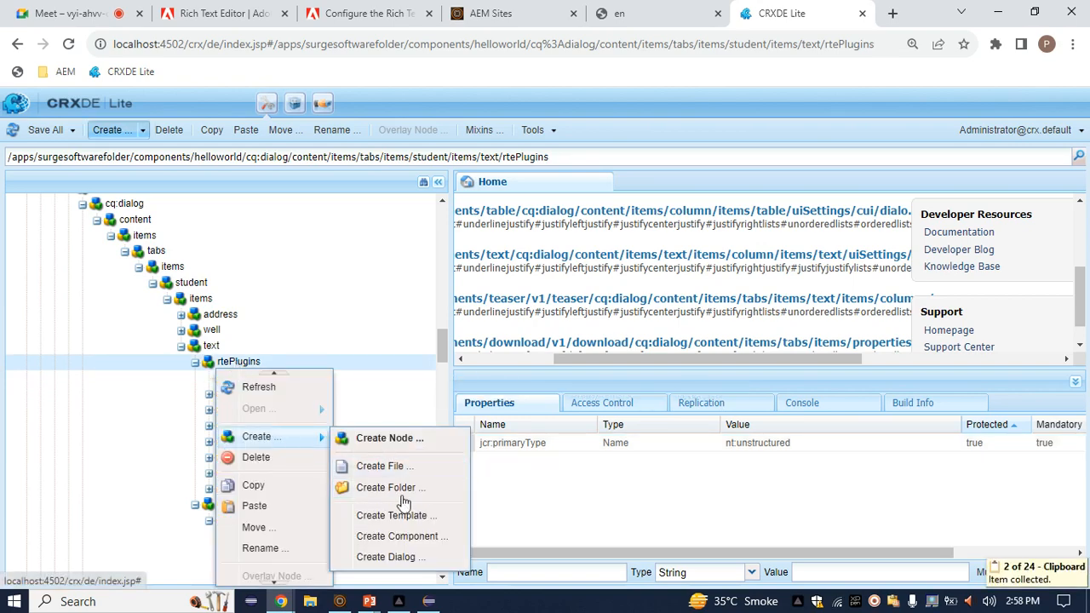
click(407, 439)
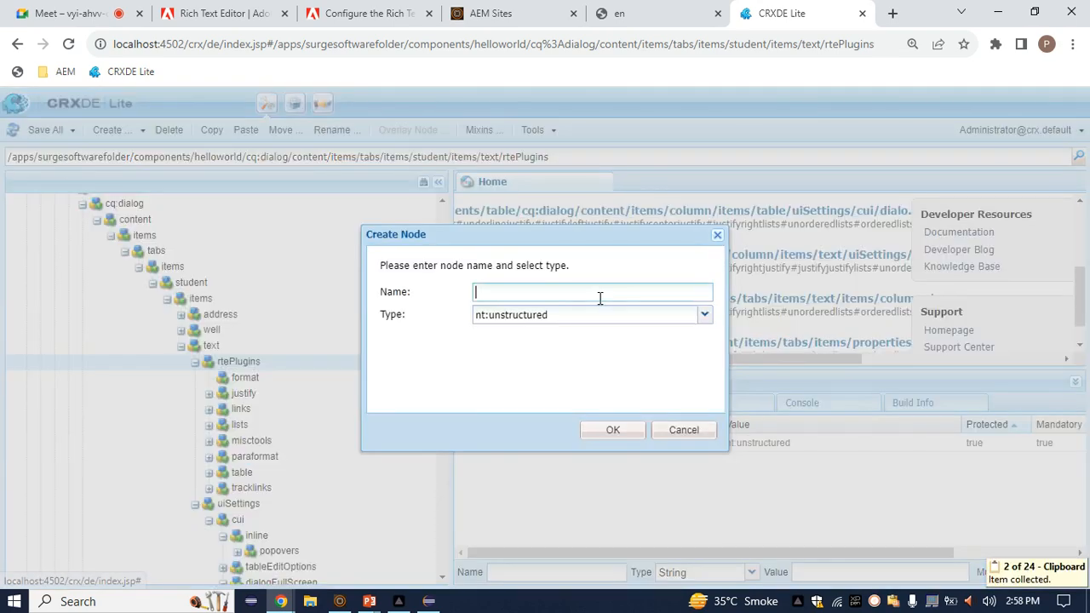
text(findreplace)
key(Return)
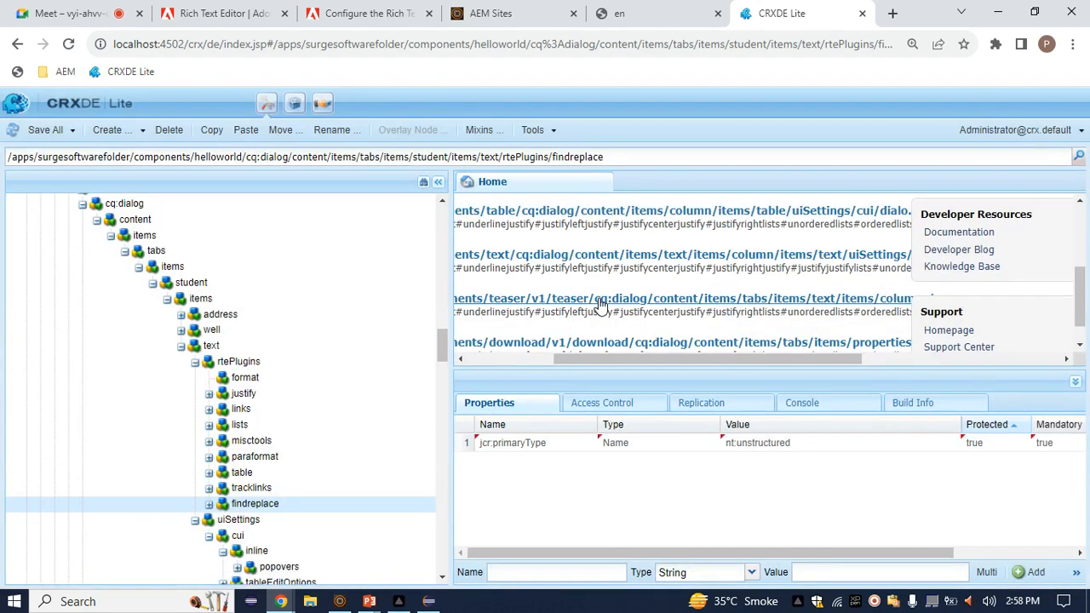
key(ctrl+s)
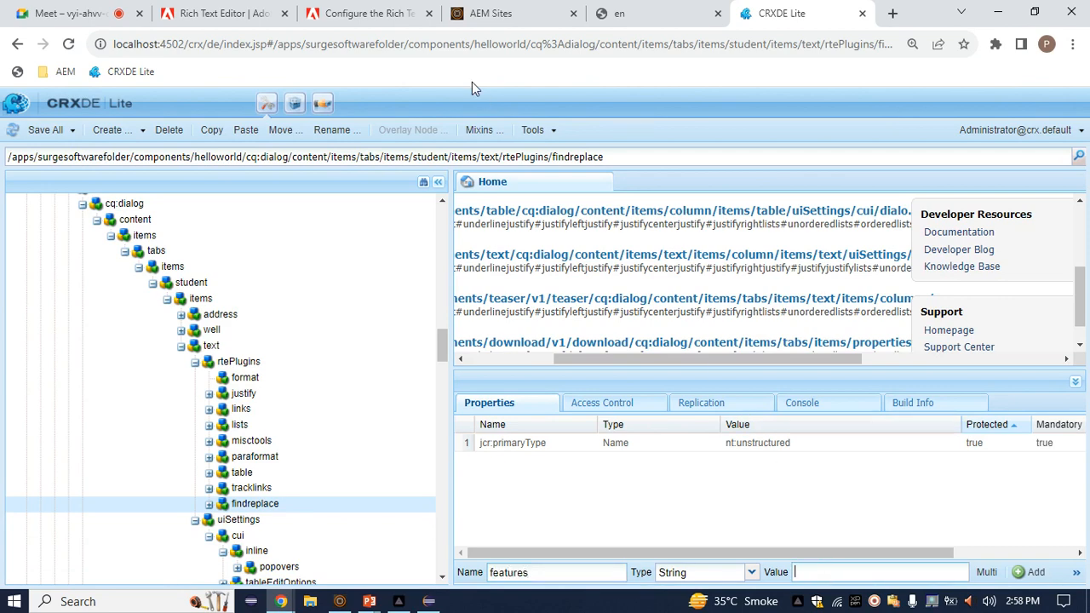
Step: Check the findreplace plug-in's features in the documentation, add a String property features with value * to the findreplace node, and save
click(362, 13)
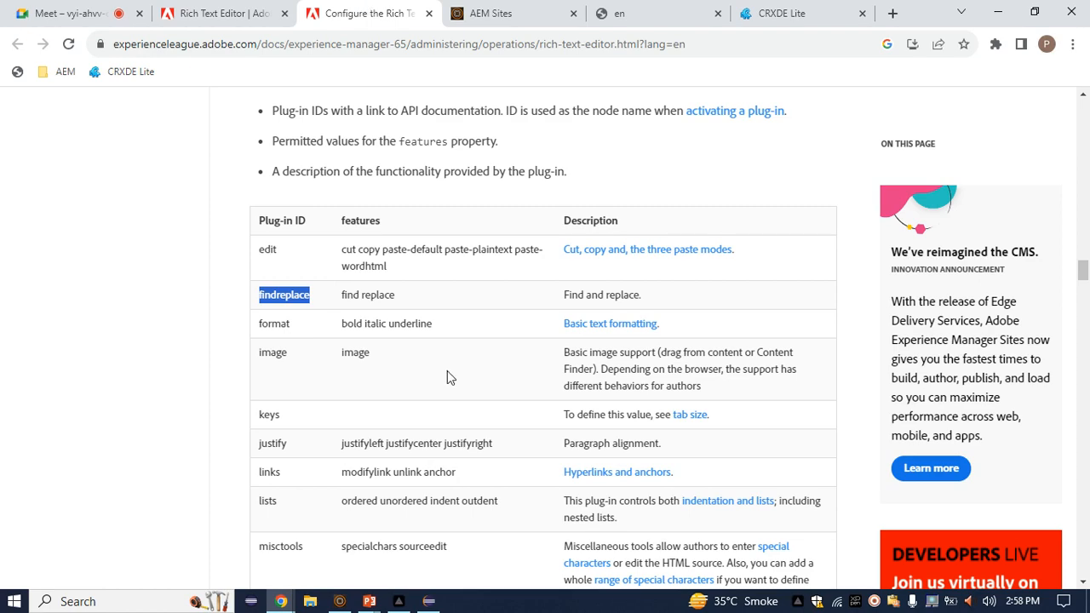
double_click(350, 295)
double_click(378, 296)
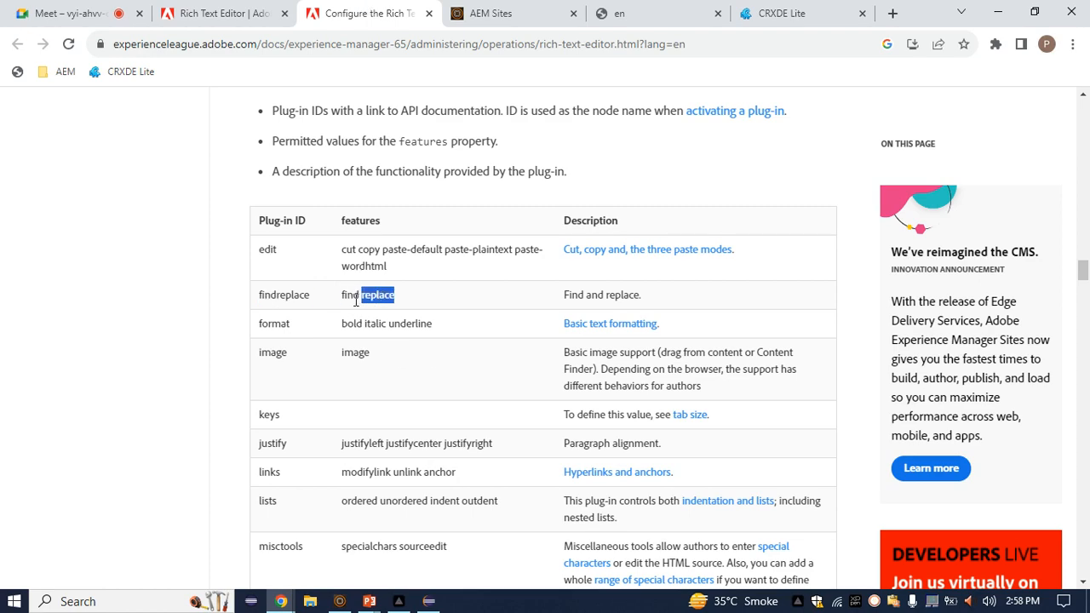
click(781, 13)
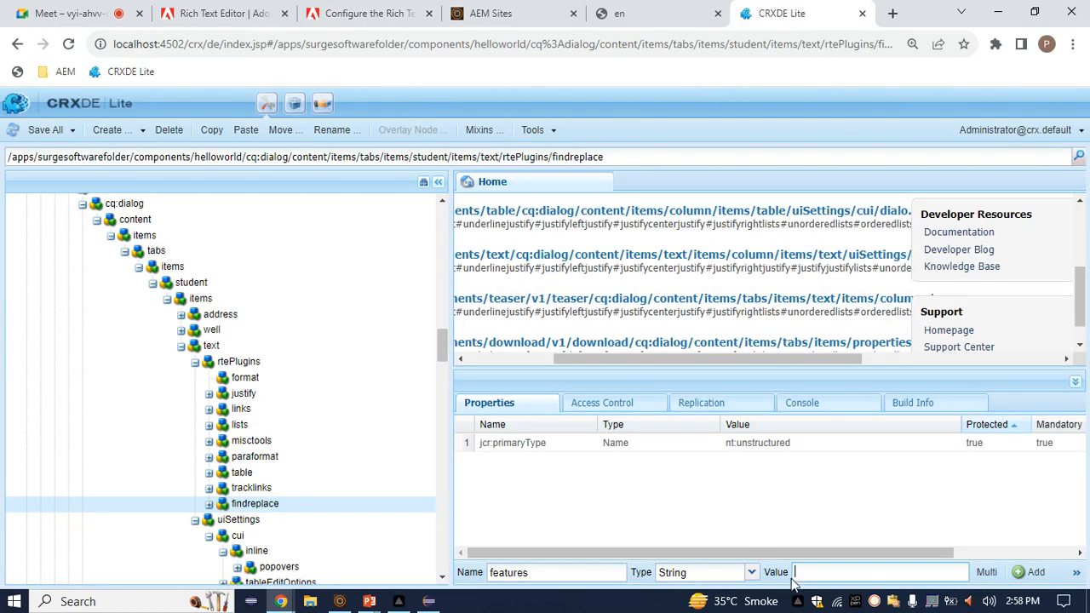
key(Return)
key(ctrl+s)
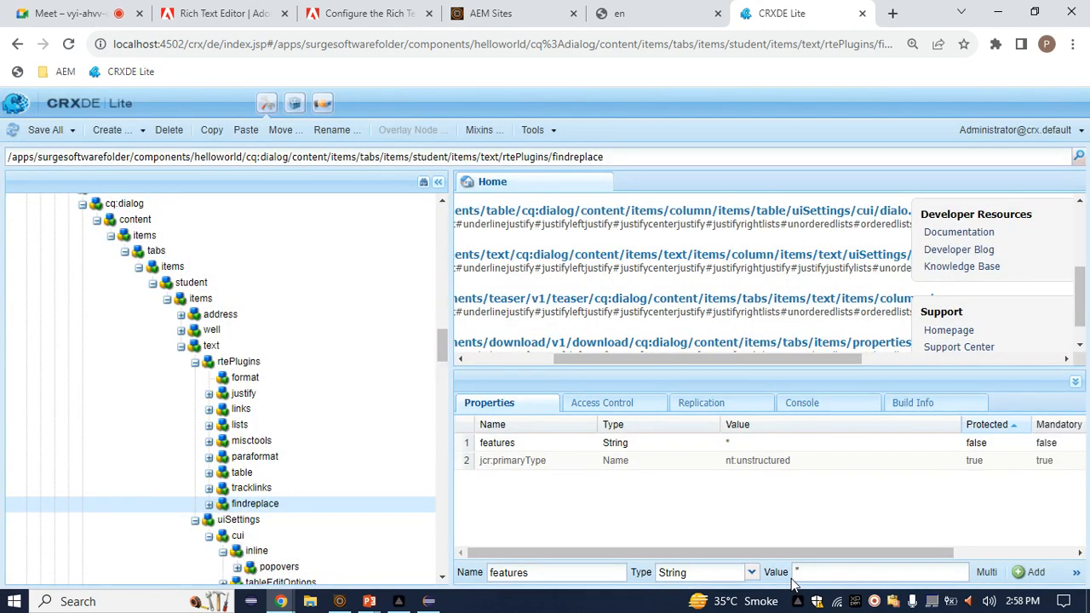
Step: Open the toolbar property of the text field's uiSettings/cui/inline node for editing and append an empty entry after #paraformat
scroll(263, 497, down, 2)
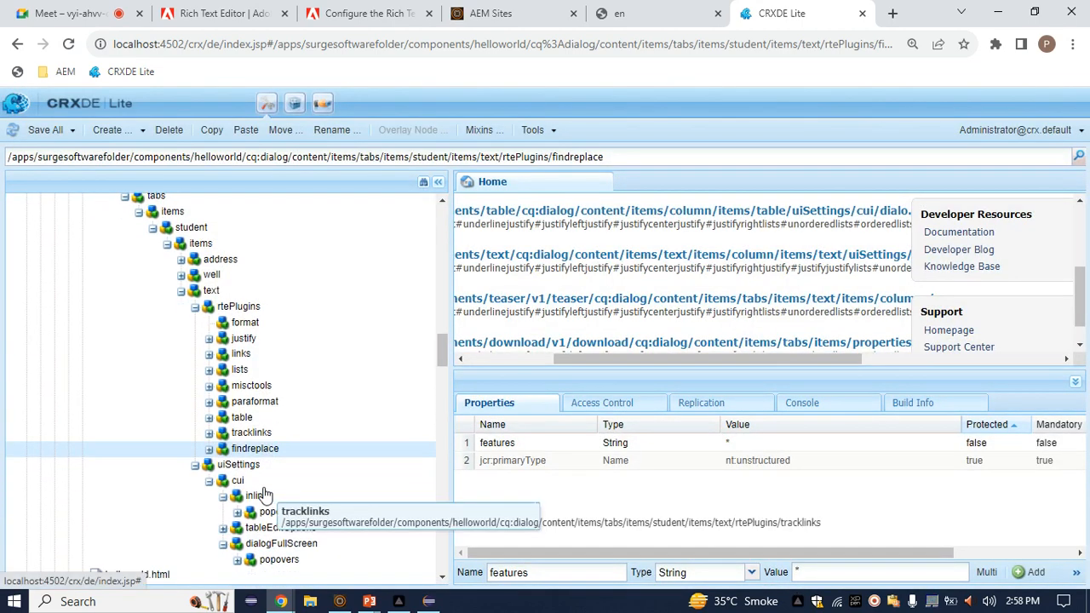
scroll(259, 443, down, 2)
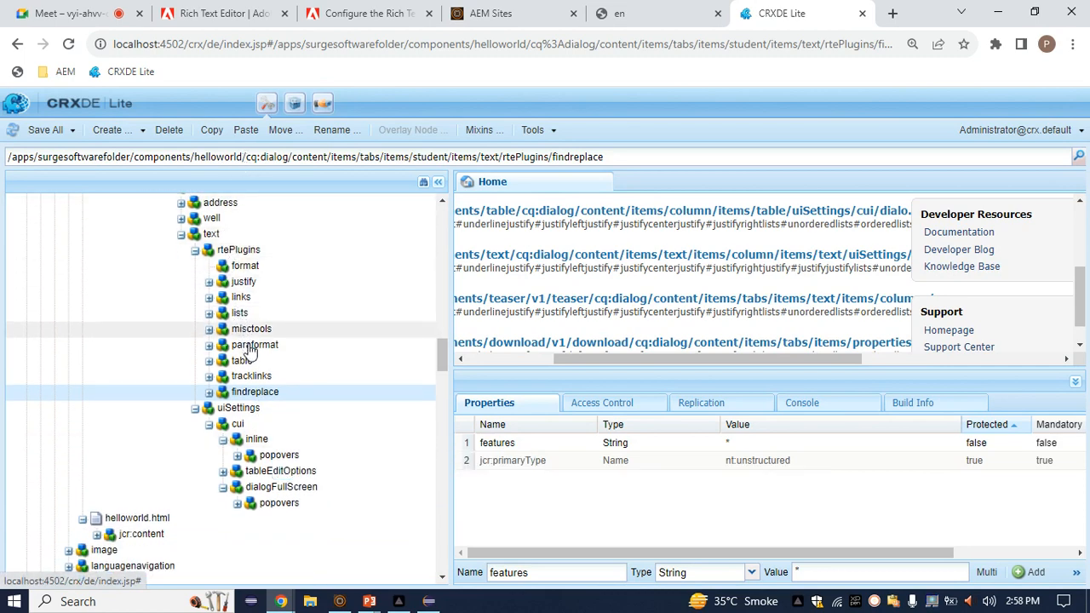
scroll(259, 400, down, 1)
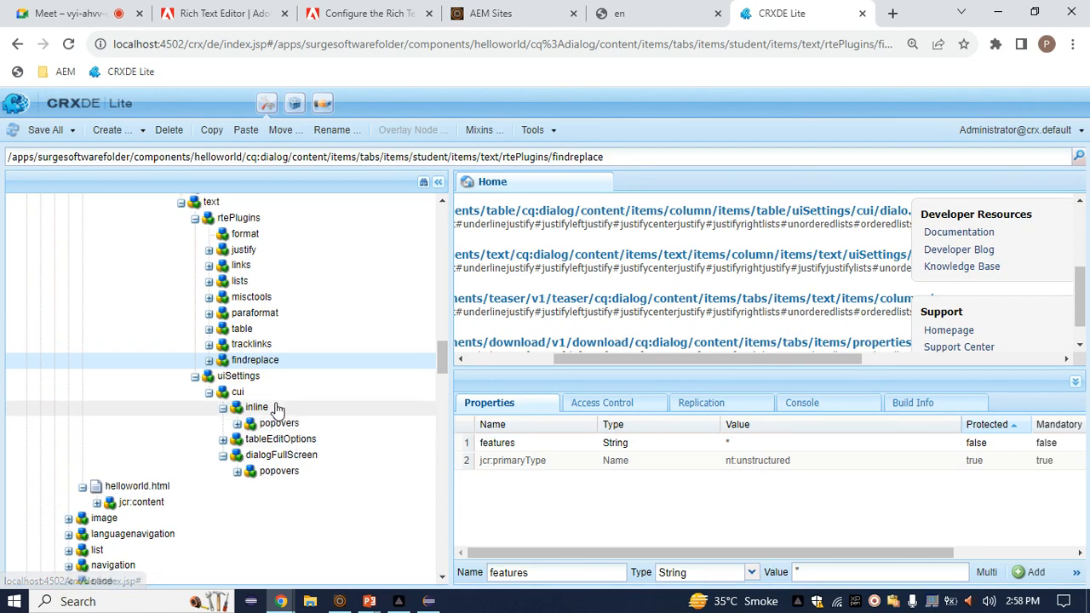
click(275, 408)
double_click(793, 444)
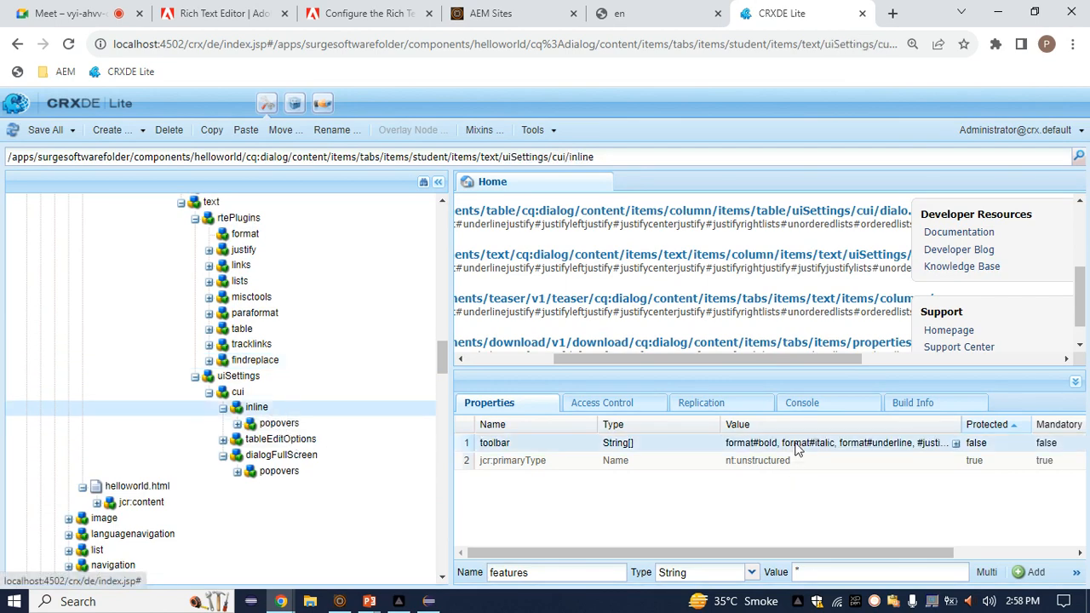
scroll(553, 380, down, 5)
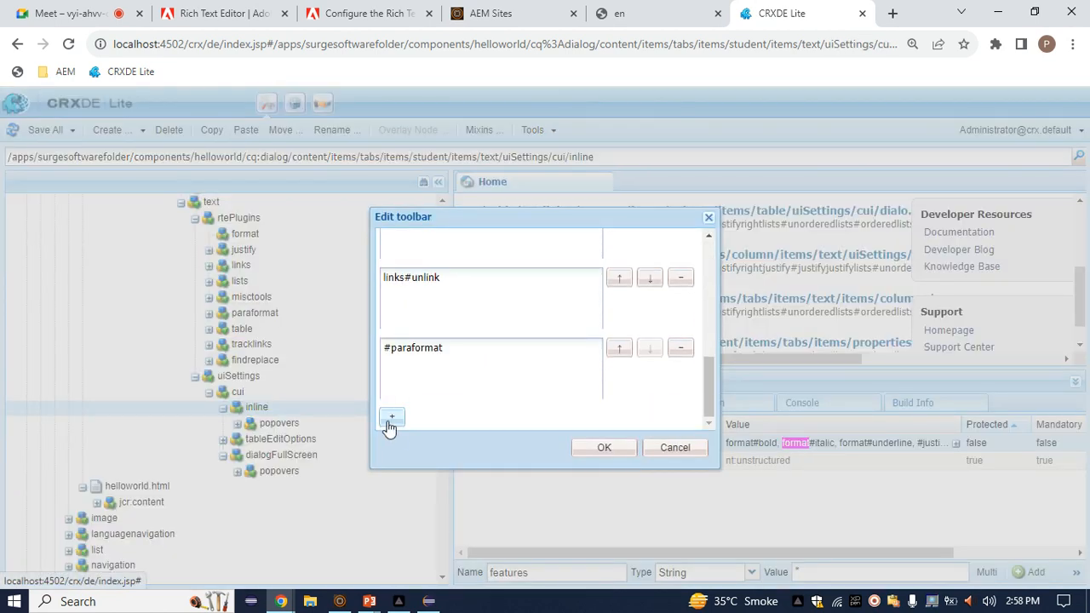
click(392, 417)
click(485, 363)
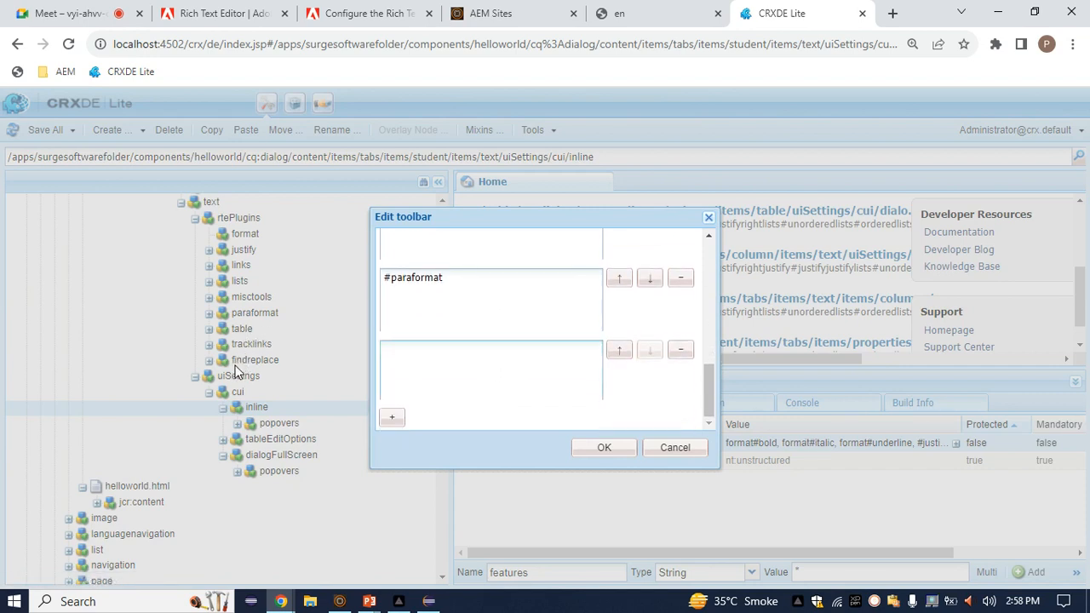
Step: Fill the new toolbar entry with findreplace#find, checking the feature names in the documentation's plug-in table
text(findreapl)
key(BackSpace)
key(BackSpace)
key(BackSpace)
text(plca)
key(BackSpace)
key(BackSpace)
text(ace#)
click(375, 13)
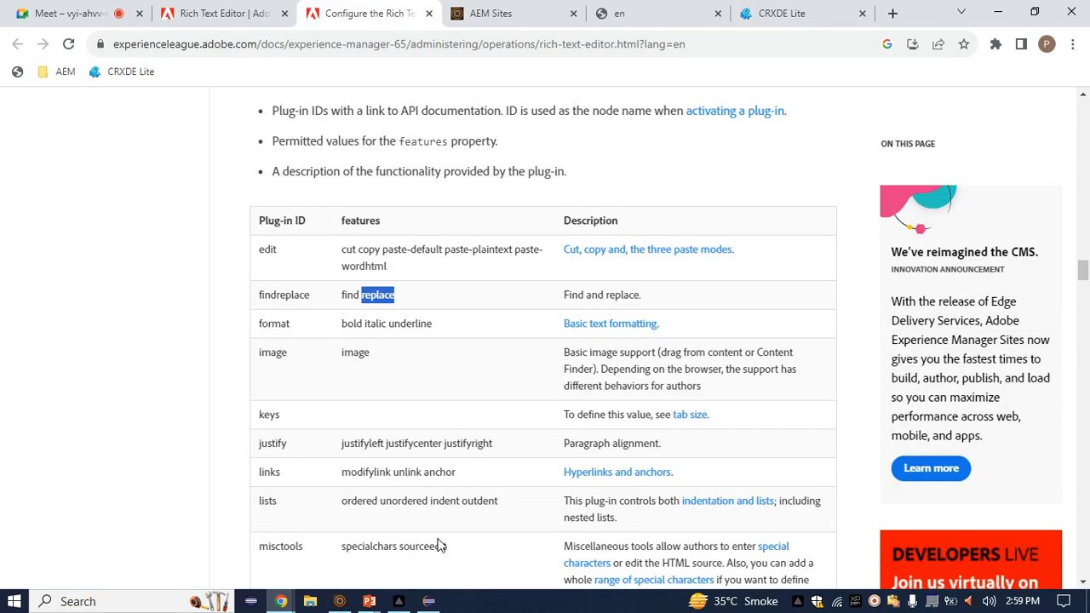
double_click(349, 294)
double_click(375, 294)
click(781, 13)
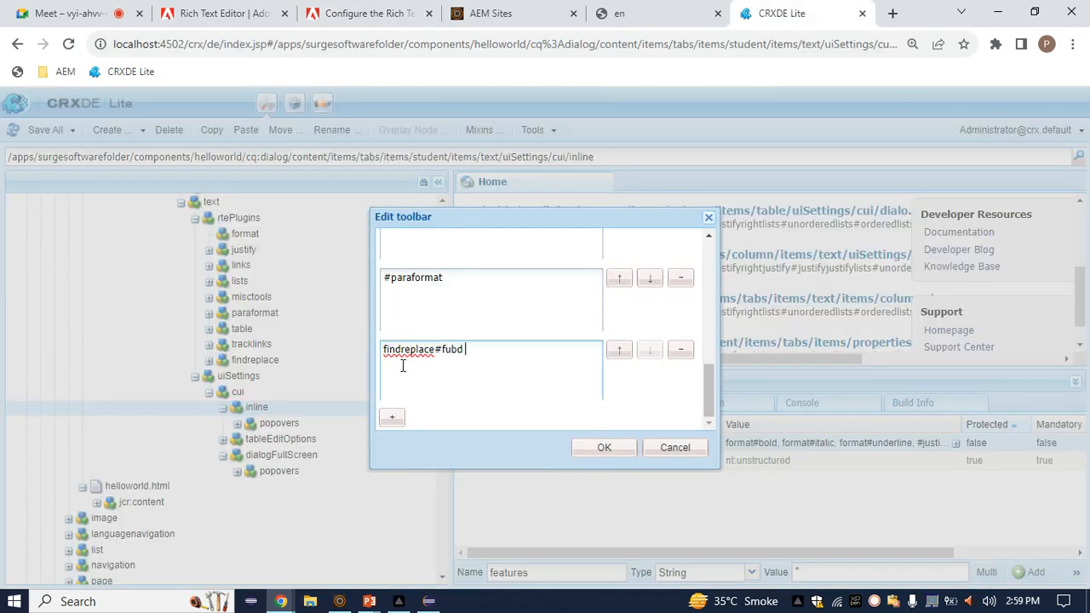
text(d)
Step: Add findreplace#replace as another toolbar entry on the inline node, apply the edited list, and save all changes
click(392, 416)
scroll(449, 376, down, 2)
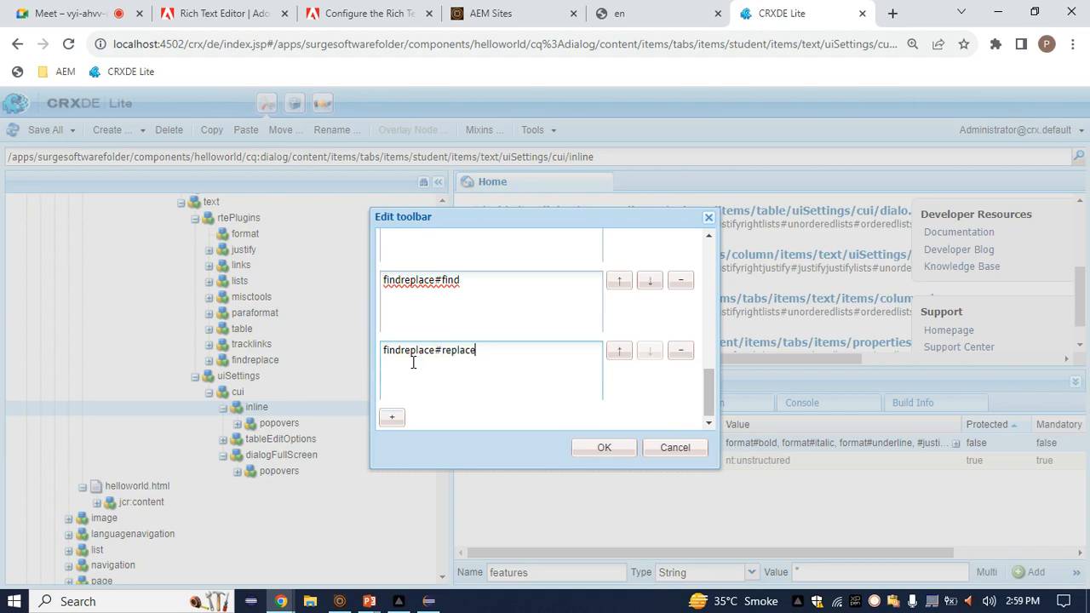
click(604, 448)
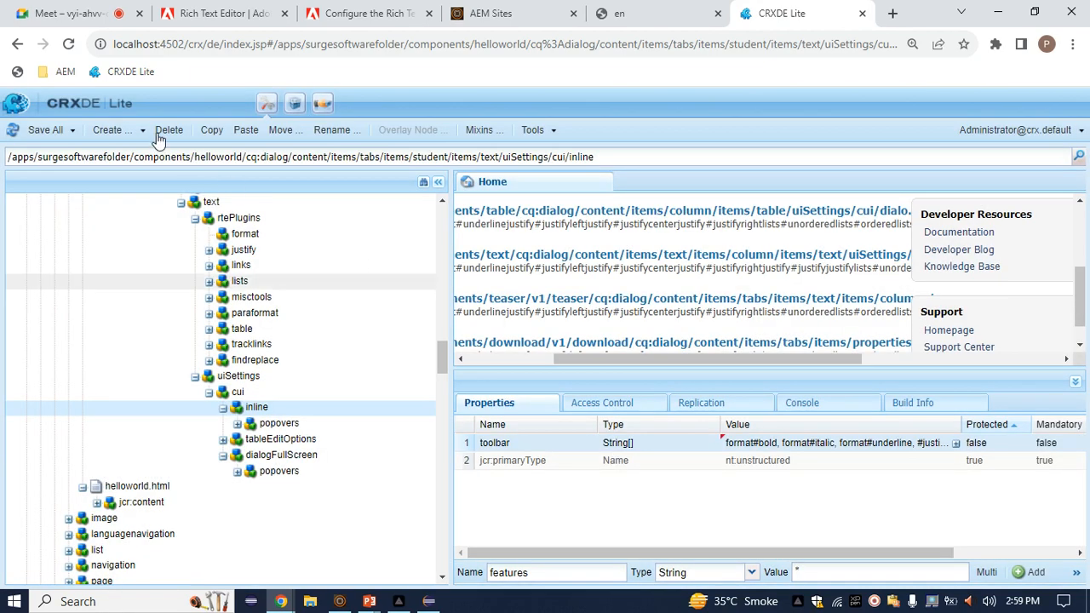
click(36, 129)
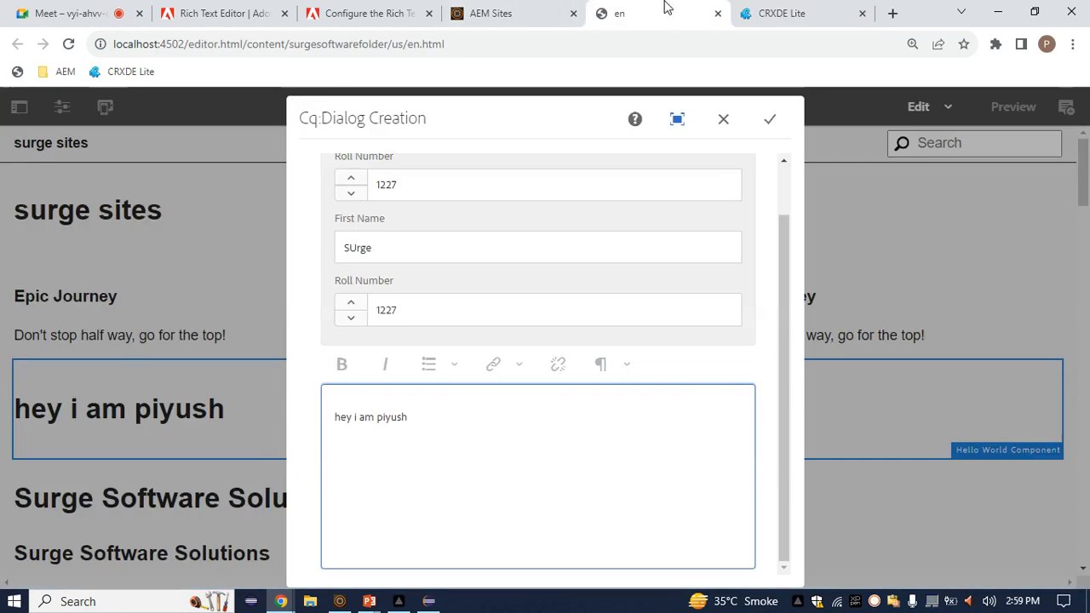
Step: Reload the en page in the AEM editor and return to CRXDE Lite
click(662, 11)
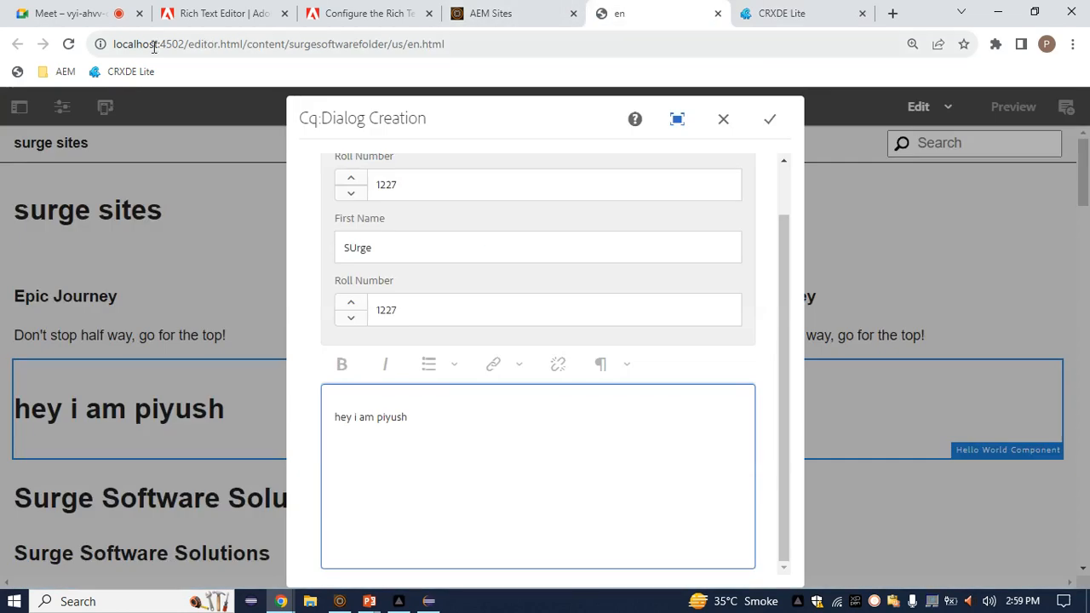
click(69, 44)
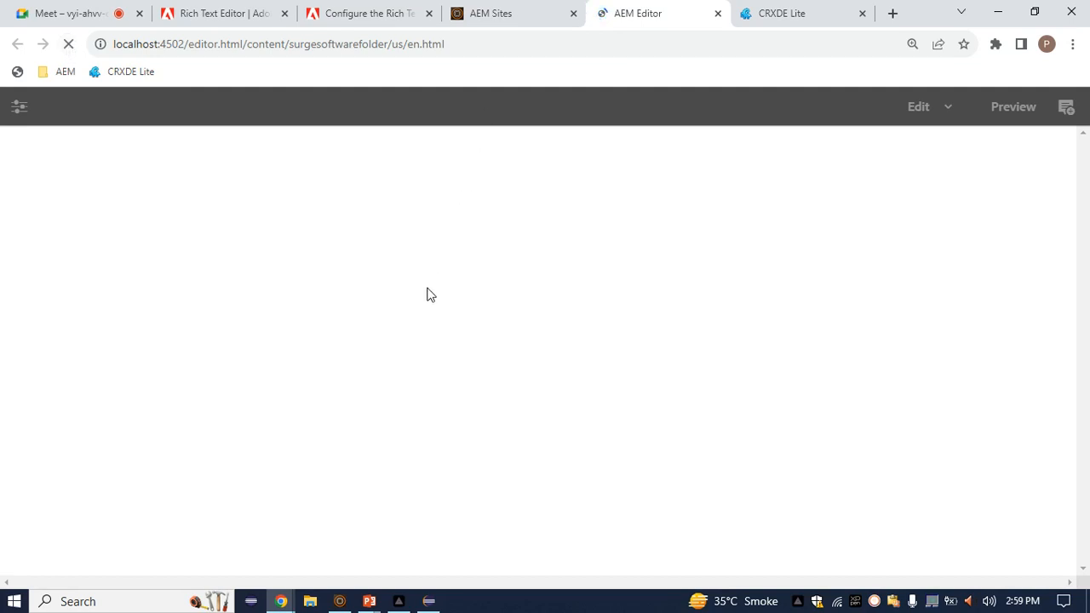
click(761, 10)
Step: Find the image plug-in ID below format in the documentation's plug-in table
click(316, 12)
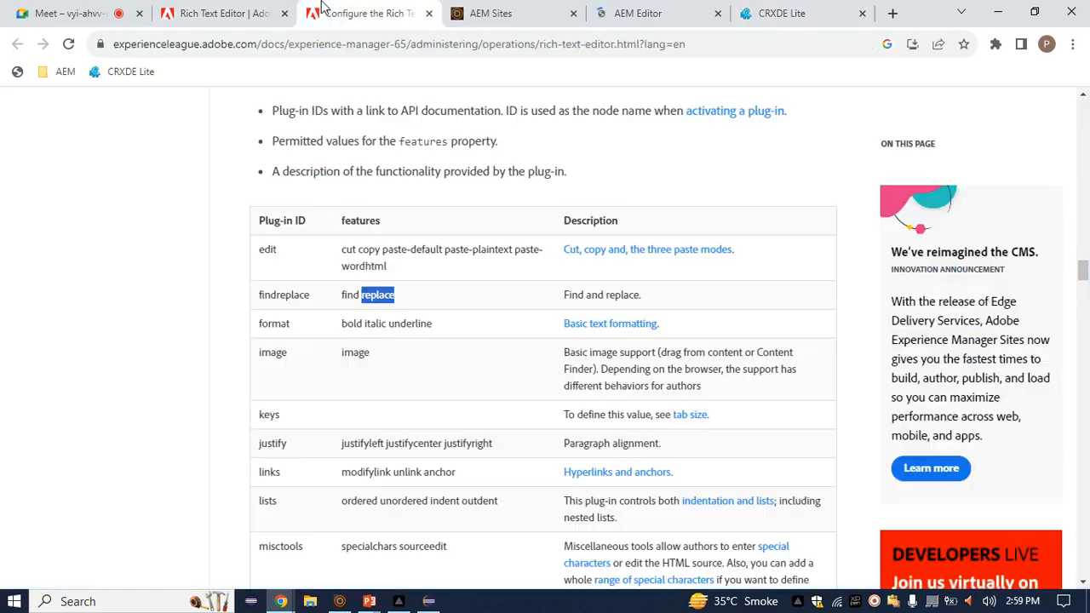
drag(294, 324, 261, 324)
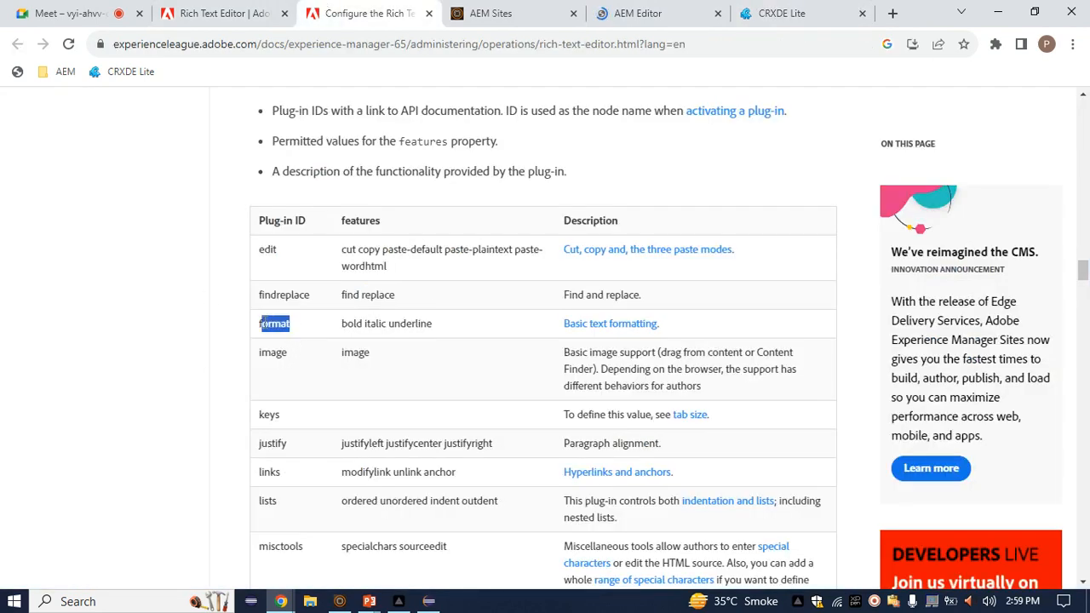
drag(294, 357, 260, 353)
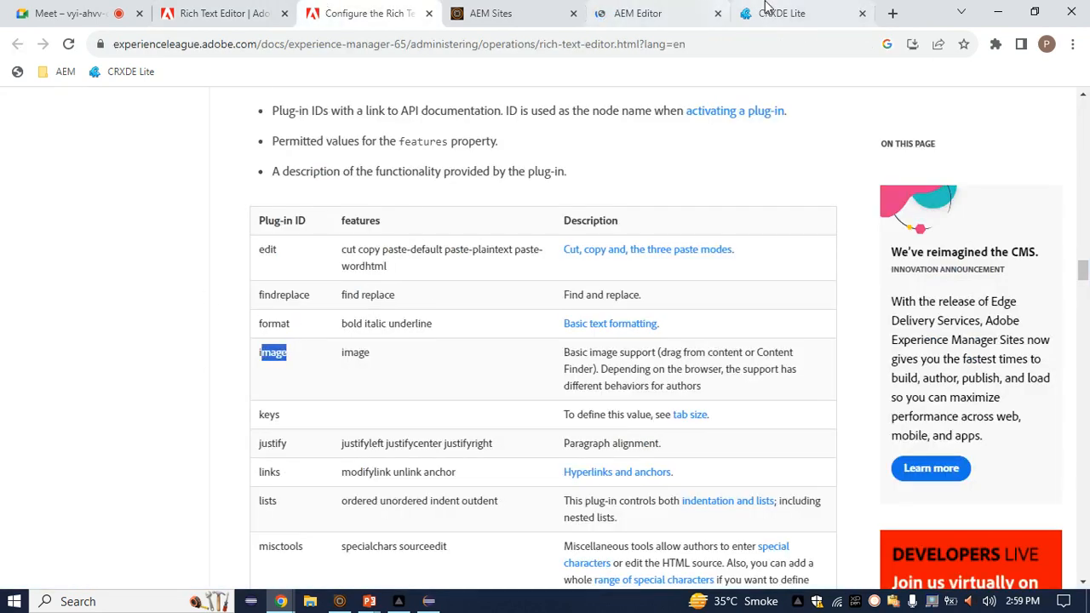
Step: Create an nt:unstructured node named image under the text field's rtePlugins node in CRXDE Lite and save it
click(765, 10)
scroll(244, 332, up, 1)
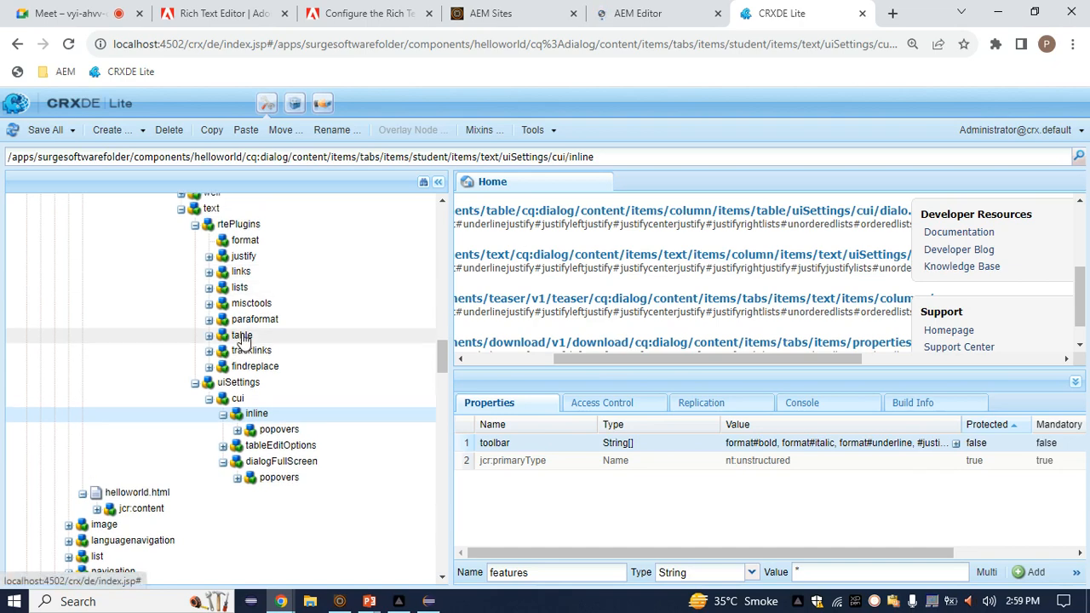
right_click(243, 232)
mouse_move(263, 297)
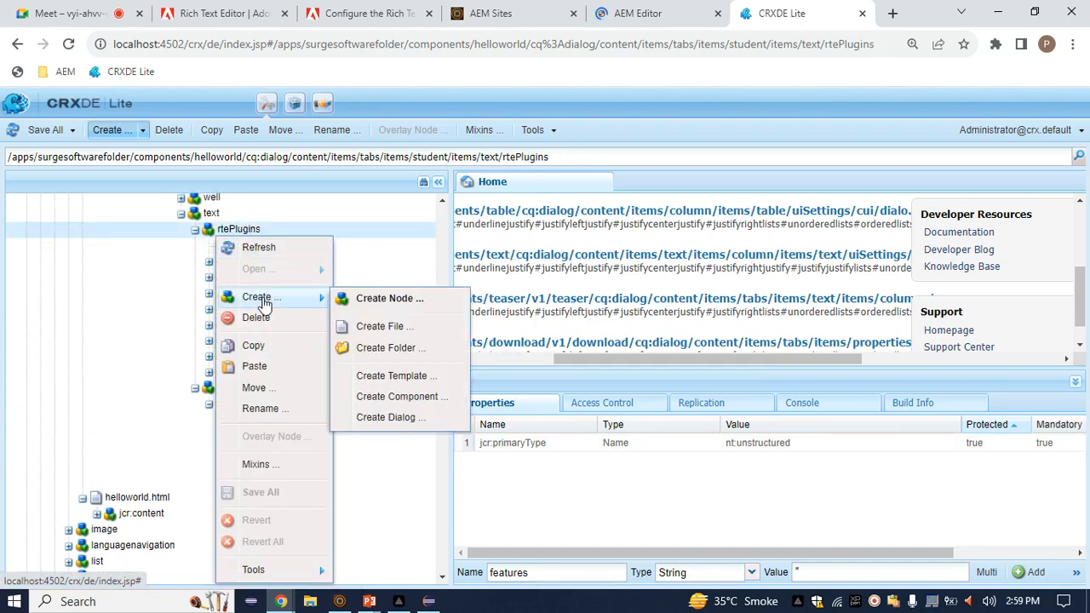
click(407, 300)
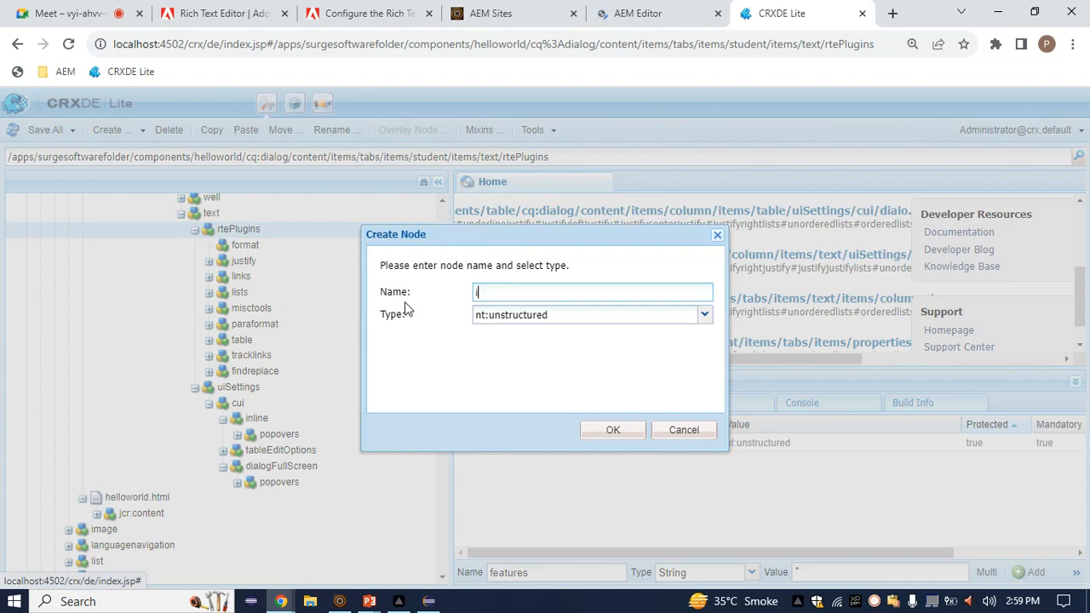
key(Return)
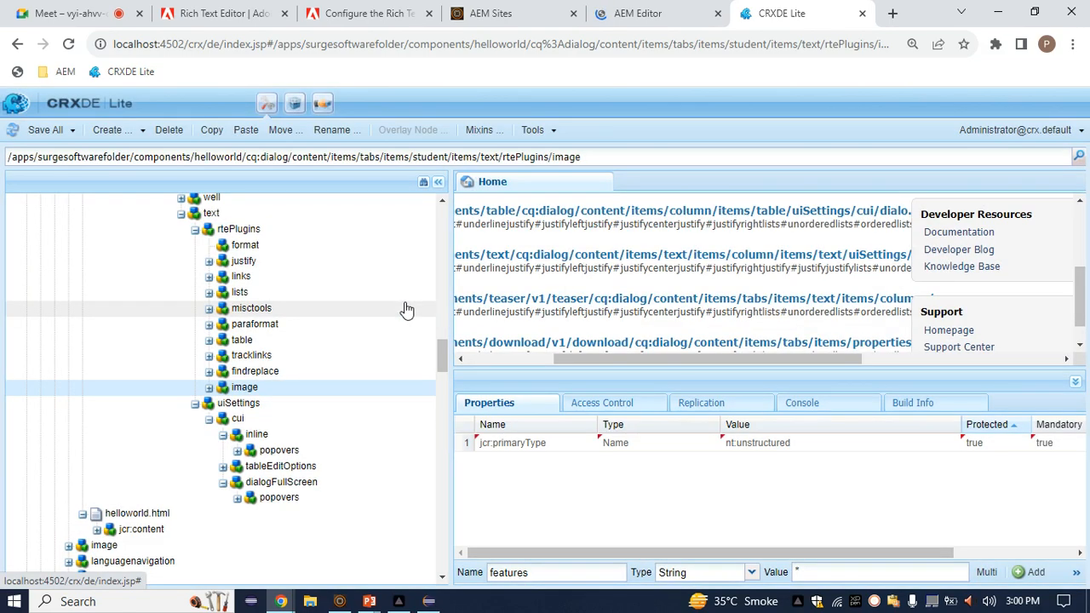
key(ctrl+s)
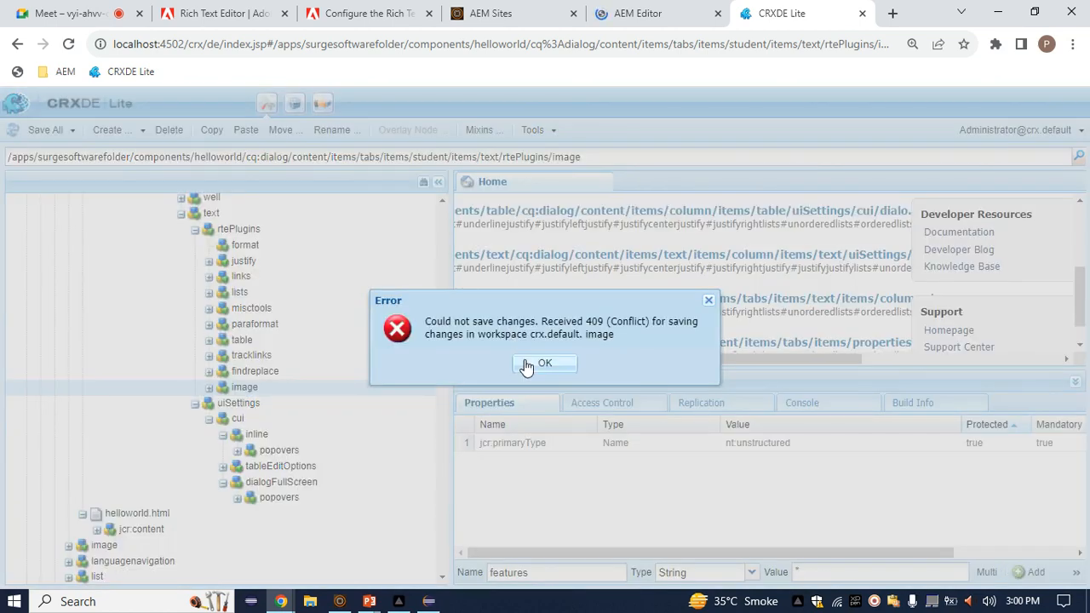
click(525, 363)
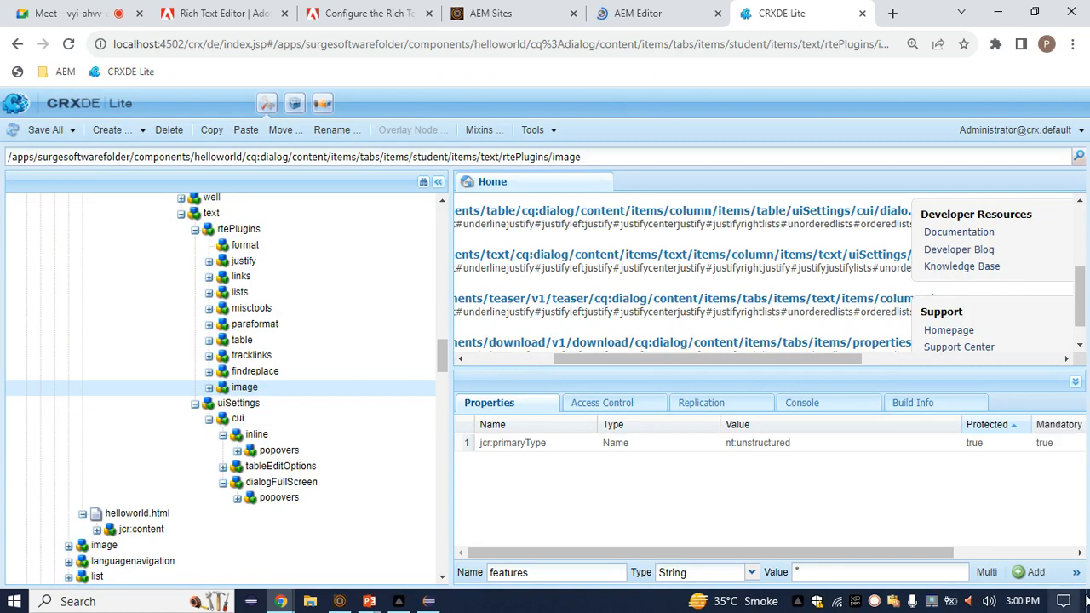
Step: Add a String property features with value * to the image node and reload CRXDE Lite
click(1030, 572)
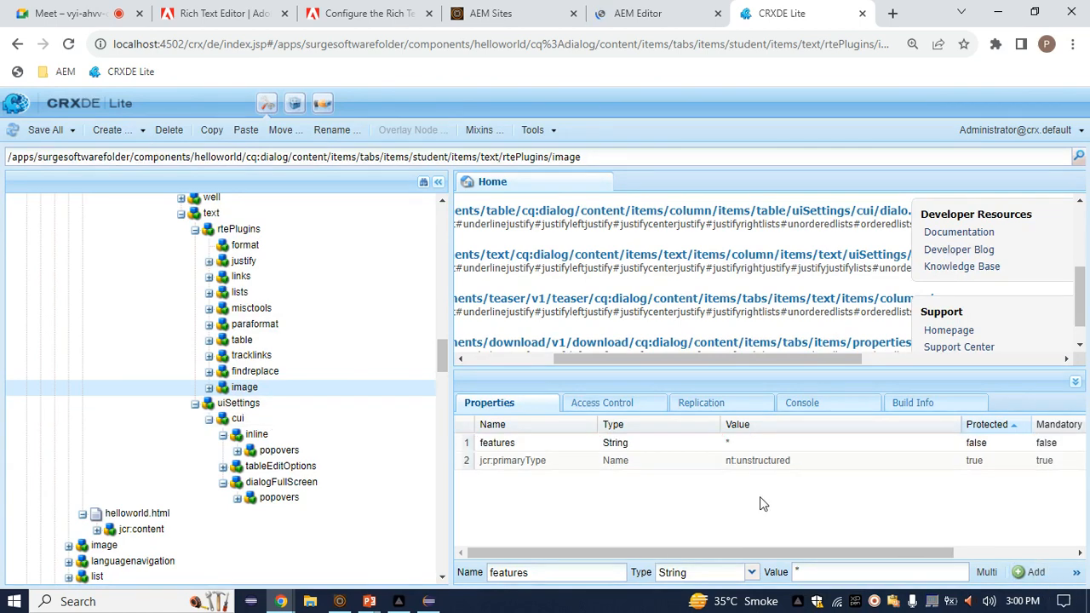
click(69, 45)
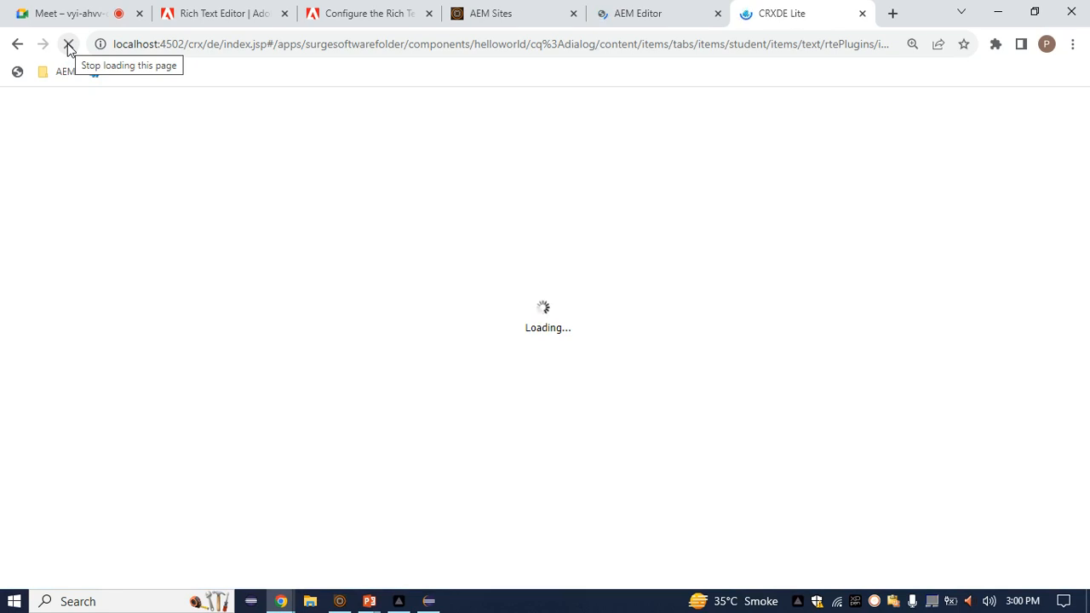
click(429, 602)
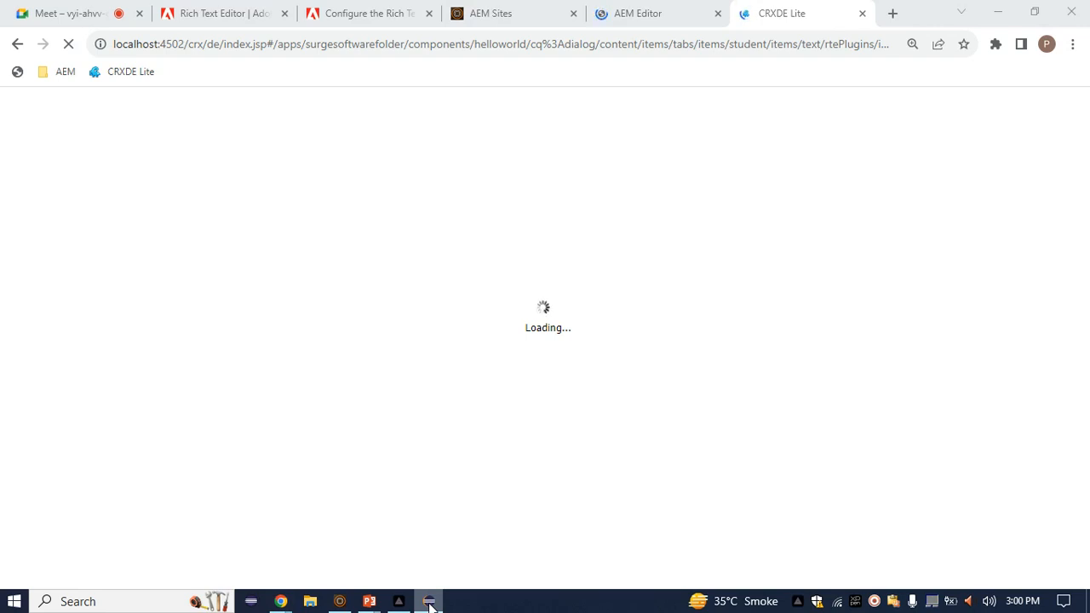
Step: Close the Eclipse window
right_click(429, 603)
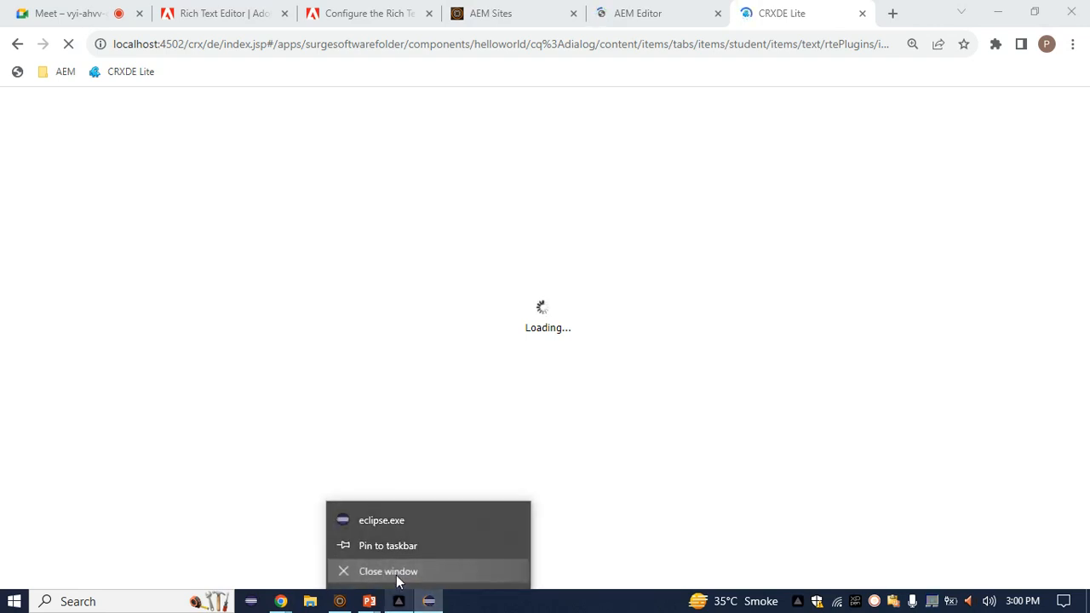
click(396, 577)
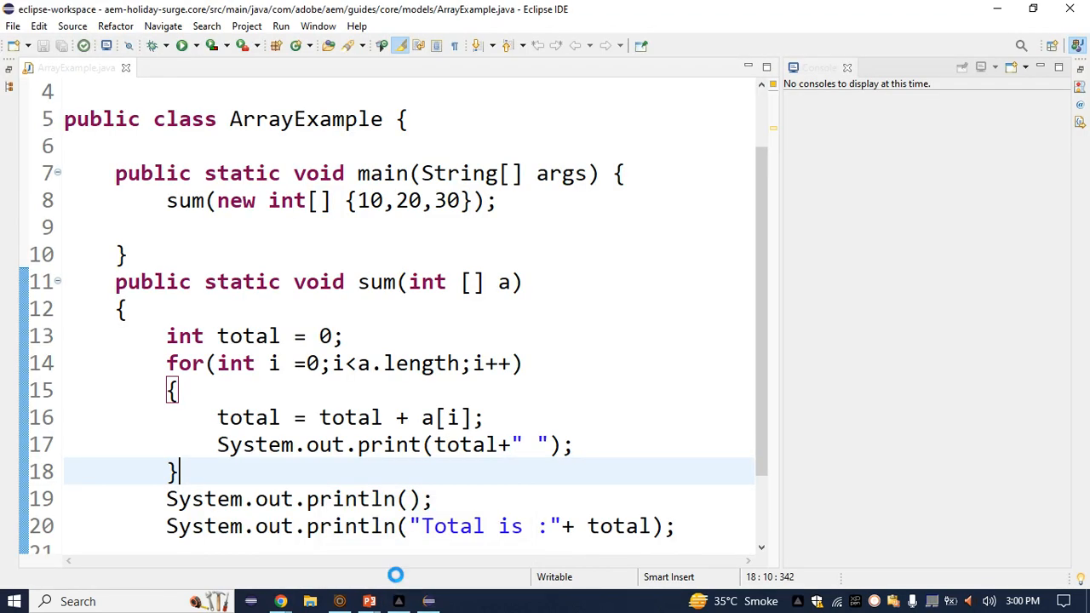
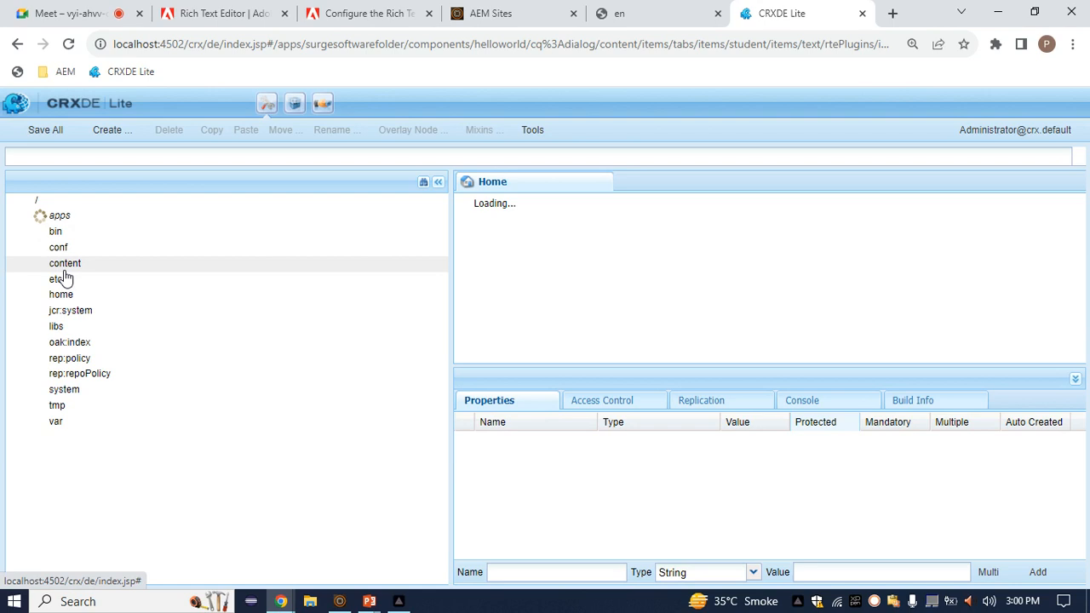
Step: Open the configuration dialog of the Hello World Component on the en page and place the cursor in its rich text field
click(630, 25)
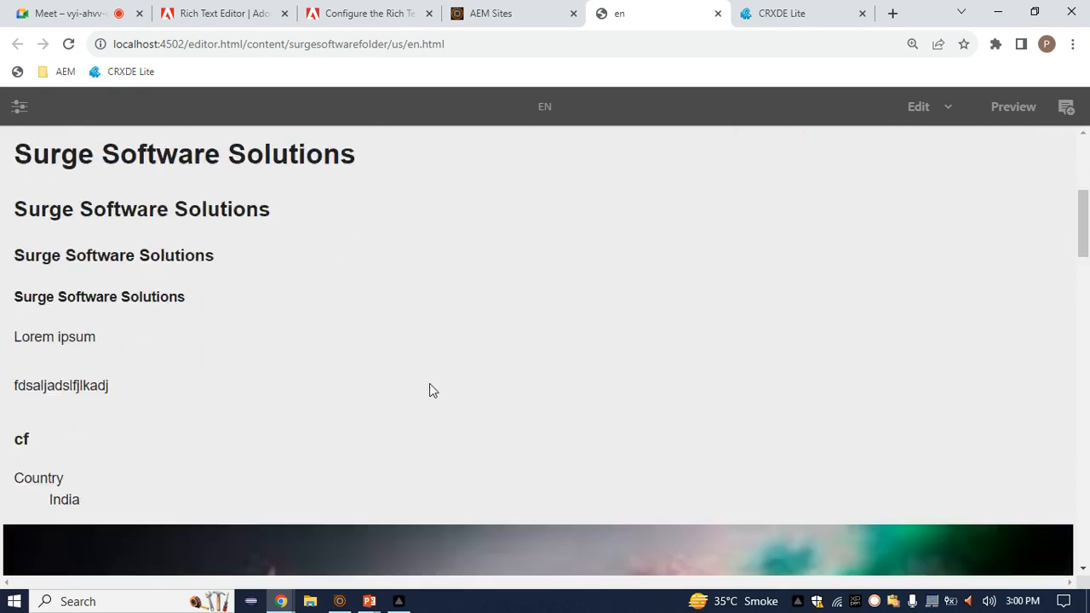
click(287, 442)
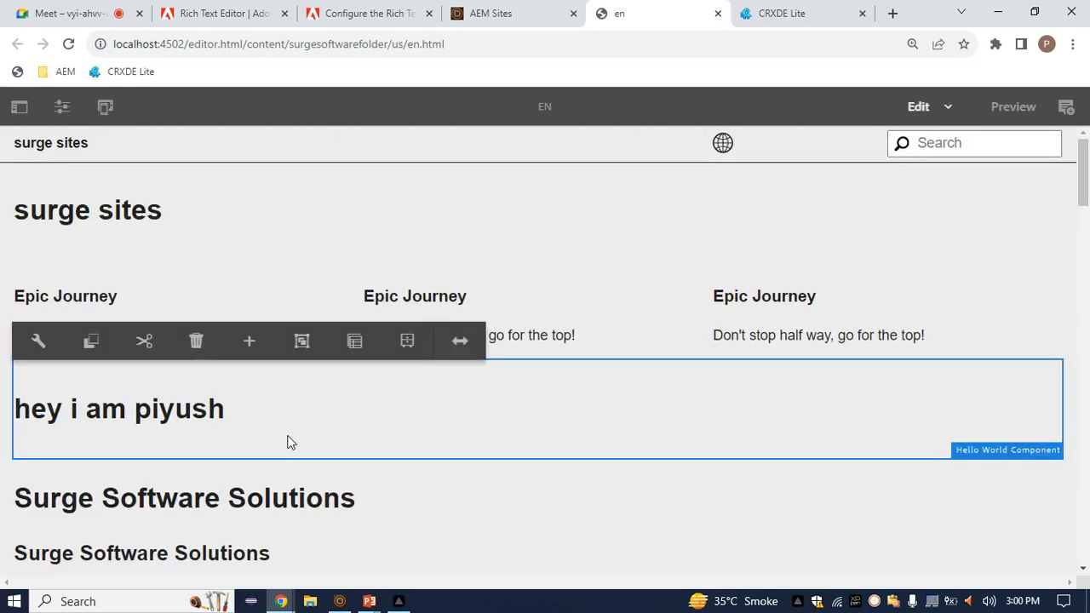
click(40, 344)
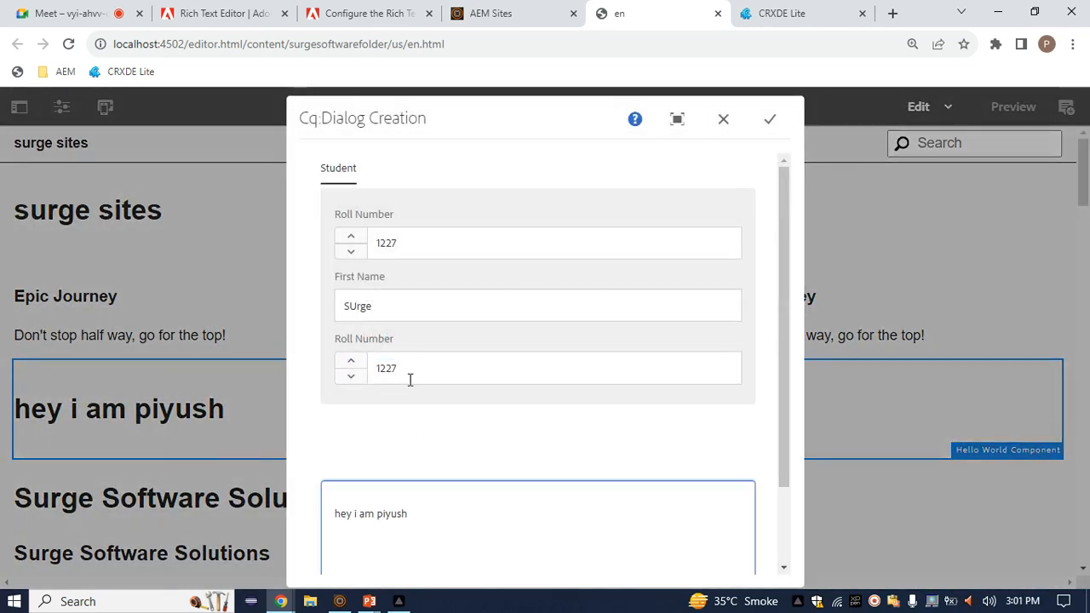
scroll(405, 477, down, 1)
click(412, 459)
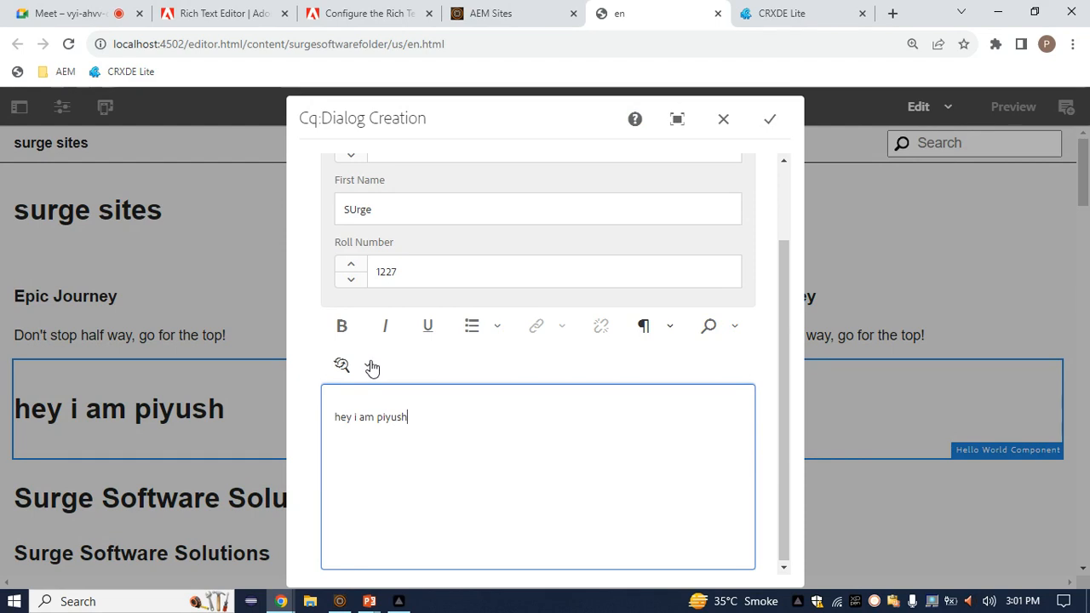
Step: Search the rich text field for the person's first name with the Find tool
click(737, 327)
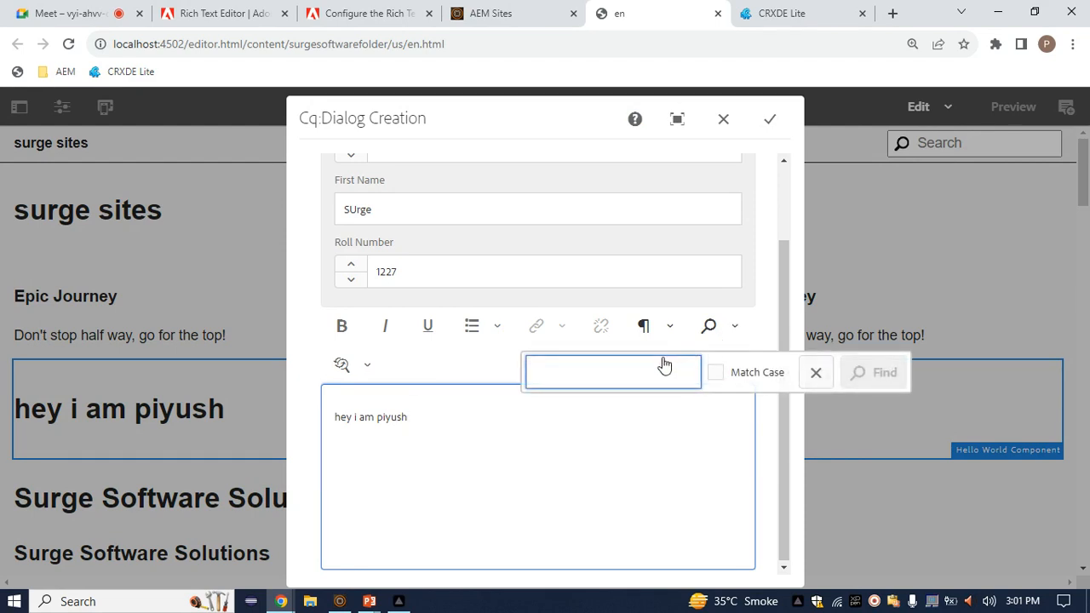
text(piyush)
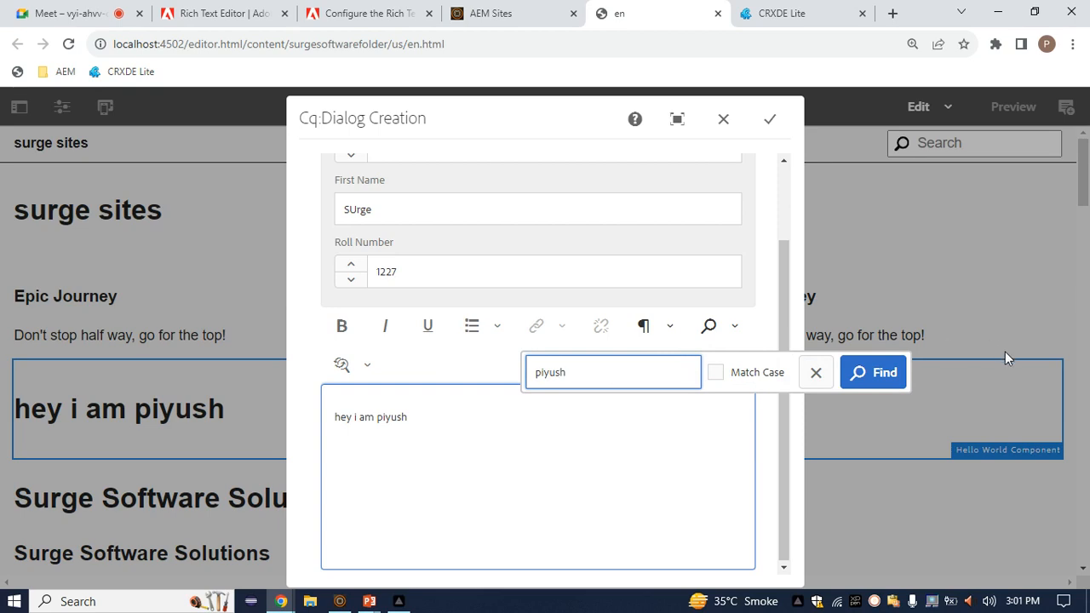
click(876, 373)
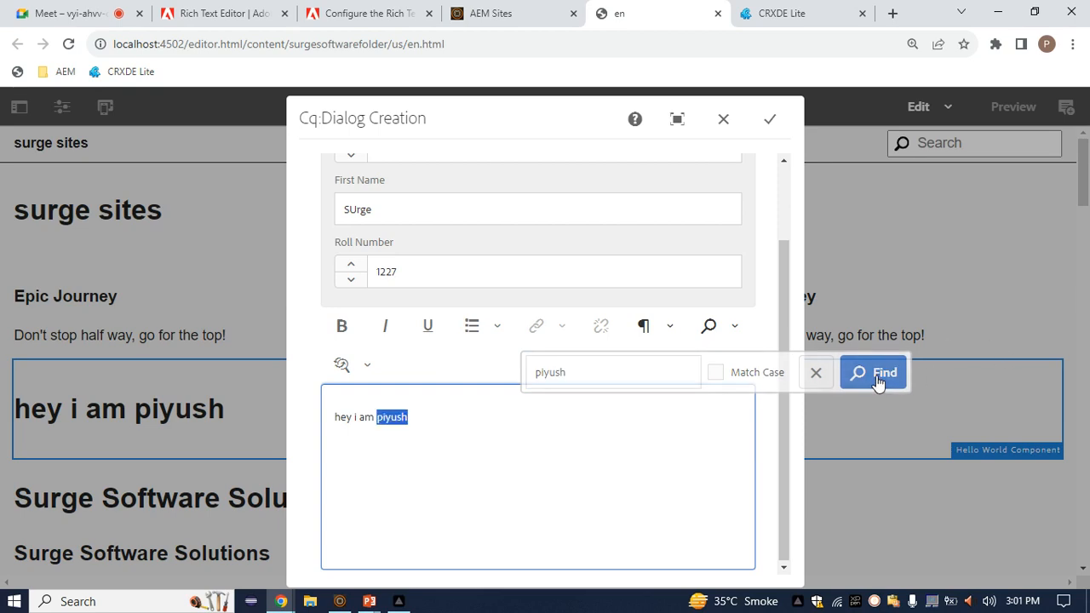
Step: Replace all occurrences of the person's first name in the rich text field with "Surge"
click(370, 367)
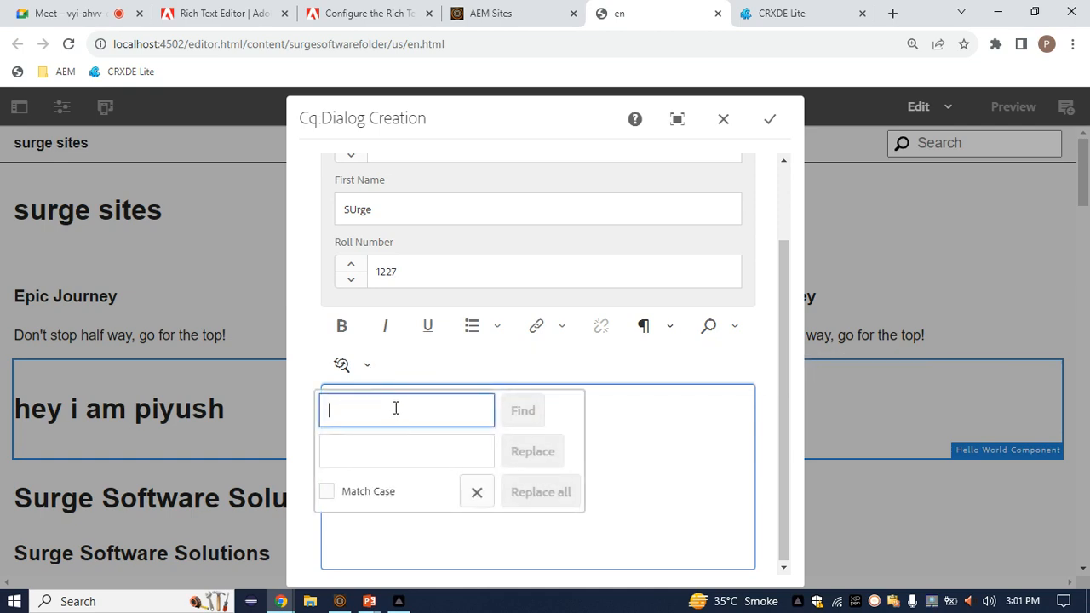
text(Surge)
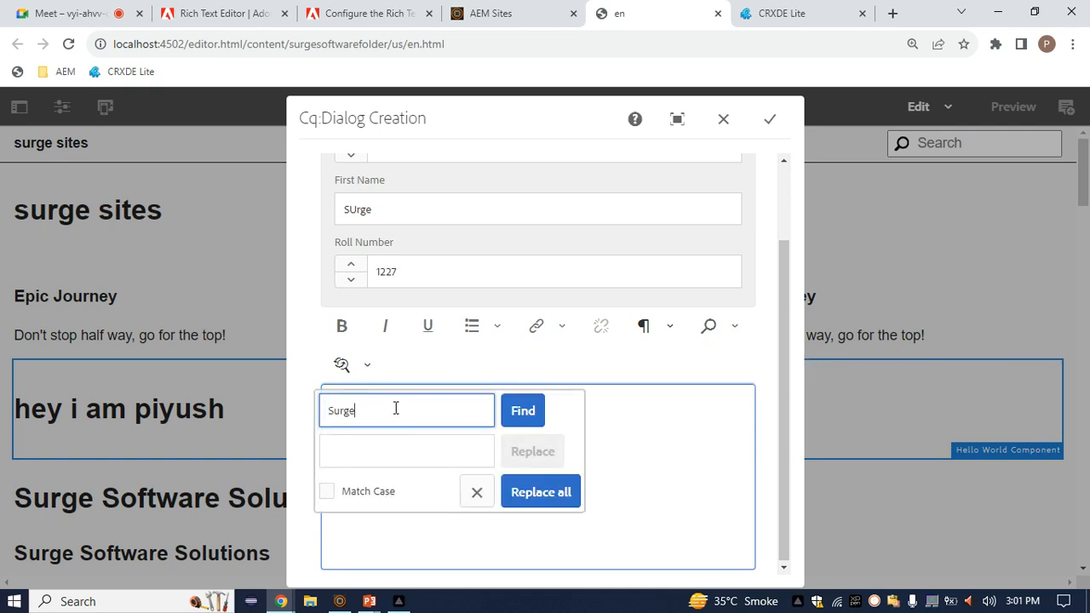
key(BackSpace)
key(BackSpace)
key(BackSpace)
key(BackSpace)
key(BackSpace)
text(piyush)
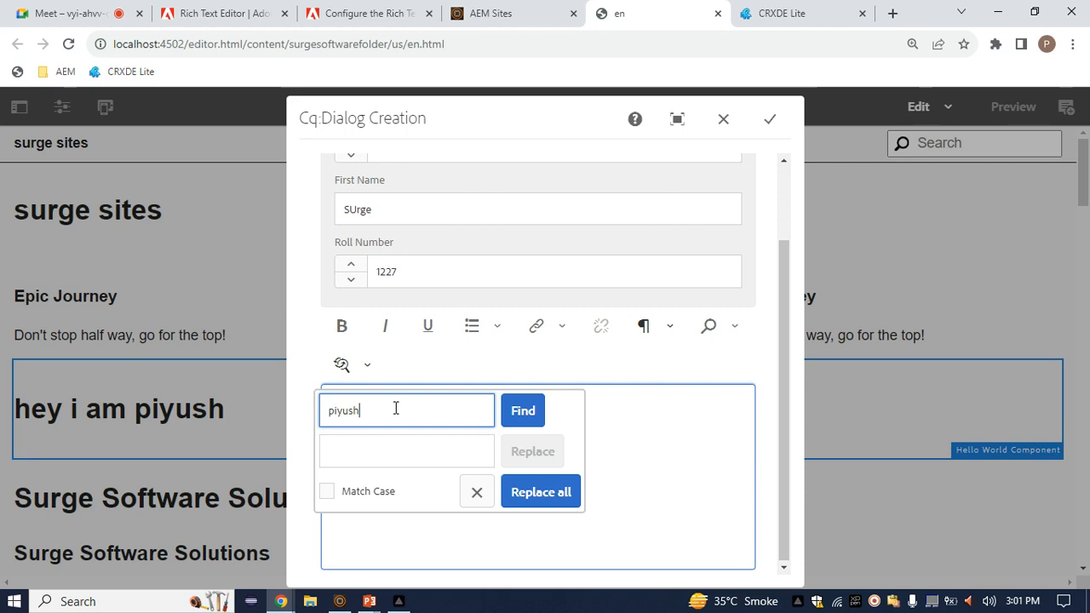
click(396, 452)
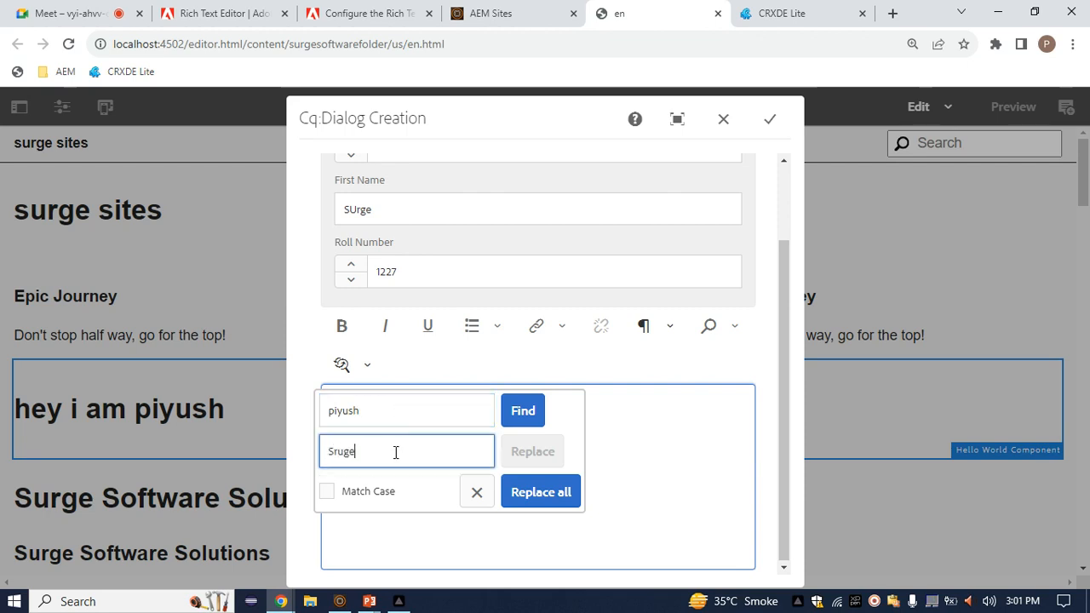
click(549, 501)
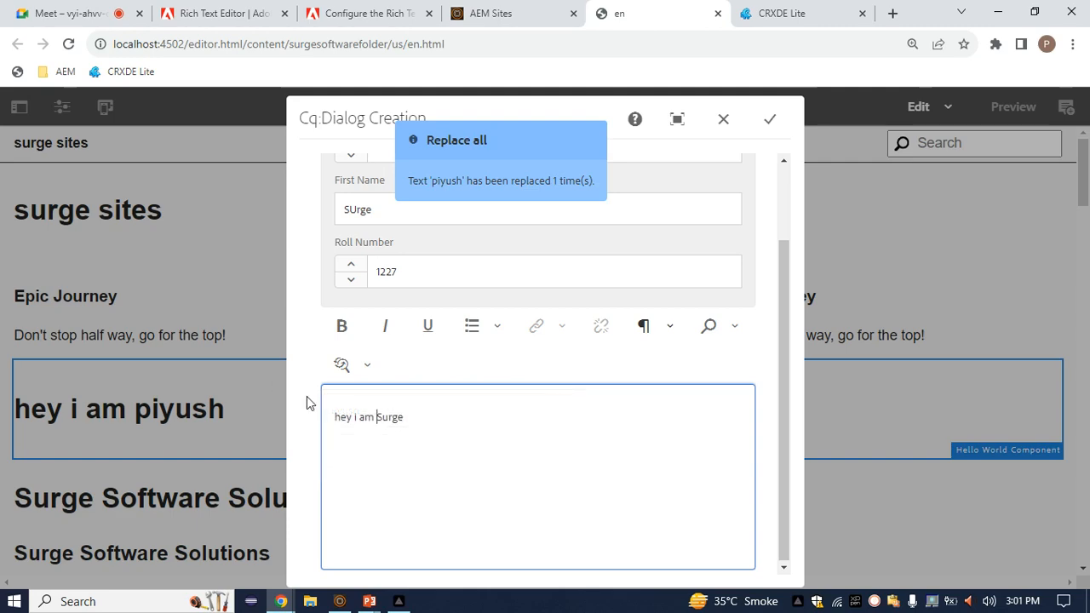
Step: Check the replaced text and save the component dialog
drag(342, 419, 426, 413)
click(437, 413)
click(771, 120)
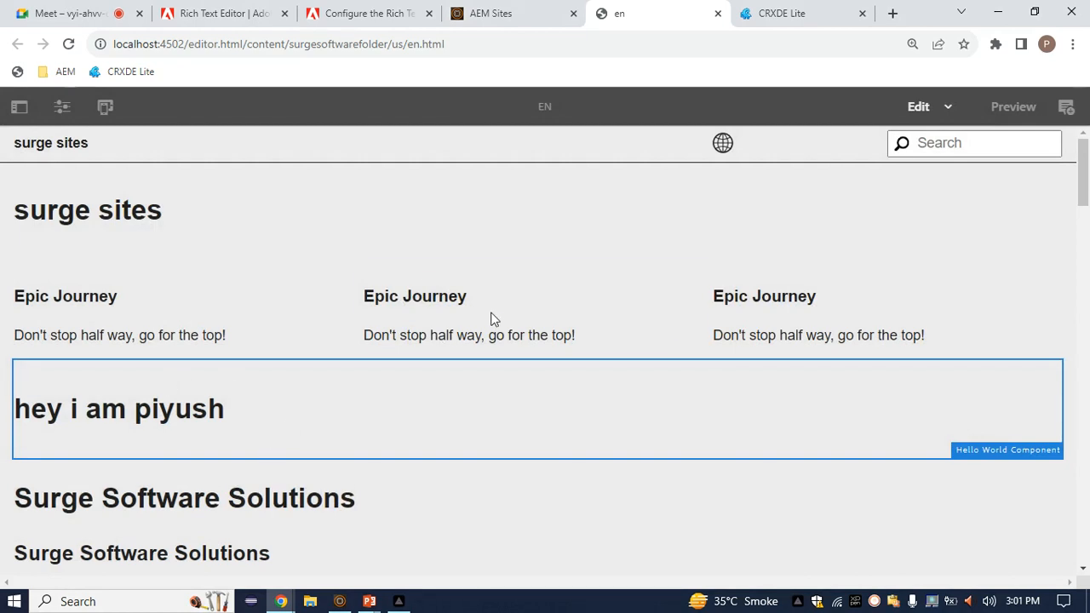
Step: Reopen the Hello World Component's dialog and switch it to full screen
click(242, 421)
click(36, 341)
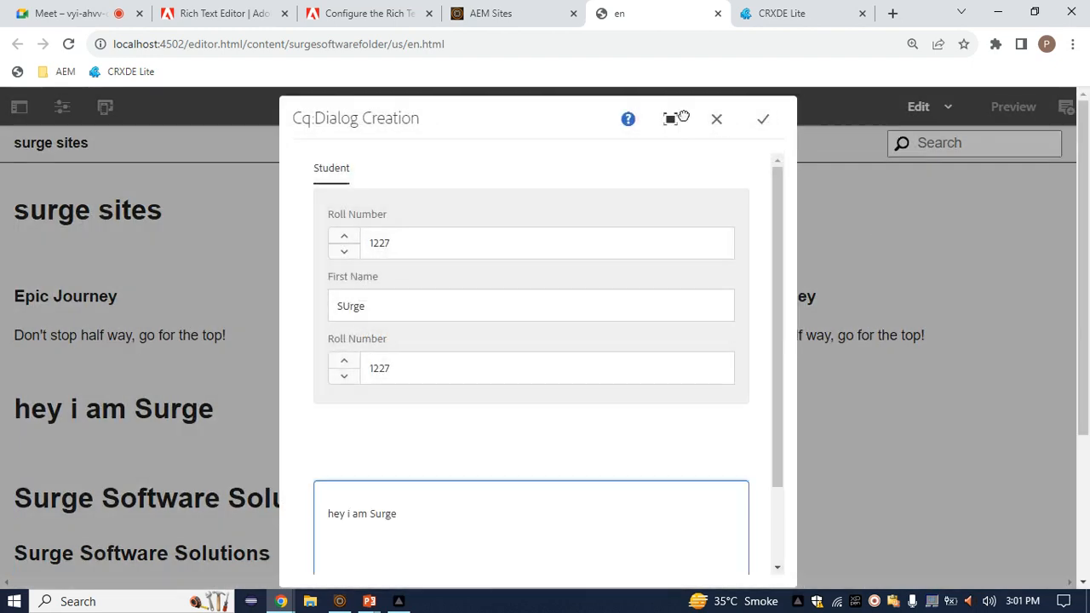
click(677, 118)
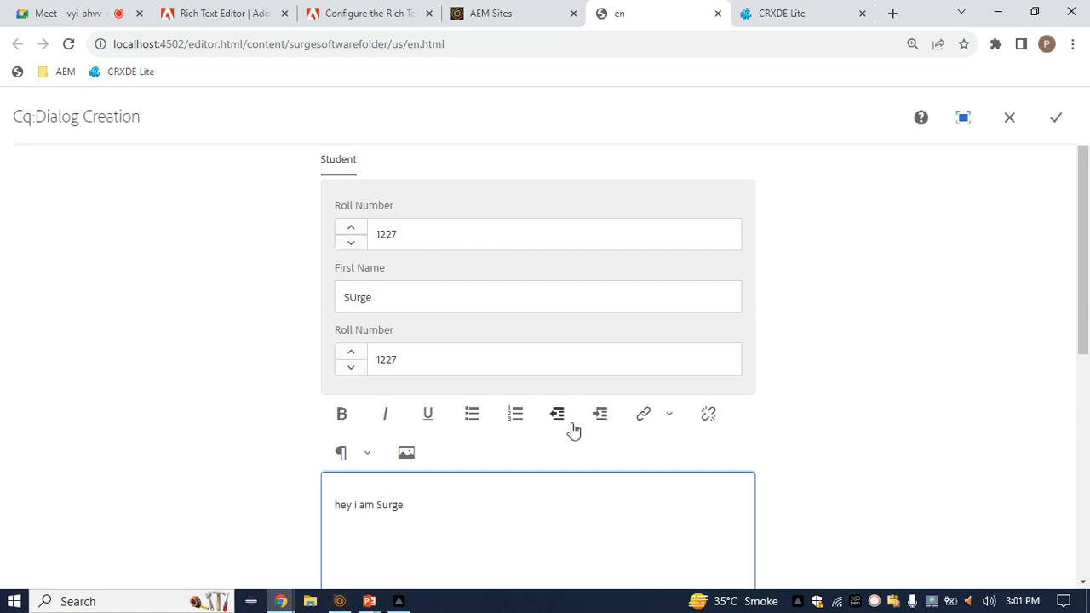
Step: Examine the rich text toolbar and paragraph format options in full screen, and return the dialog to its normal size
click(369, 454)
click(370, 454)
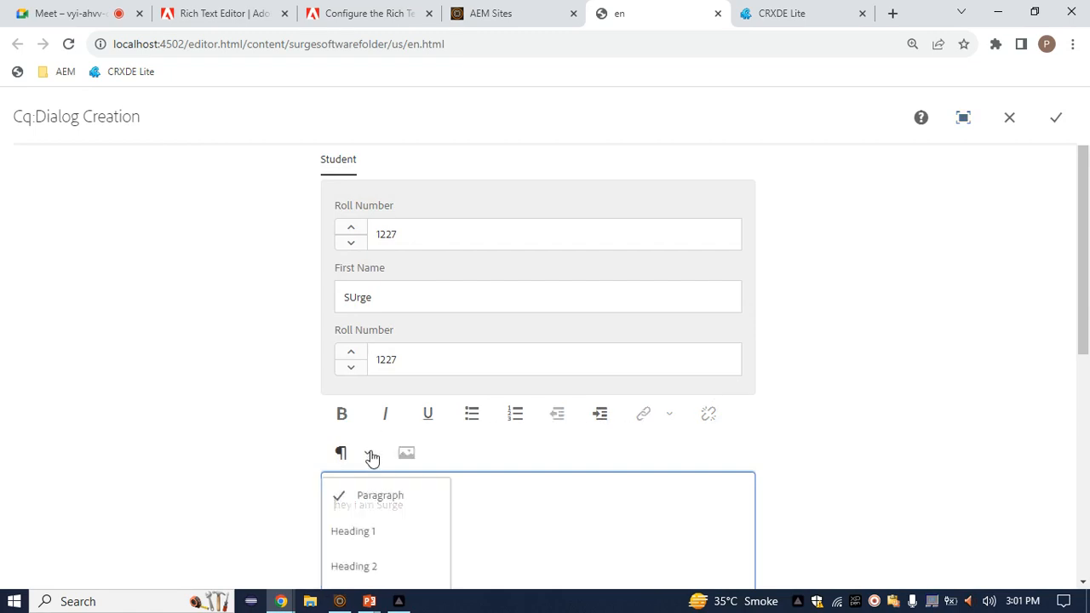
scroll(499, 478, down, 2)
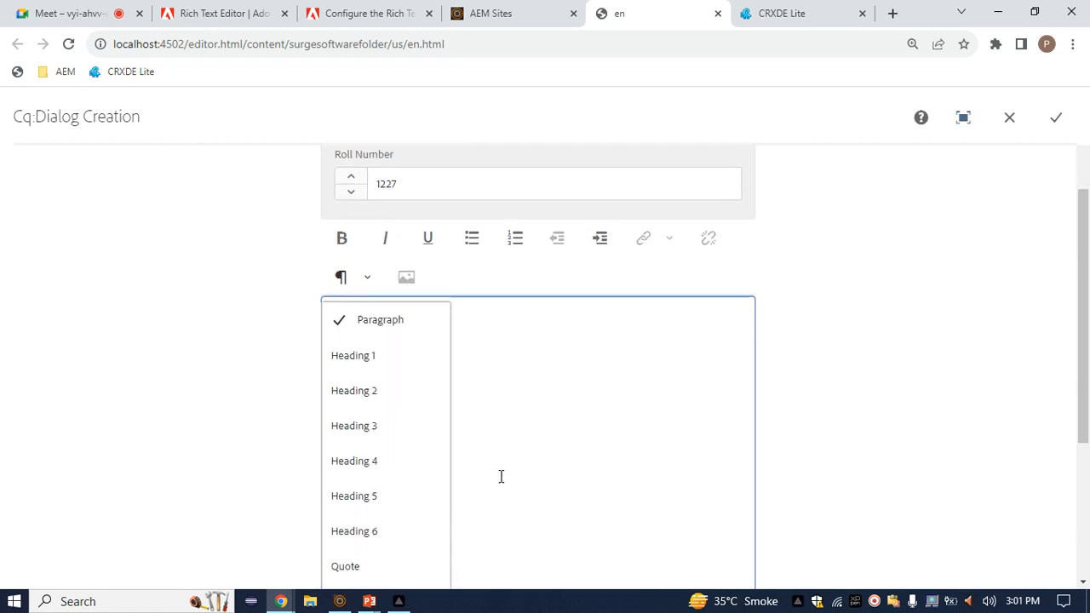
click(696, 280)
scroll(535, 267, up, 1)
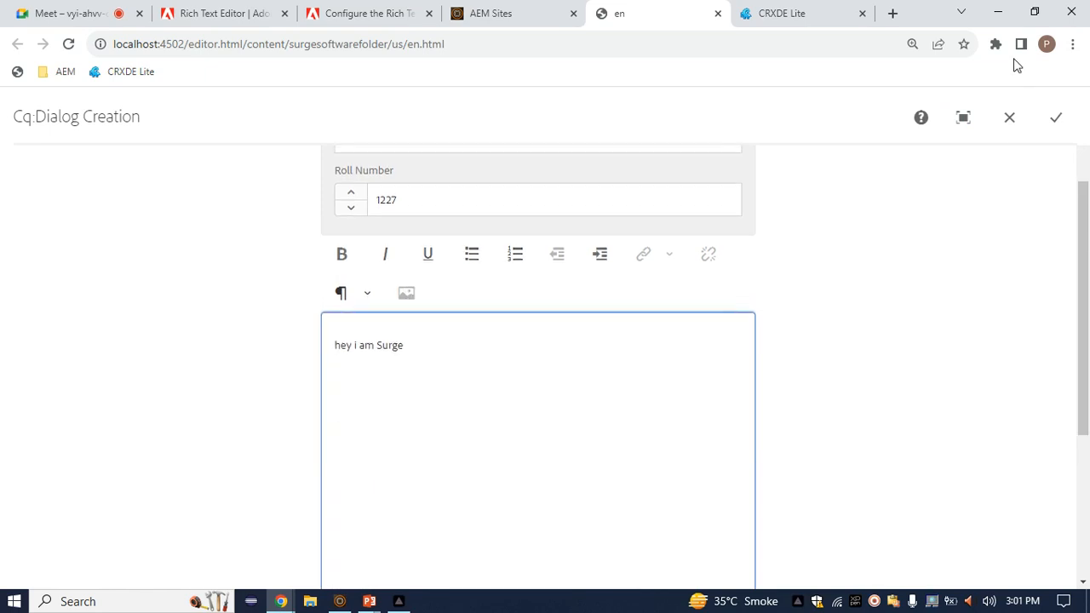
click(964, 119)
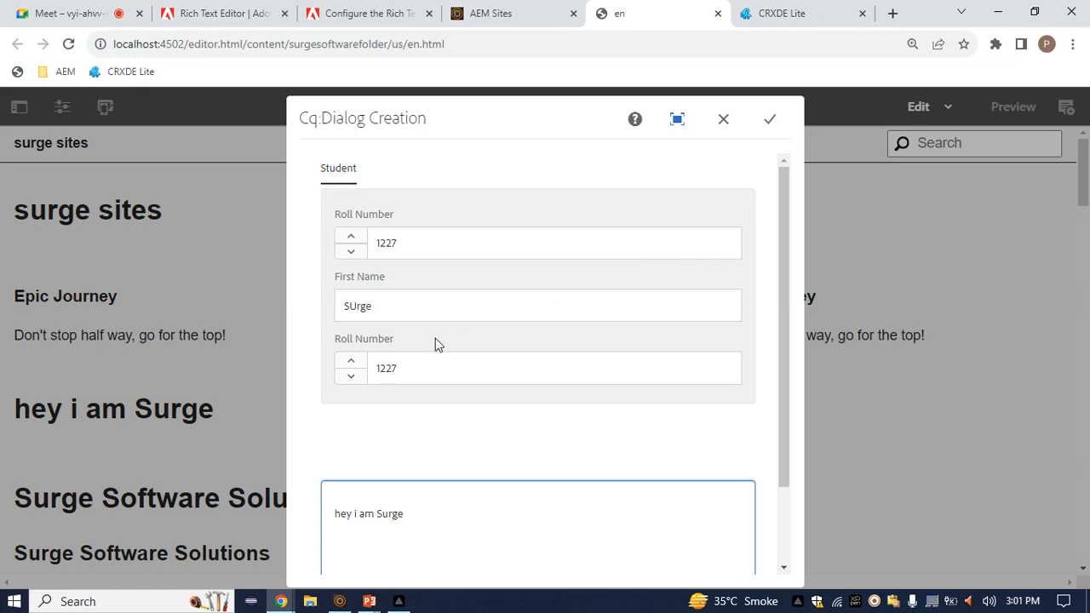
Step: In CRXDE Lite, select the dialogFullScreen node under uiSettings/cui of the helloworld dialog's text node
click(777, 13)
scroll(203, 433, down, 3)
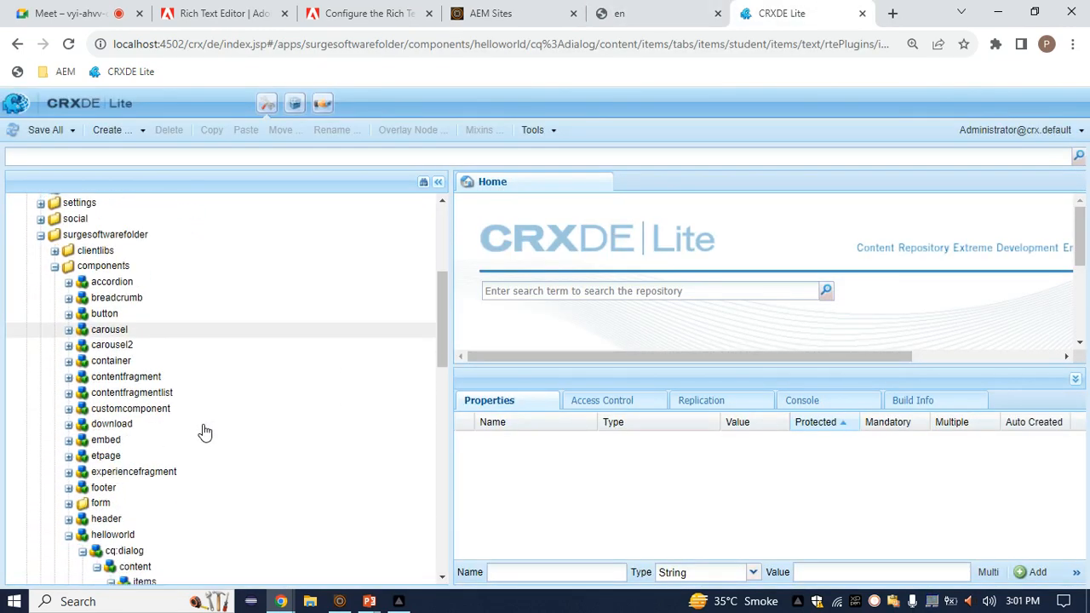
scroll(205, 432, down, 9)
scroll(298, 225, up, 1)
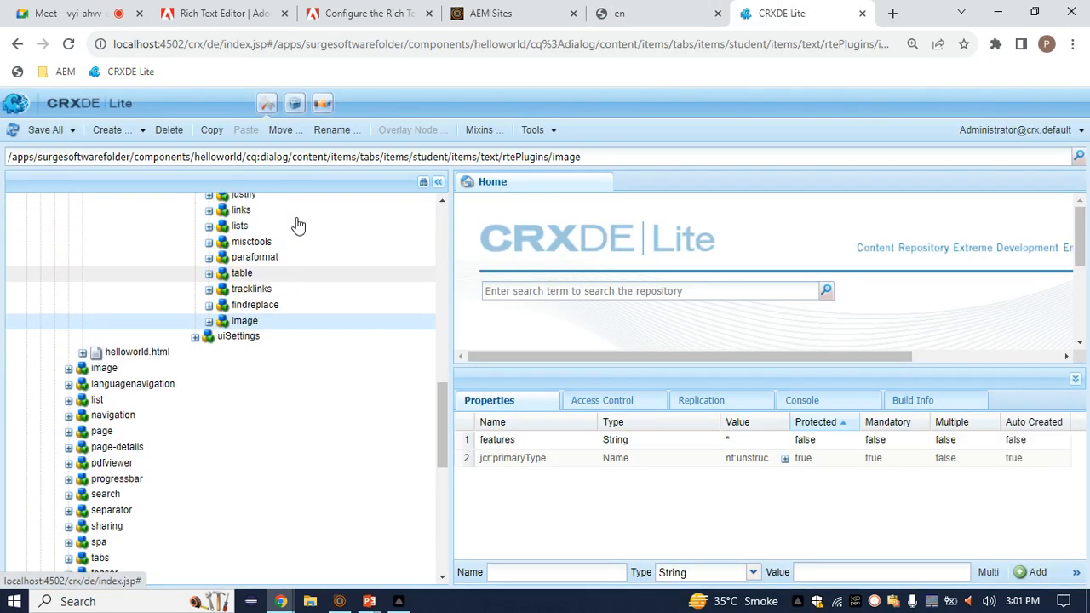
scroll(290, 256, up, 5)
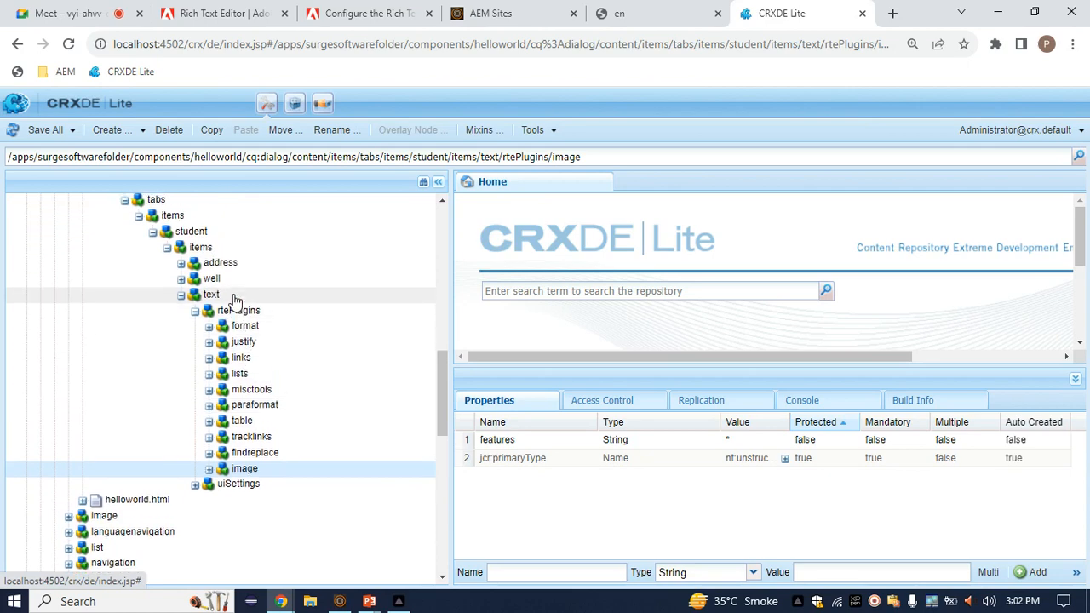
scroll(232, 311, up, 3)
scroll(230, 319, down, 7)
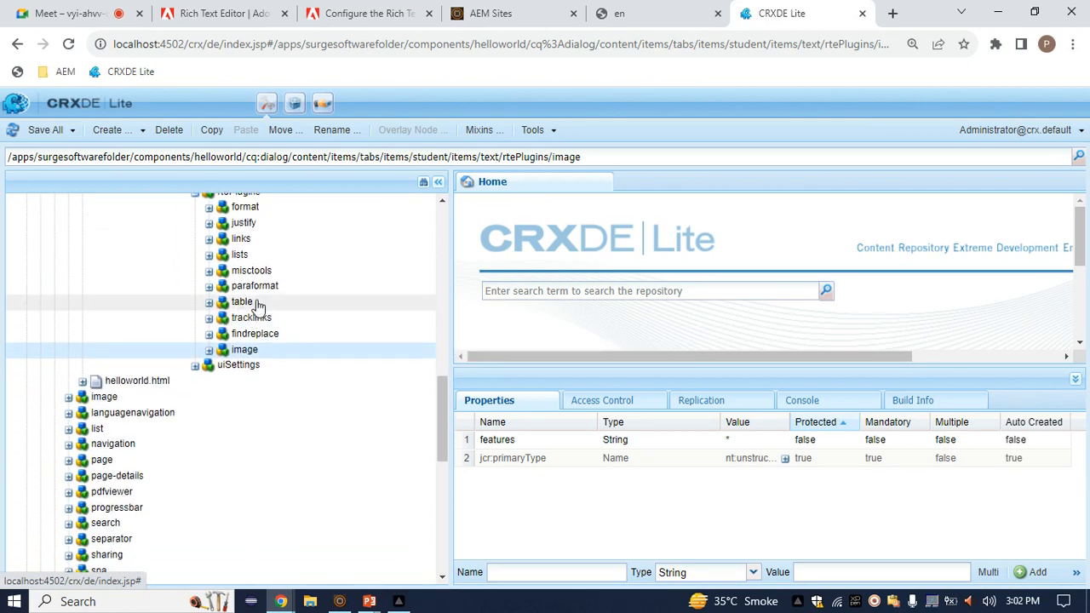
scroll(258, 305, up, 2)
click(258, 436)
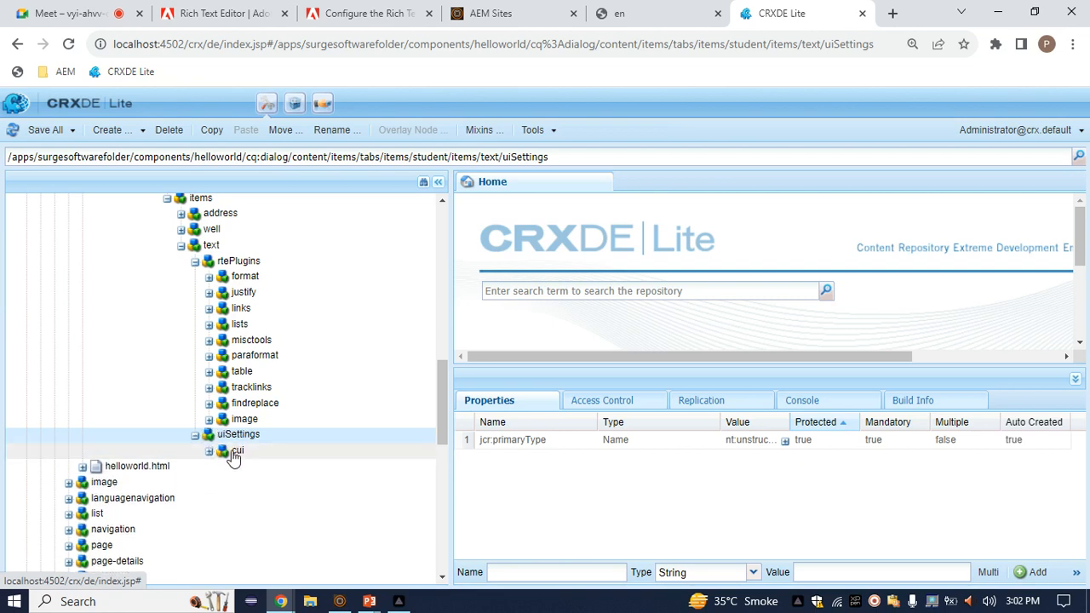
click(234, 454)
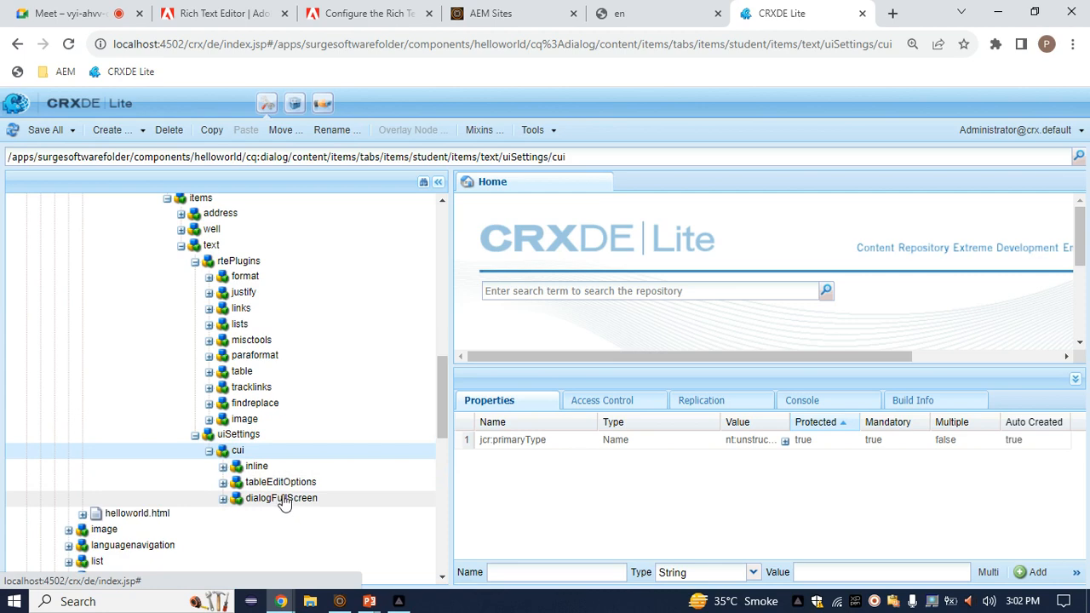
click(281, 498)
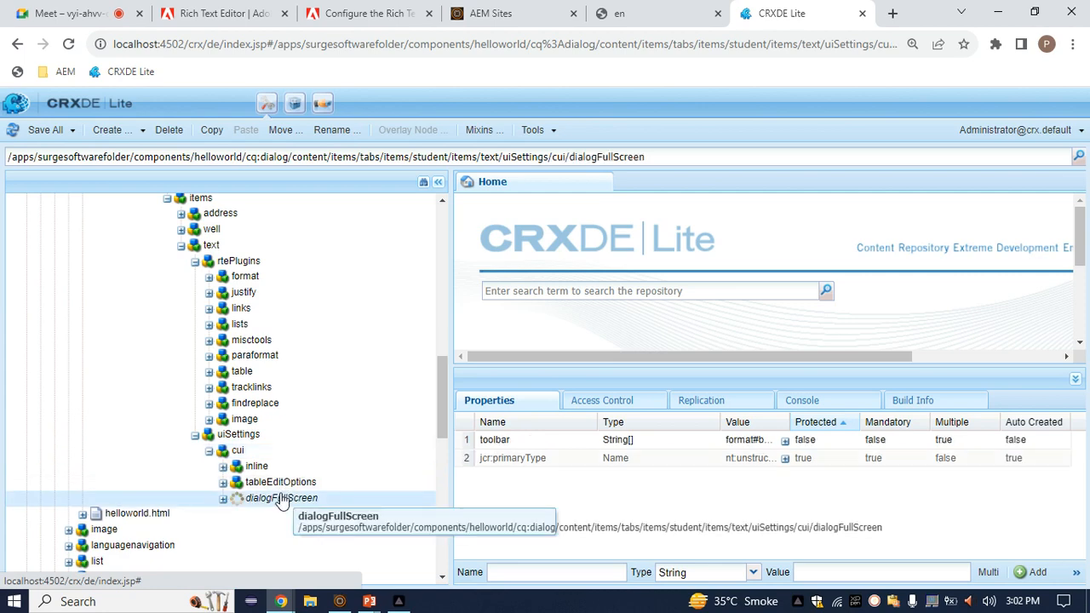
Step: Add the value findreplace#find to the toolbar property of the dialogFullScreen node
double_click(745, 442)
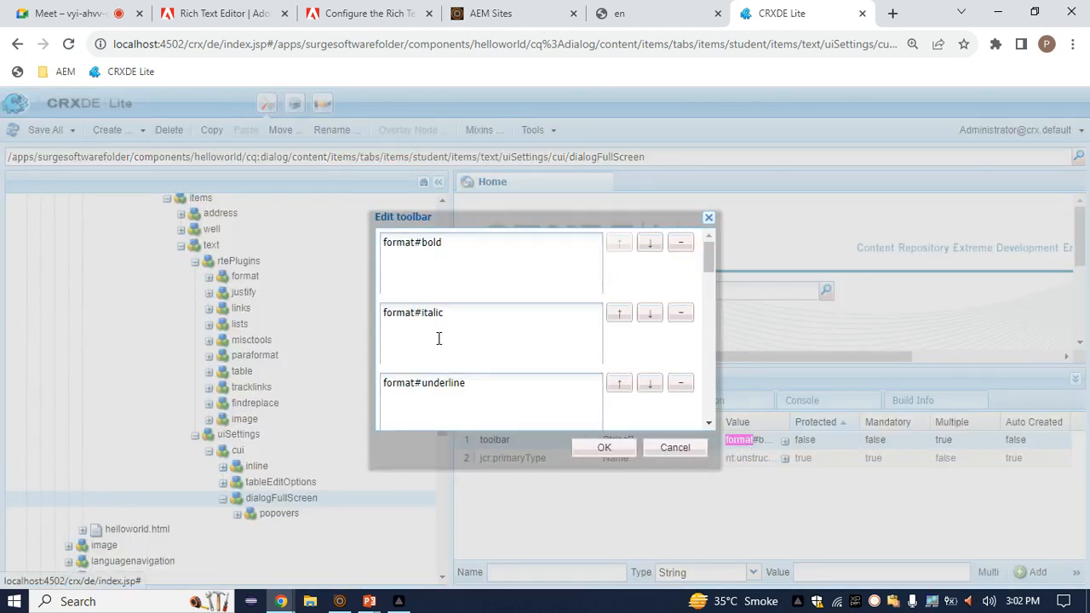
scroll(439, 338, down, 15)
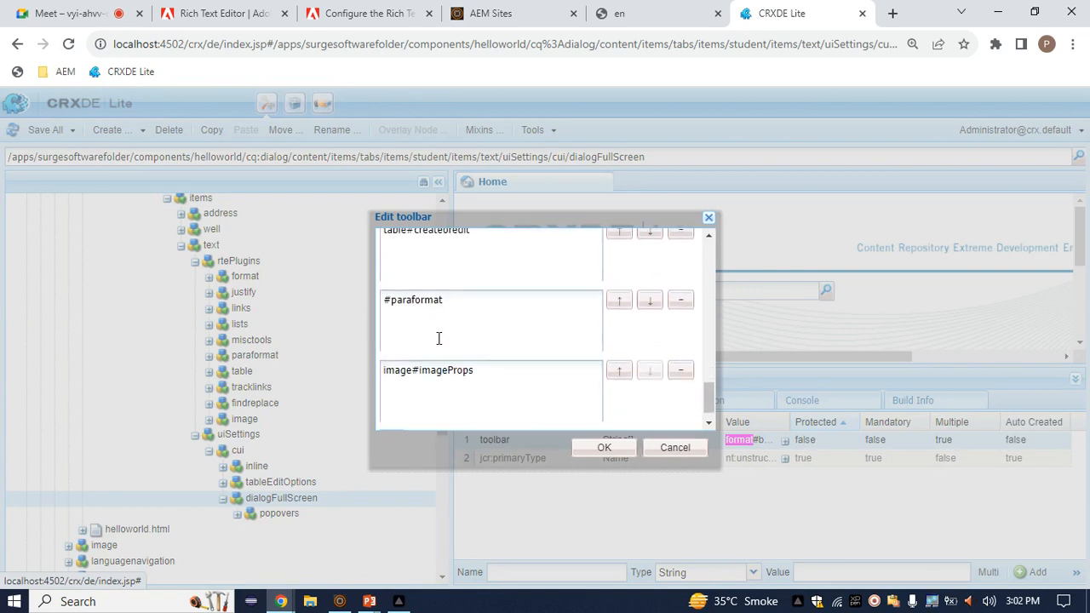
scroll(439, 338, down, 2)
click(390, 417)
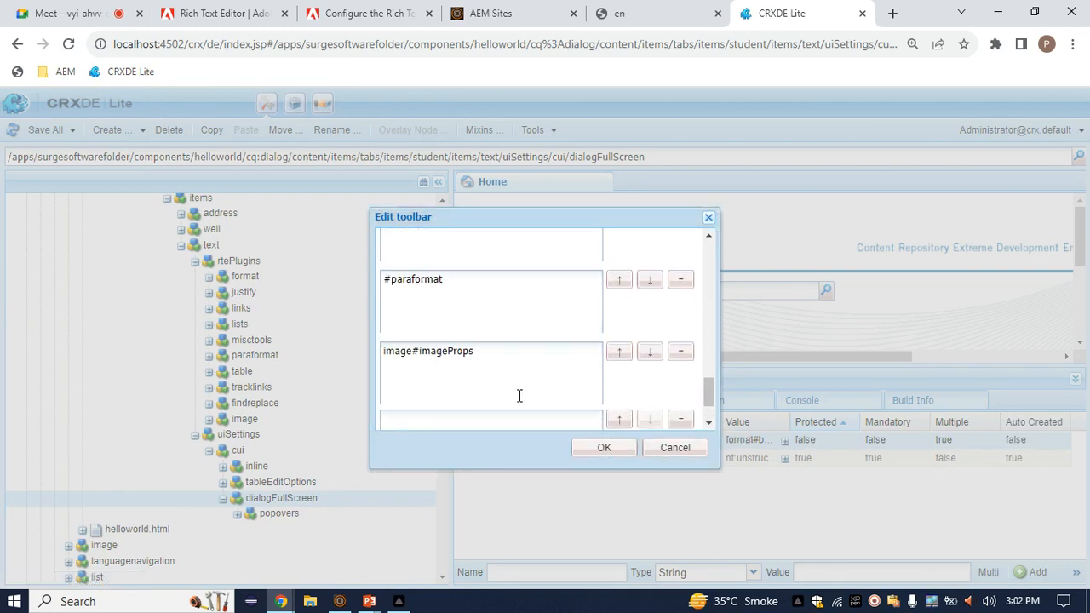
scroll(520, 396, down, 2)
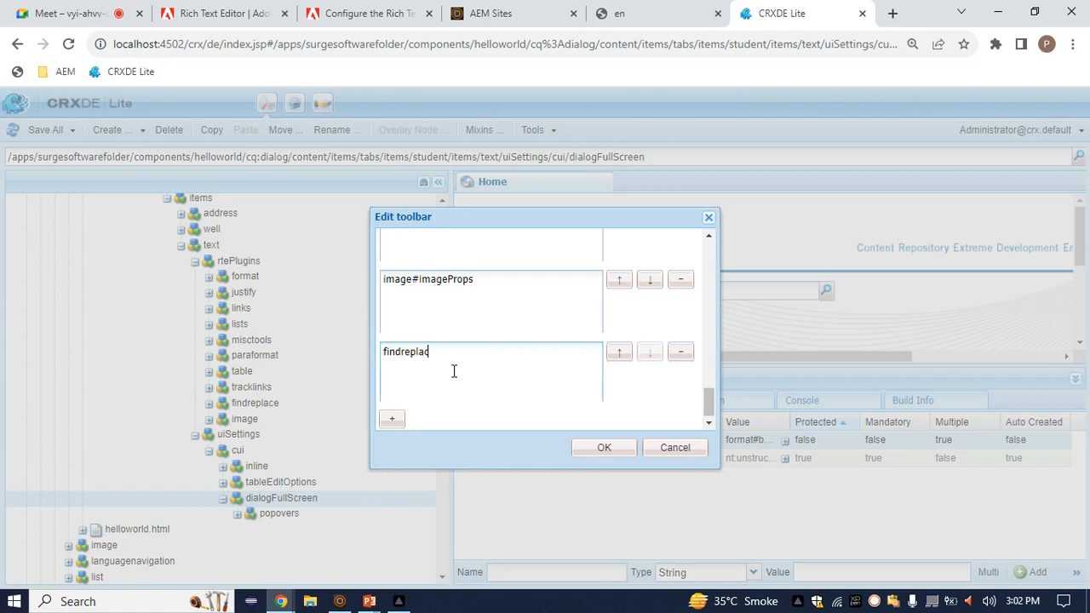
text(findreplace#find)
Step: Add the value findreplace#replace to the dialogFullScreen node's toolbar property and save the changes
click(390, 418)
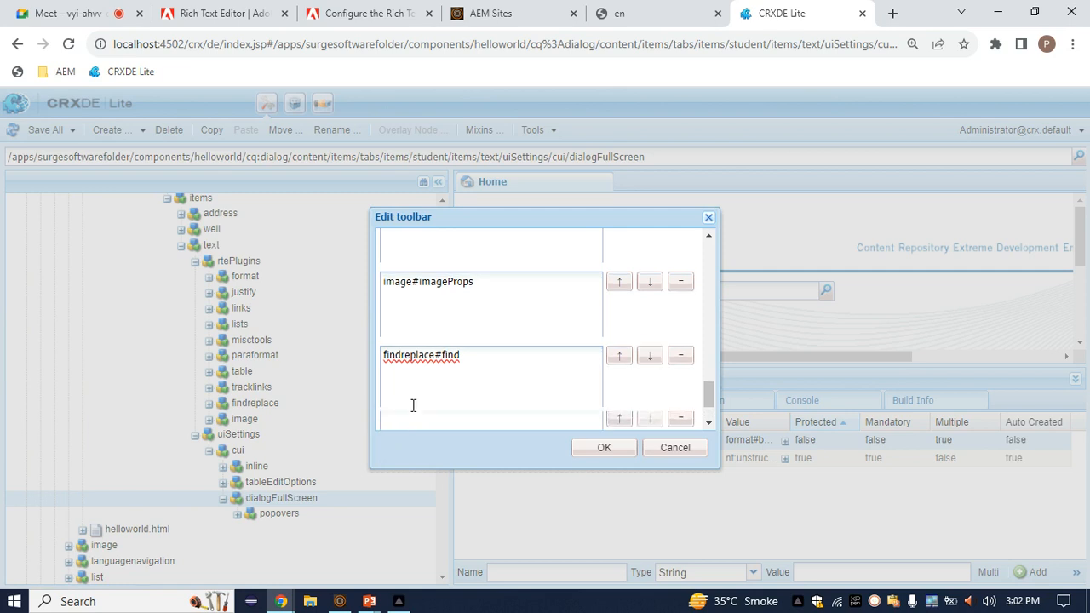
scroll(411, 383, down, 2)
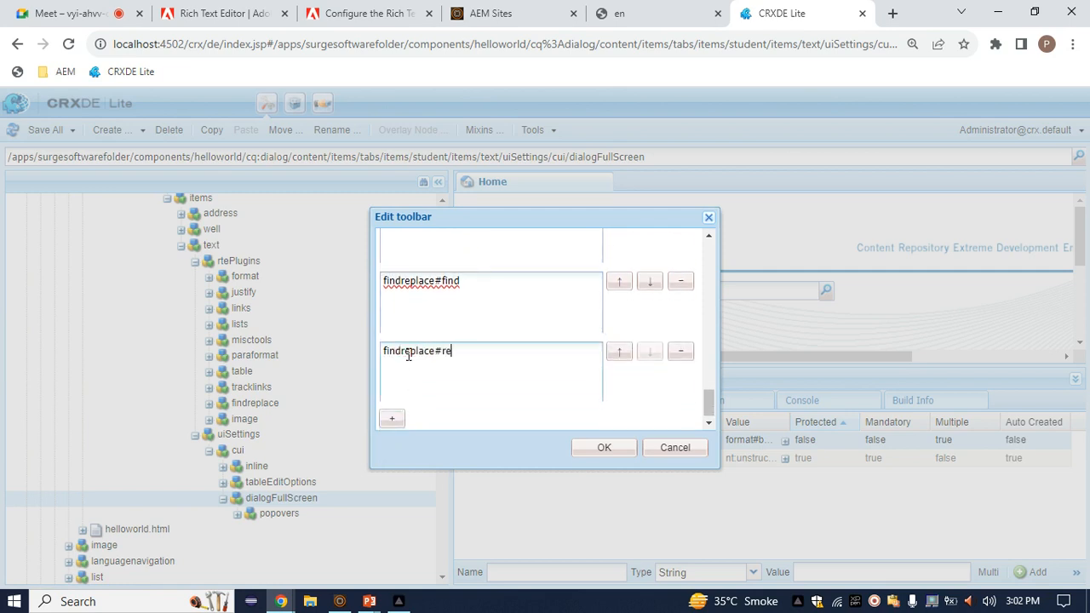
text(findreplace#replace)
click(604, 448)
key(ctrl+s)
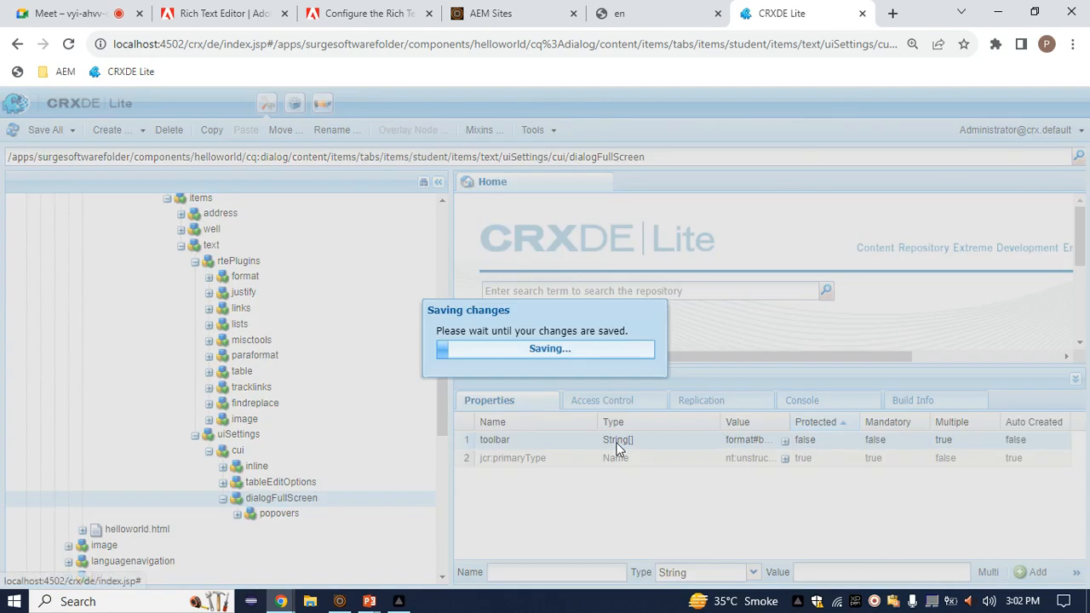
Step: Reload the en page, open the Hello World Component's dialog in full screen and check the rich text toolbar for find and replace
click(651, 10)
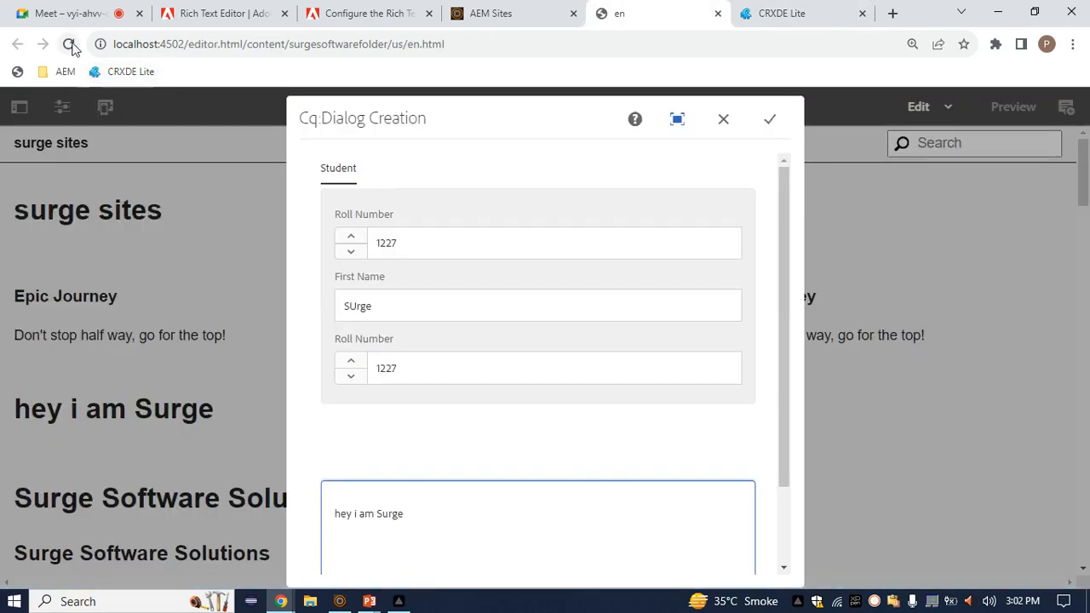
click(70, 45)
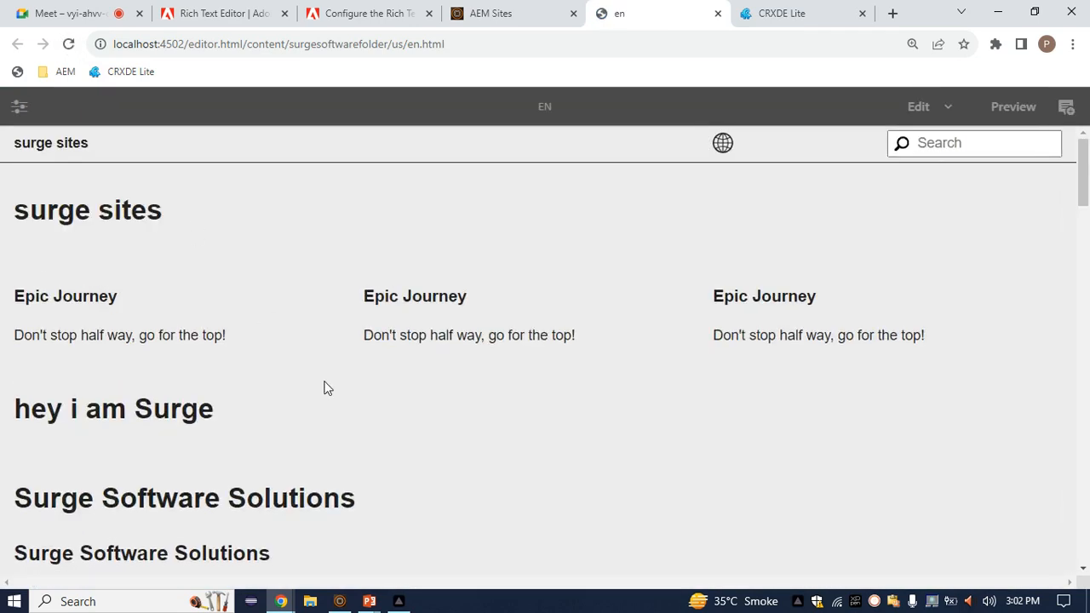
click(190, 424)
click(39, 345)
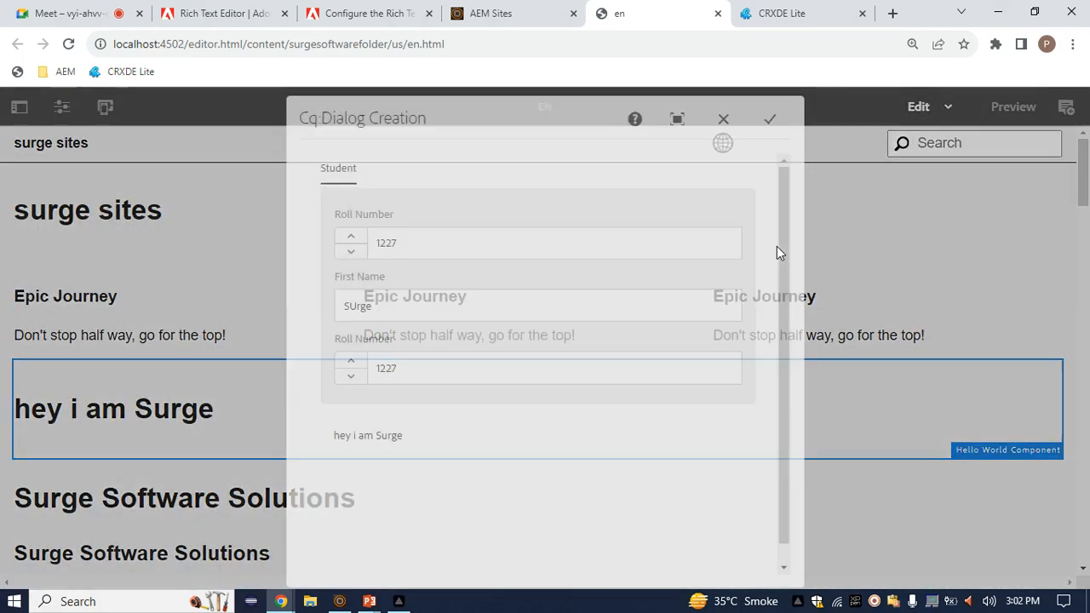
click(672, 117)
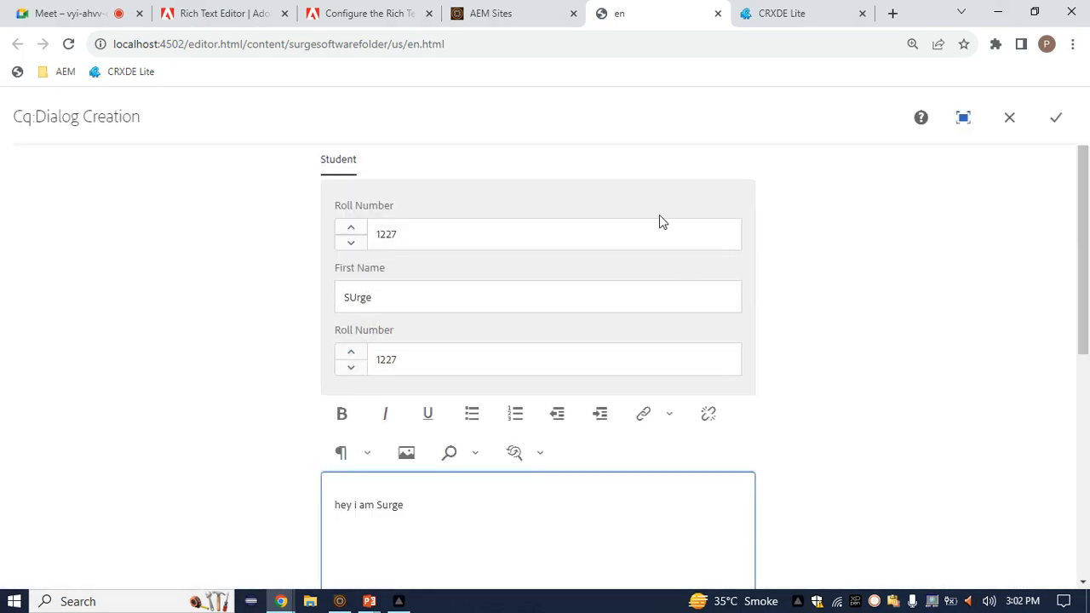
scroll(640, 438, down, 1)
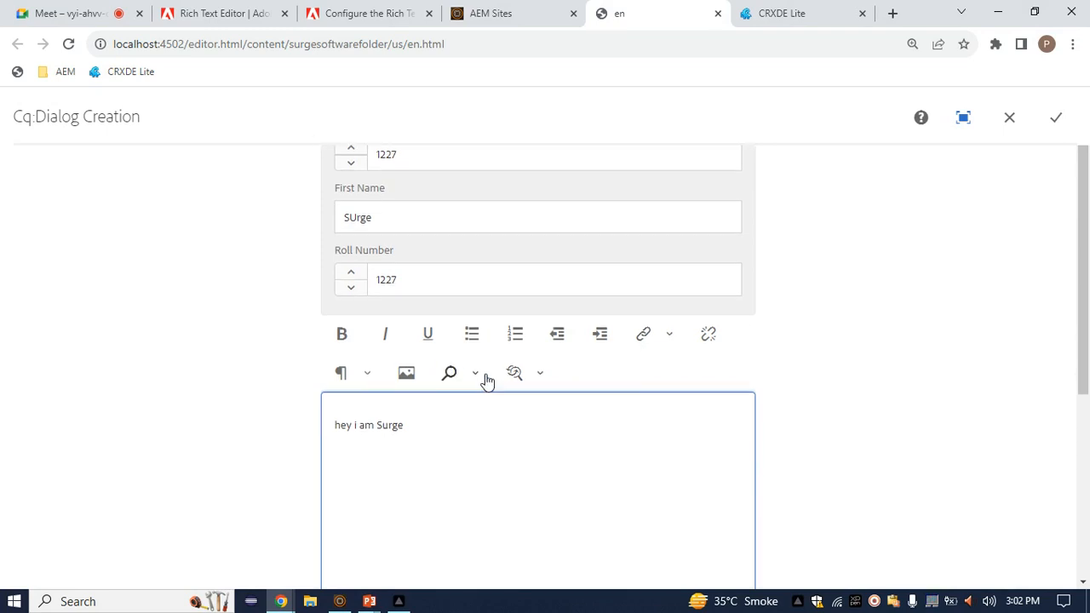
Step: Check the image plug-in's feature in the Adobe documentation and the image node's properties under rtePlugins in CRXDE Lite
click(762, 10)
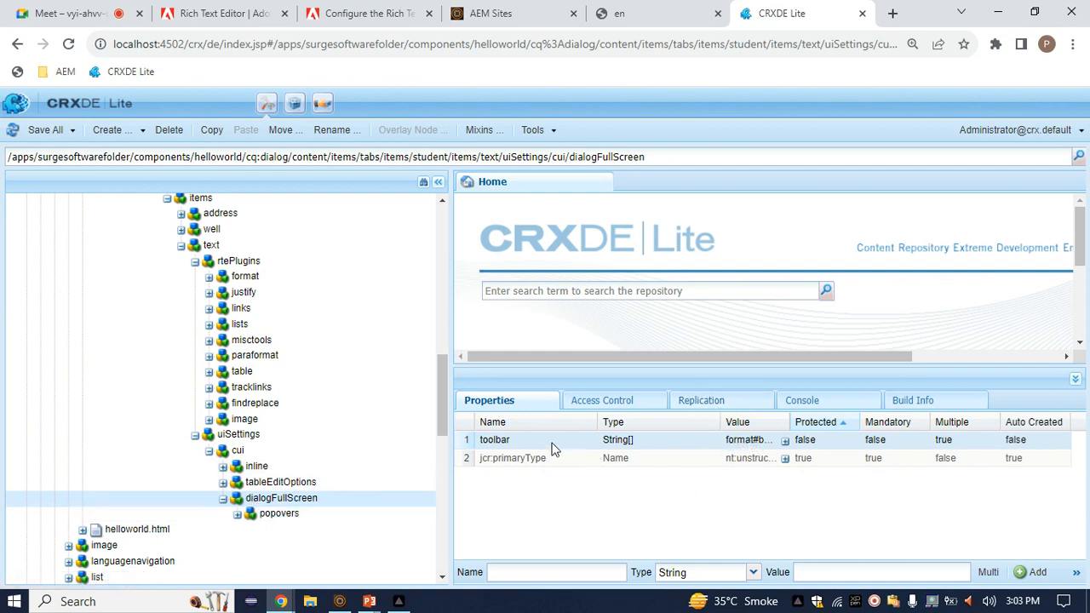
double_click(498, 440)
double_click(255, 466)
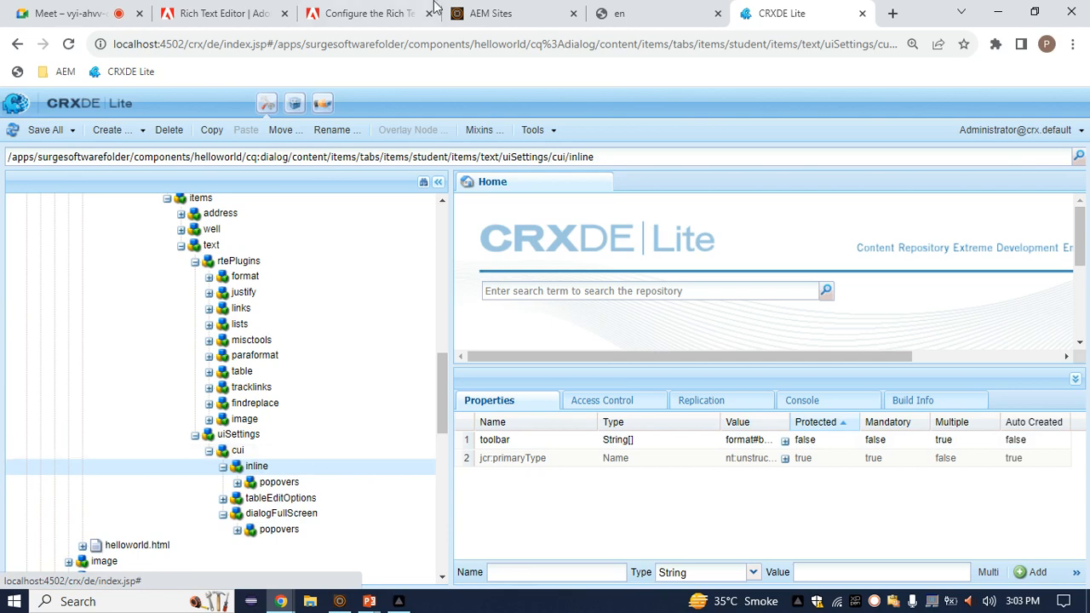
click(407, 10)
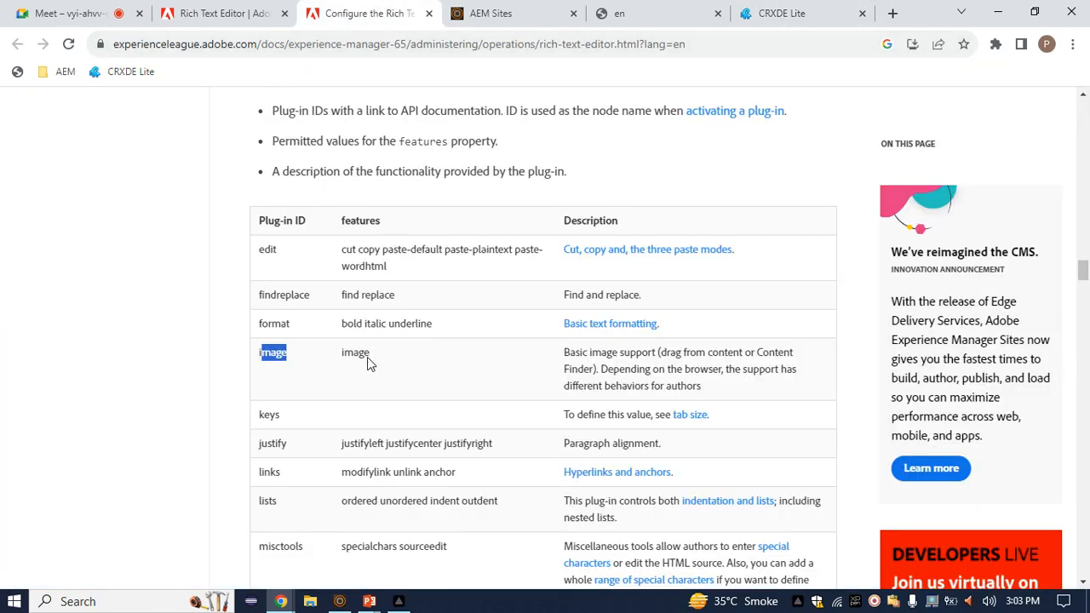
drag(373, 356, 655, 8)
click(805, 7)
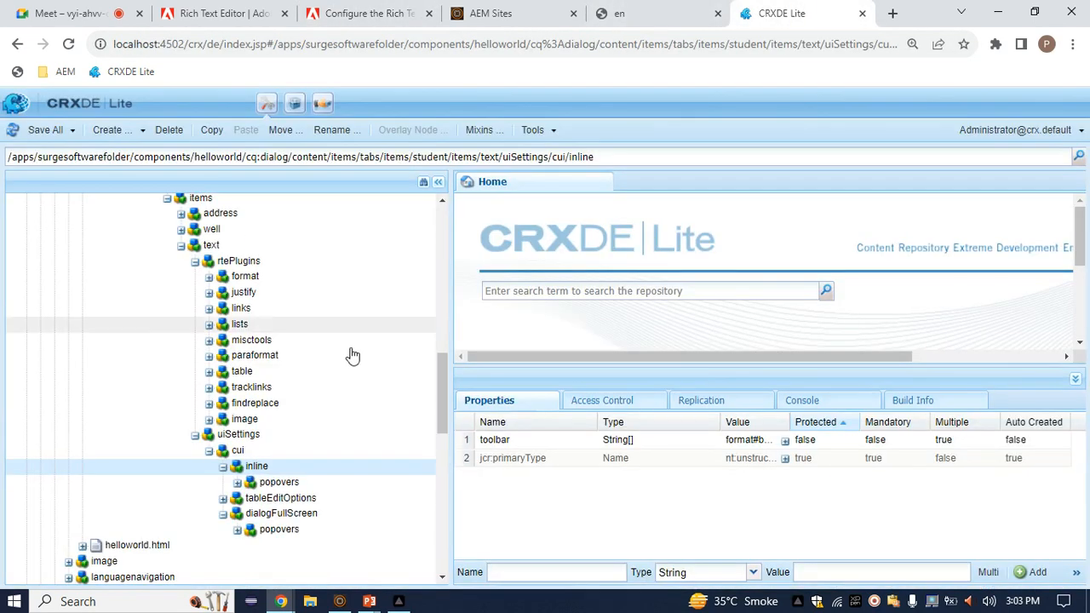
click(247, 420)
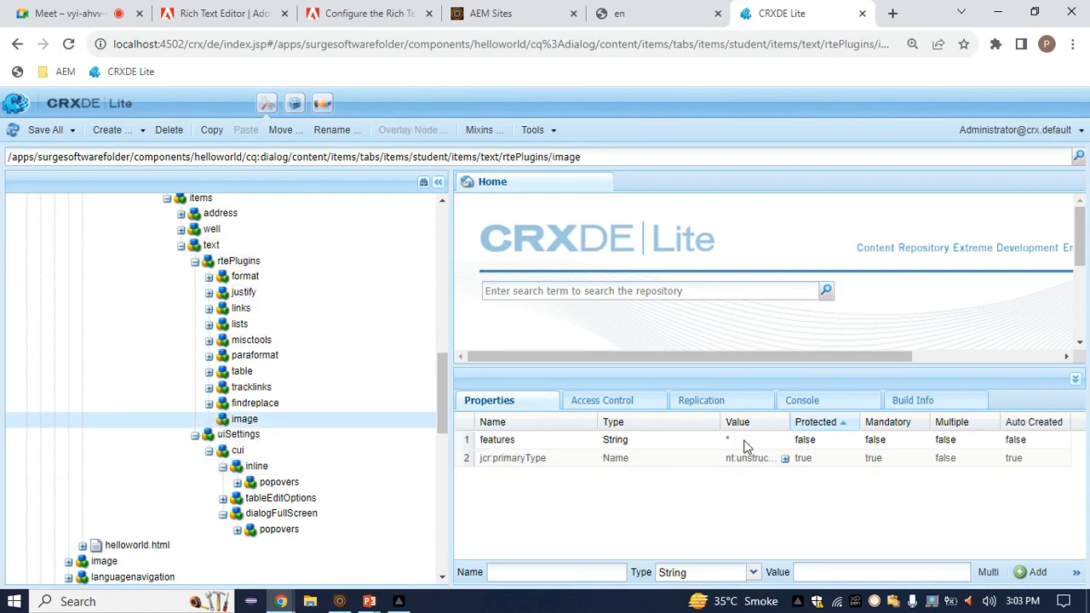
double_click(254, 482)
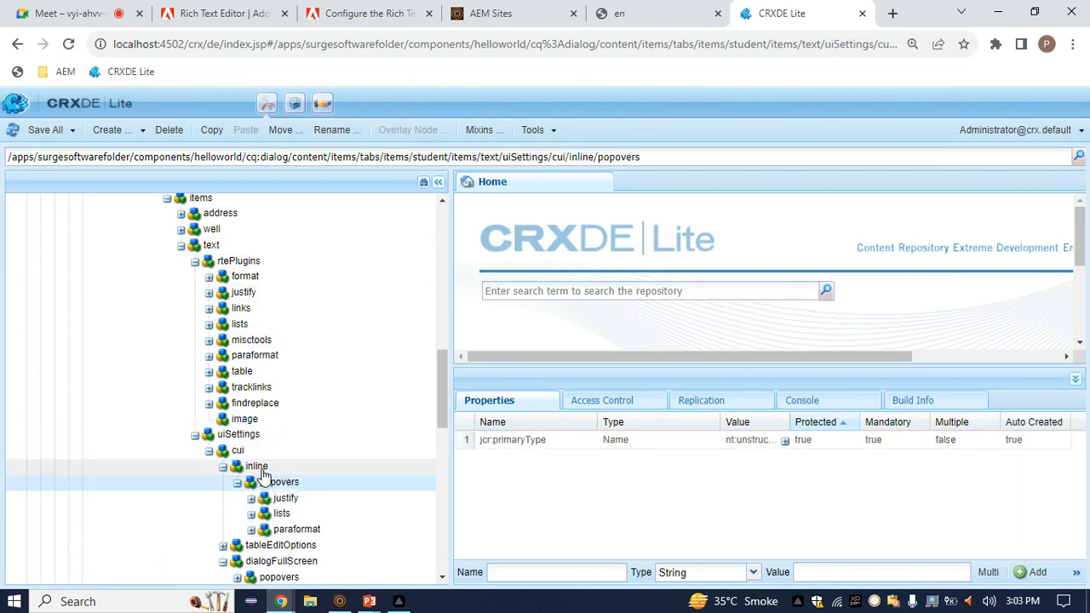
Step: Add the value image#image to the toolbar property of the inline node under uiSettings/cui and save the changes
click(260, 468)
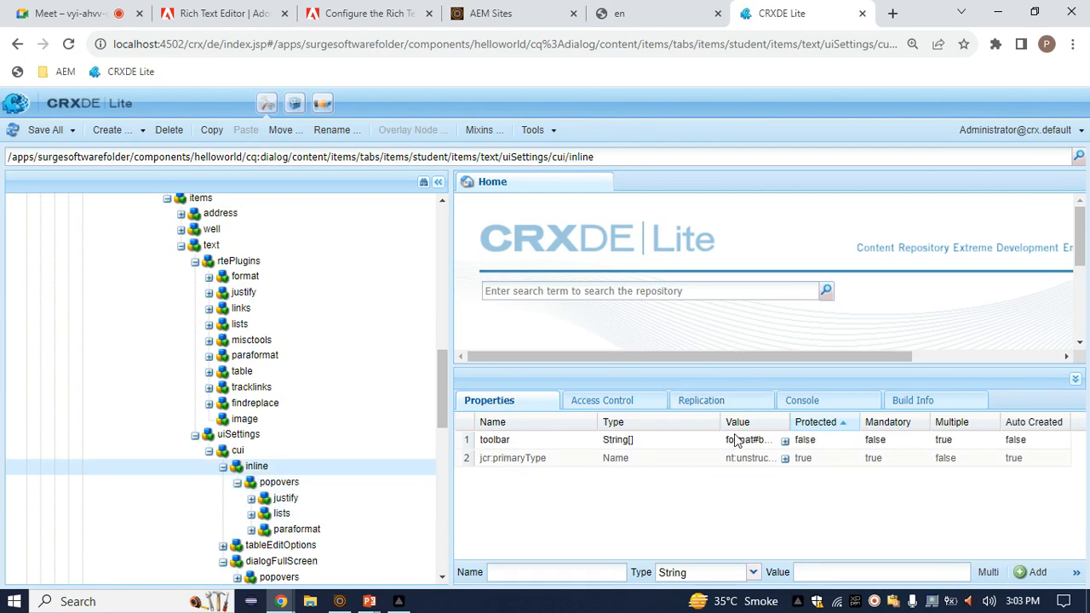
double_click(737, 440)
scroll(447, 375, down, 5)
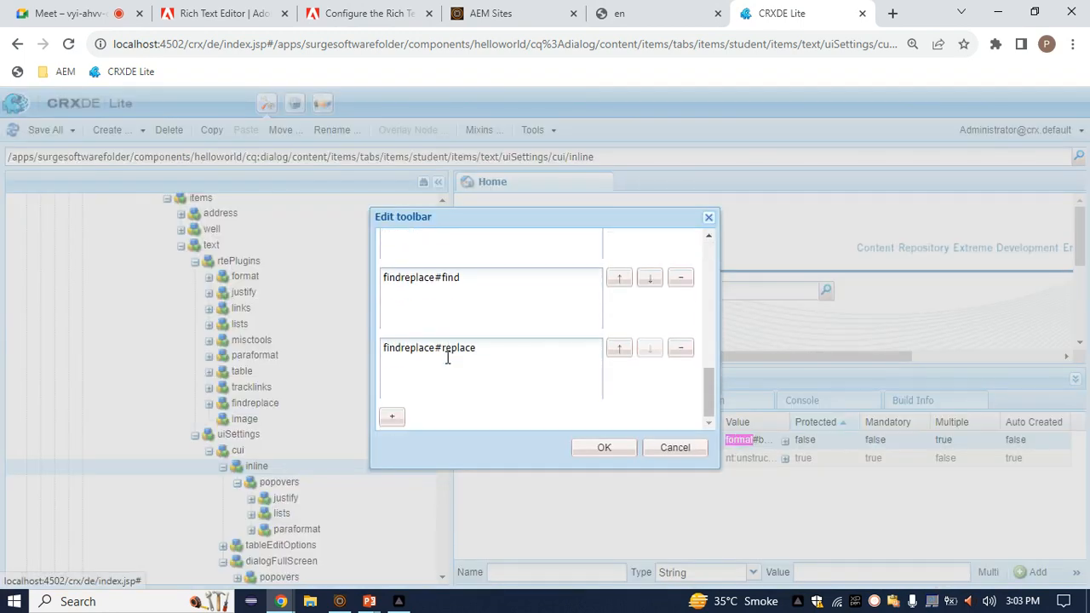
click(392, 416)
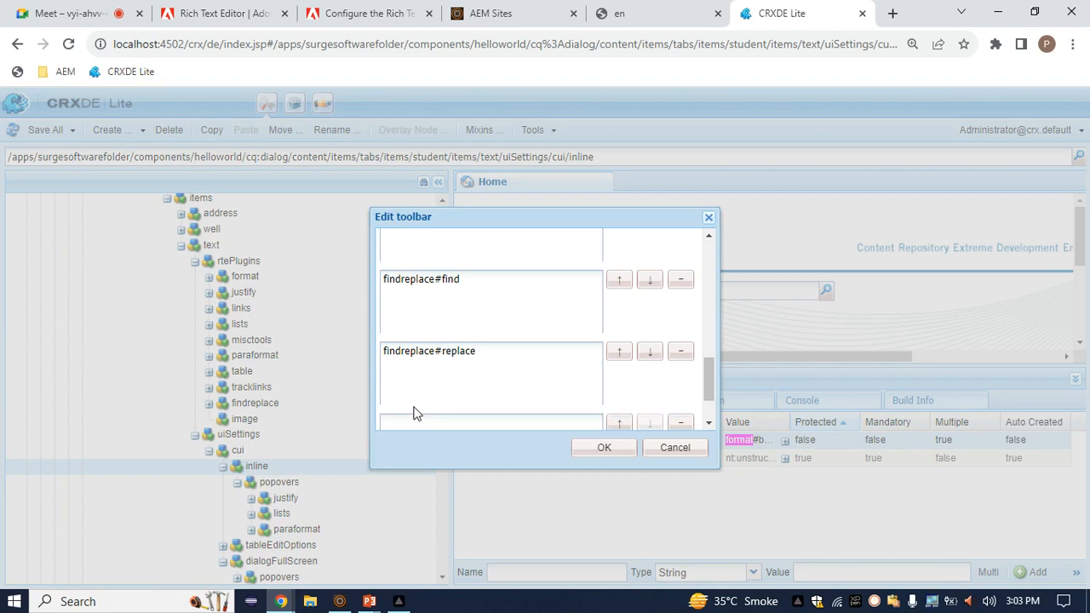
scroll(416, 413, down, 1)
click(429, 355)
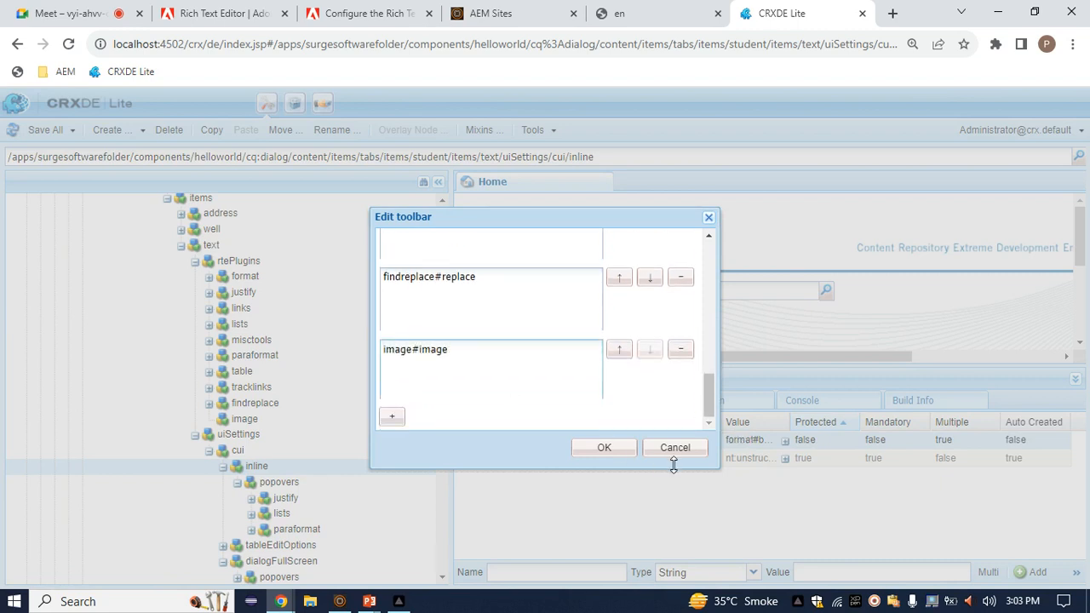
click(604, 447)
key(ctrl+s)
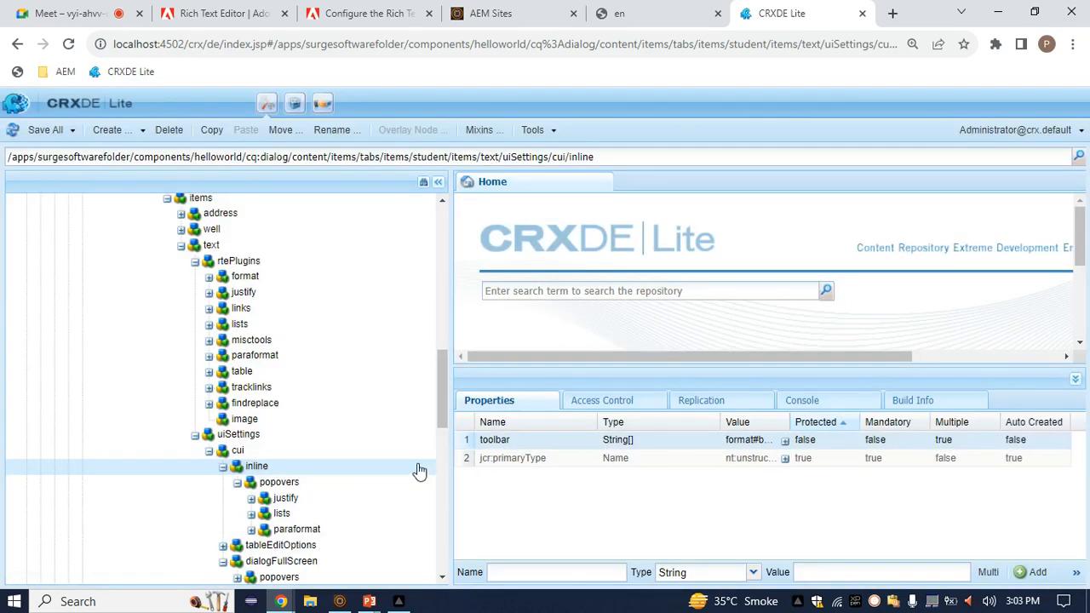
Step: Copy the plug-in ID spellcheck from the plug-in table in the Adobe Rich Text Editor documentation
scroll(418, 470, down, 3)
click(412, 9)
scroll(491, 334, down, 1)
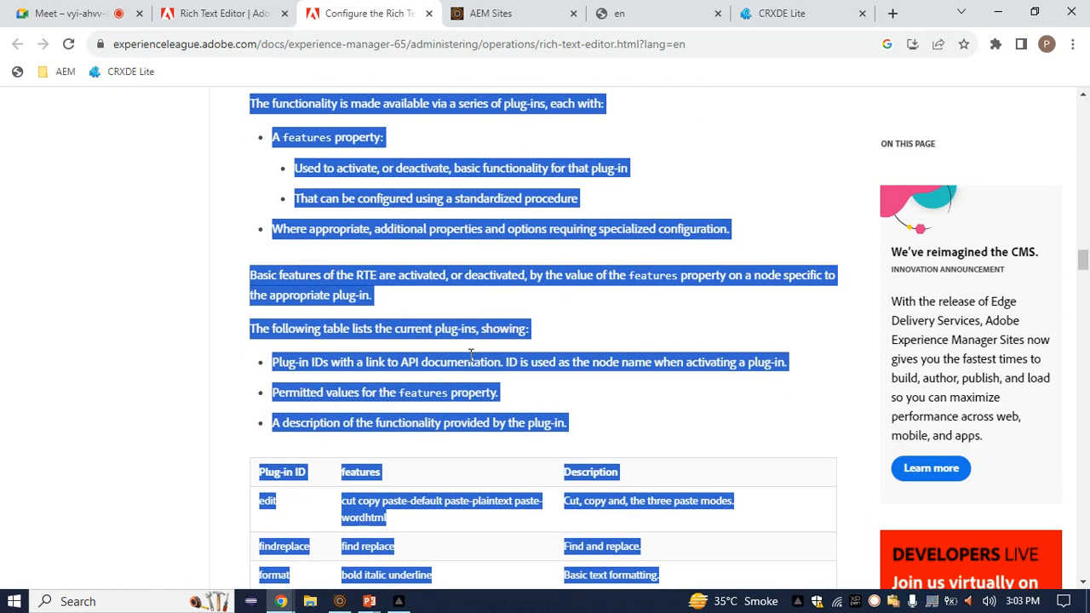
click(469, 356)
scroll(469, 355, down, 4)
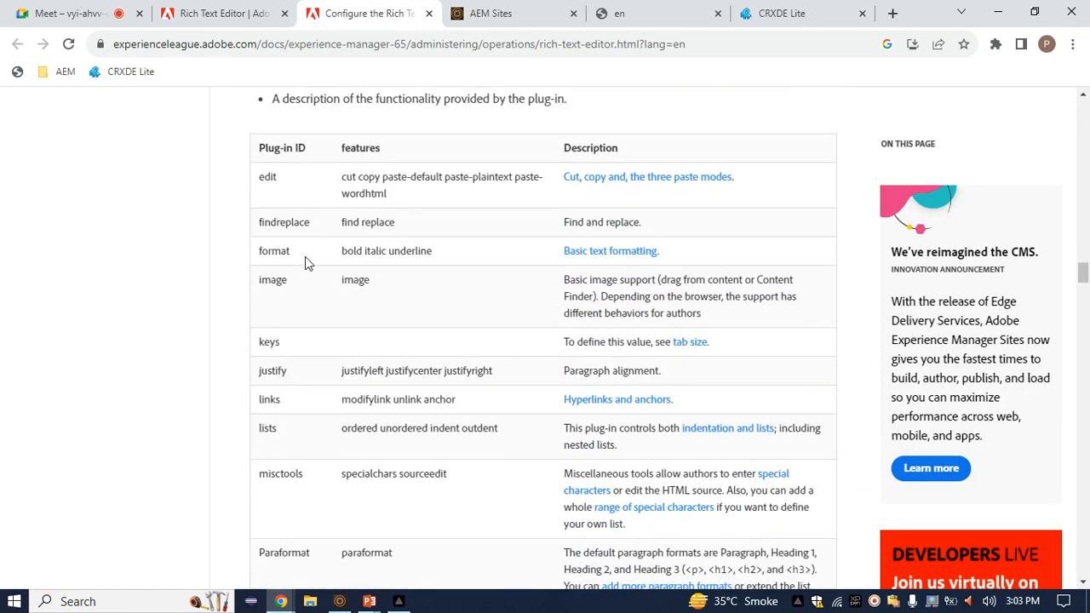
double_click(291, 220)
scroll(383, 287, down, 2)
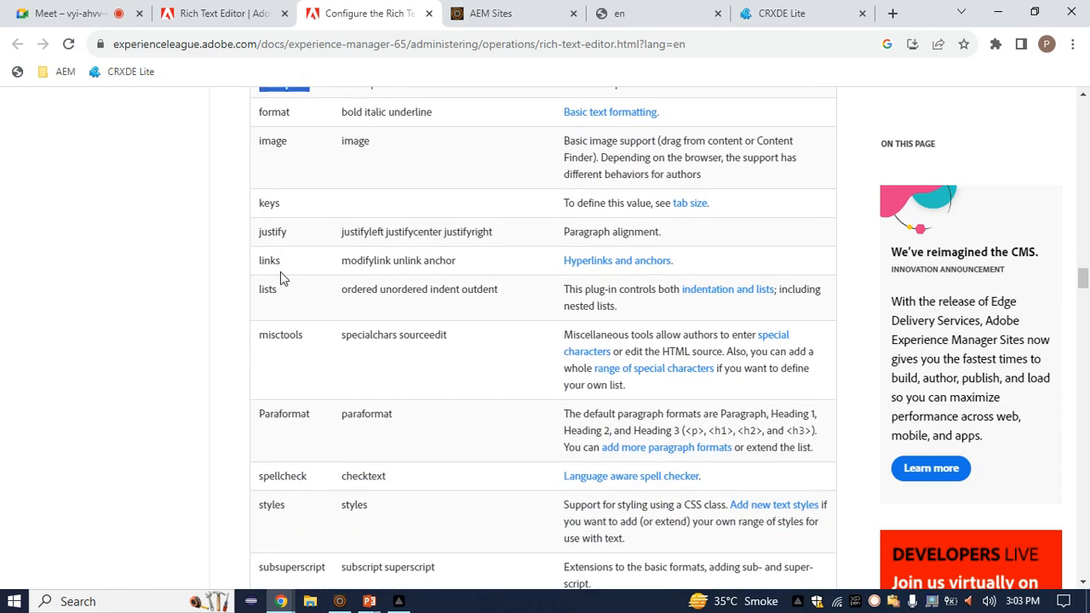
scroll(282, 281, down, 2)
scroll(285, 283, down, 1)
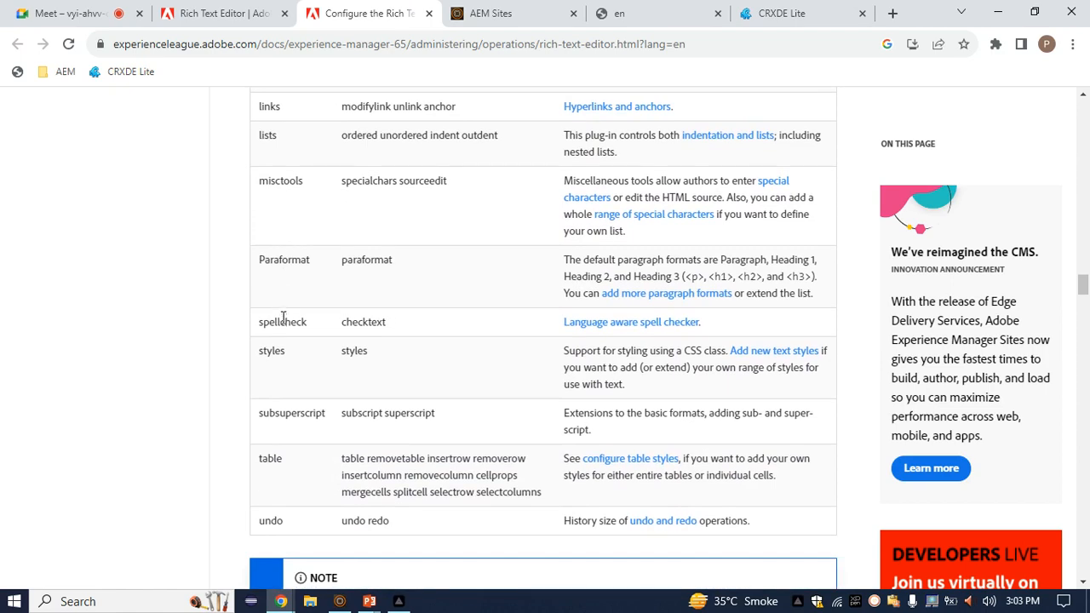
double_click(282, 324)
key(ctrl+c)
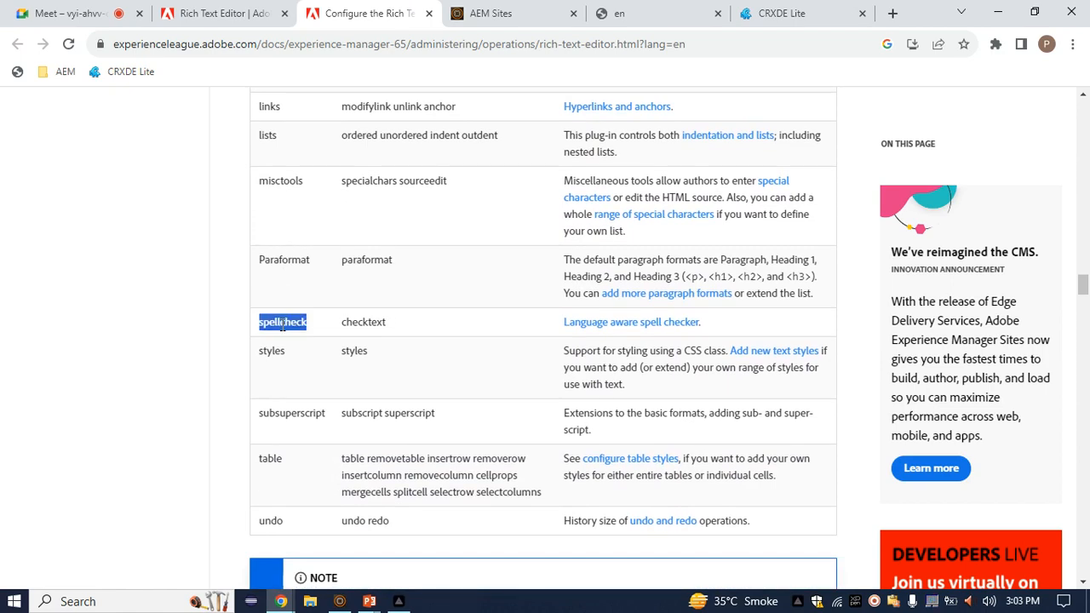
Step: In CRXDE Lite, create an nt:unstructured node named spellcheck under the text node's rtePlugins and save it
click(770, 13)
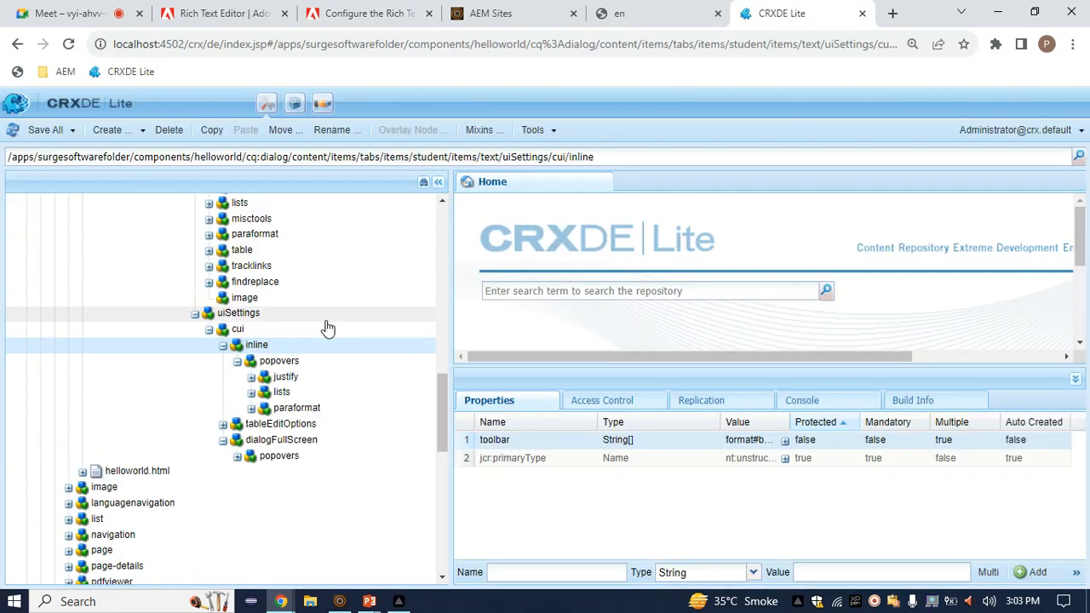
scroll(329, 329, up, 3)
scroll(328, 329, up, 1)
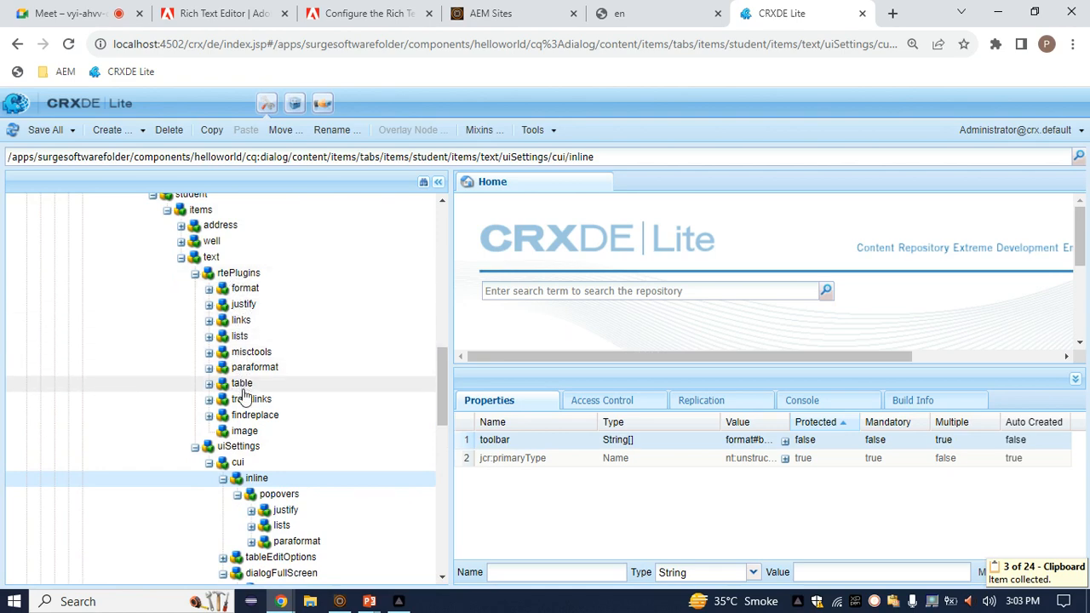
right_click(244, 274)
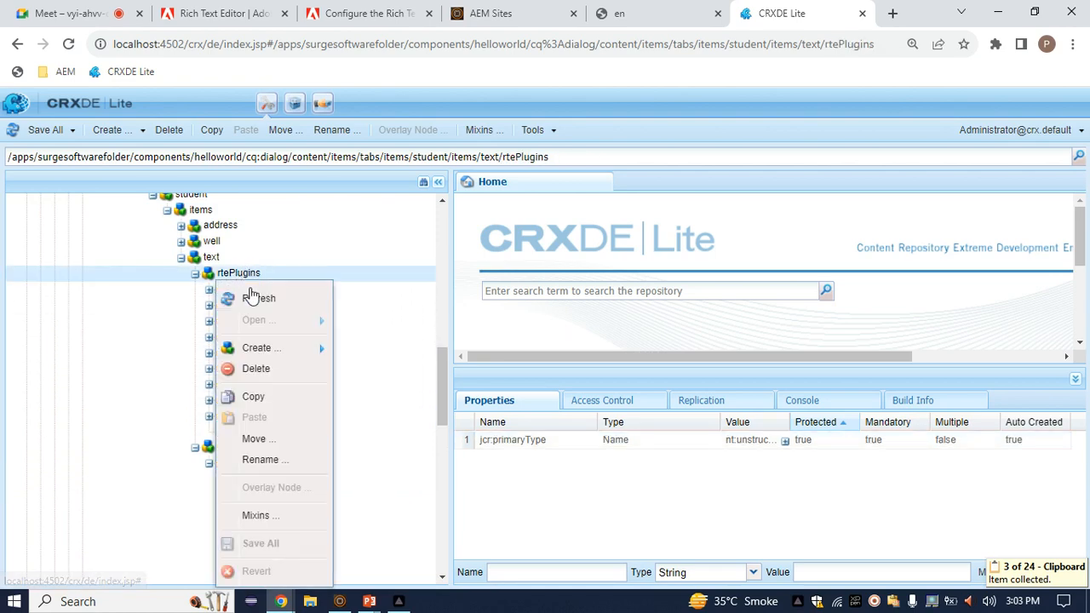
mouse_move(272, 355)
click(418, 351)
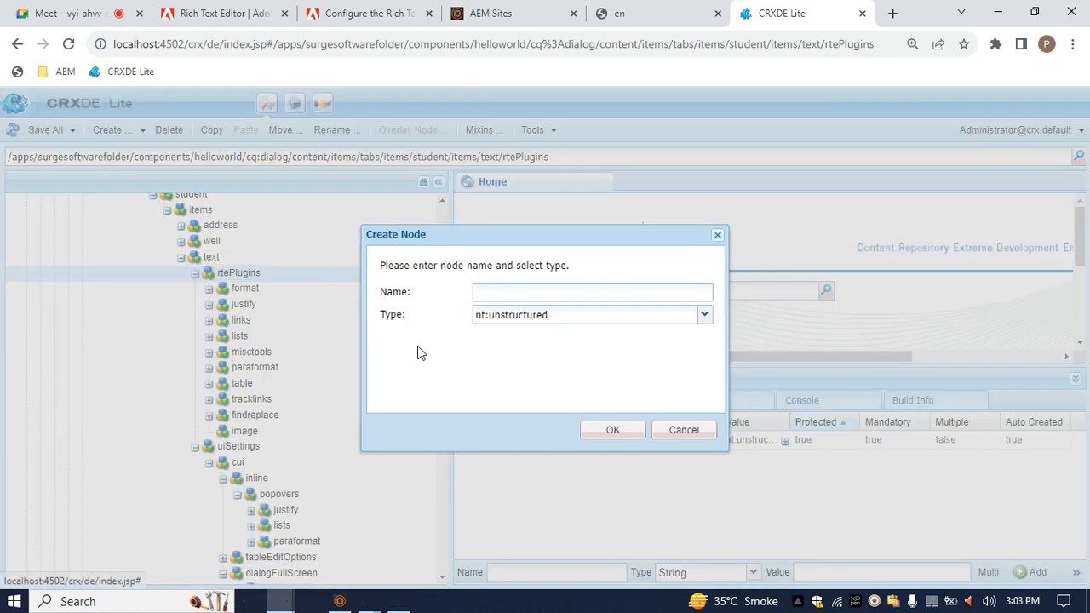
key(ctrl+v)
click(635, 430)
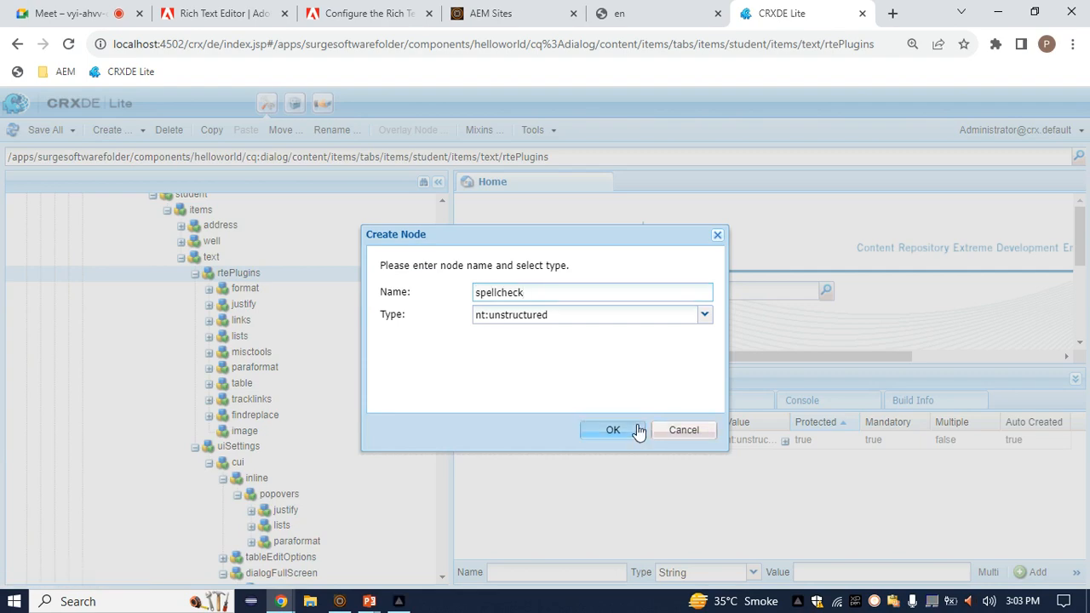
key(ctrl+s)
Step: Add the value spellcheck#checktext to the toolbar property of the inline node under uiSettings/cui
scroll(304, 440, down, 4)
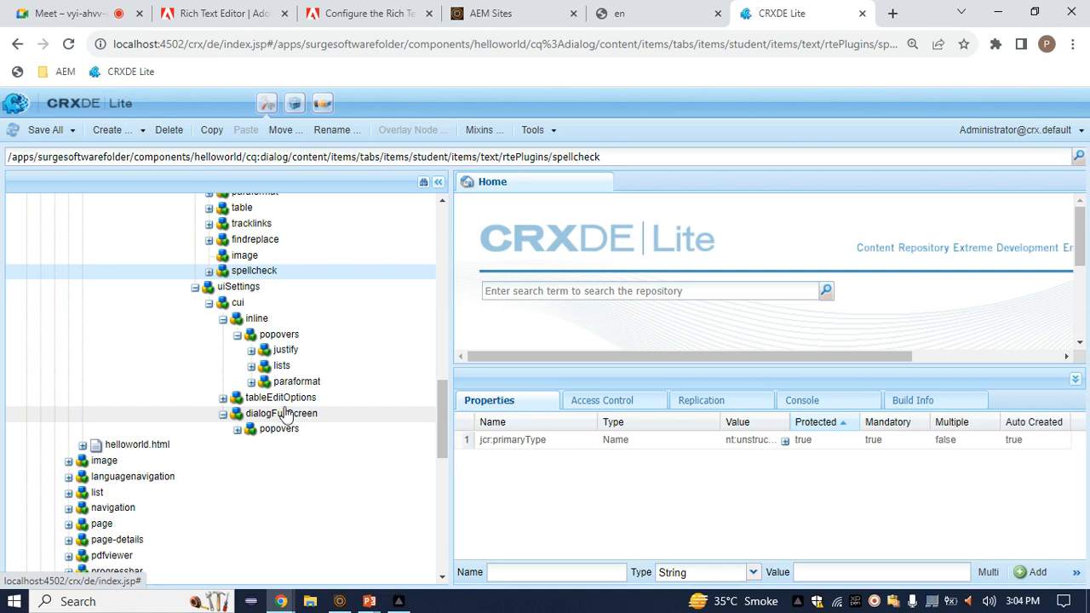
click(282, 416)
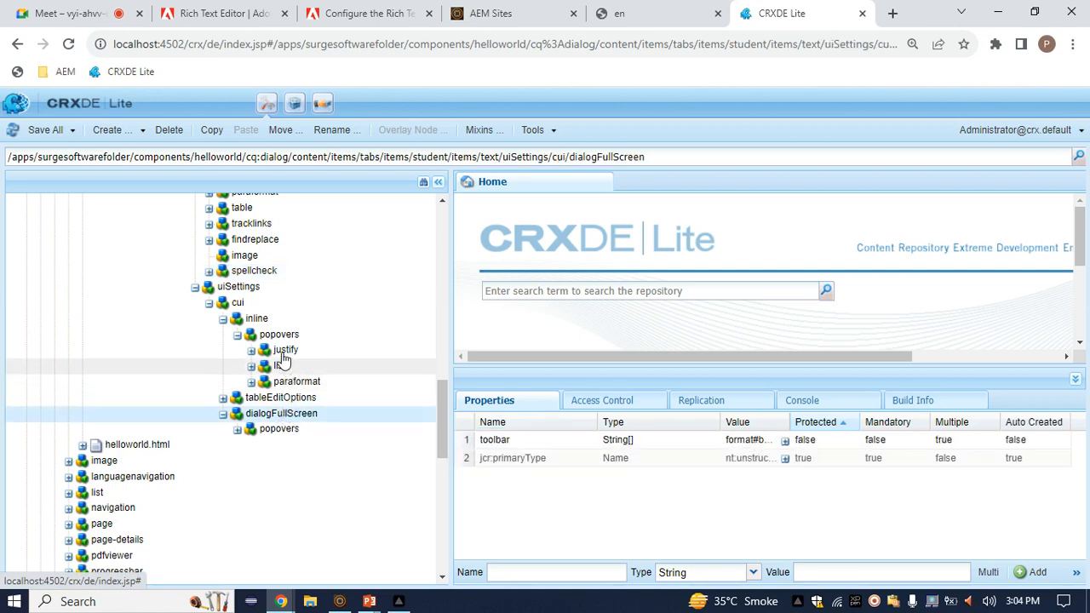
click(257, 320)
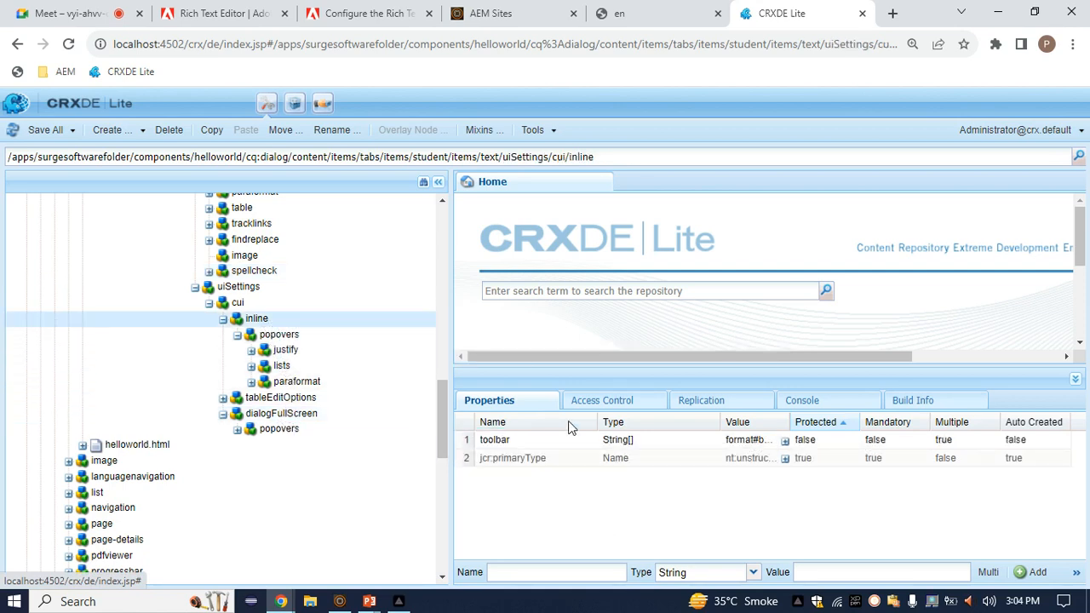
double_click(588, 444)
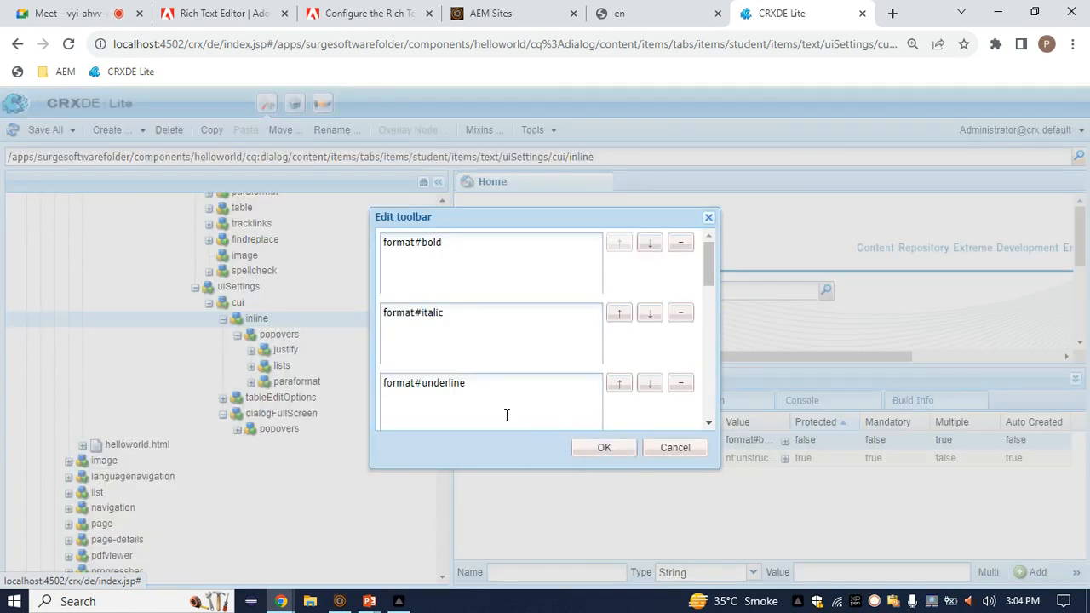
scroll(506, 415, down, 10)
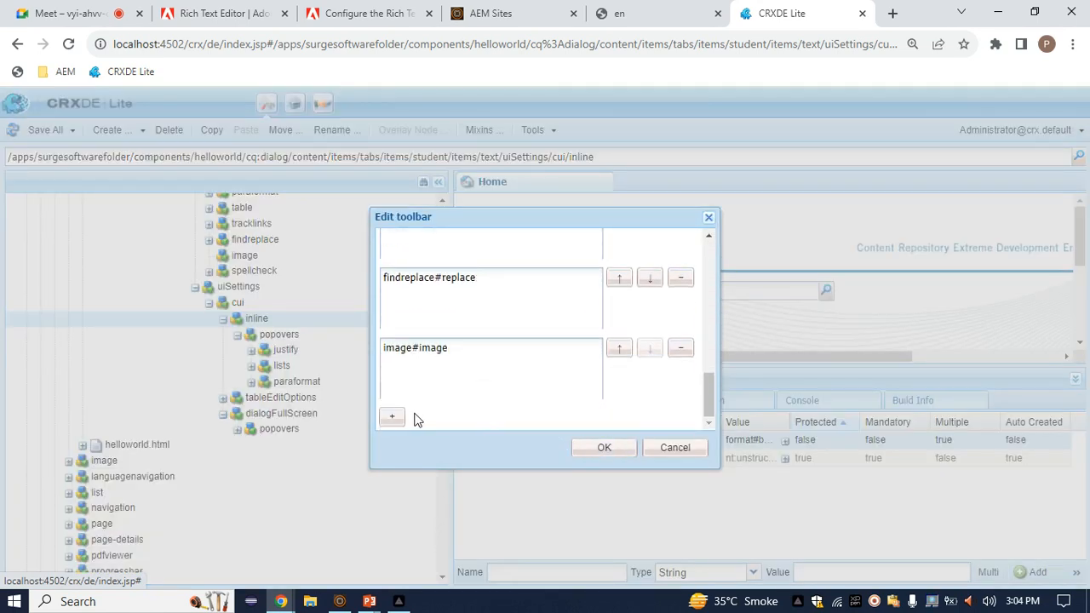
click(392, 417)
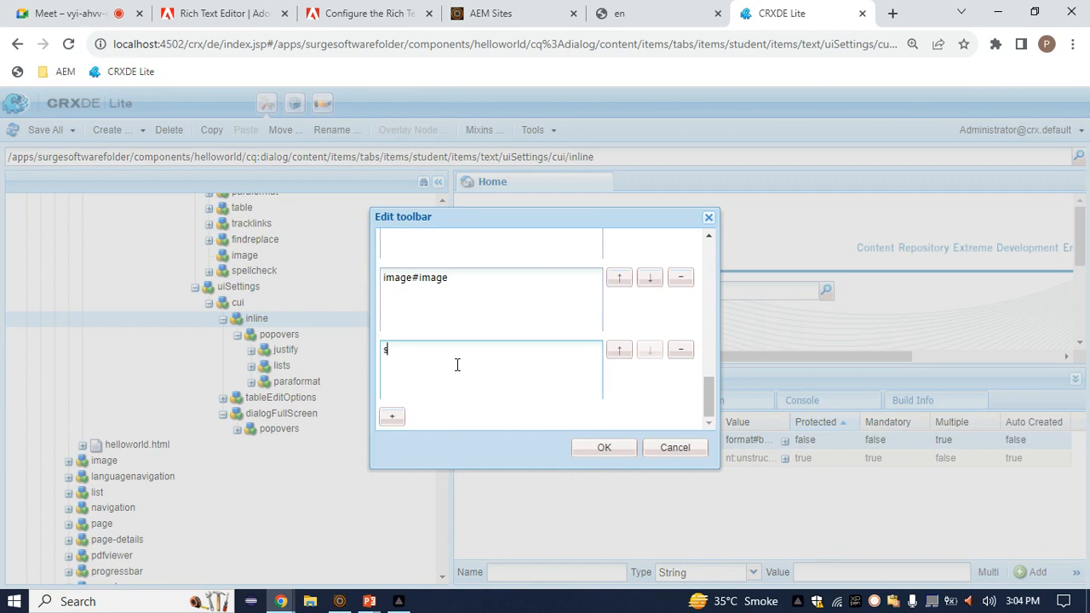
text(spellcheck#checktext)
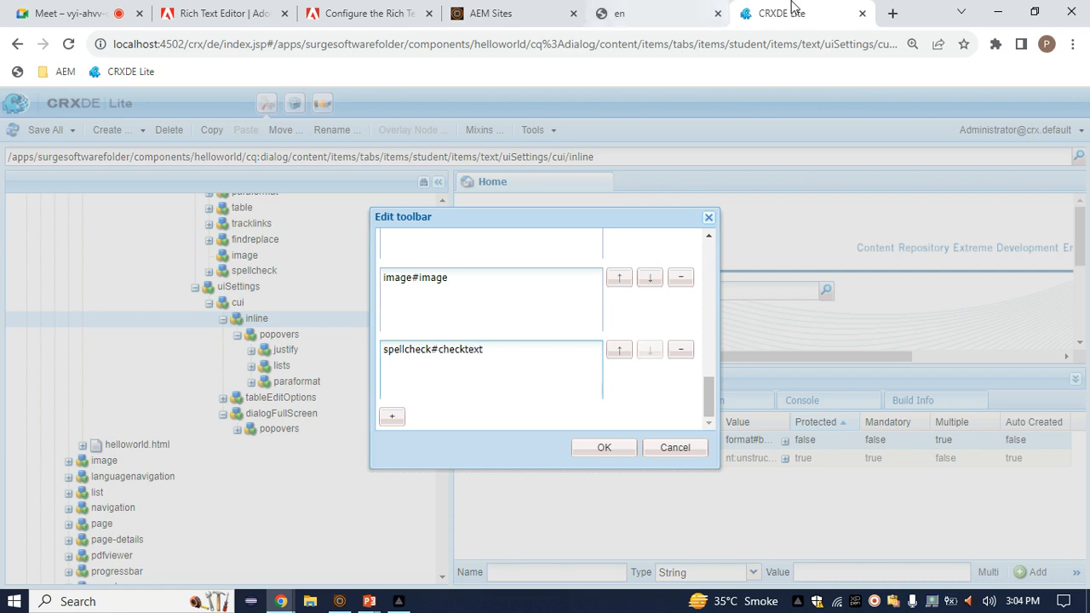
Step: Check the spellcheck plug-in's feature name in the Adobe documentation and confirm the inline toolbar edit in CRXDE Lite
click(367, 13)
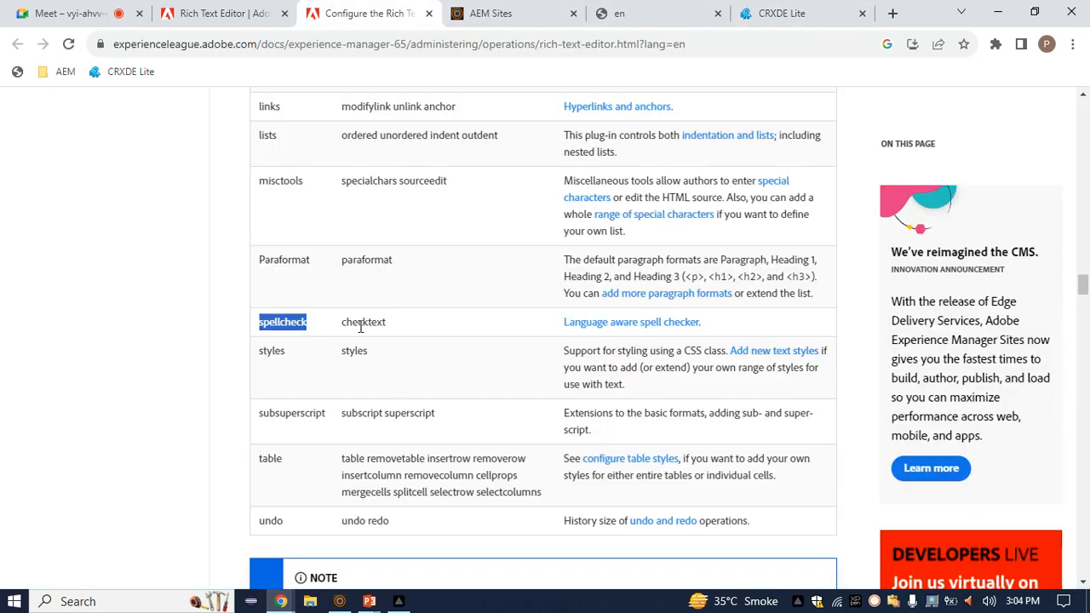
double_click(360, 323)
click(820, 10)
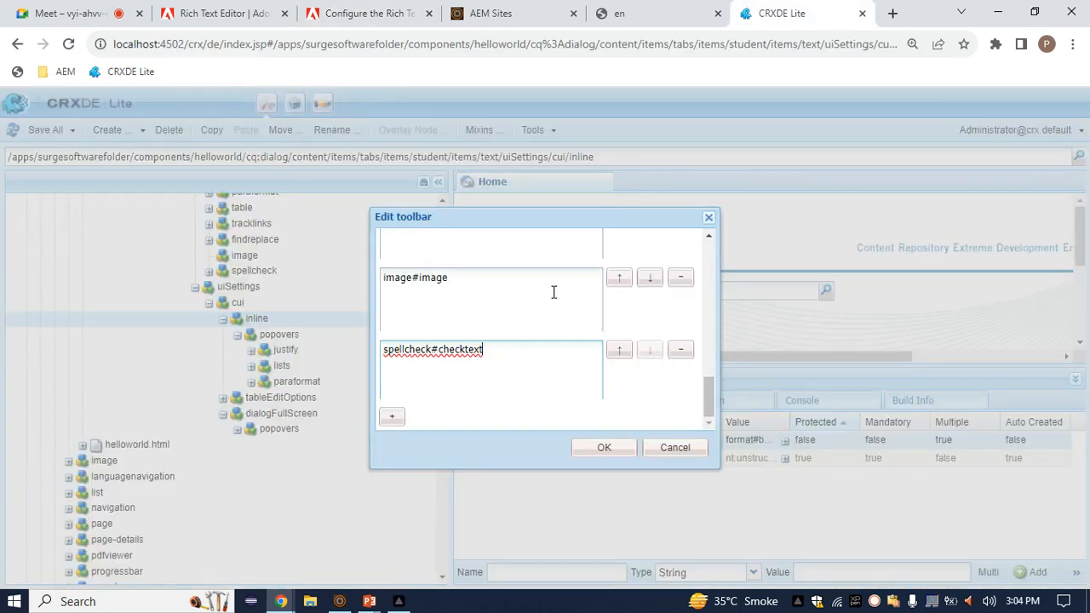
click(604, 448)
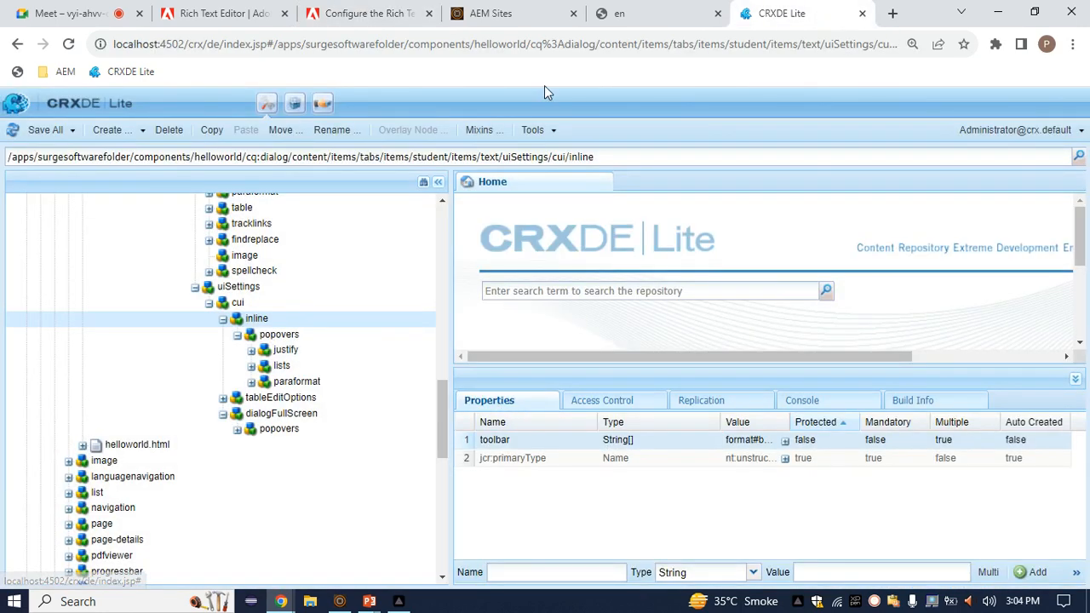
Step: Reload the en page in the AEM editor and open the Hello World component's dialog with its rich text editor active
click(620, 15)
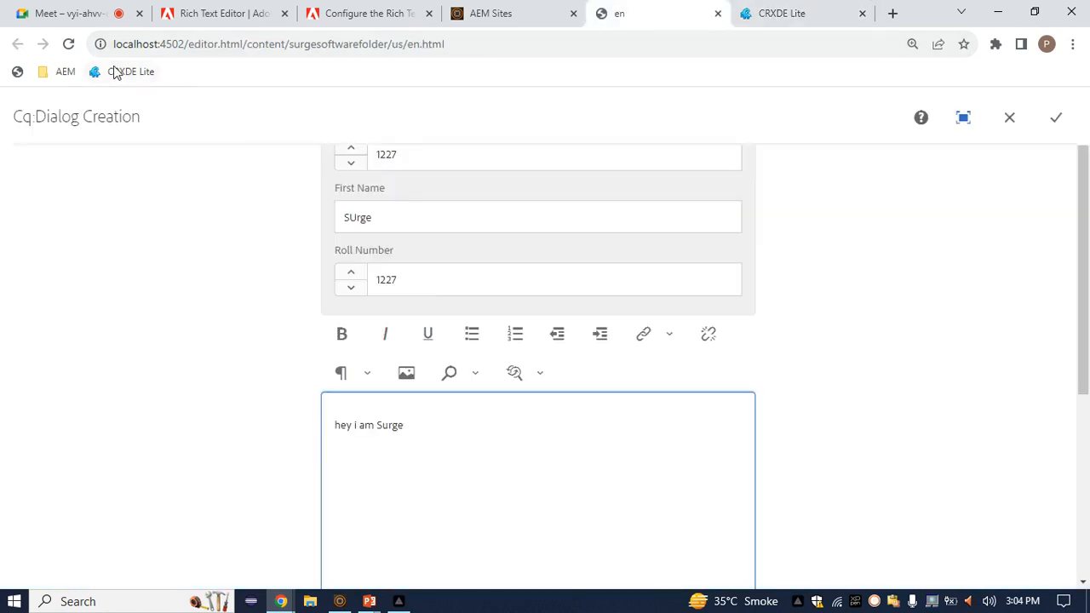
click(70, 43)
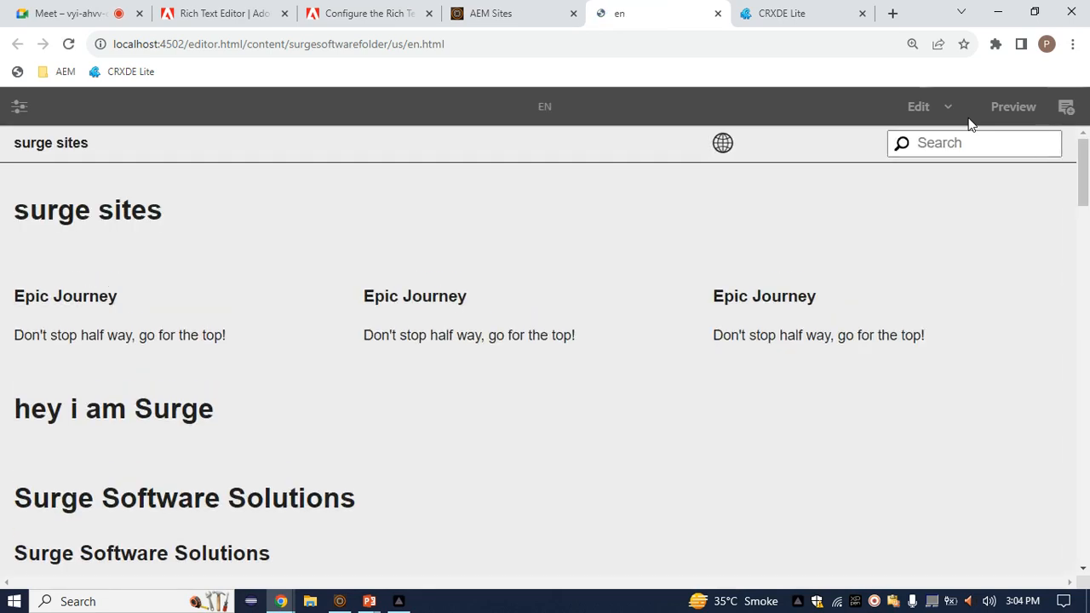
click(215, 436)
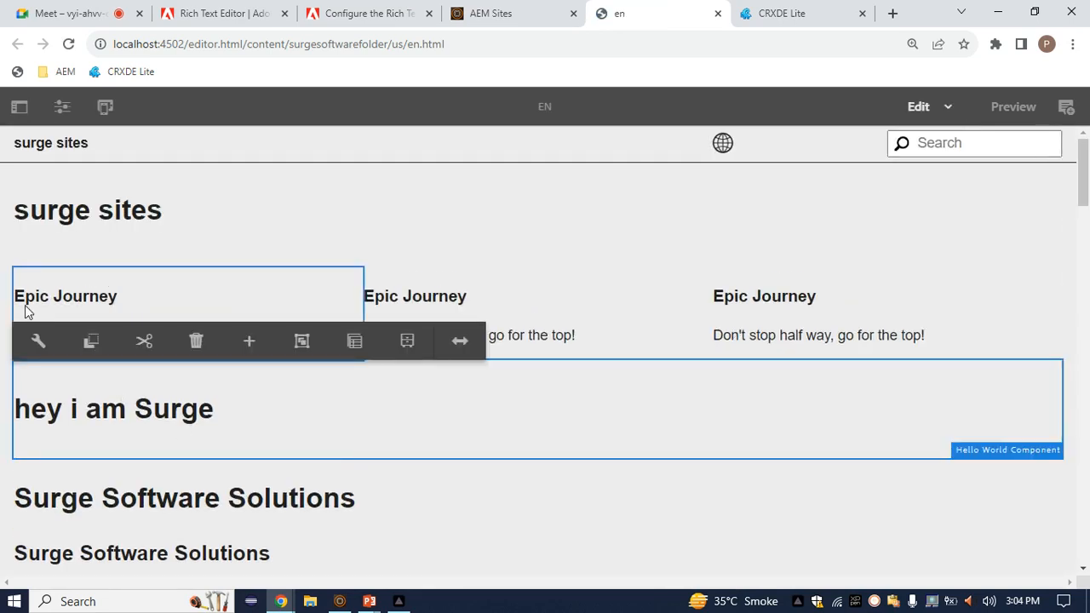
click(38, 341)
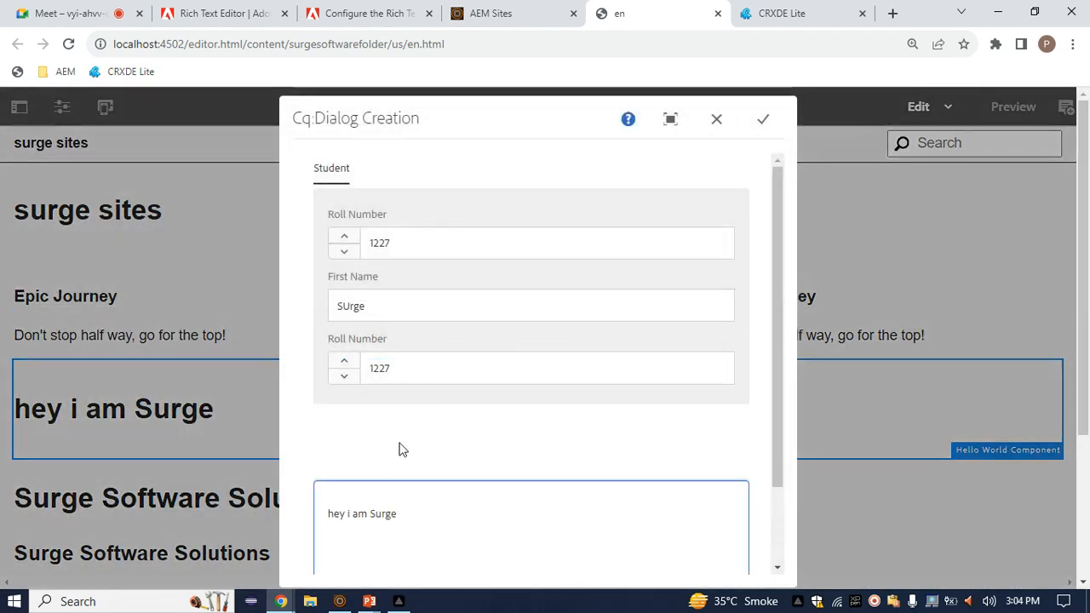
scroll(401, 448, down, 2)
click(449, 409)
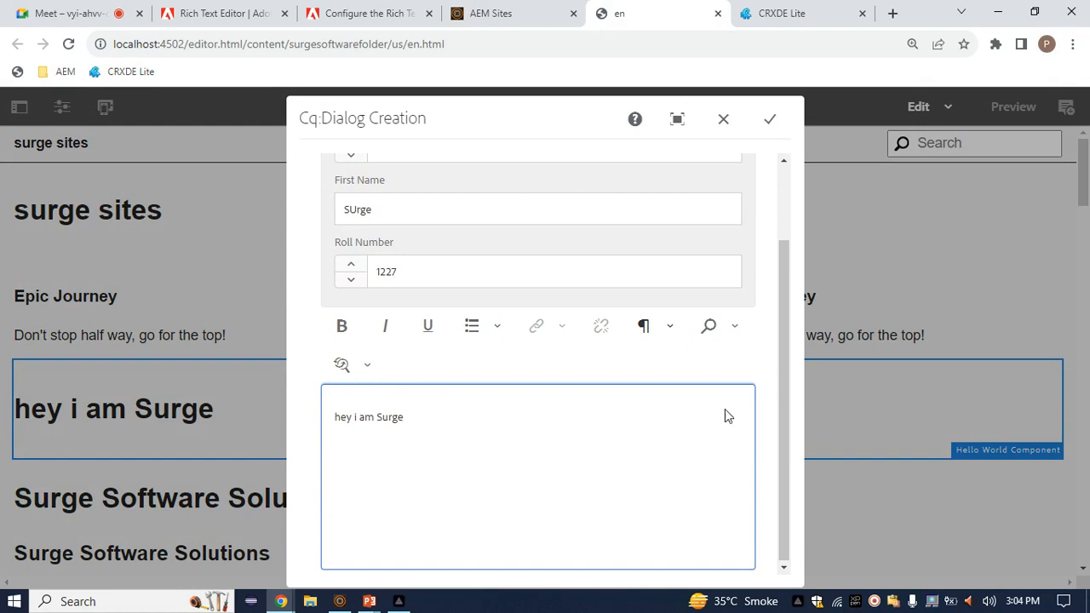
Step: Delete the text "hey i am Surge" from the dialog's rich text editor
drag(412, 424, 318, 418)
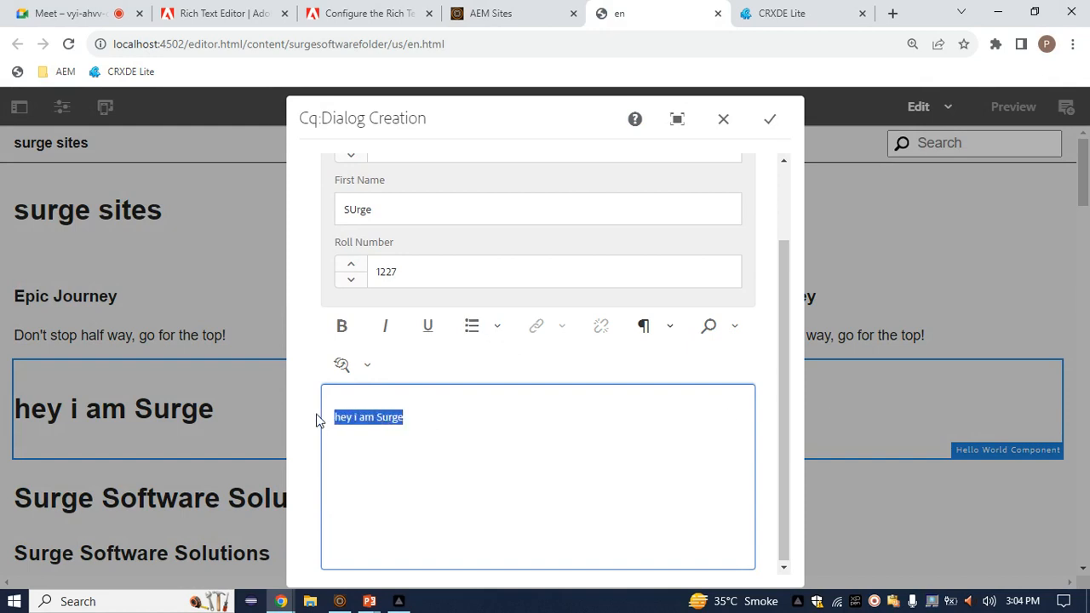
key(BackSpace)
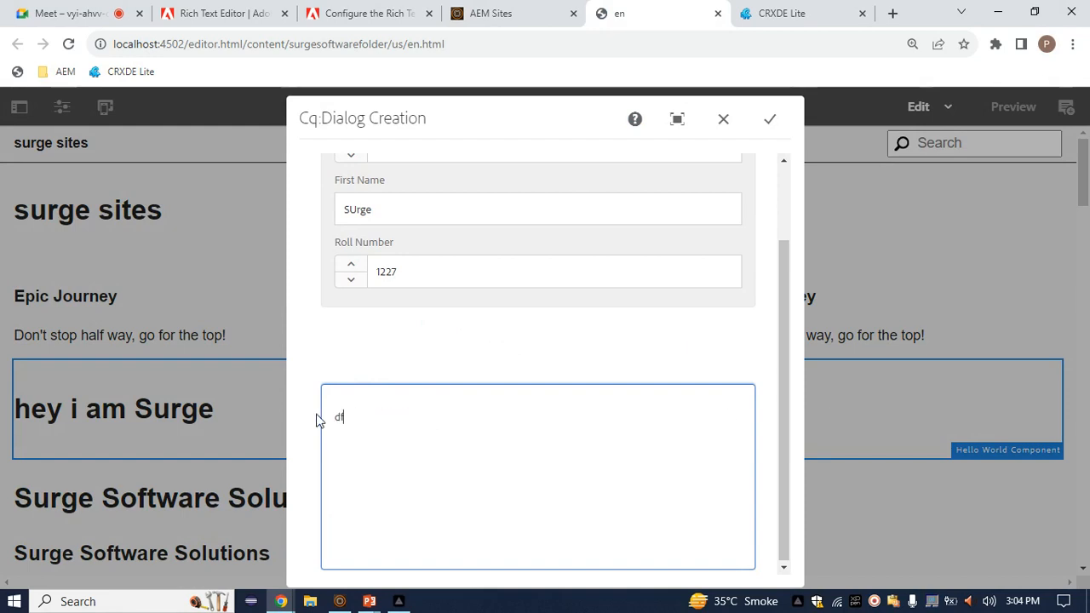
click(464, 460)
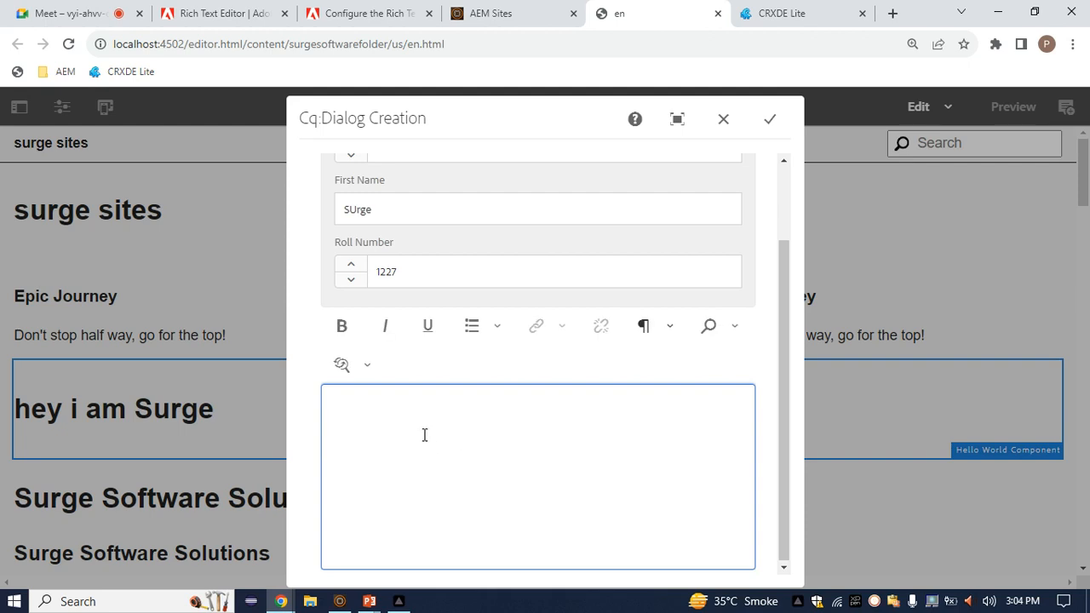
Step: Look for the spell-check tool in the rich text editor's toolbars, in both the normal and full-screen dialog views
click(369, 364)
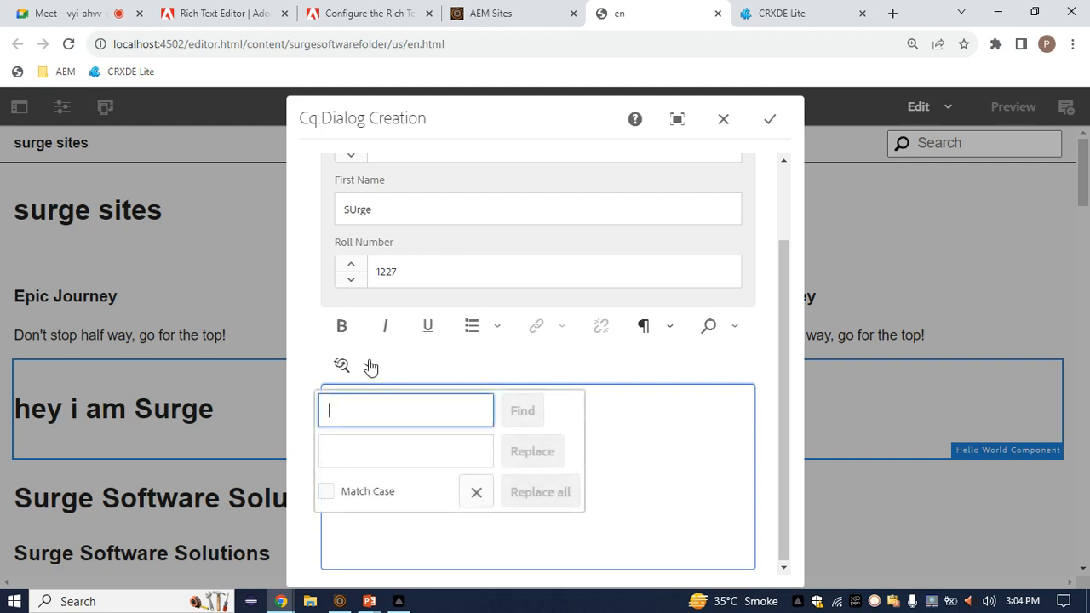
click(680, 120)
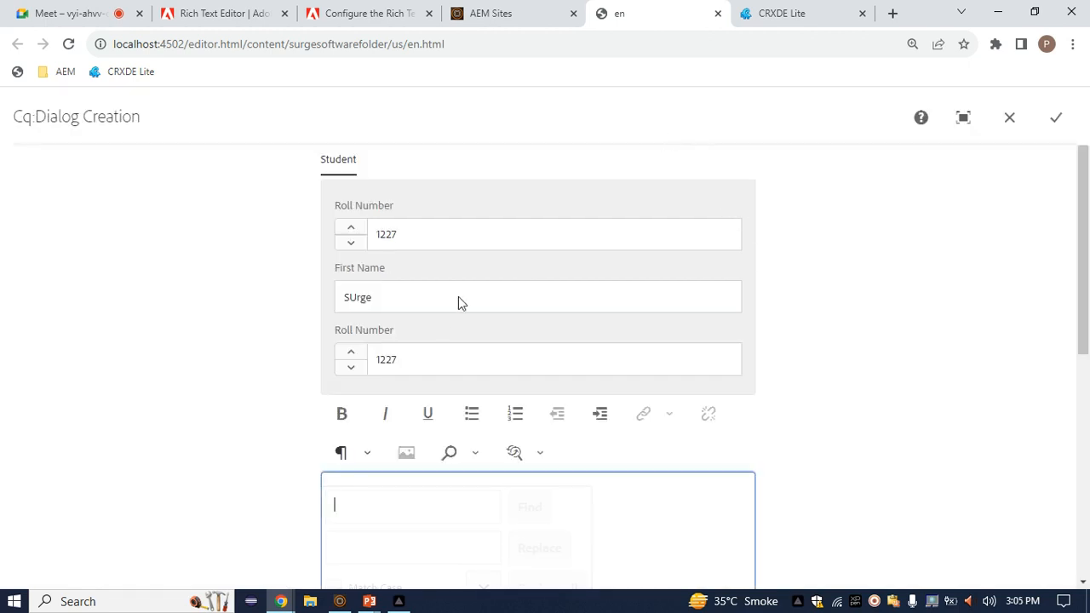
click(536, 451)
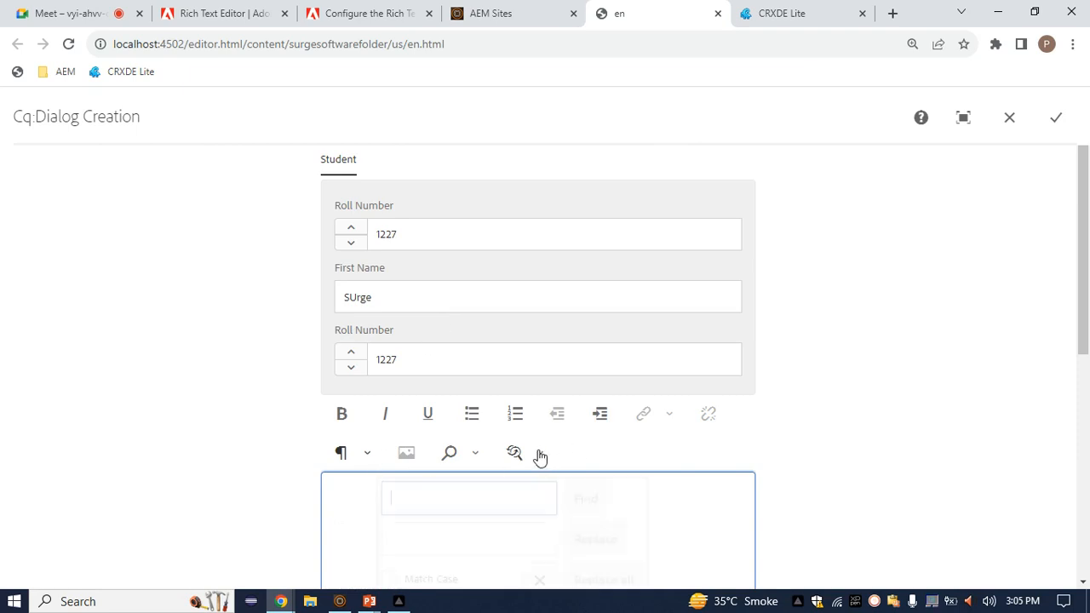
click(887, 429)
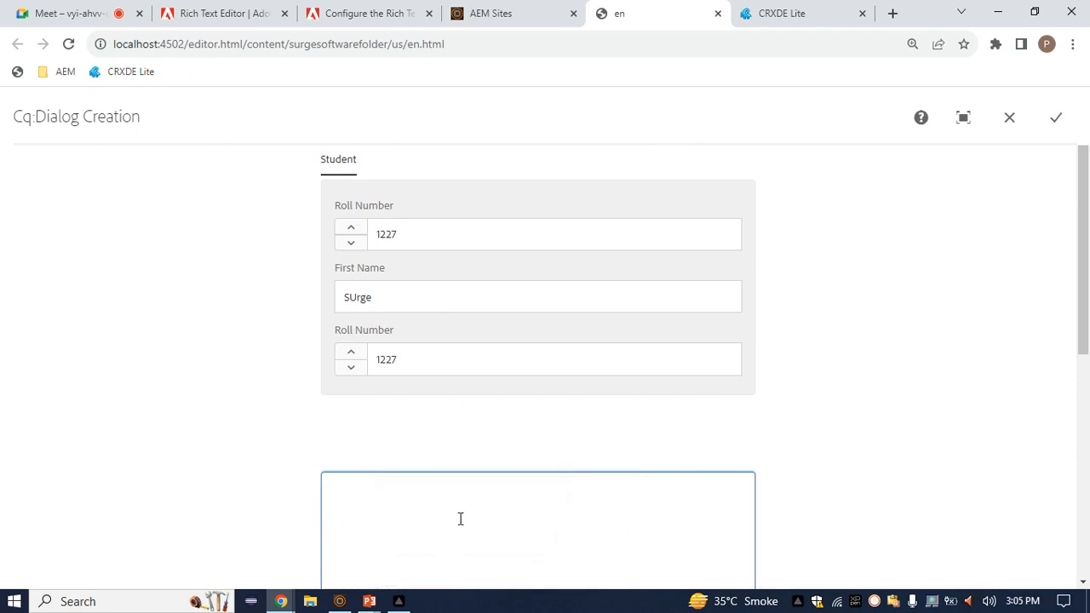
click(964, 120)
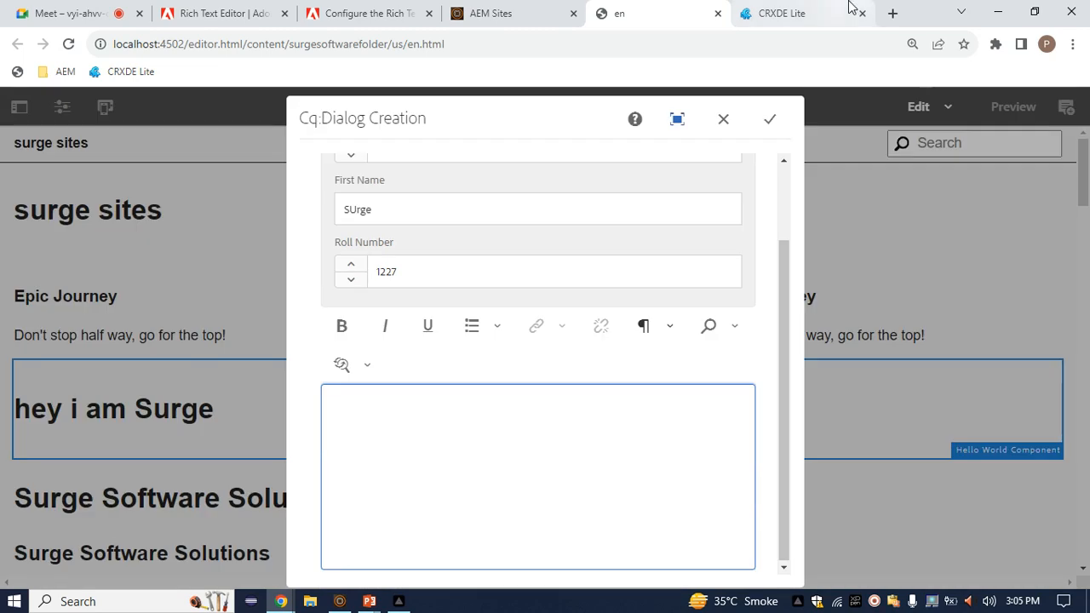
Step: In CRXDE Lite, add a String property named features with the value * to the spellcheck node under rtePlugins and save it
click(851, 12)
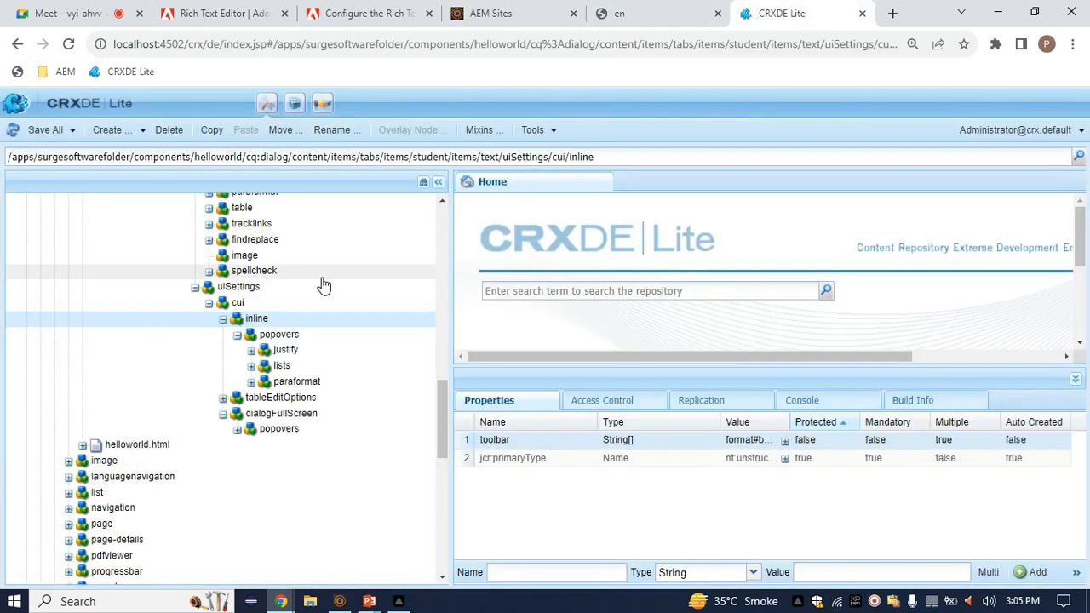
click(269, 271)
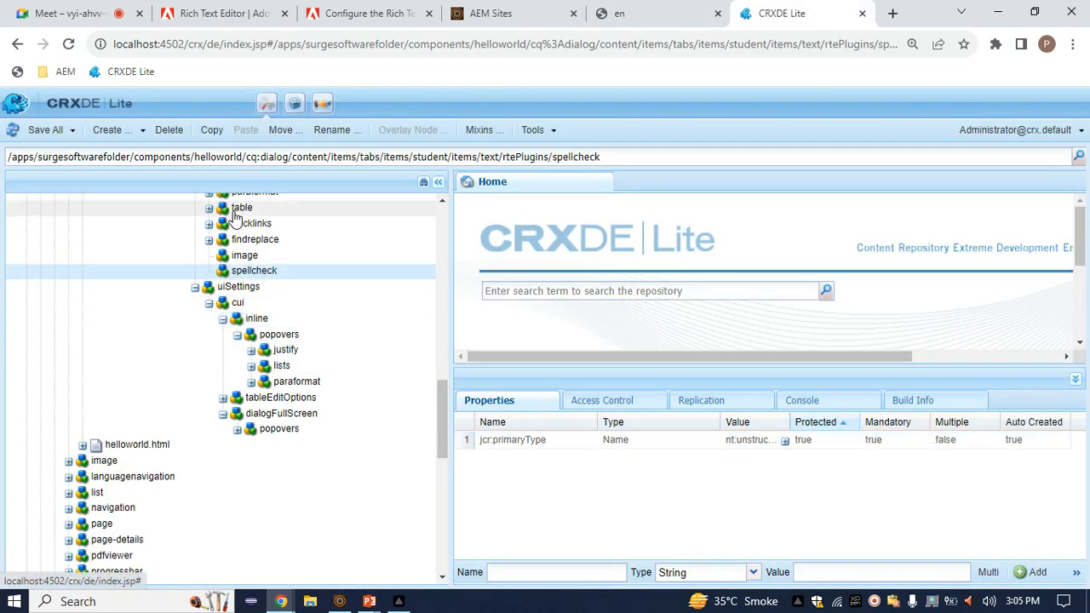
click(504, 572)
text(f)
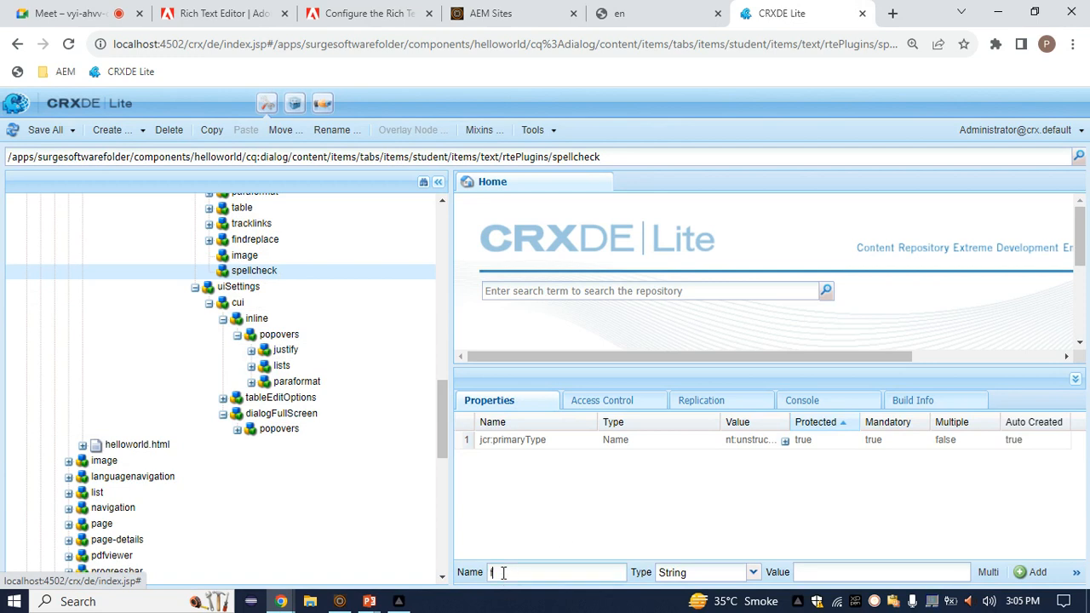
text(eatures)
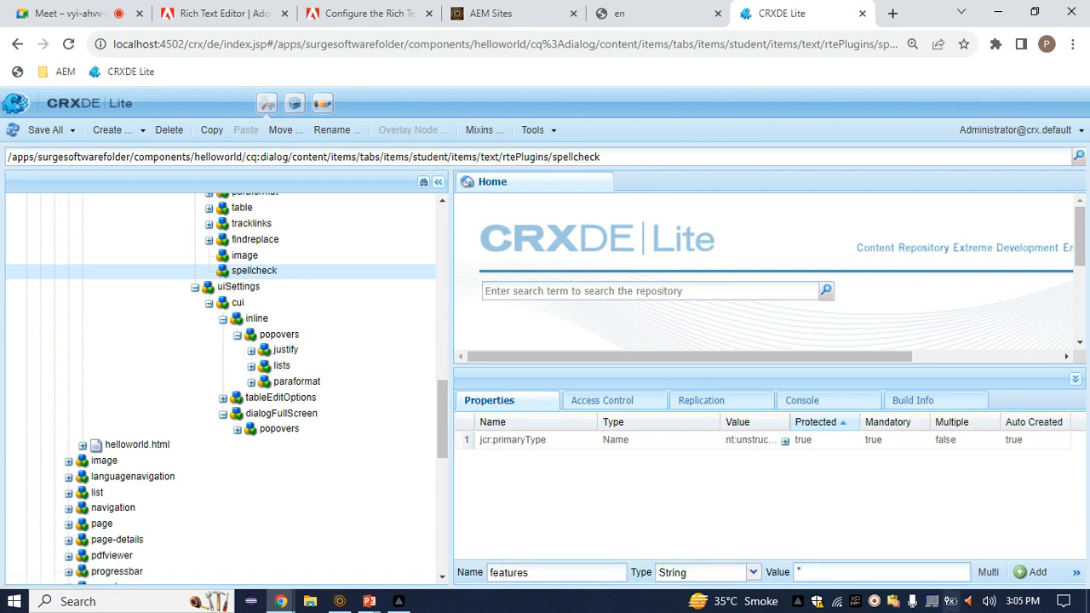
click(1038, 572)
key(ctrl+s)
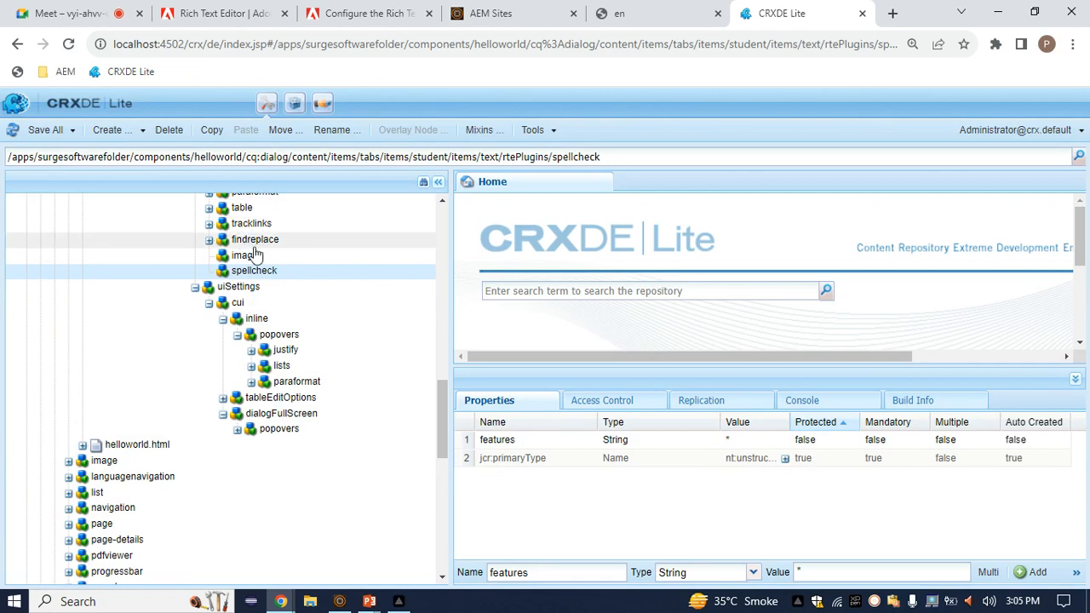
Step: Reload the en page in the AEM editor to apply the new spellcheck property
click(685, 10)
click(69, 47)
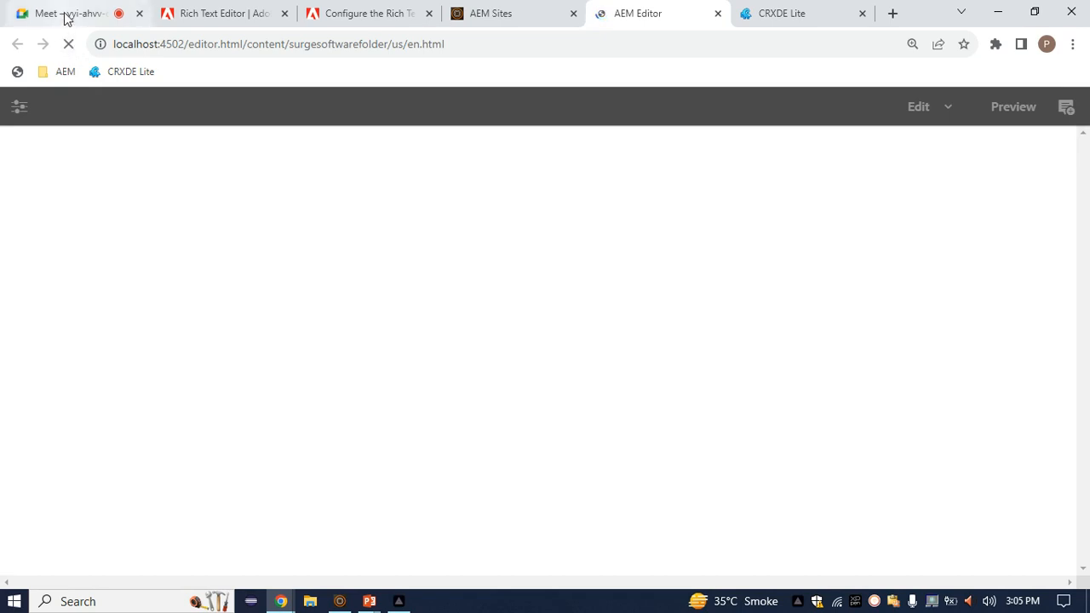
Step: Switch to Google Meet, admit the participant waiting to join the call, and return to CRXDE Lite
click(66, 14)
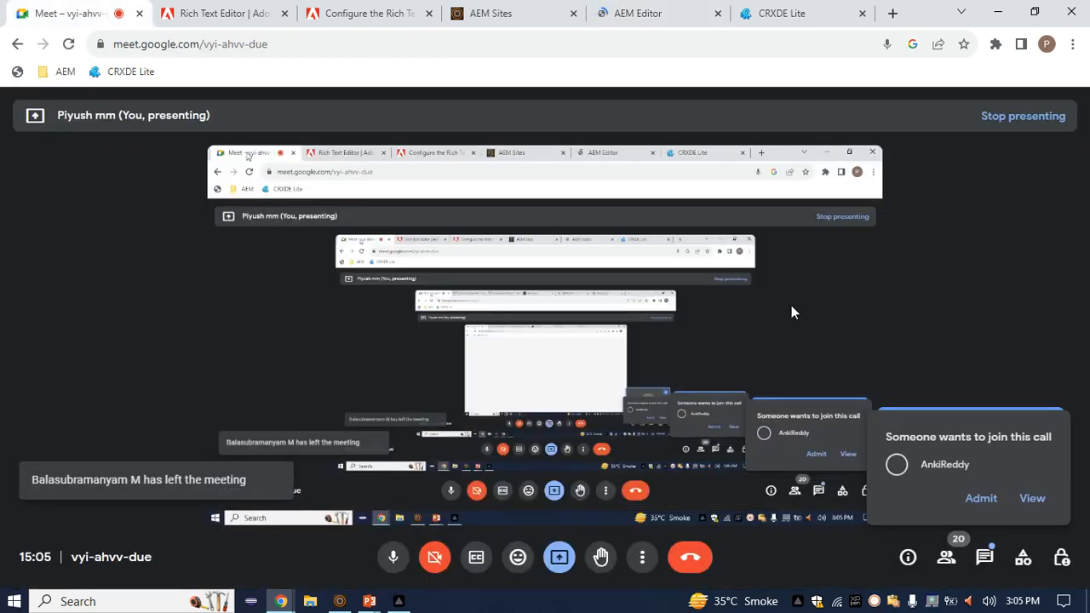
click(991, 504)
click(796, 12)
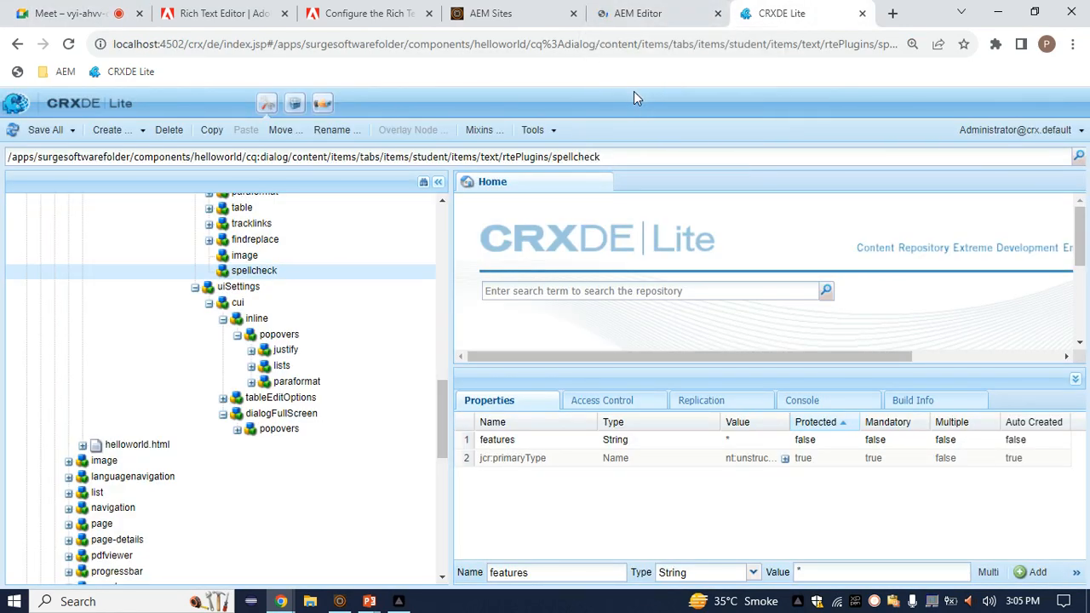
Step: Open the Hello World component's dialog on the en page and check its inline rich text toolbar for the spell-check tool
click(638, 10)
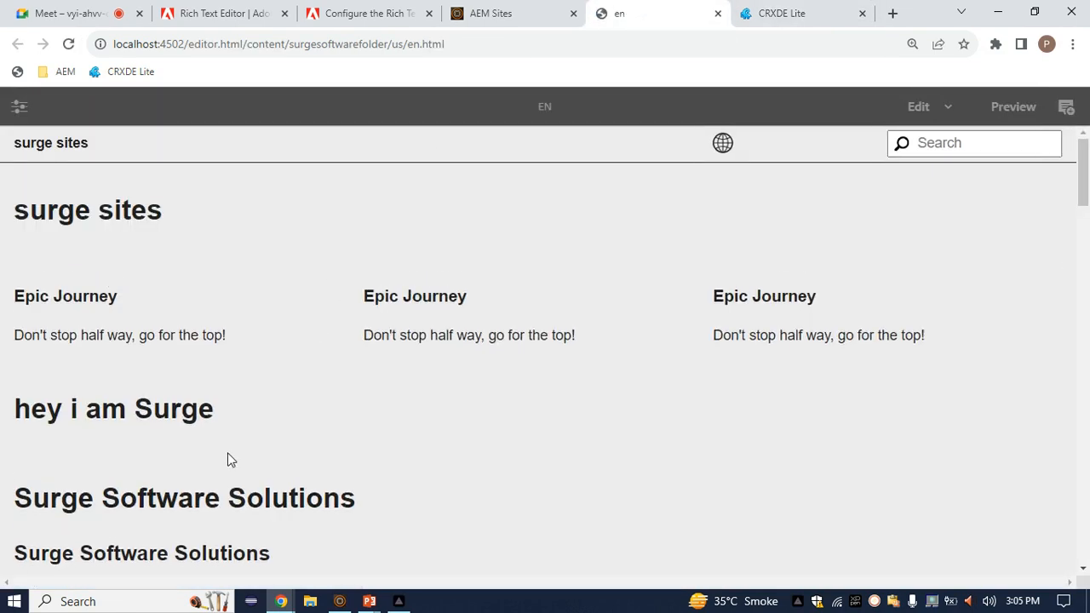
click(151, 422)
click(48, 346)
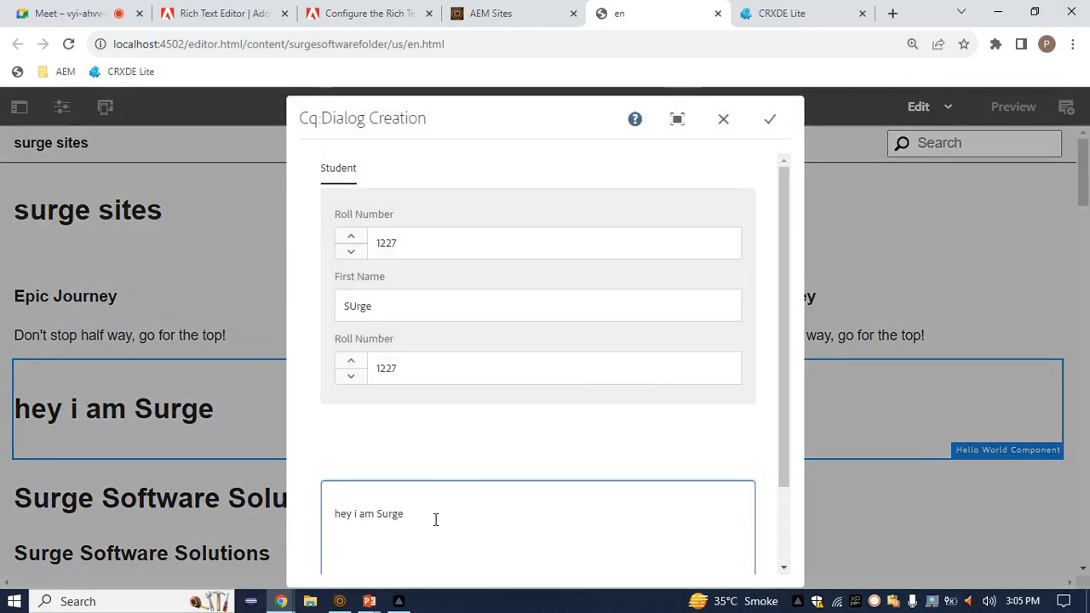
click(435, 520)
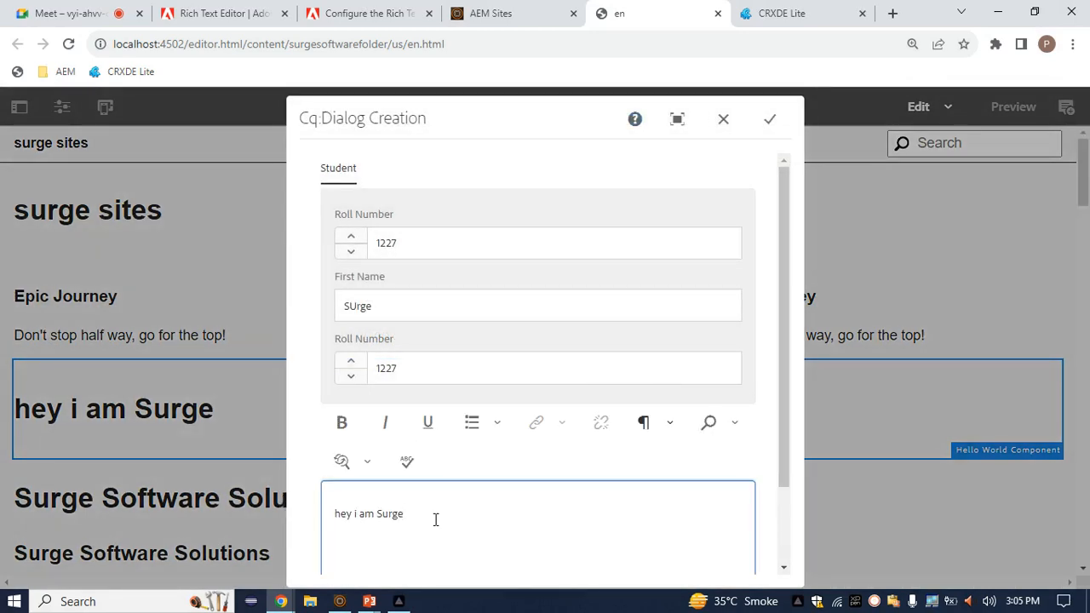
scroll(417, 443, down, 1)
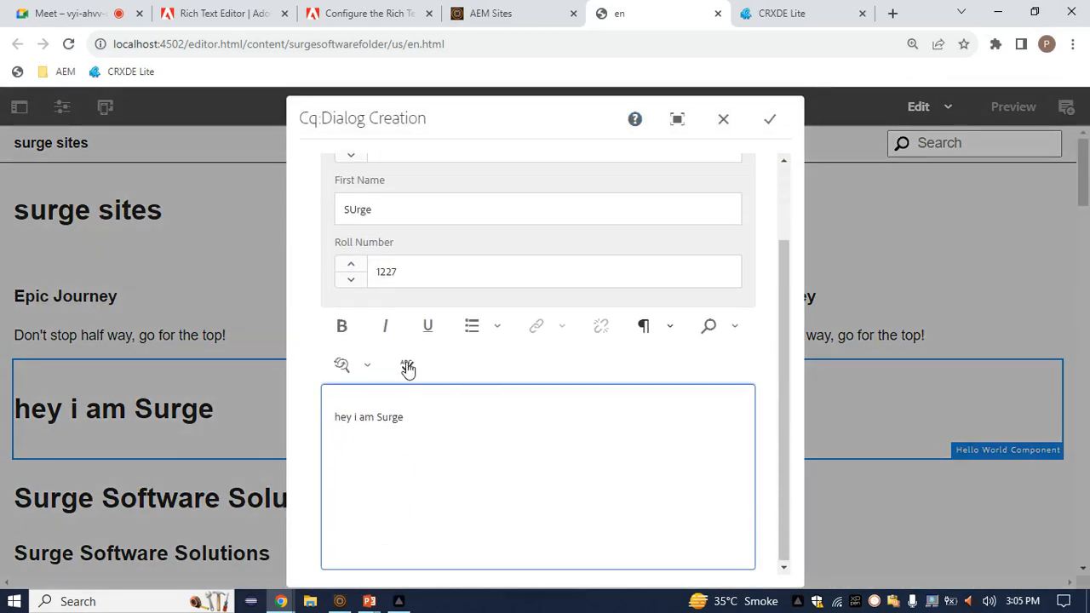
Step: Append a first name after "Surge" in the dialog's rich text and run the spell check on it
drag(409, 419, 377, 417)
click(412, 420)
double_click(381, 423)
click(403, 423)
text(piyush)
double_click(423, 415)
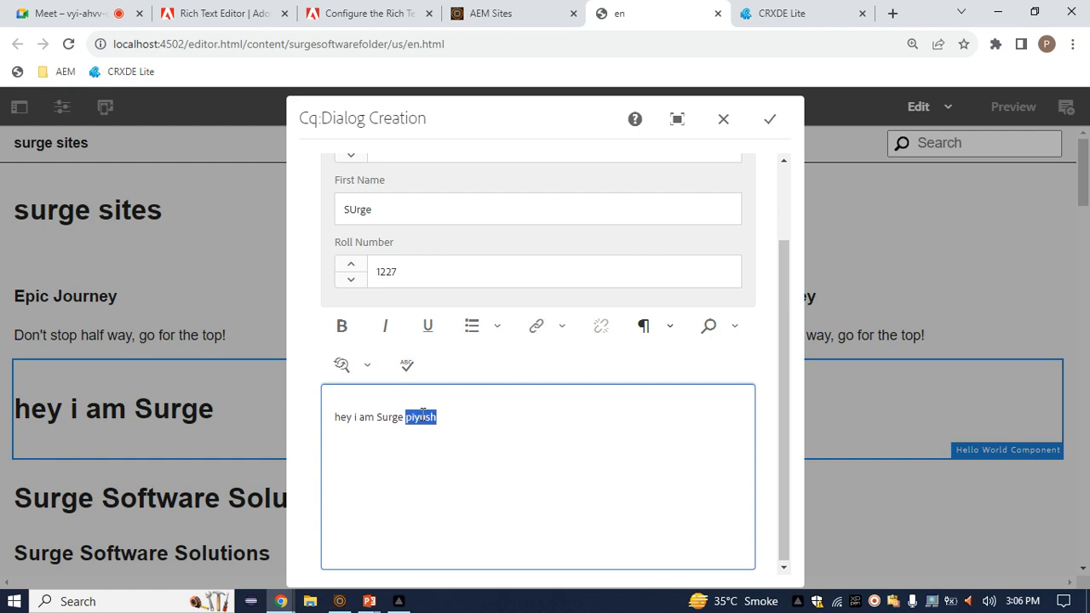
click(408, 367)
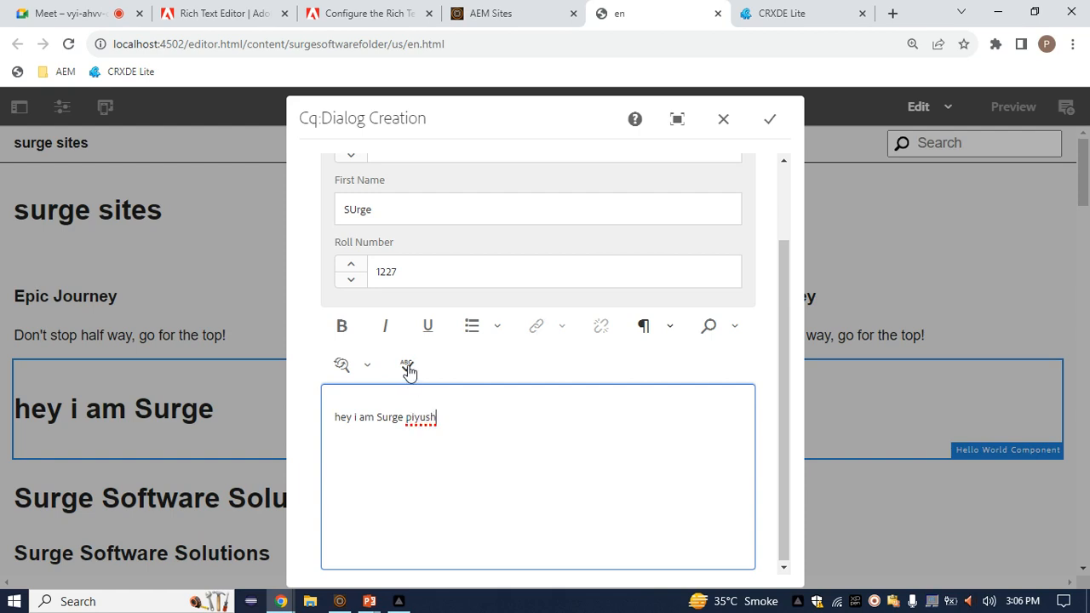
Step: Extend the rich text with "i am" after the added name and run the spell check again
drag(405, 418, 439, 417)
click(439, 417)
drag(462, 421, 442, 423)
click(408, 368)
click(451, 424)
double_click(426, 417)
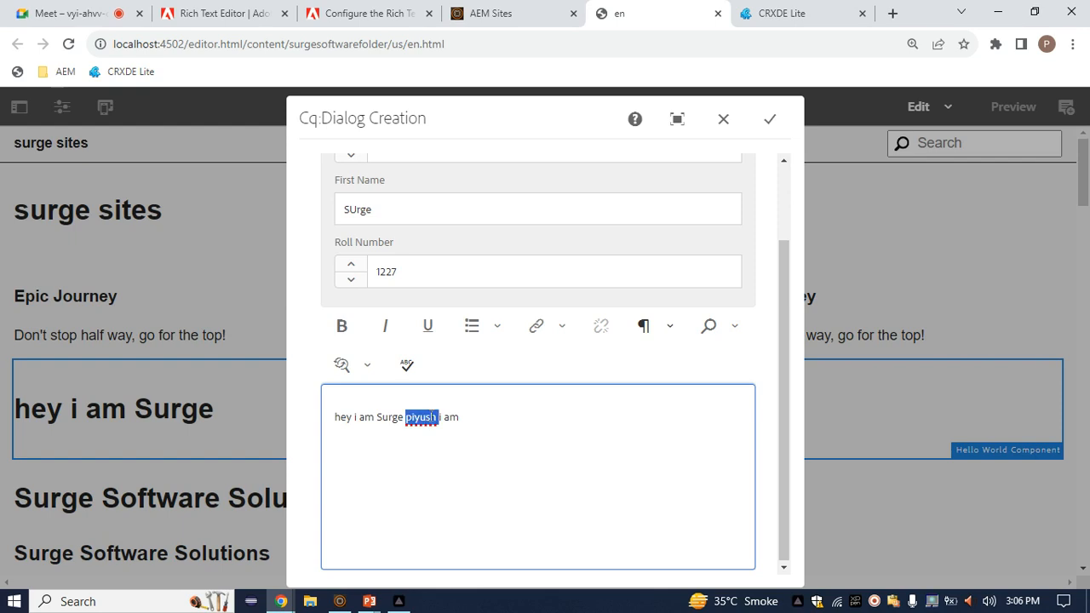
click(457, 417)
drag(457, 417, 405, 362)
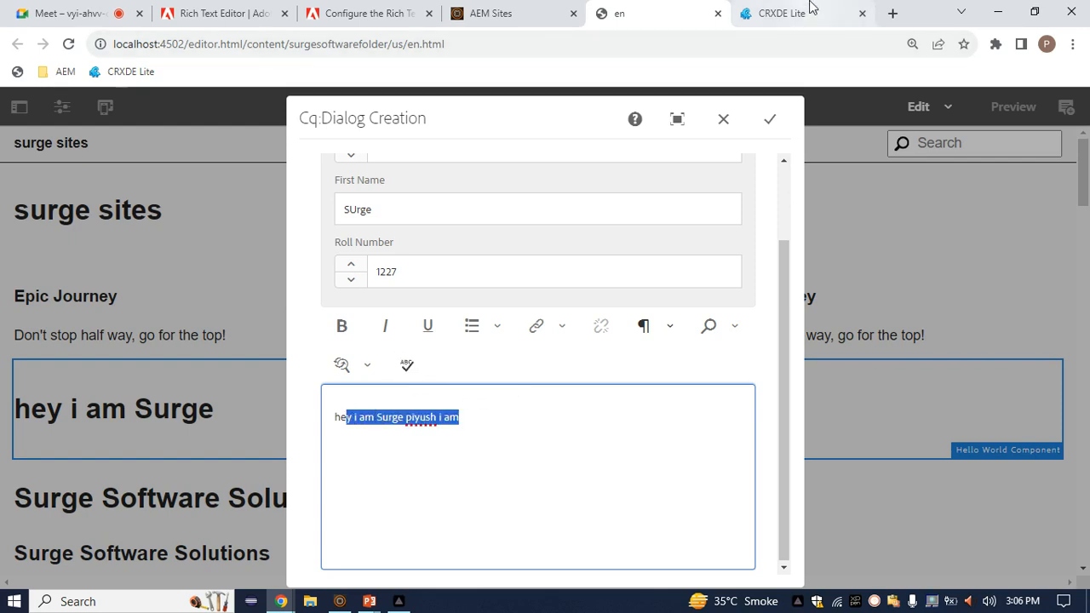
Step: Switch to Adobe's rich text editor configuration documentation and copy the subsuperscript plug-in name
click(782, 13)
click(366, 13)
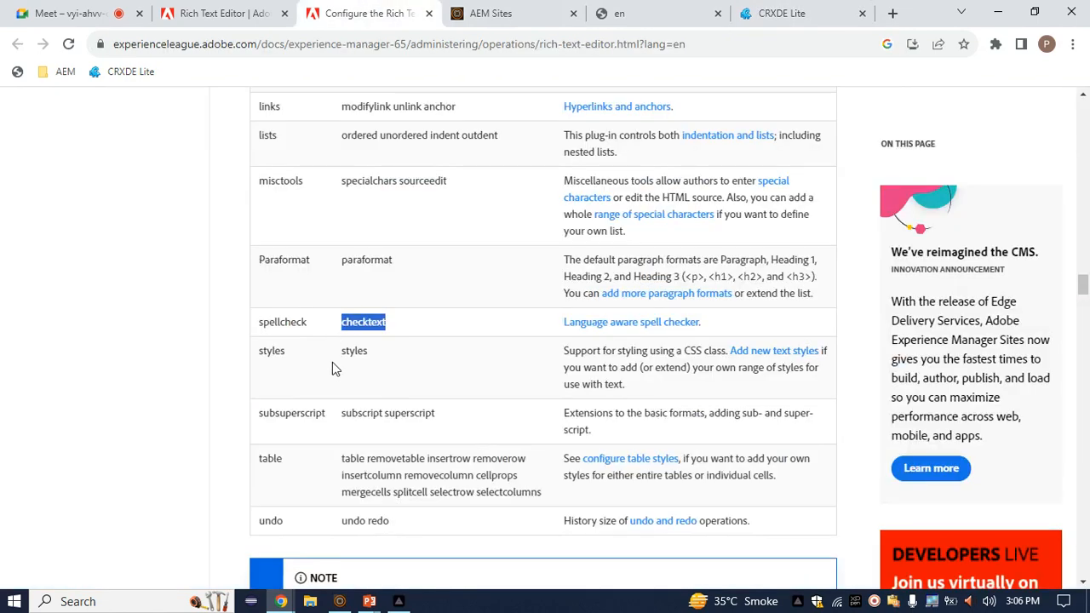
scroll(328, 383, down, 1)
double_click(294, 388)
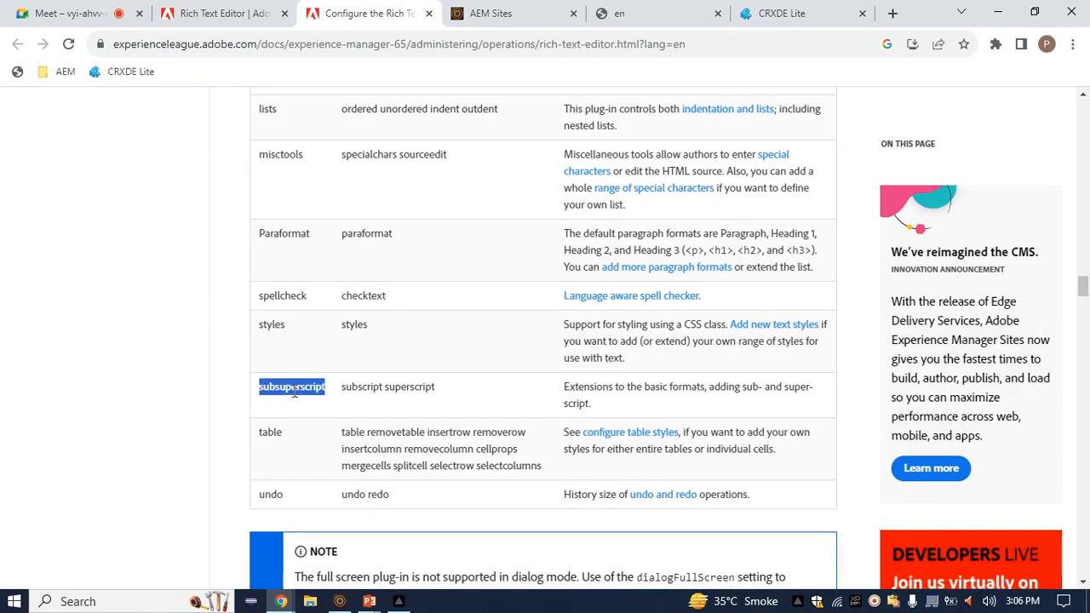
key(ctrl+c)
Step: In CRXDE Lite, create an nt:unstructured node named subsuperscript under rtePlugins and add a String property features with the value *
click(774, 12)
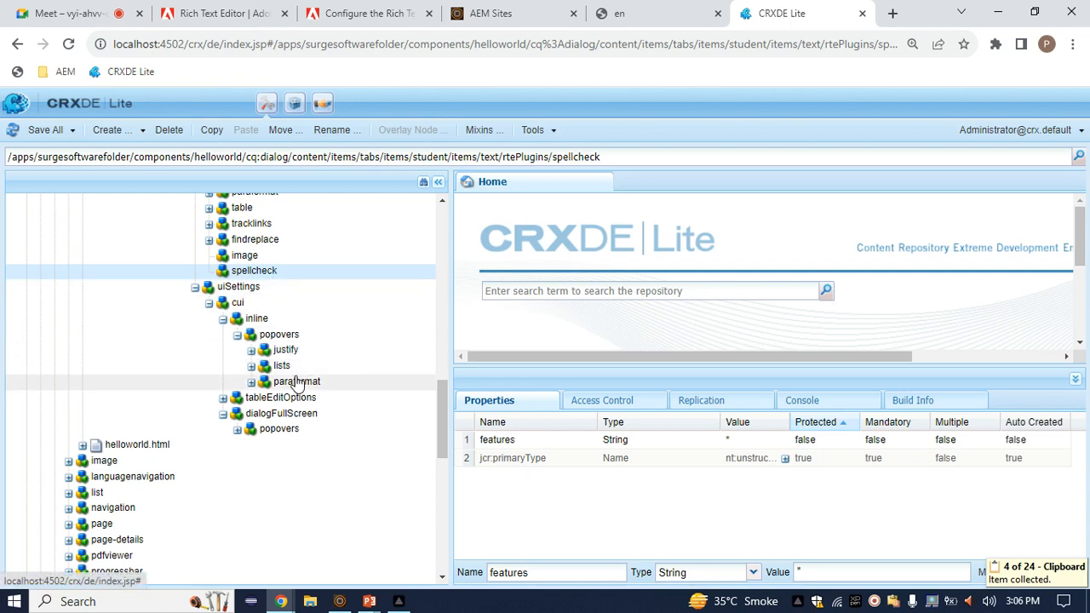
scroll(255, 311, up, 3)
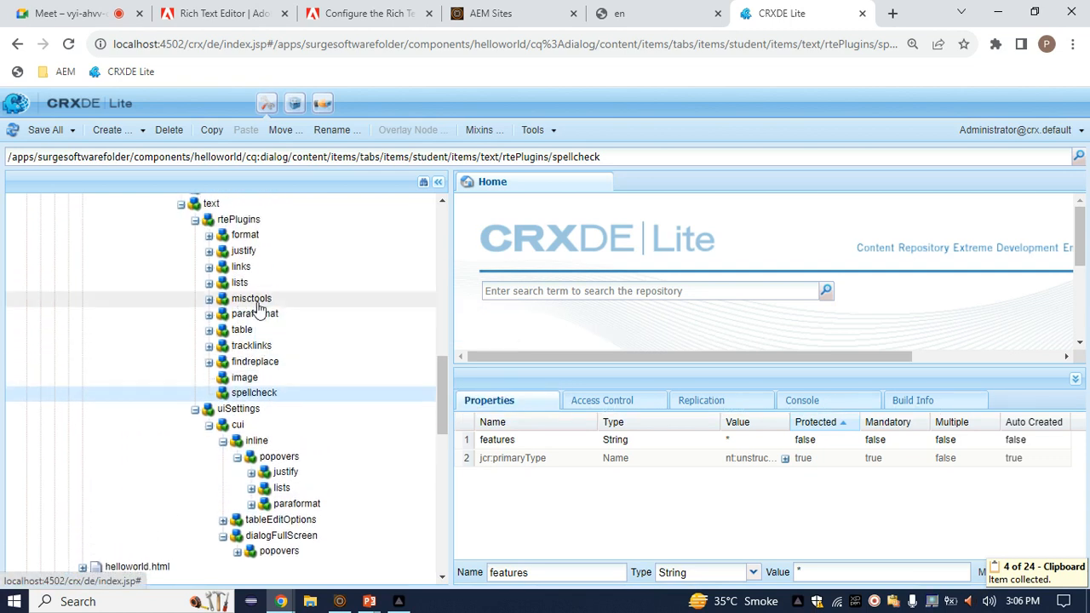
right_click(249, 224)
mouse_move(285, 290)
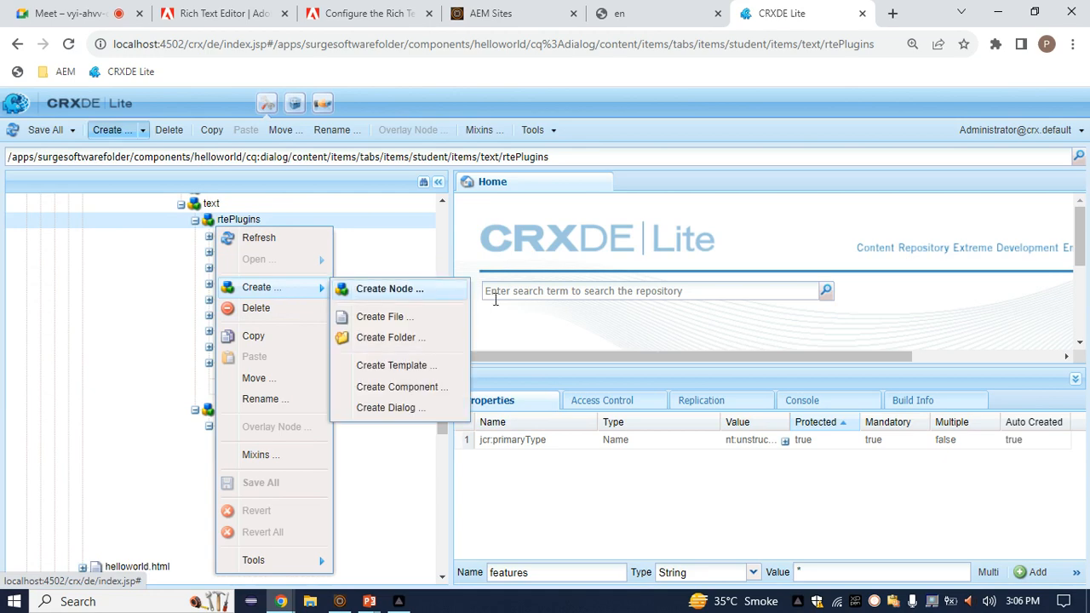
click(409, 290)
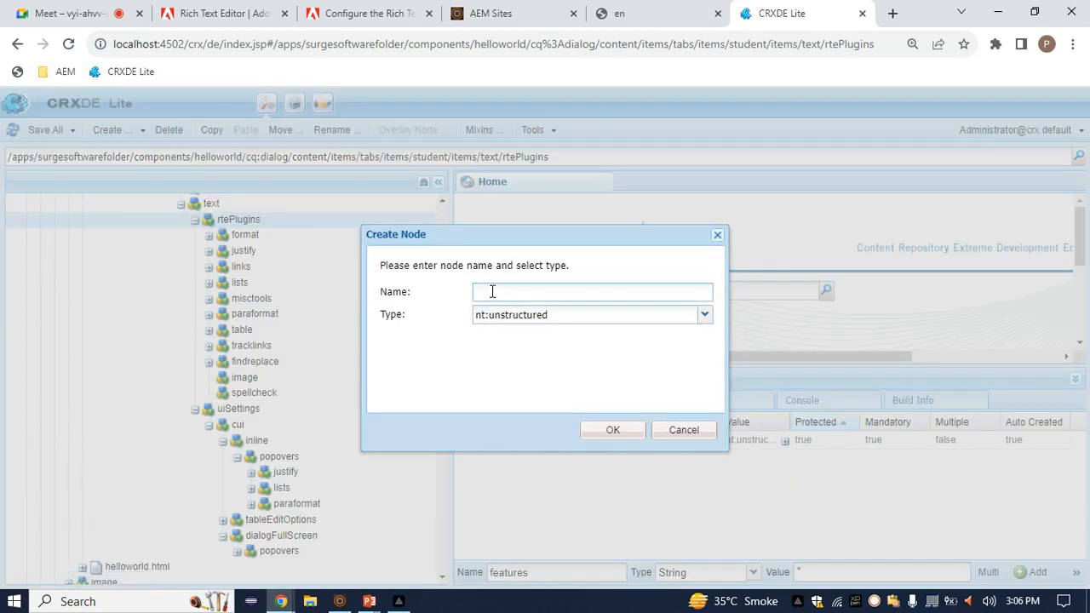
key(ctrl+v)
click(604, 444)
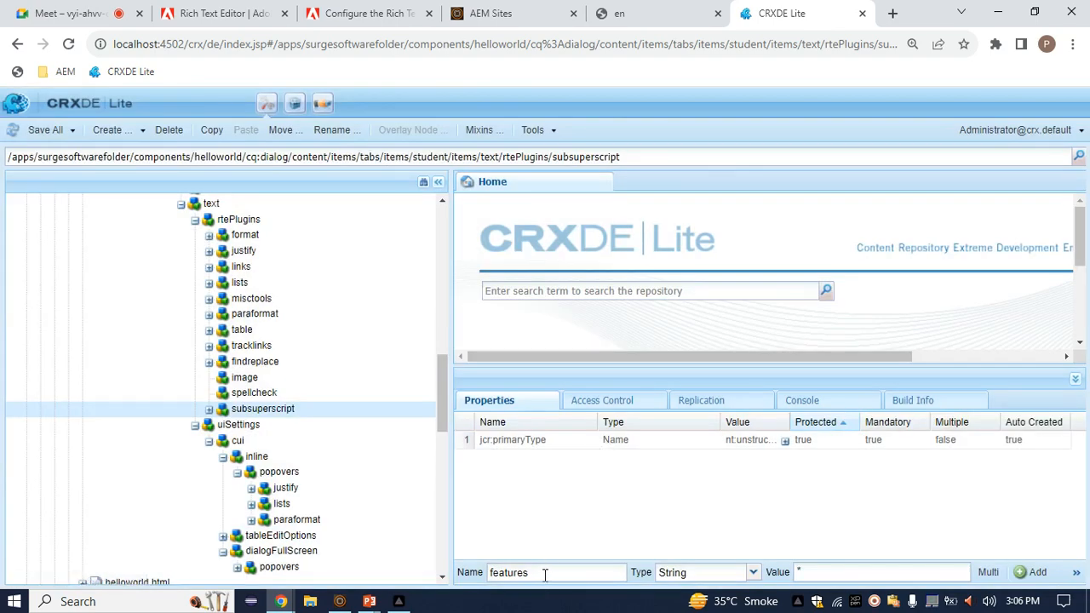
click(1037, 574)
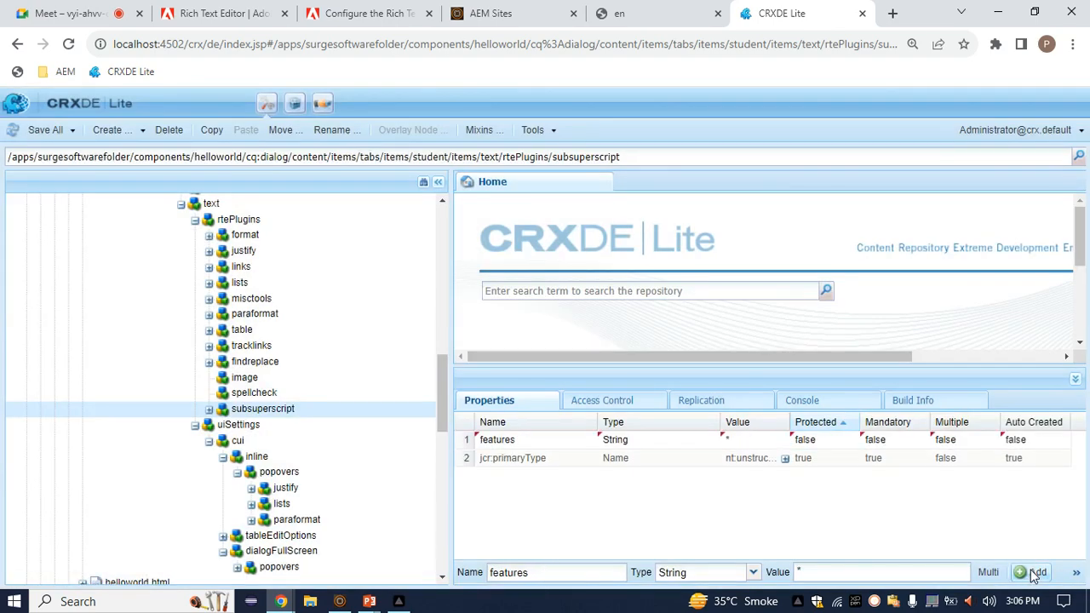
Step: Add the value subsuperscript#superscript to the toolbar property of the inline node under uiSettings/cui
scroll(317, 469, down, 3)
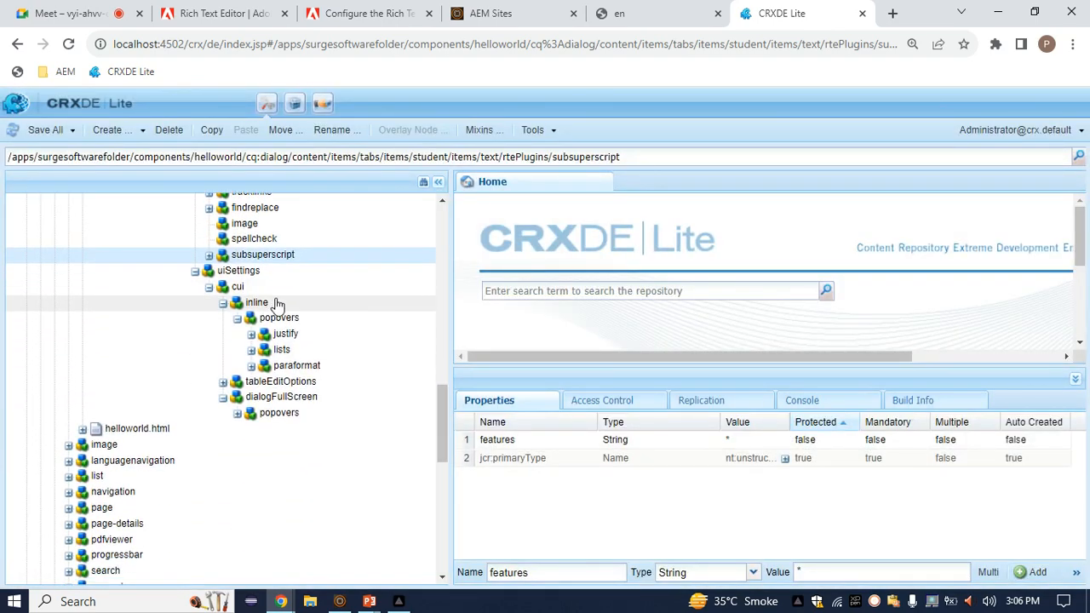
click(269, 303)
double_click(568, 447)
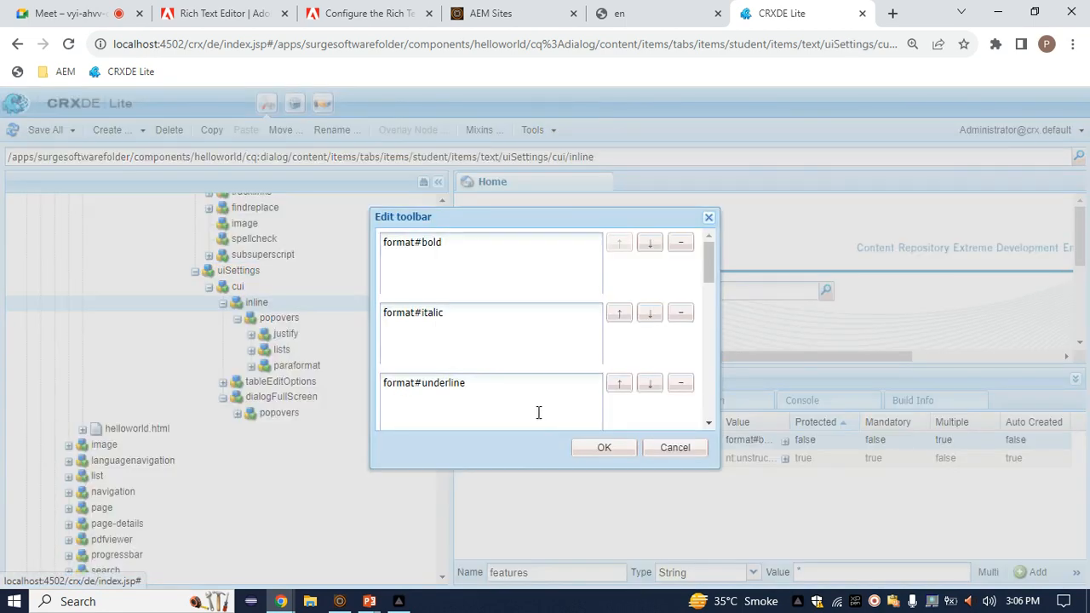
scroll(493, 384, down, 10)
click(392, 417)
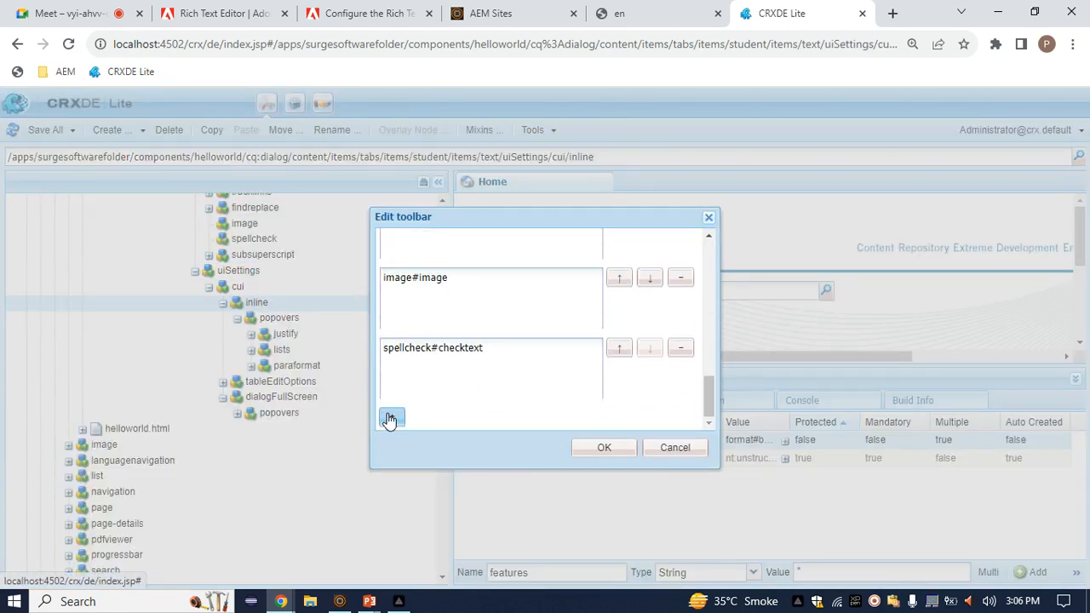
scroll(452, 400, down, 1)
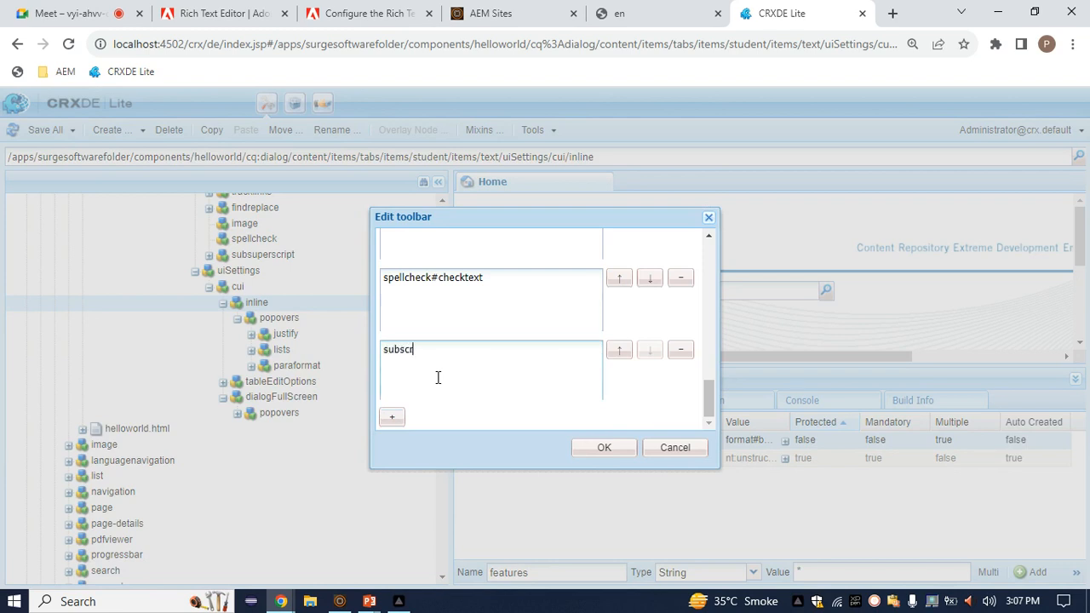
text(subsuperscript#superscr)
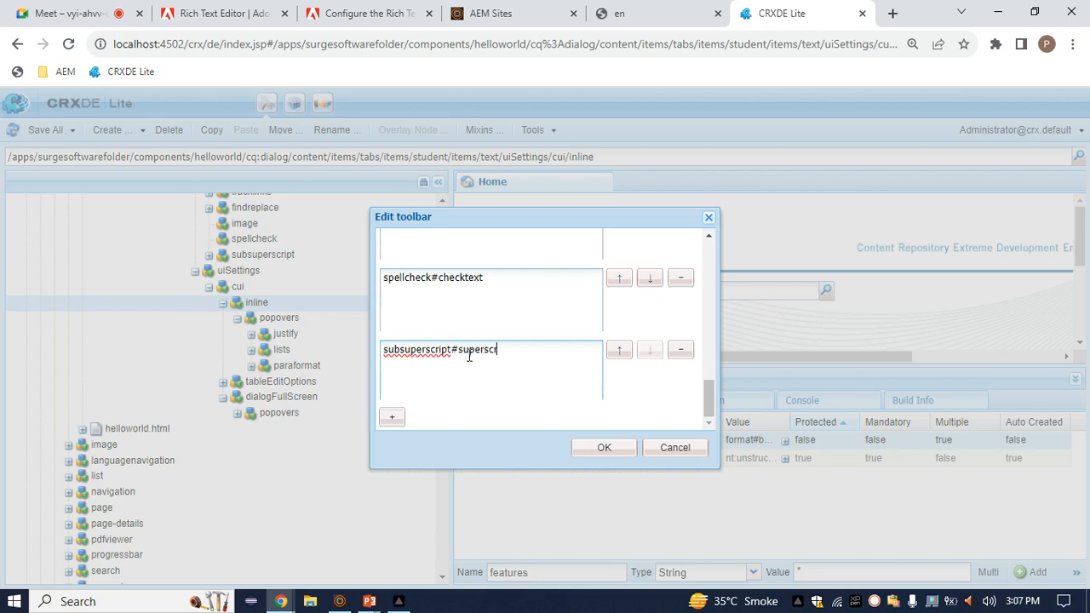
text(ipt)
Step: Add the value subsuperscript#subscript to the inline node's toolbar property and accept the edited list
click(391, 419)
scroll(409, 375, down, 1)
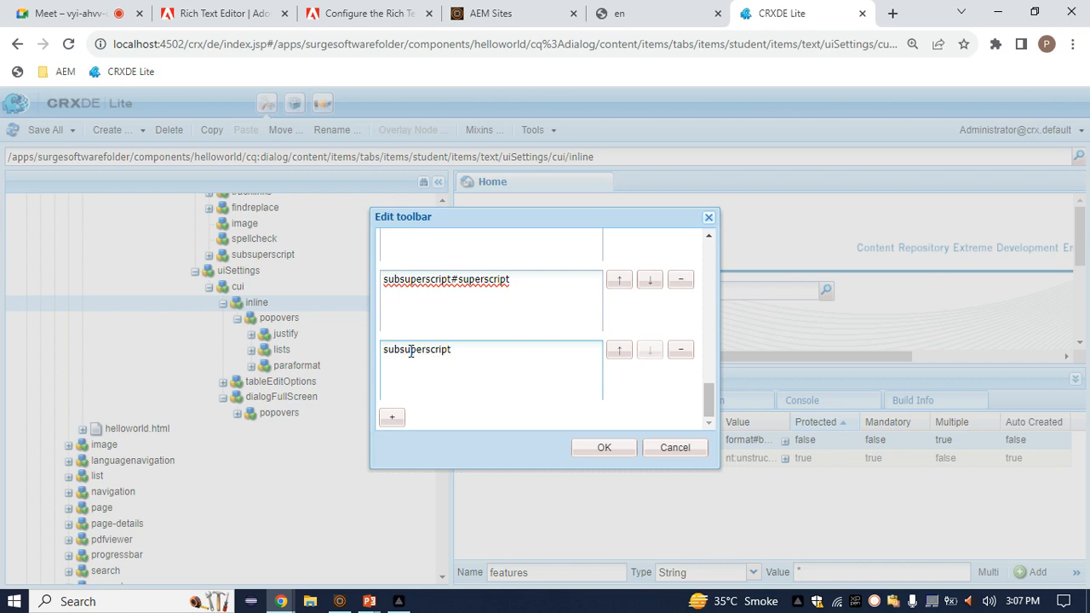
text(#)
double_click(420, 349)
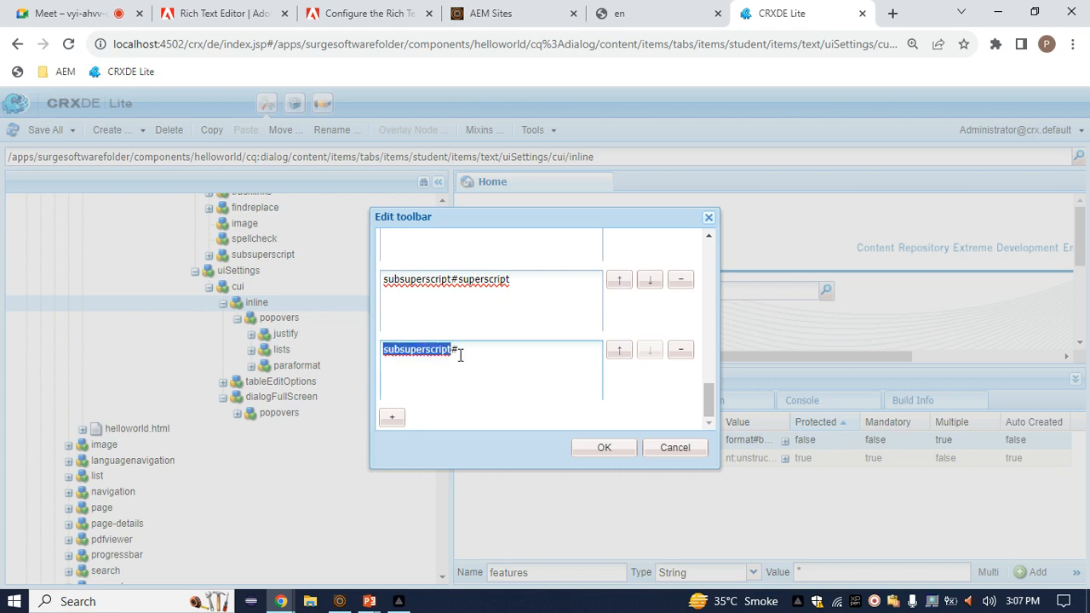
click(473, 355)
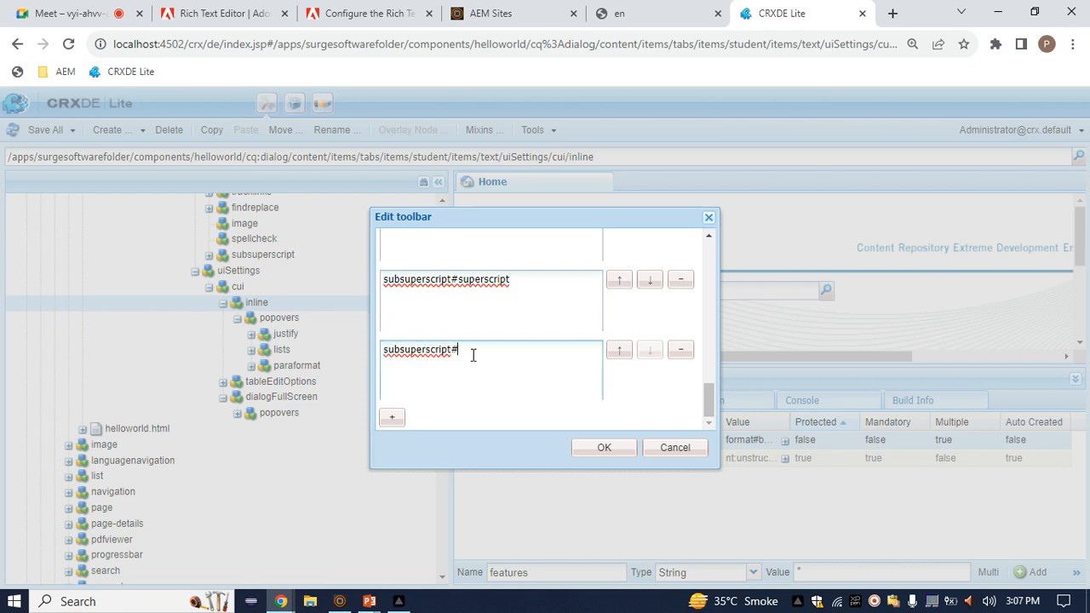
text(subscript)
click(615, 450)
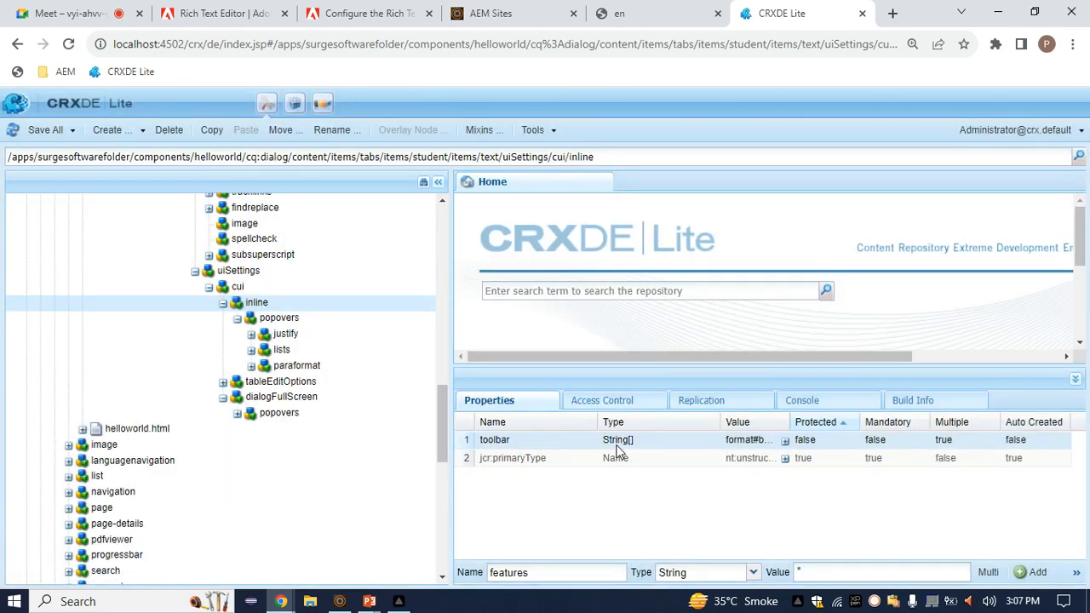
Step: Reload the en page in the AEM editor and open the Hello World component's dialog at its rich text field
click(652, 13)
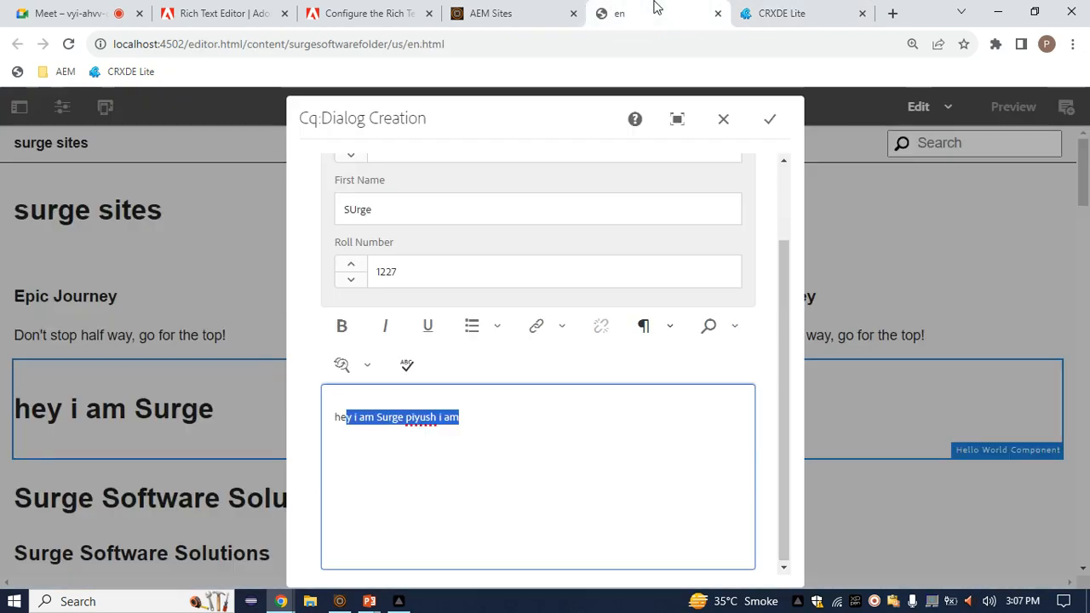
click(63, 49)
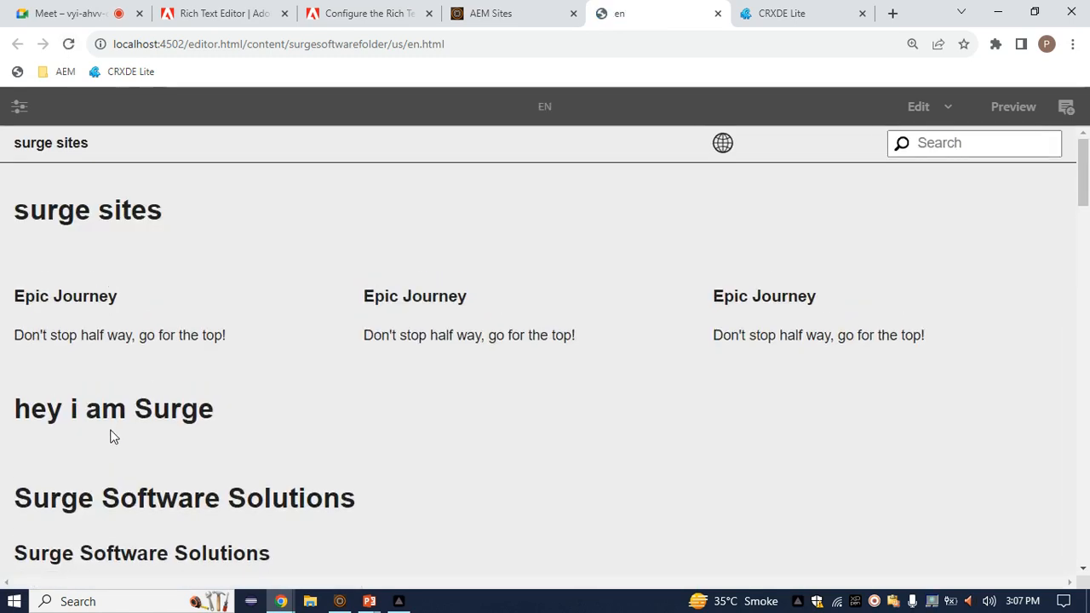
click(139, 420)
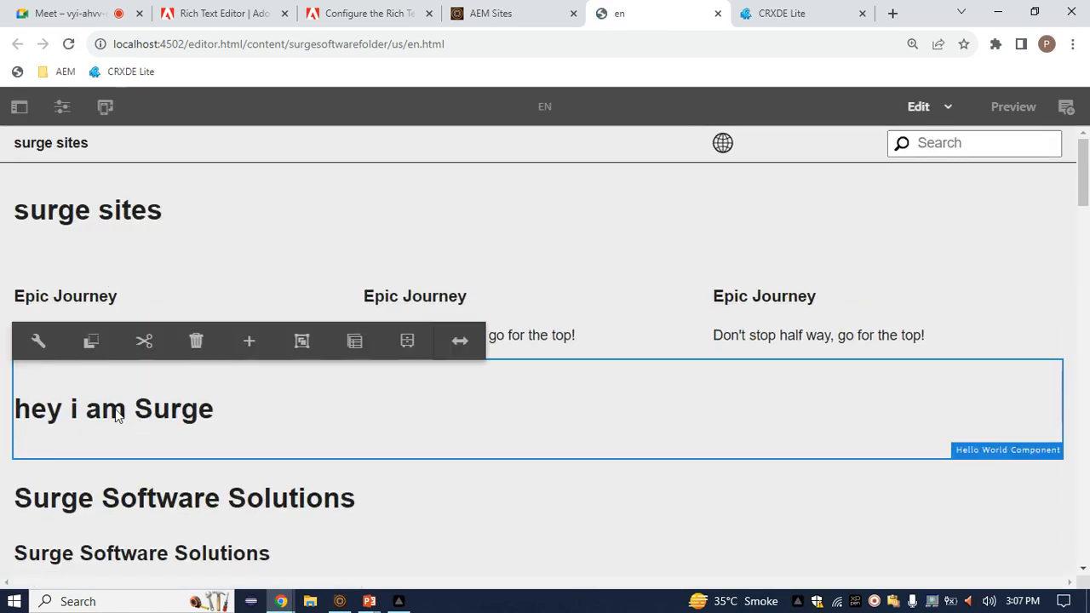
click(47, 349)
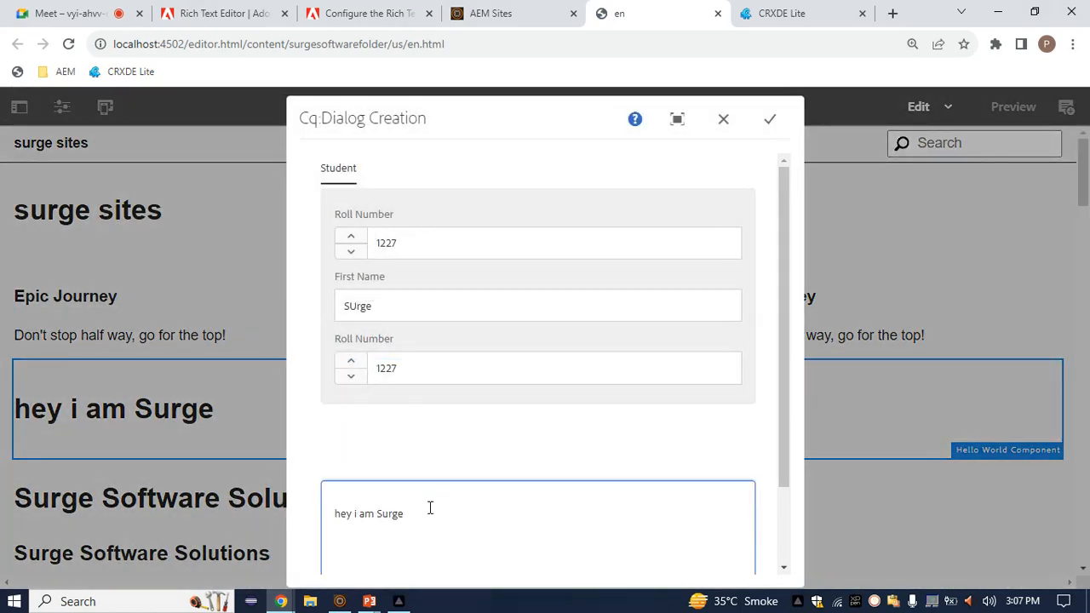
scroll(430, 508, down, 1)
Step: Add 12 directly after "Surge" in the rich text and format it as superscript
click(415, 446)
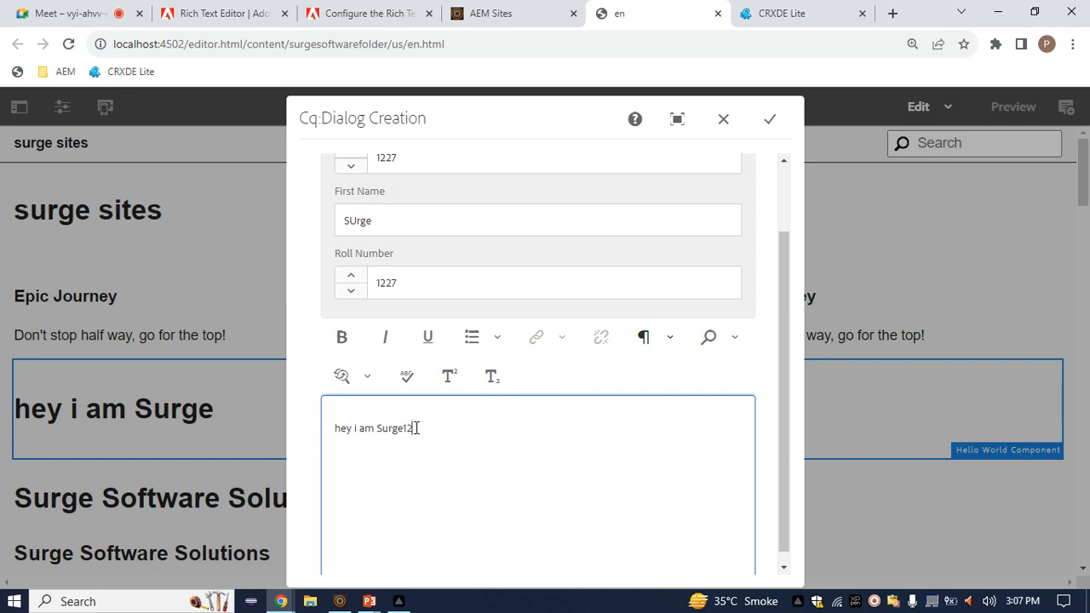
drag(404, 431, 418, 432)
click(406, 431)
drag(406, 431, 417, 432)
click(406, 431)
double_click(393, 431)
click(407, 430)
drag(404, 430, 423, 431)
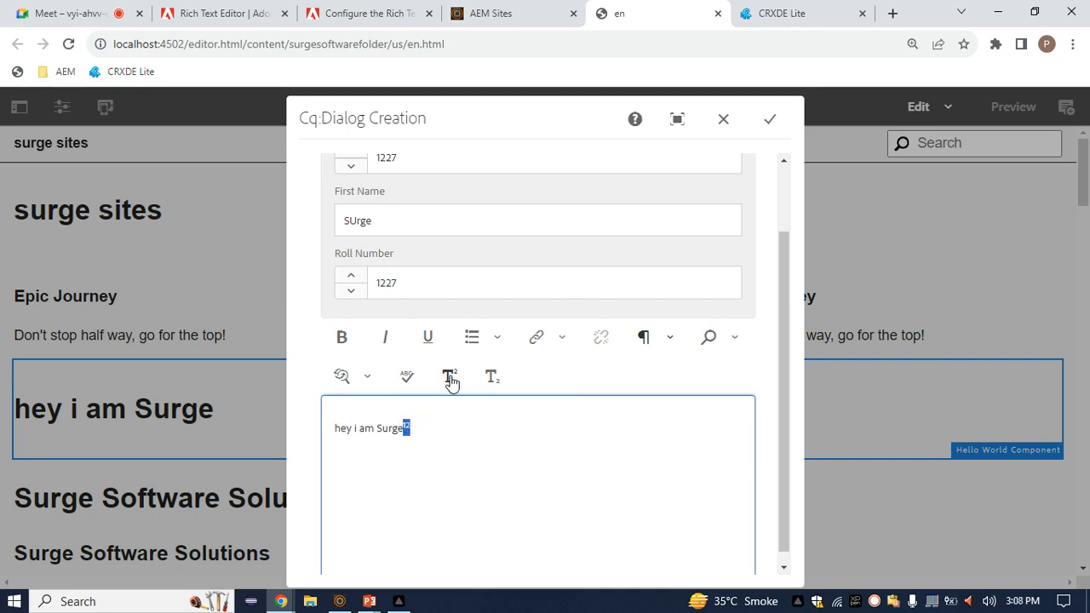
click(430, 420)
Step: Add a second line reading "Surge12" to the rich text and format its 12 as subscript
drag(418, 431, 383, 429)
click(413, 434)
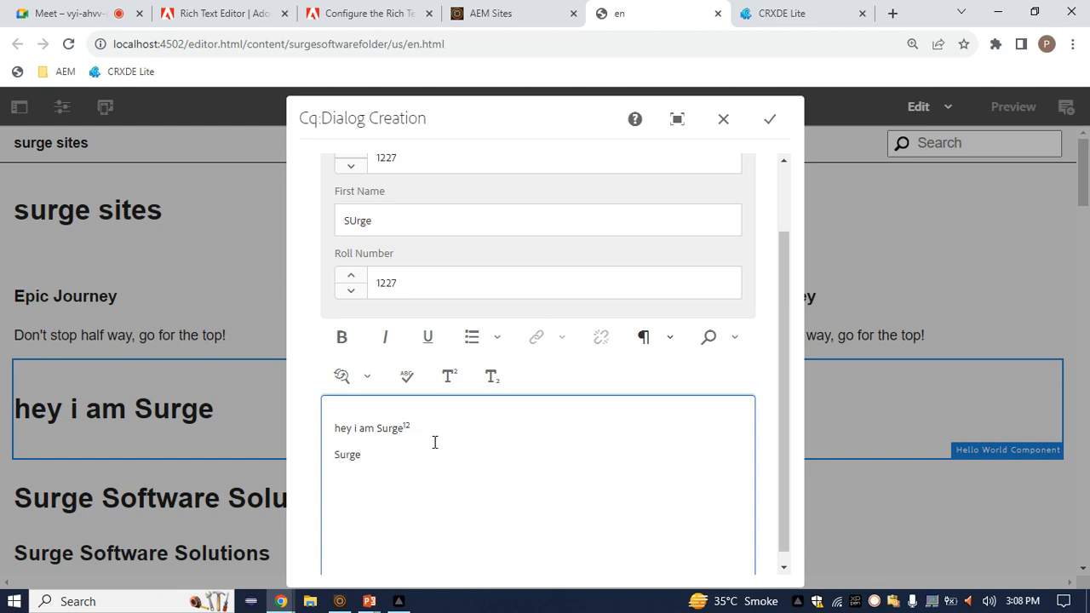
drag(362, 457, 375, 457)
click(362, 456)
click(491, 376)
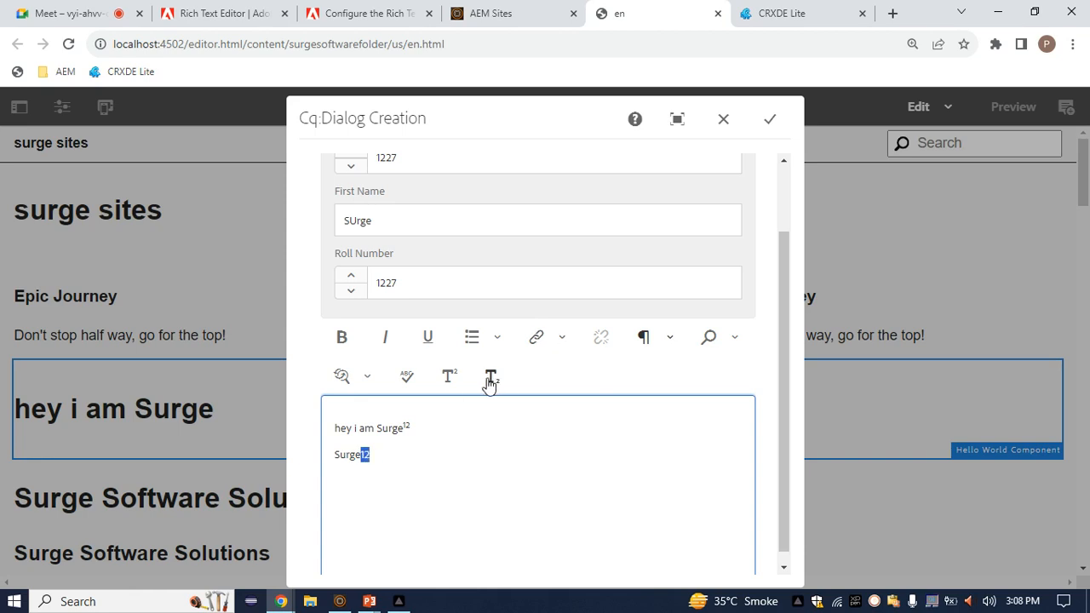
click(376, 460)
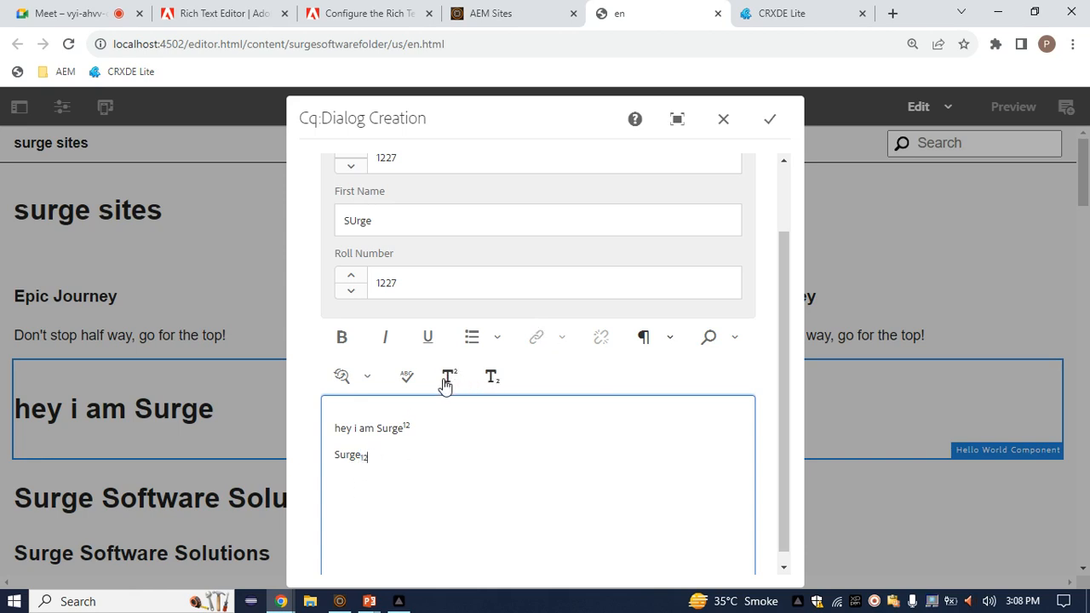
Step: Look up the paraformat feature in the plug-in table of Adobe's rich text editor documentation
click(370, 12)
scroll(380, 327, down, 1)
scroll(380, 327, up, 1)
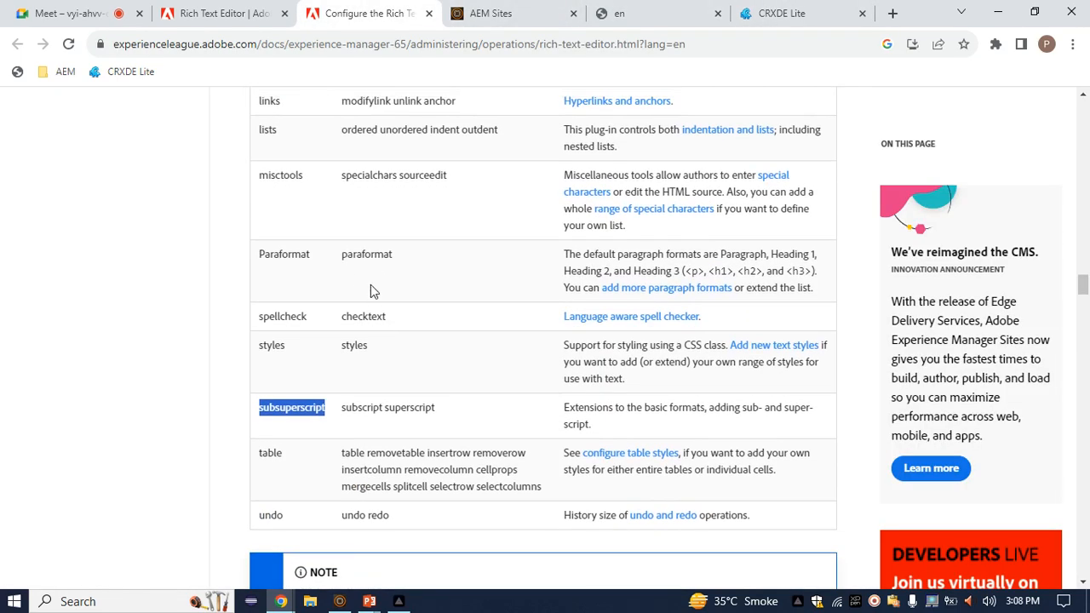
click(354, 255)
double_click(356, 256)
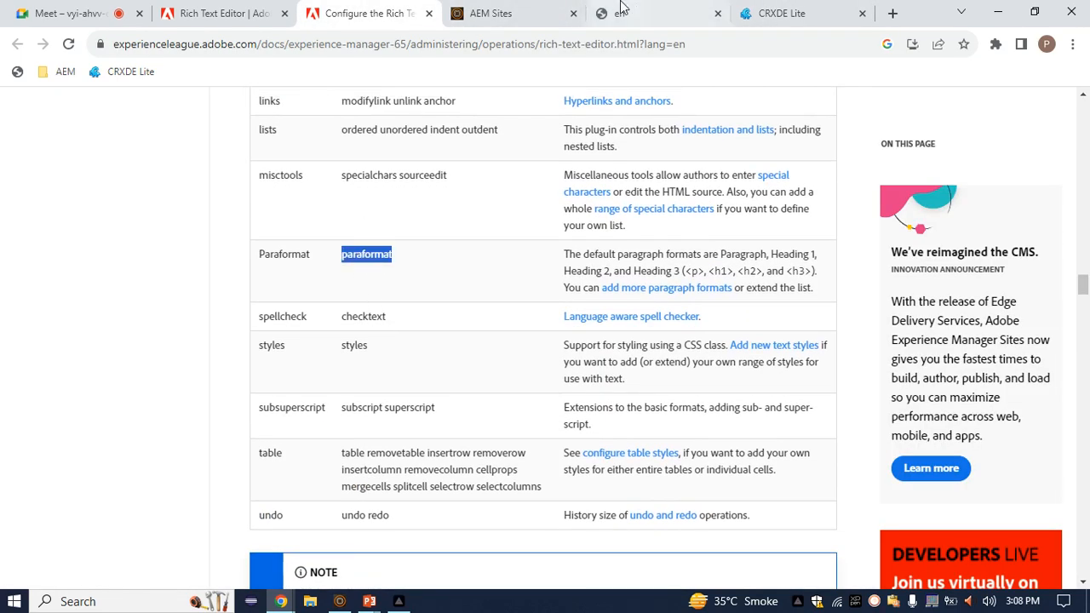
Step: Switch to Google Meet, admit the participant waiting to join, and return to Adobe's plug-in documentation
click(118, 5)
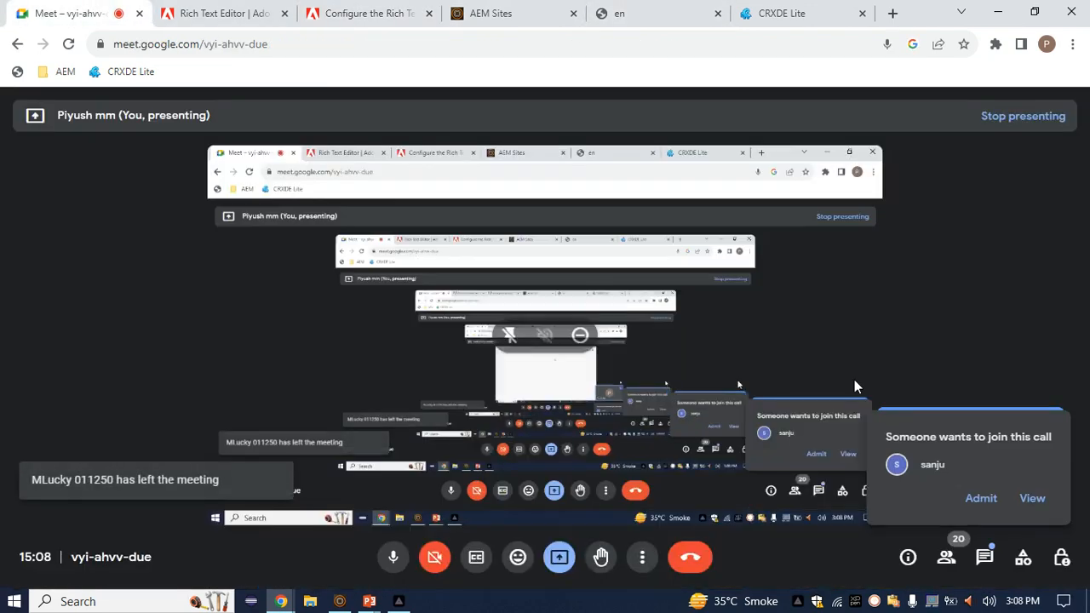
click(979, 499)
click(792, 12)
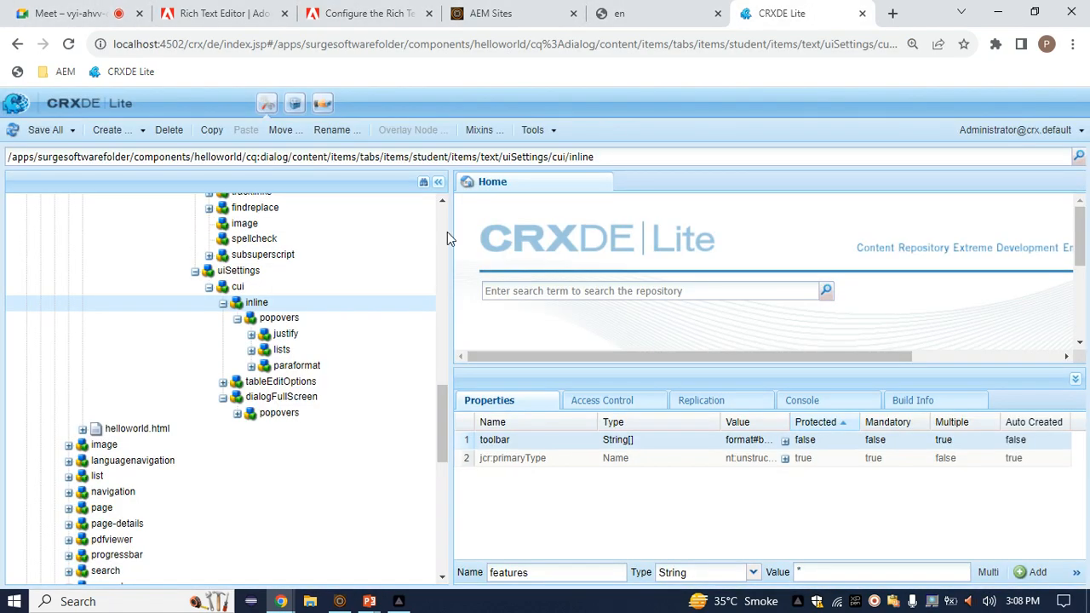
click(343, 12)
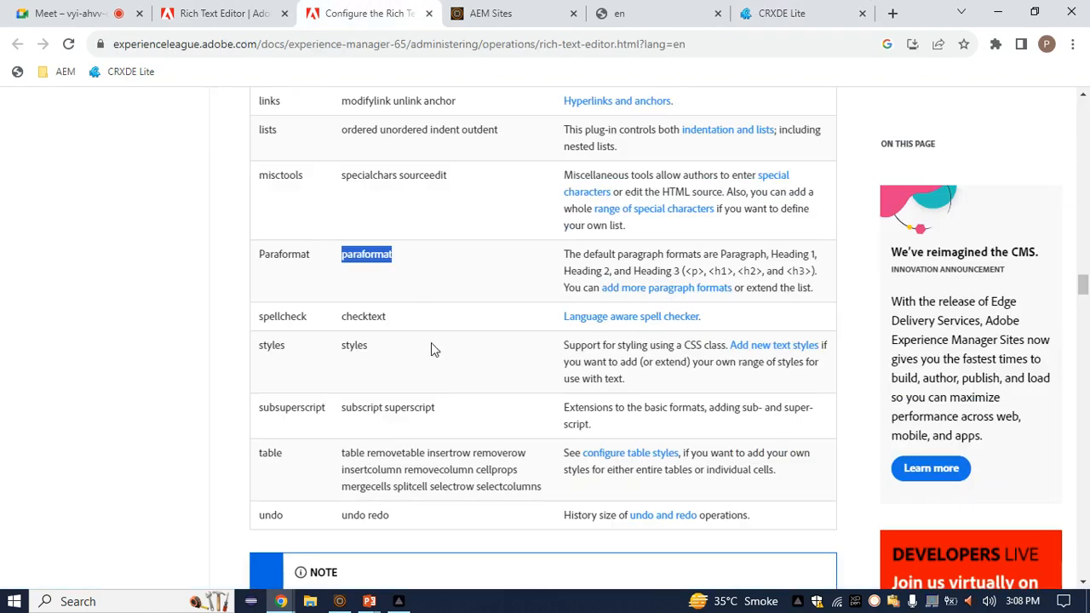
Step: Look up the justify plug-in's left, center and right features and the image feature in Adobe's plug-in table
scroll(431, 342, up, 2)
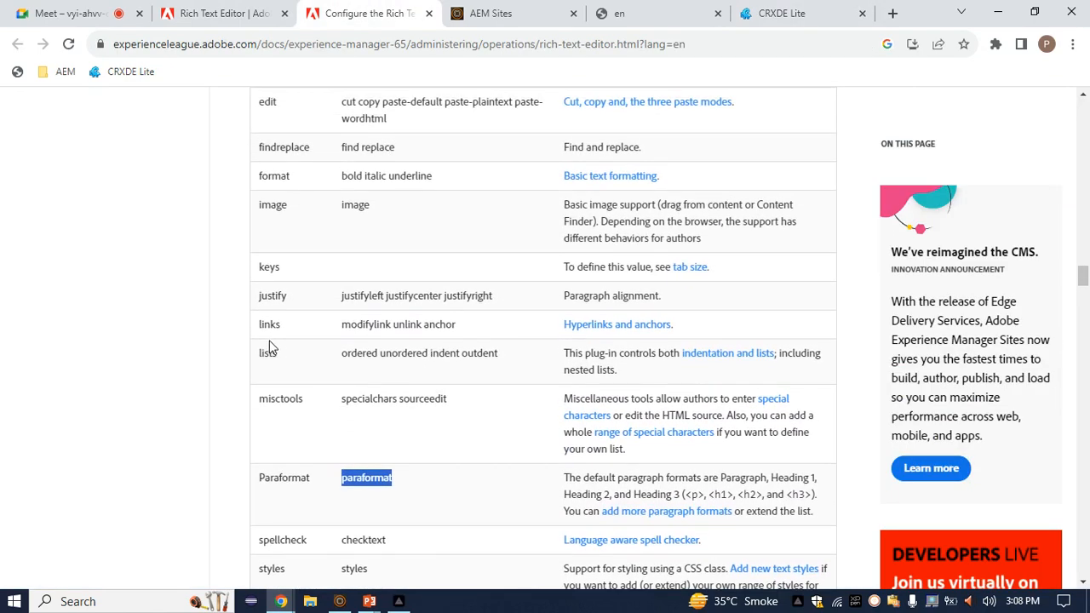
drag(272, 351, 258, 295)
click(346, 311)
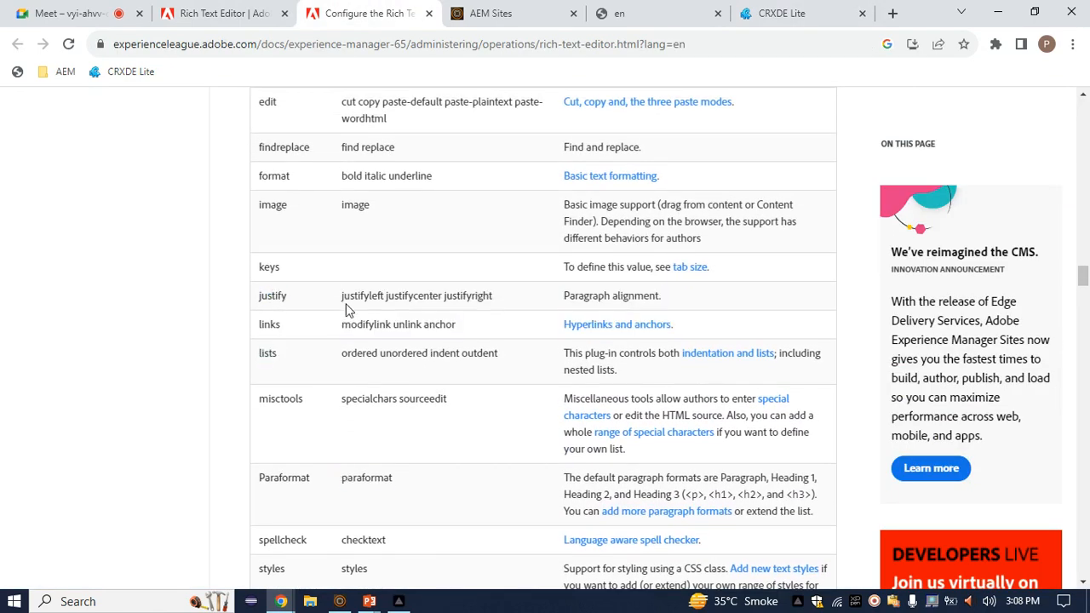
double_click(425, 301)
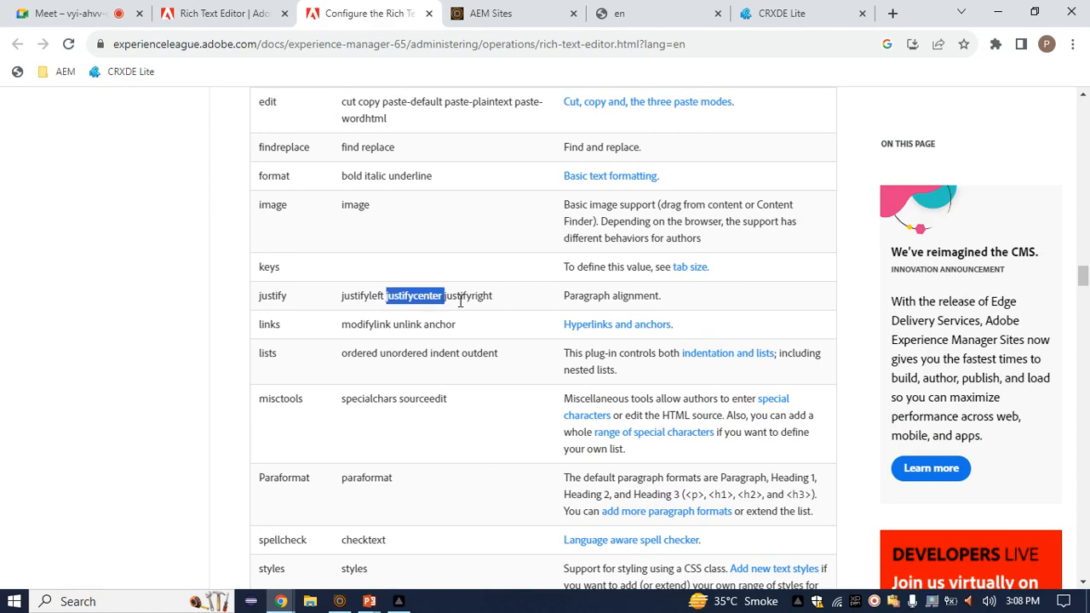
double_click(463, 299)
scroll(451, 312, up, 1)
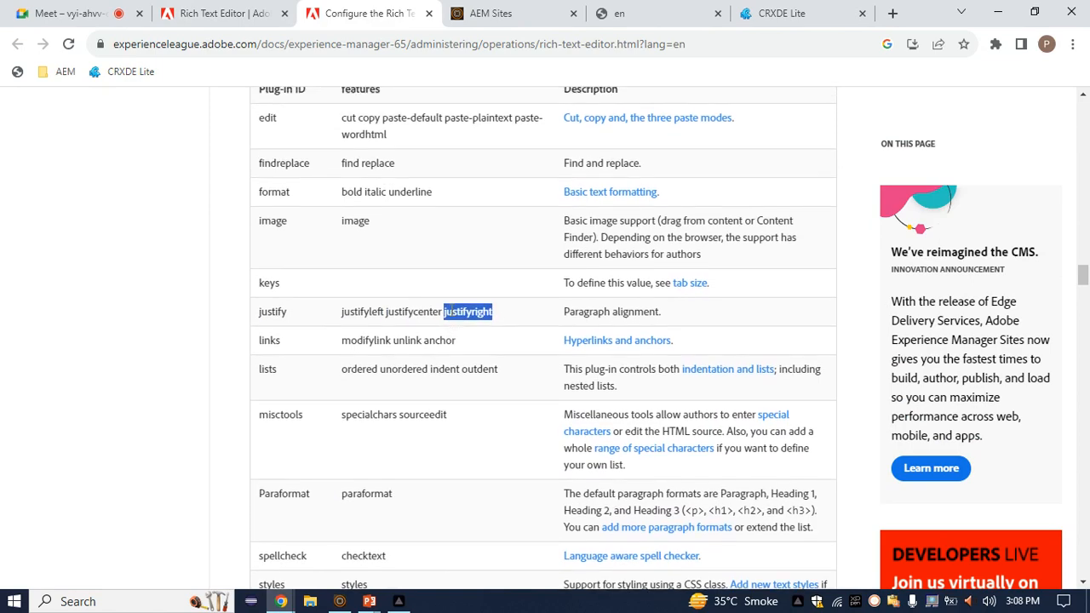
click(355, 219)
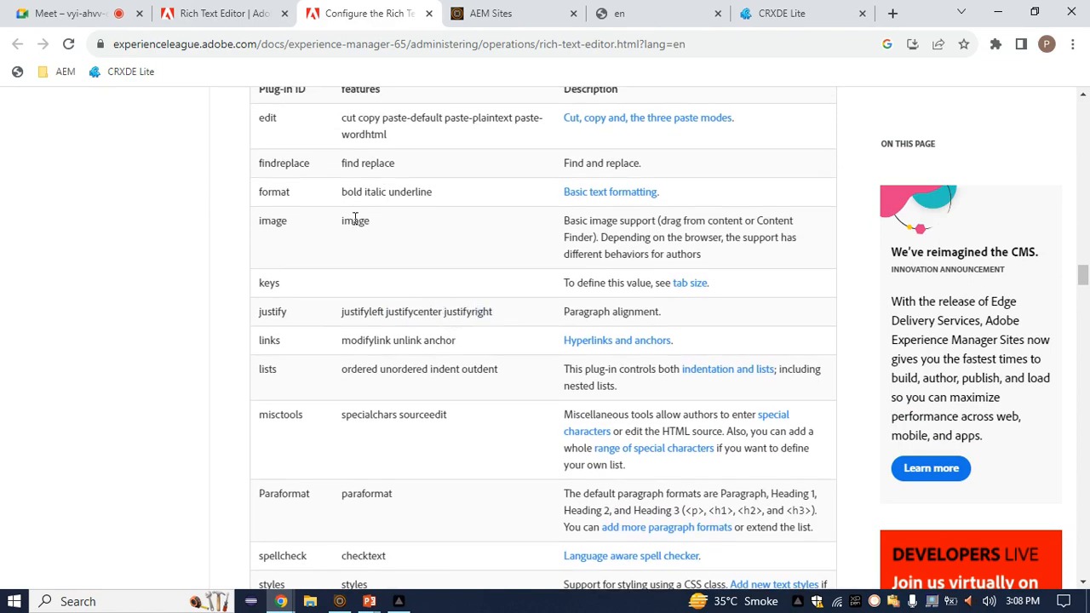
Step: Switch back to the en page in the AEM editor and discard the Hello World component's unsaved dialog edits
click(641, 16)
scroll(433, 395, up, 1)
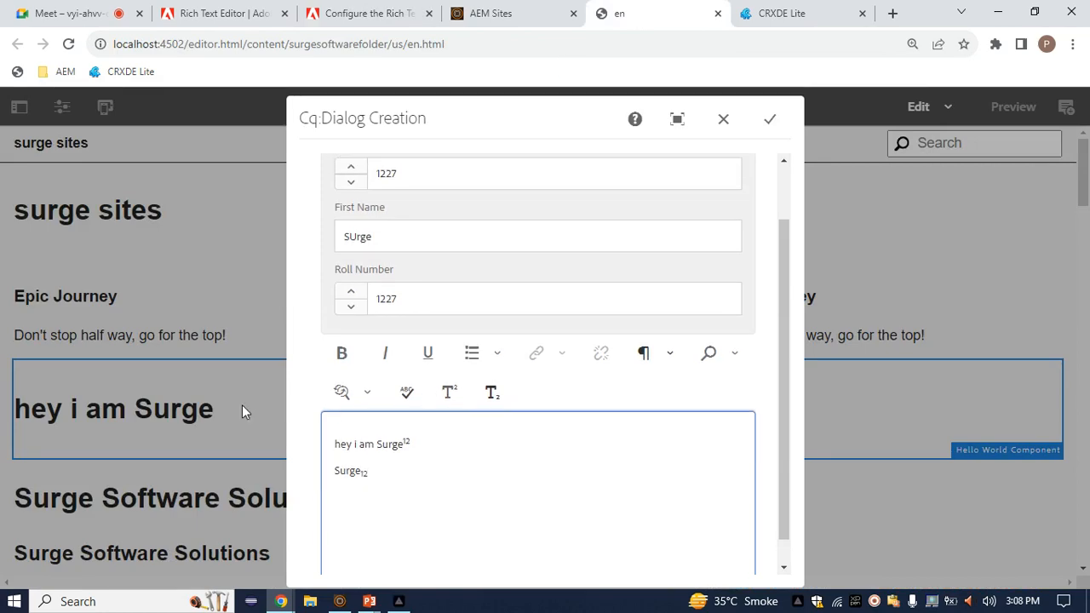
click(723, 118)
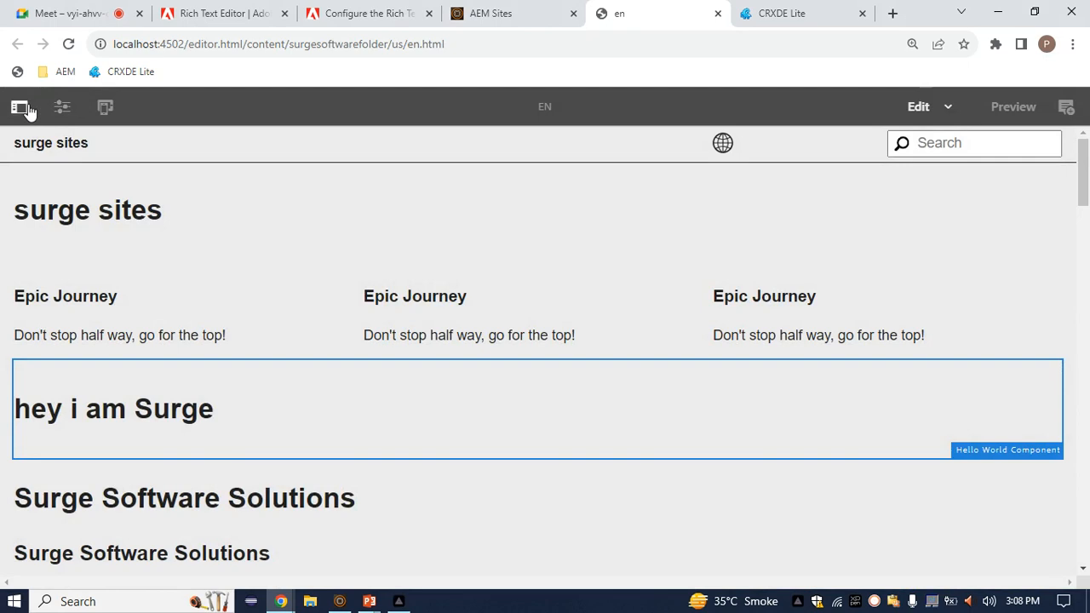
Step: Insert natureimage.jpg from the page's assets before "hey i am Surge" in the Hello World component's rich text and save the dialog
click(21, 106)
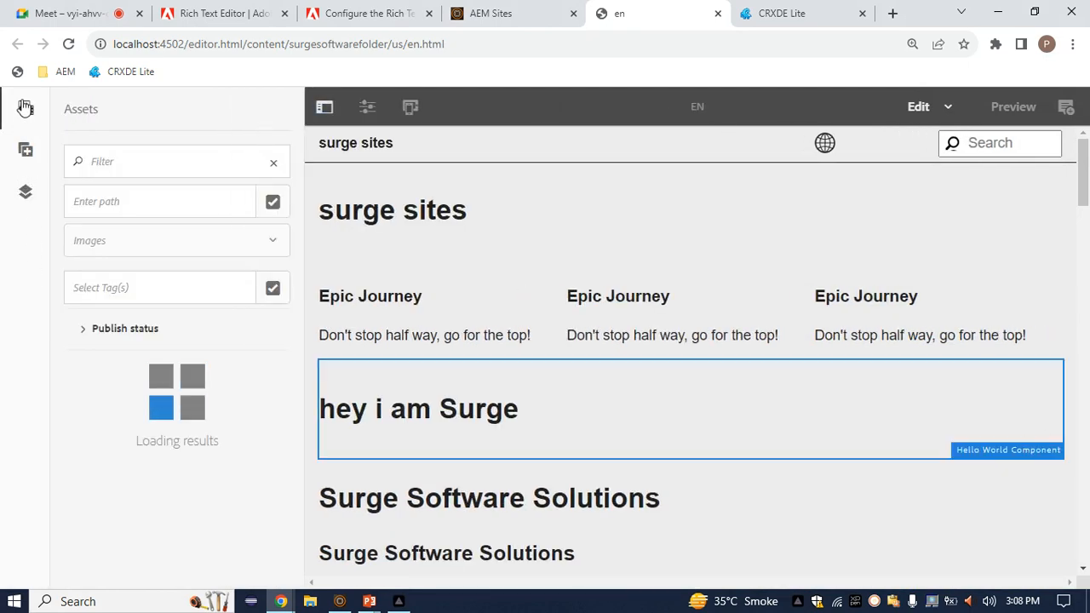
click(27, 111)
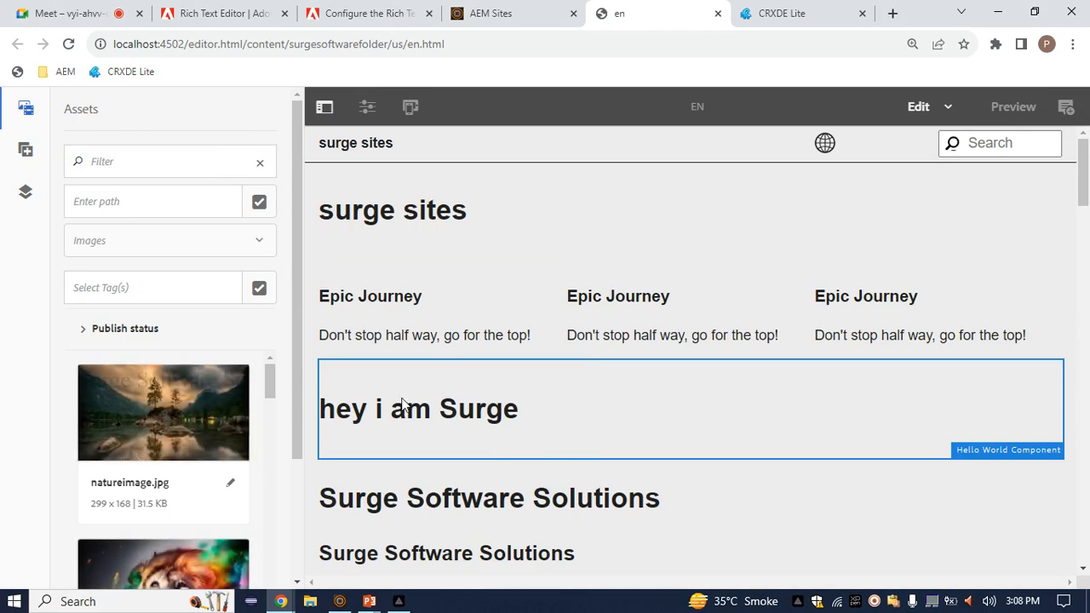
click(383, 375)
click(341, 350)
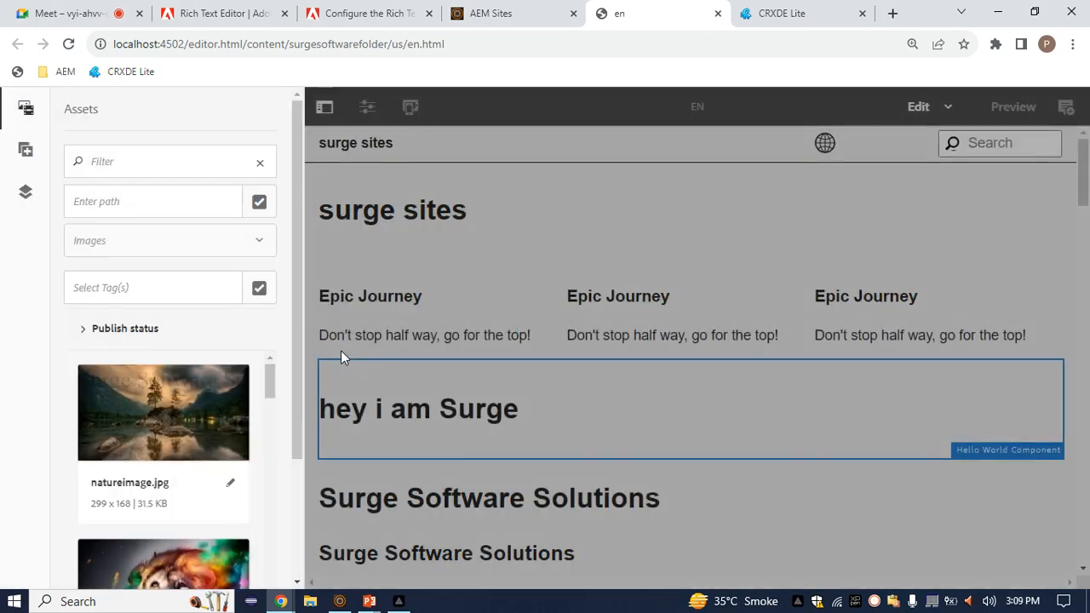
scroll(469, 502, down, 2)
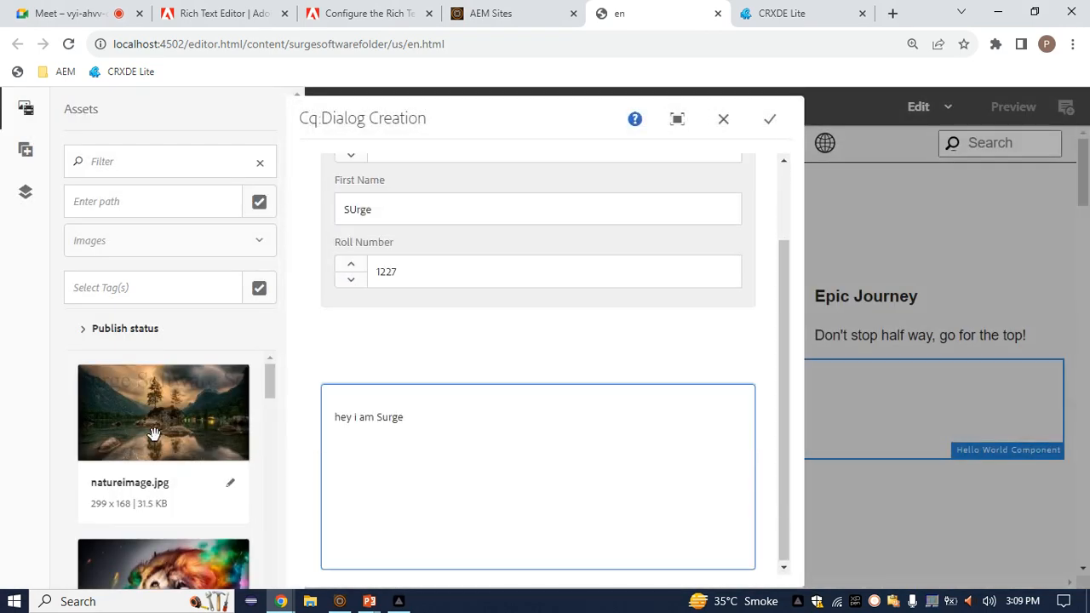
drag(150, 438, 431, 485)
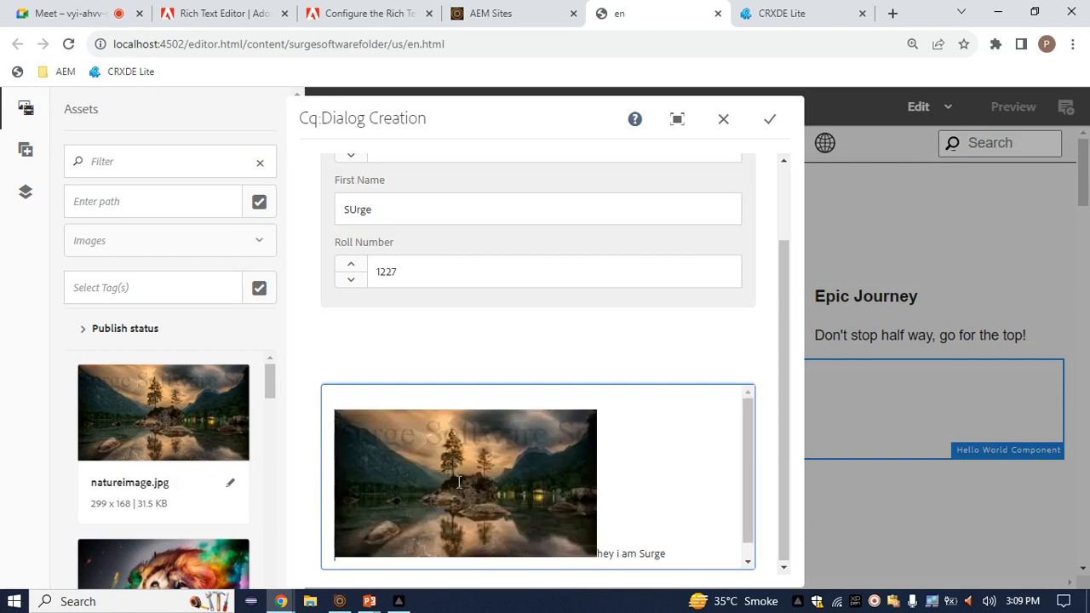
scroll(459, 482, down, 1)
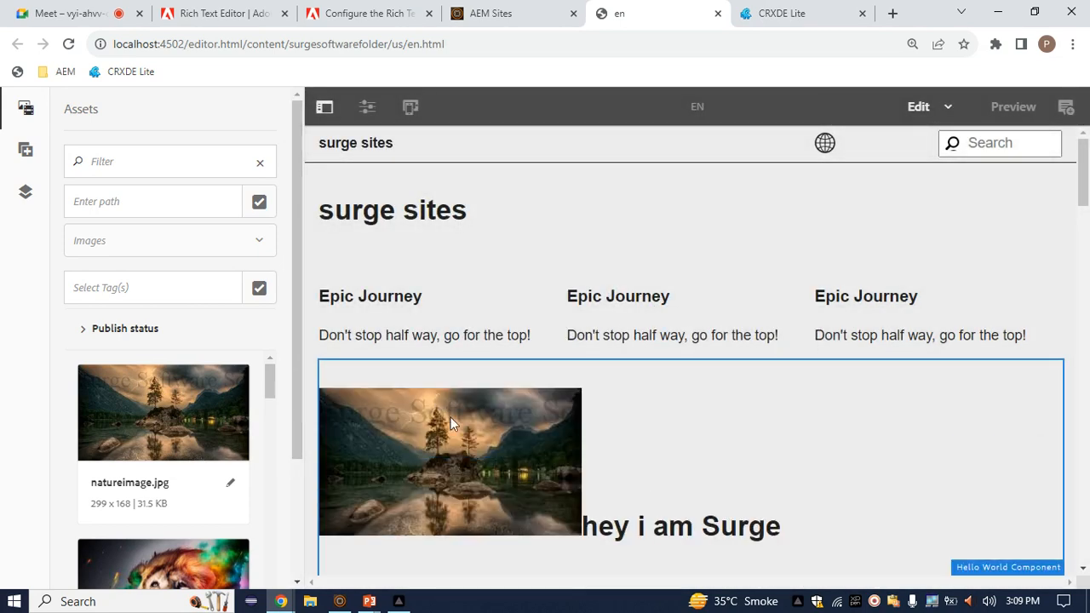
scroll(596, 375, down, 2)
click(584, 286)
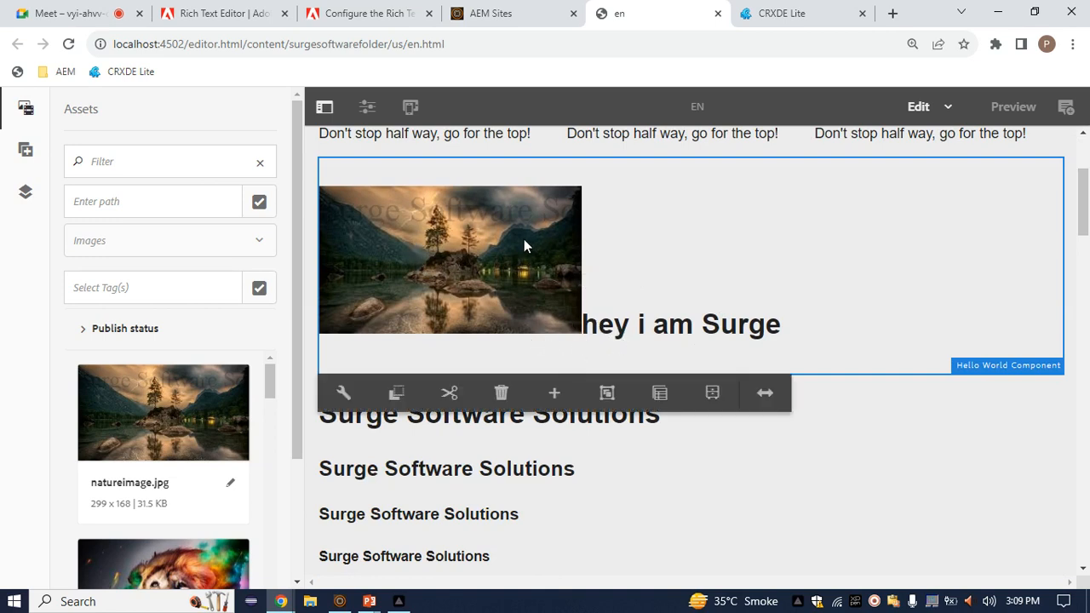
Step: Inspect the text property expression in the Hello World component's helloworld.html in CRXDE Lite, and return to the en page
click(784, 13)
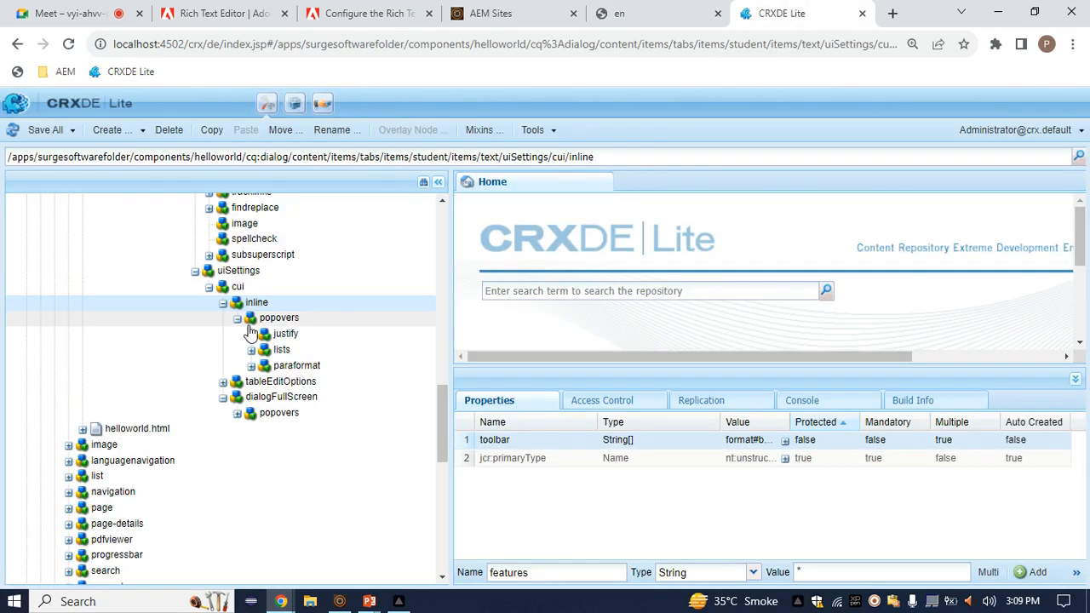
double_click(148, 416)
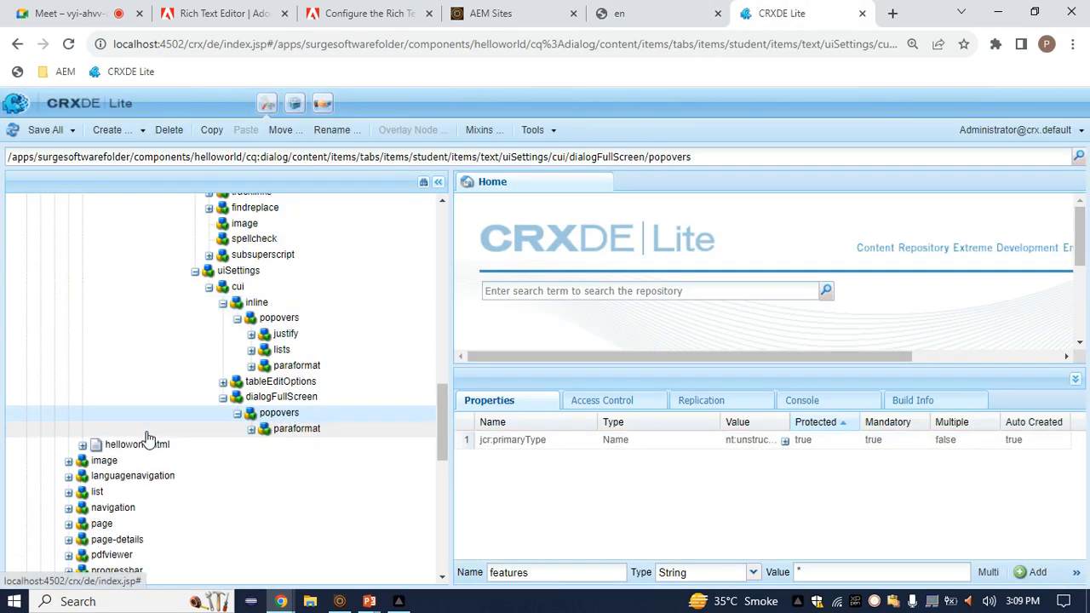
double_click(145, 448)
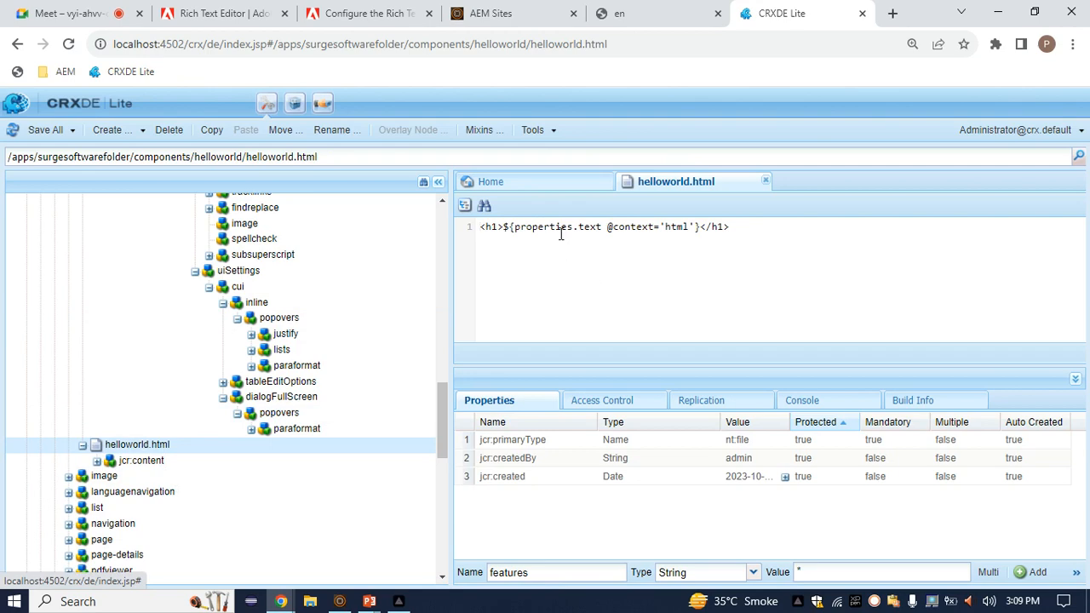
double_click(588, 226)
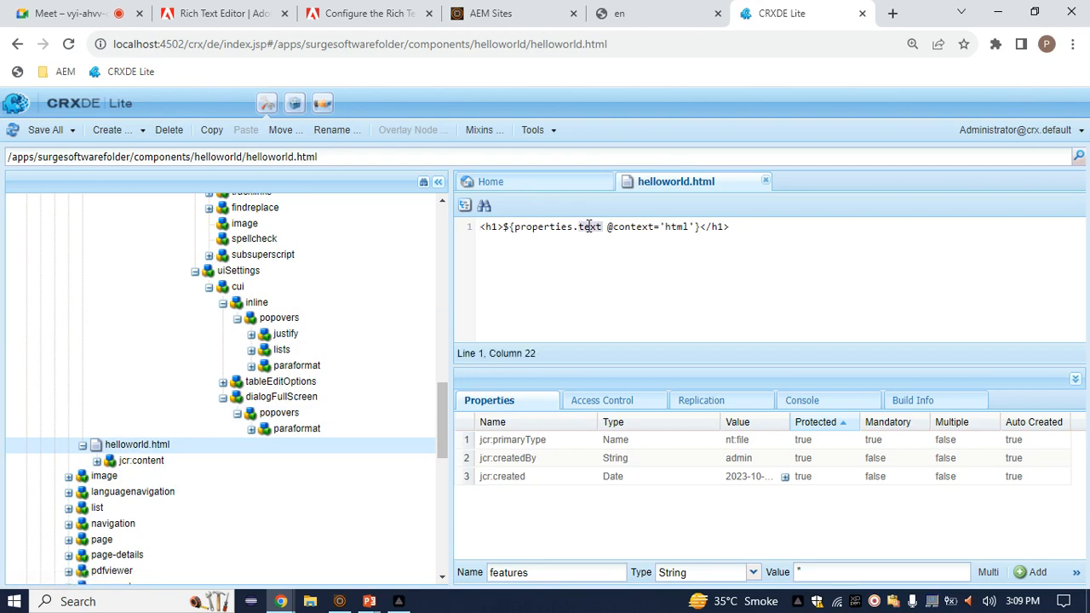
click(705, 12)
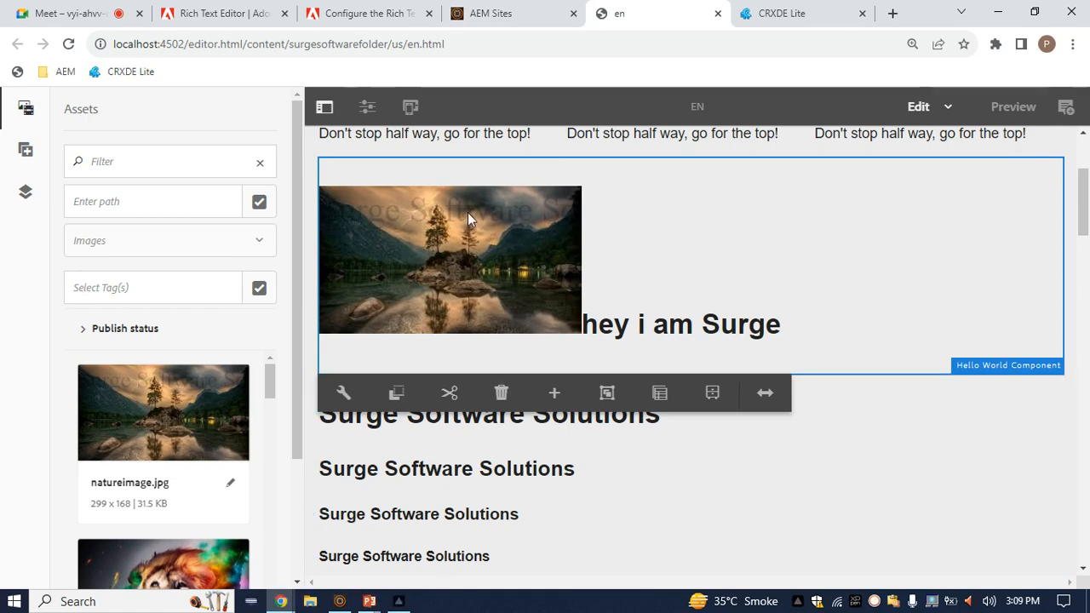
Step: Review the justify plug-in entry and the format plug-in's underline feature in Adobe's rich text editor documentation
click(350, 7)
scroll(316, 433, up, 1)
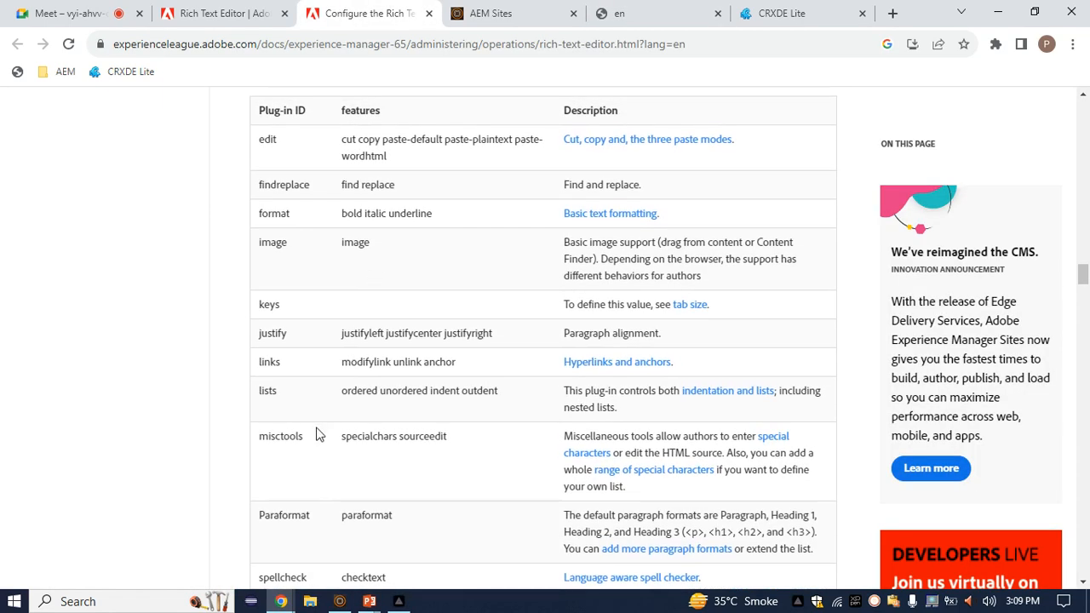
double_click(277, 361)
double_click(279, 333)
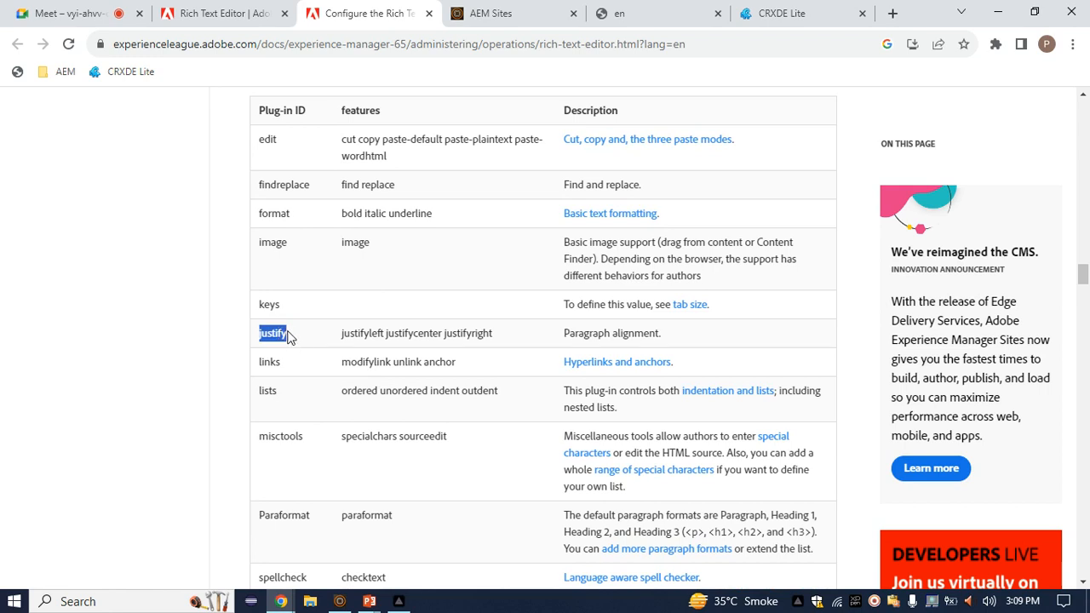
drag(294, 341, 275, 338)
double_click(421, 213)
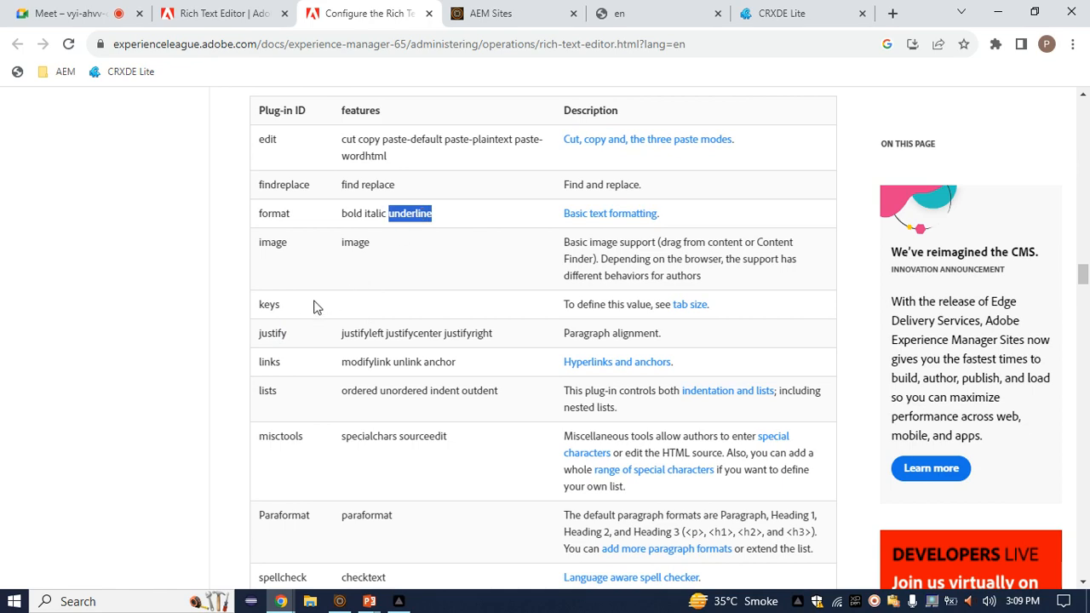
double_click(275, 334)
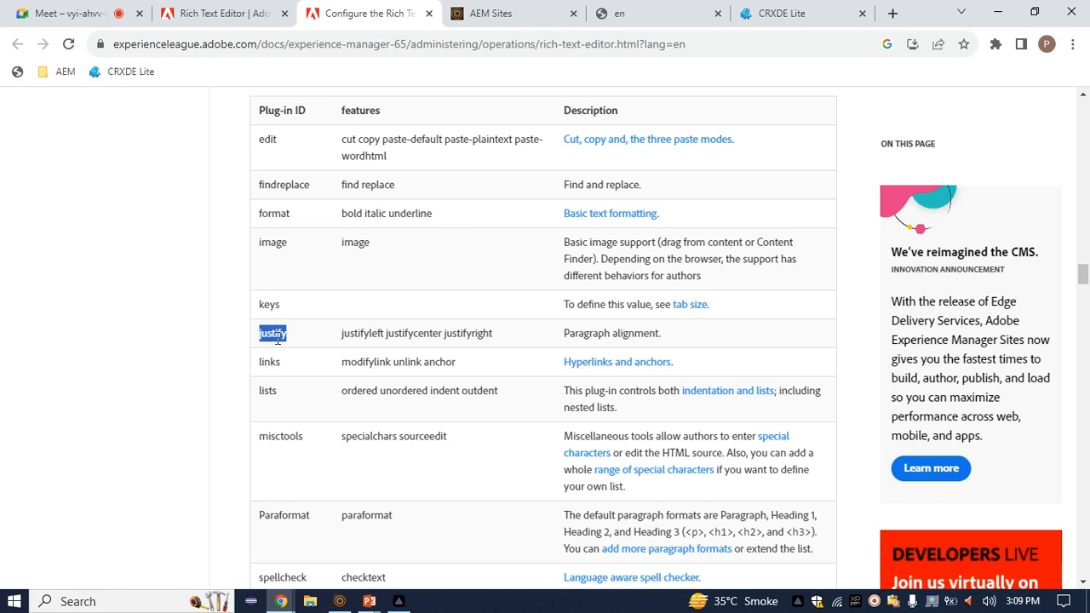
Step: Check the features property of the justify node under rtePlugins in CRXDE Lite
click(781, 13)
scroll(297, 287, up, 3)
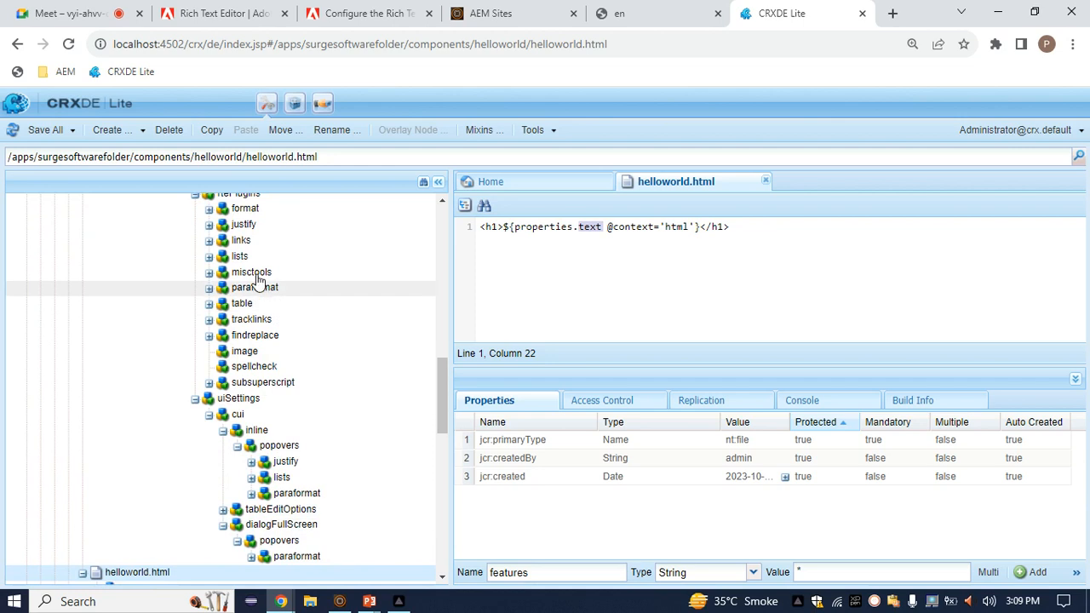
click(243, 225)
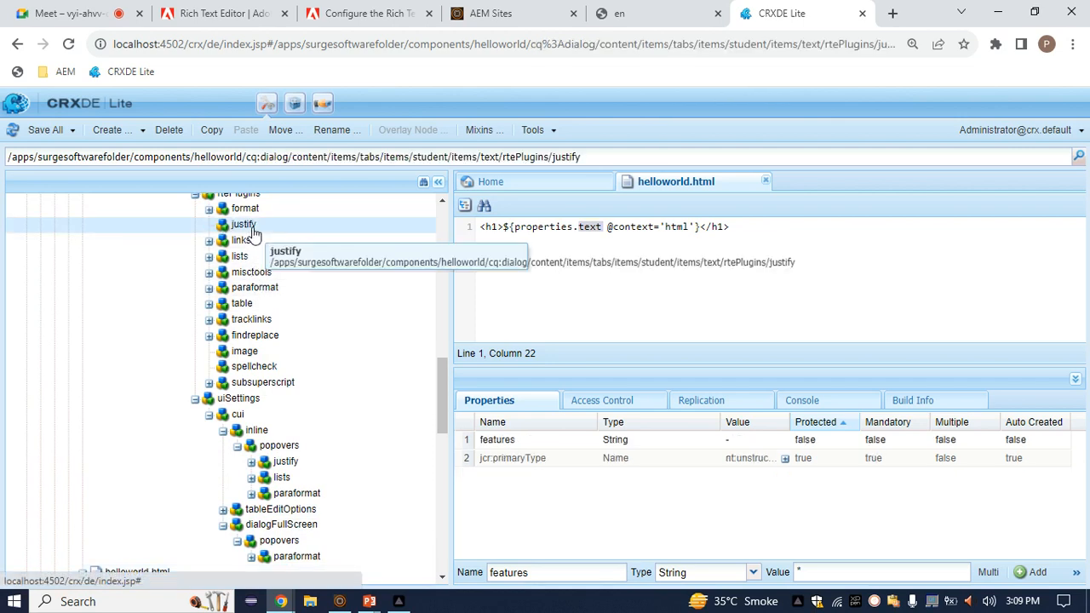
click(486, 440)
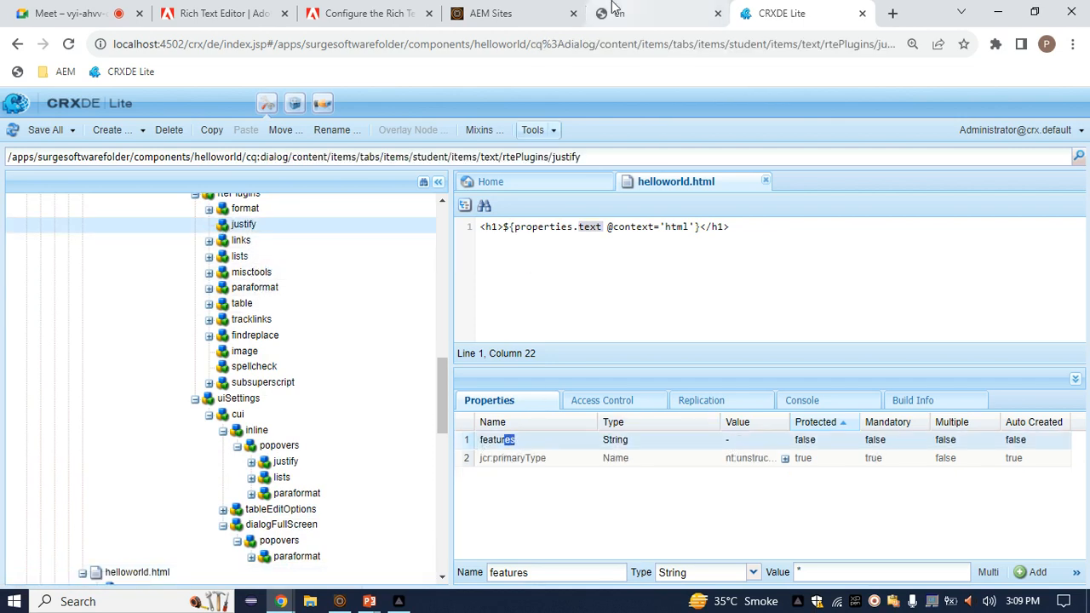
Step: Reopen the Hello World component's dialog on the en page and format the rich text as a bulleted list
drag(620, 12, 693, 7)
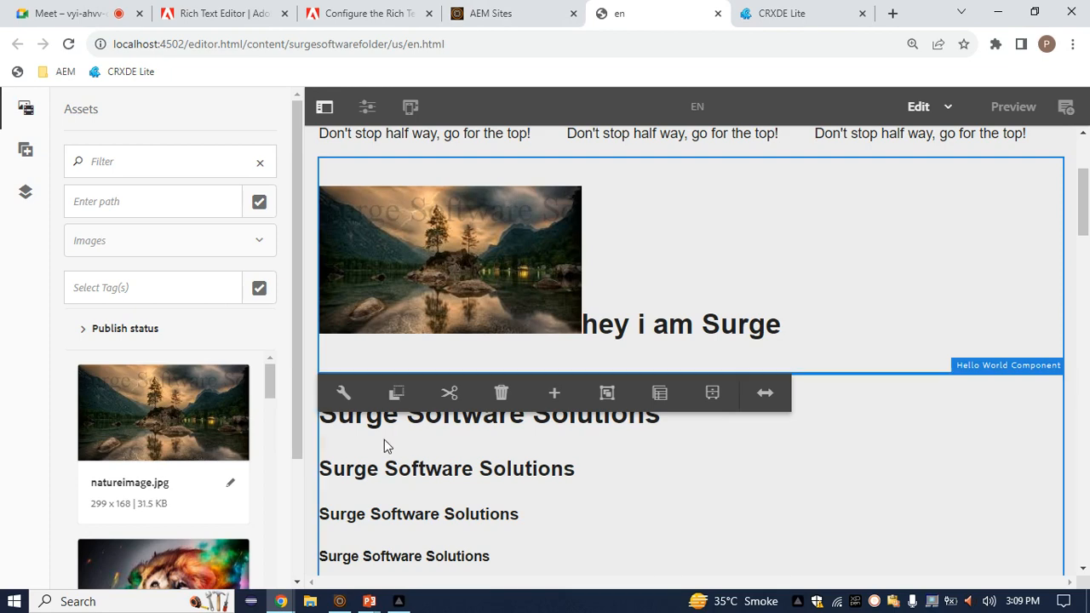
click(344, 393)
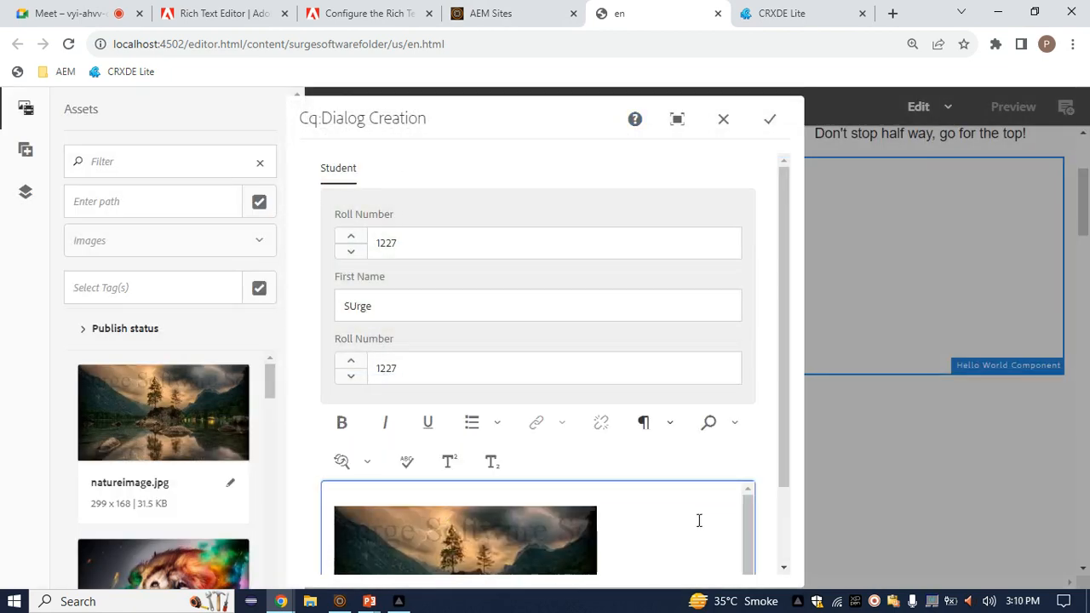
click(495, 423)
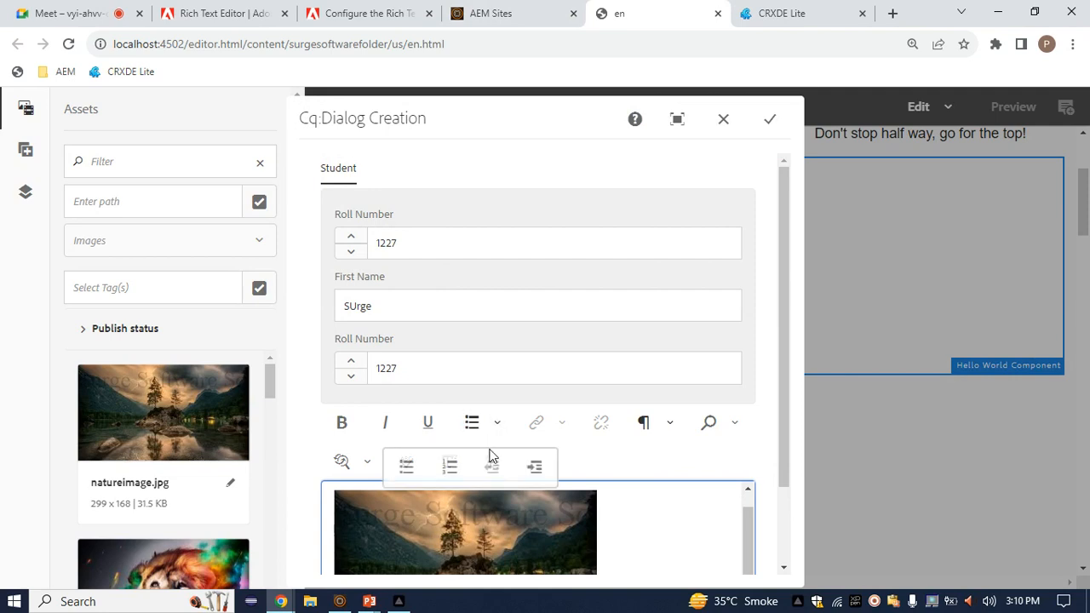
click(412, 468)
scroll(392, 479, down, 2)
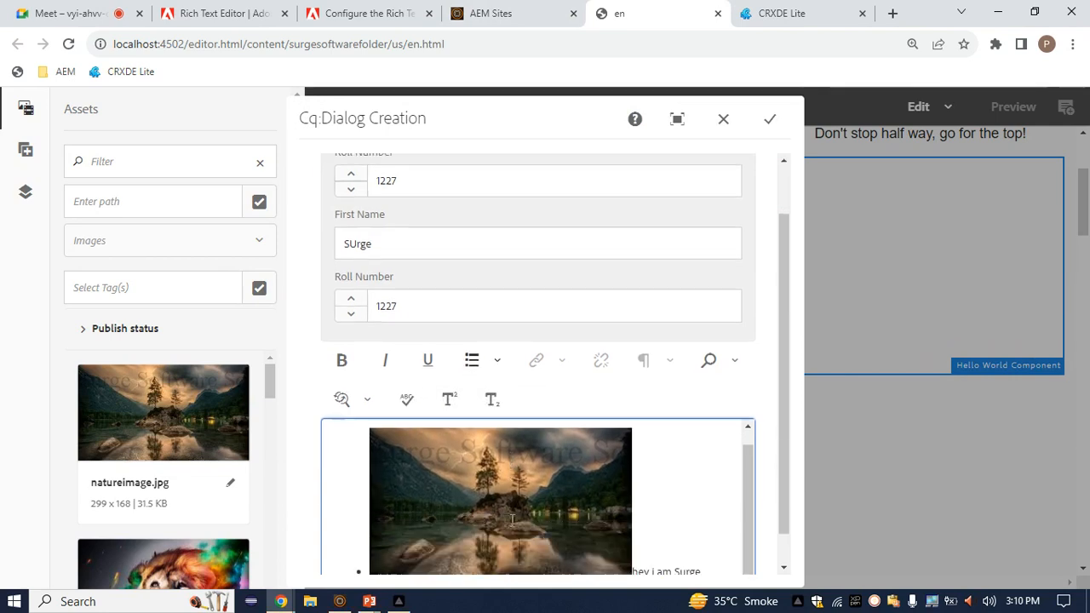
Step: Delete the nature image from the rich text and add two bullets reading "afdslkjflkajds" and "asfdlkfjadsl"
click(459, 499)
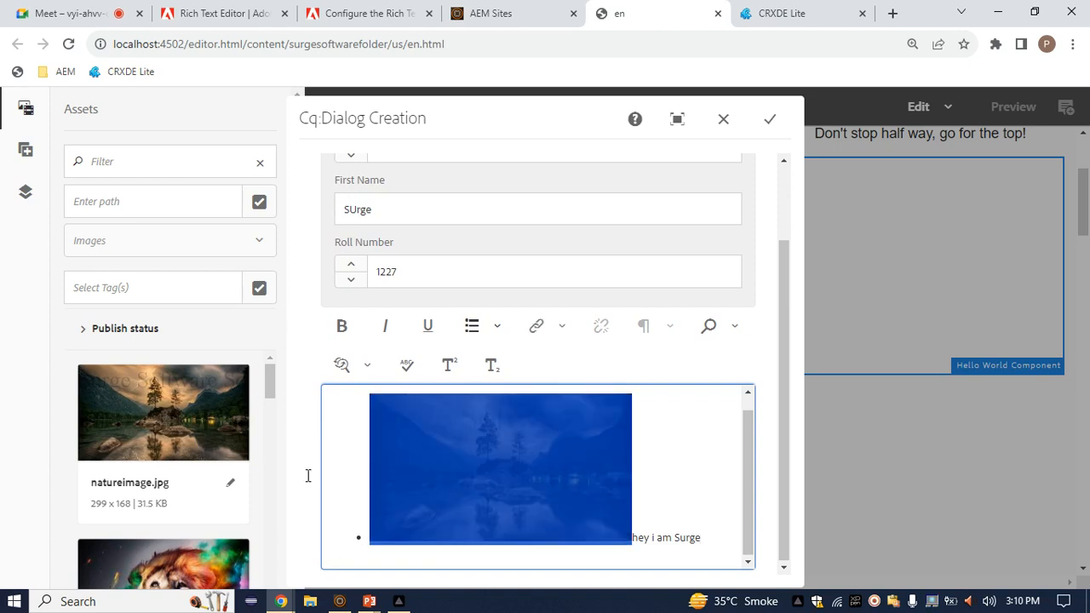
key(Delete)
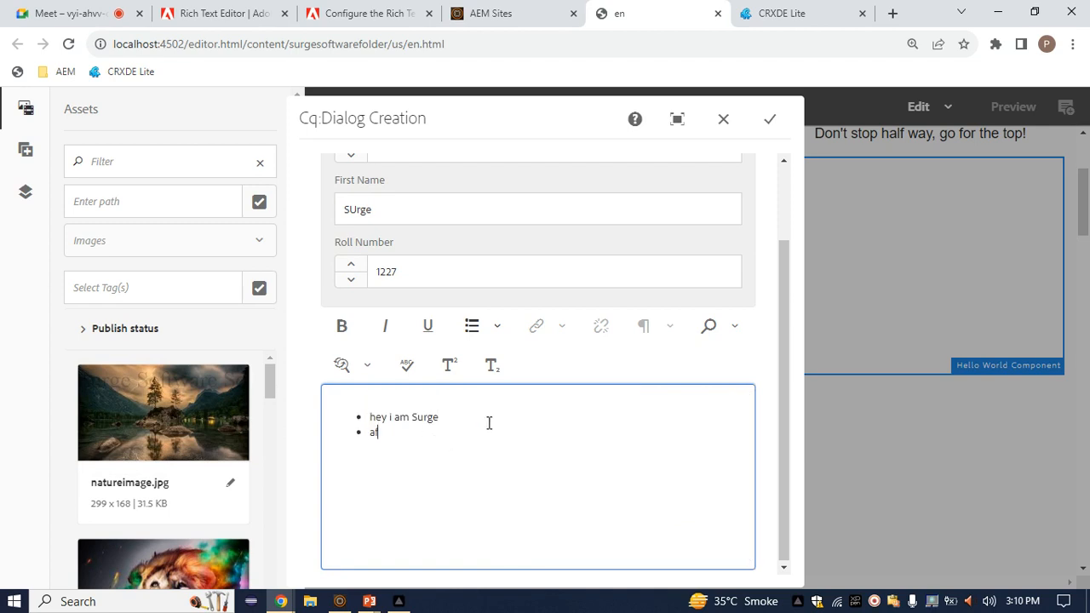
text(dslkjflkajds )
text(asfdlkfjadsl)
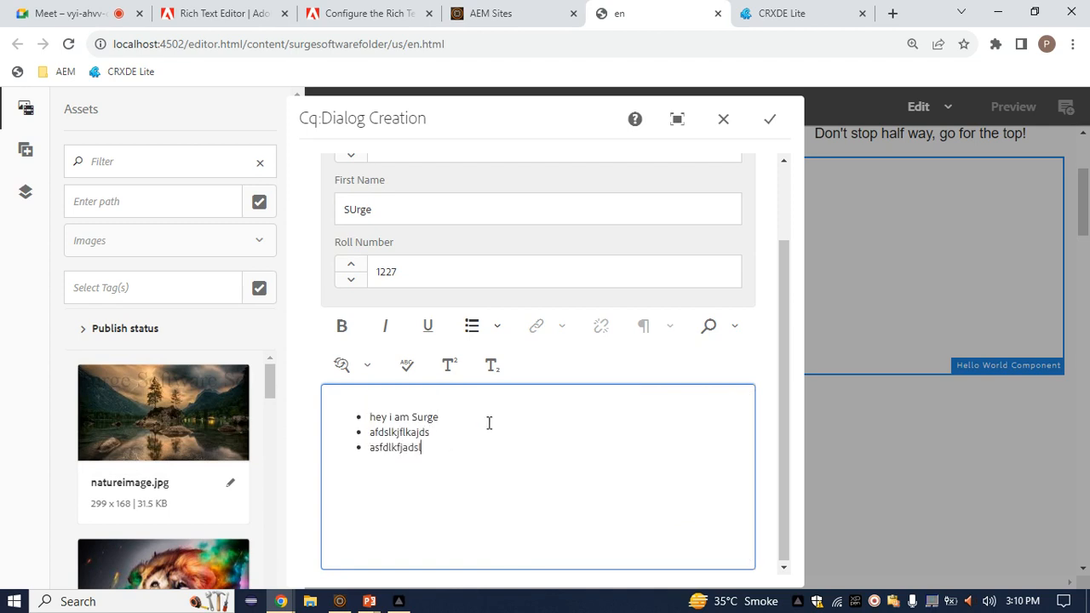
Step: Turn the last bullet into a numbered list and add the items "adskjfhlask]" and "hasdfljasd"
click(499, 327)
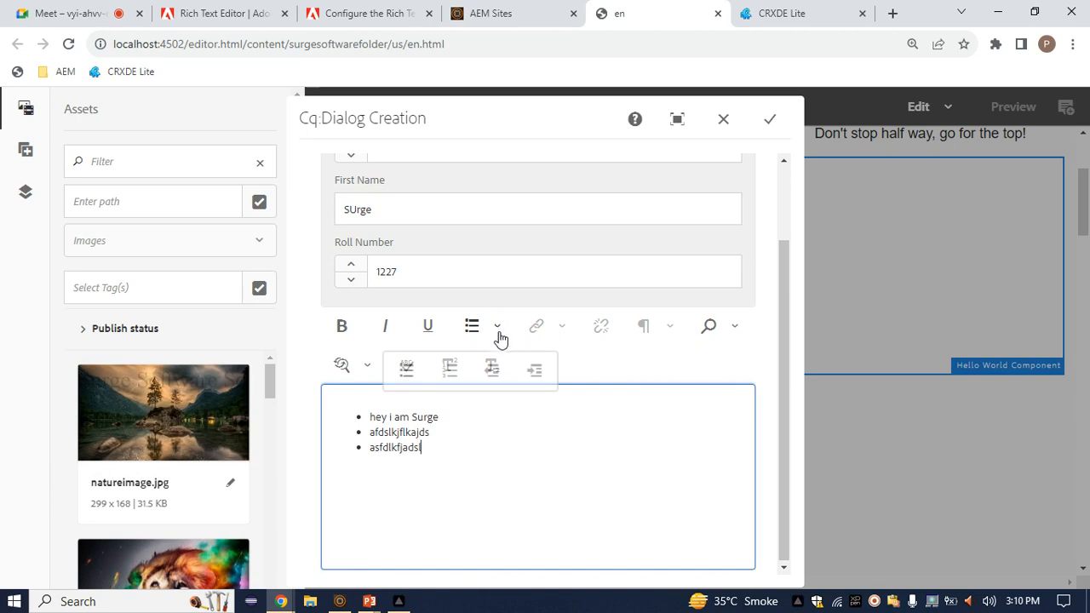
click(450, 368)
text(ad)
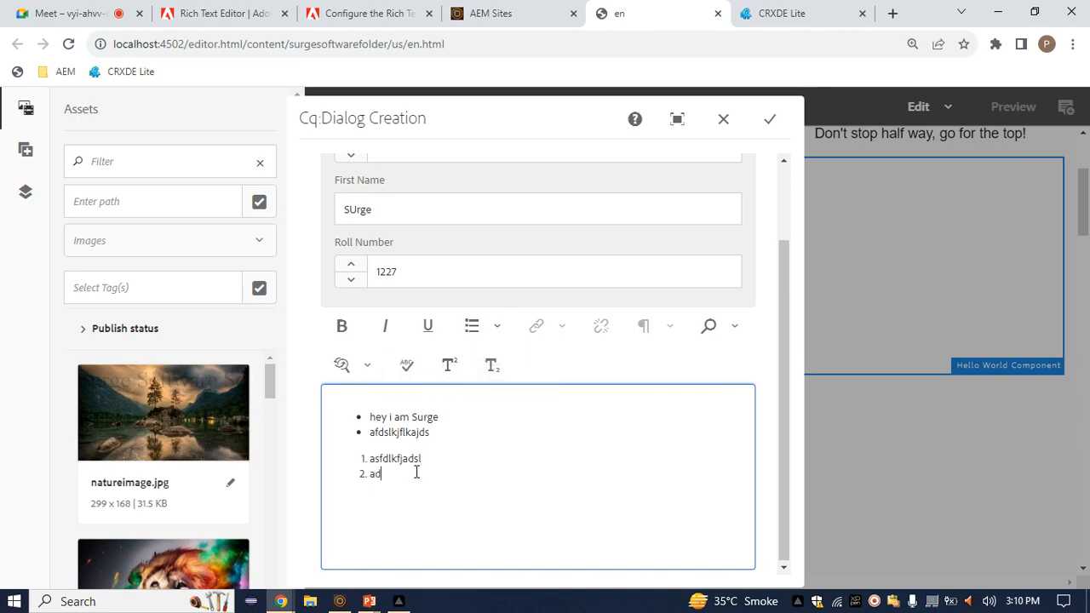
text(skjfhlaskj )
text(hasdfljasd)
Step: Indent the last numbered item, "hasdfljasd", and outdent the "hey i am Surge" bullet
click(498, 326)
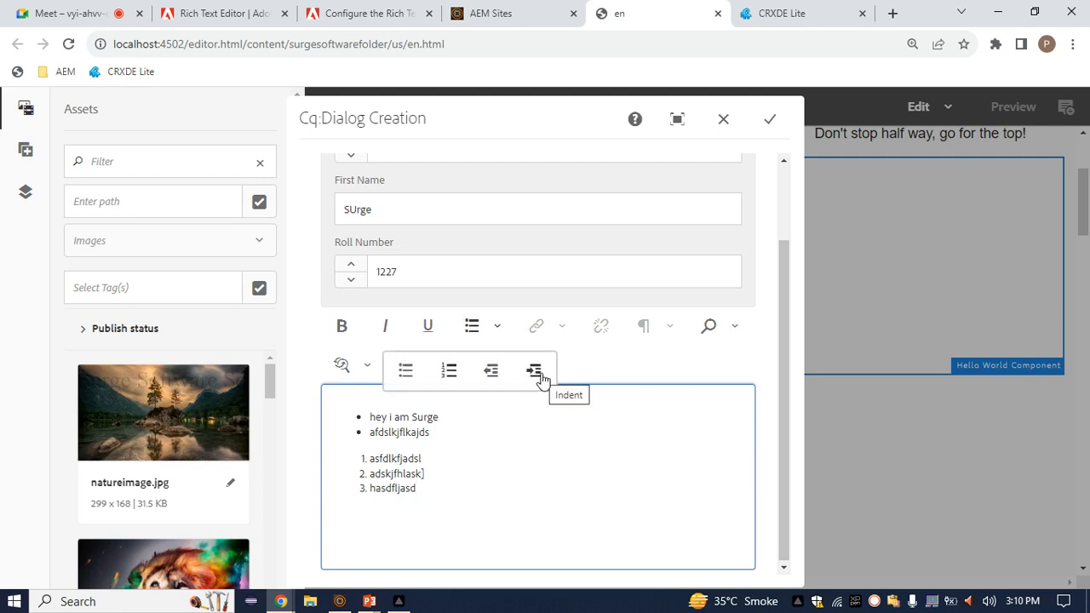
click(536, 372)
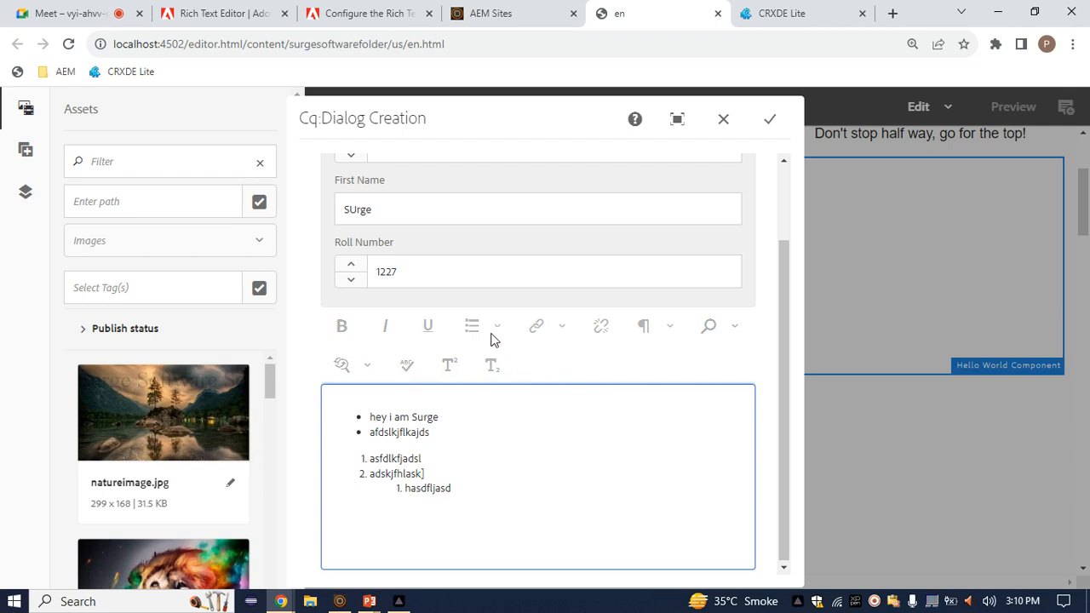
click(560, 413)
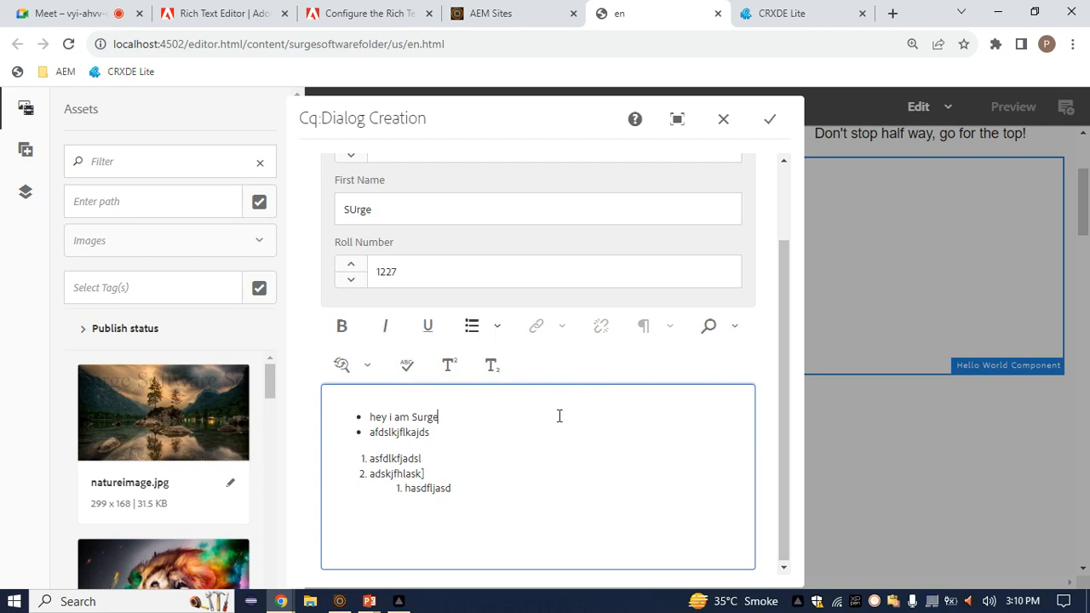
click(495, 325)
click(490, 372)
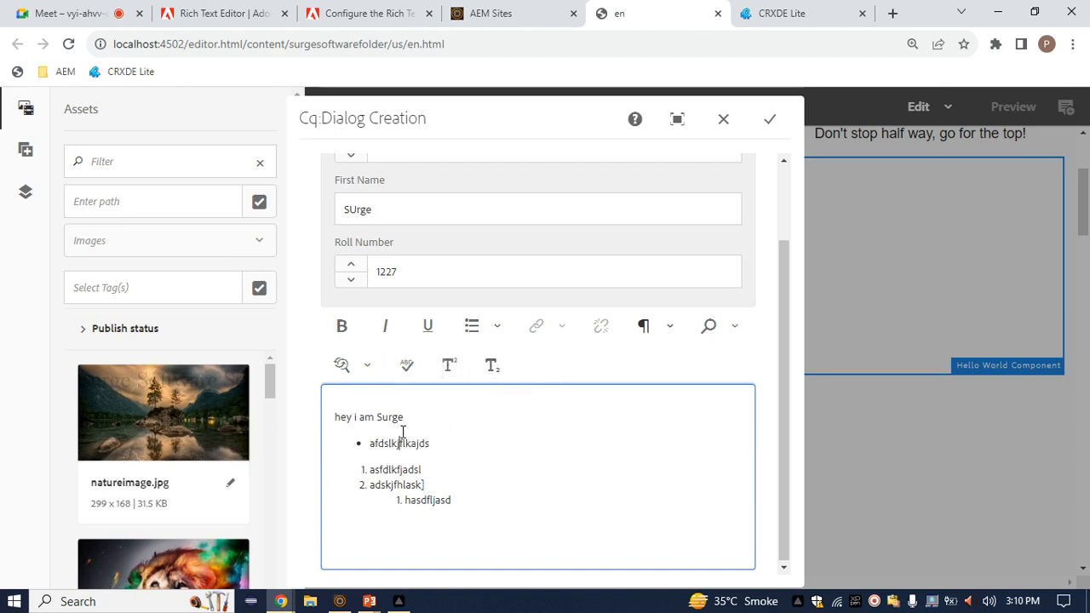
click(535, 525)
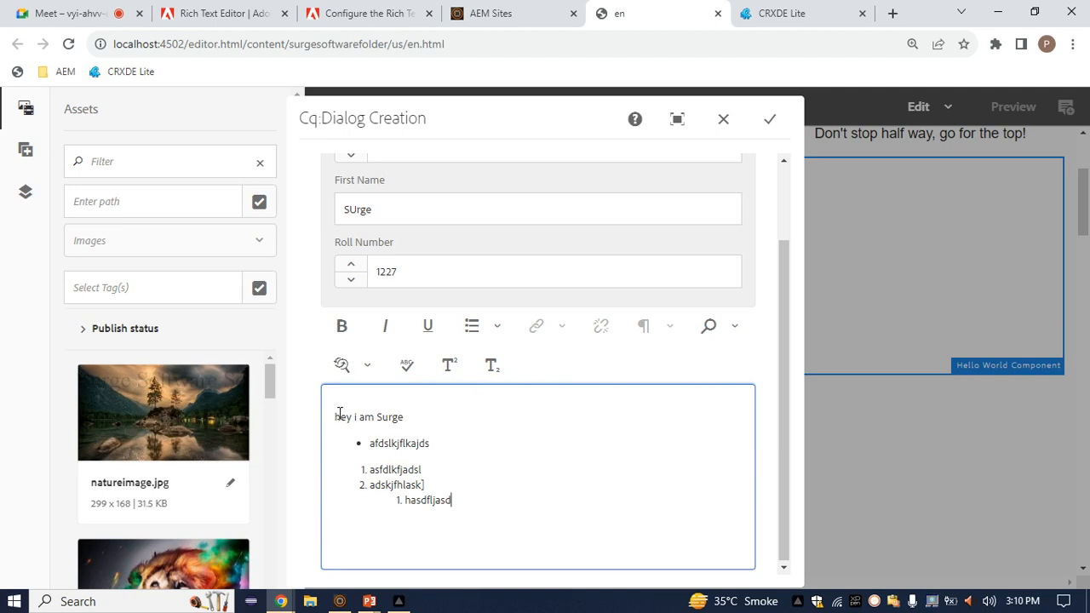
drag(335, 419, 409, 418)
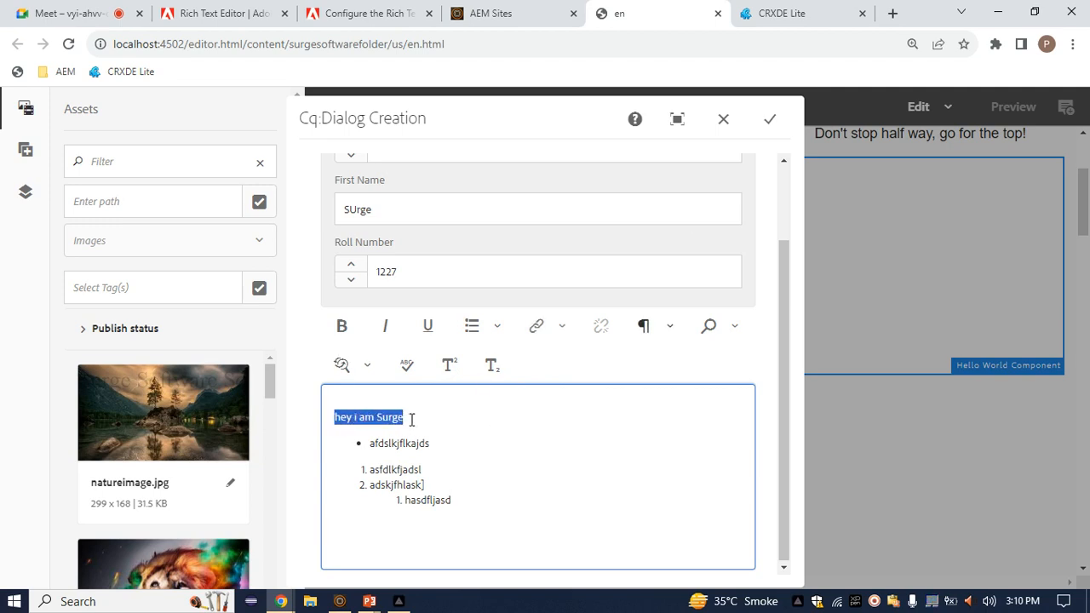
Step: Set the features property of the justify node under rtePlugins to * in CRXDE Lite and save
click(837, 8)
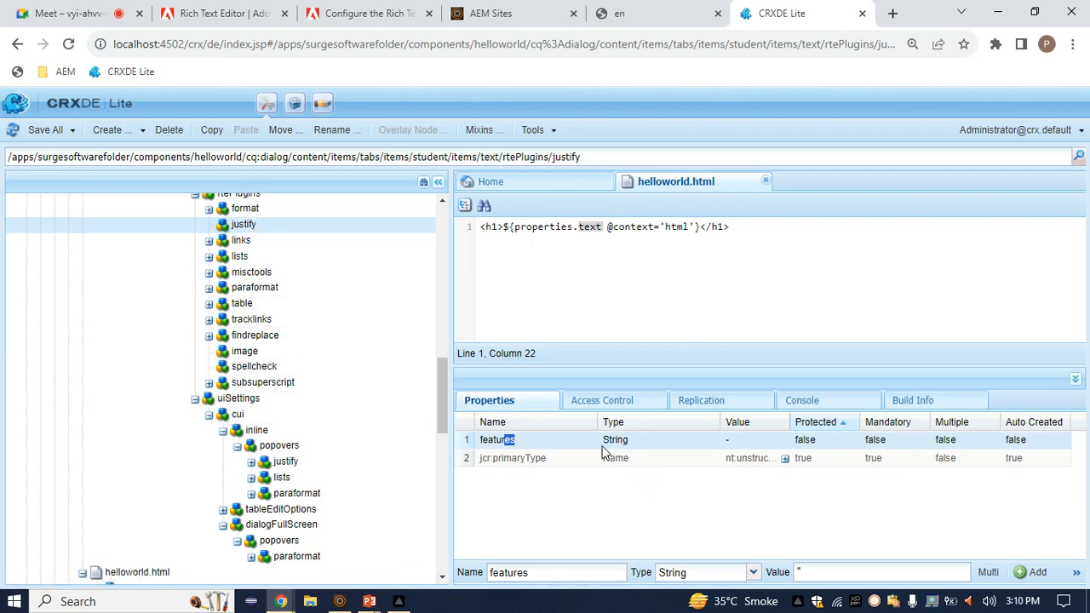
double_click(740, 442)
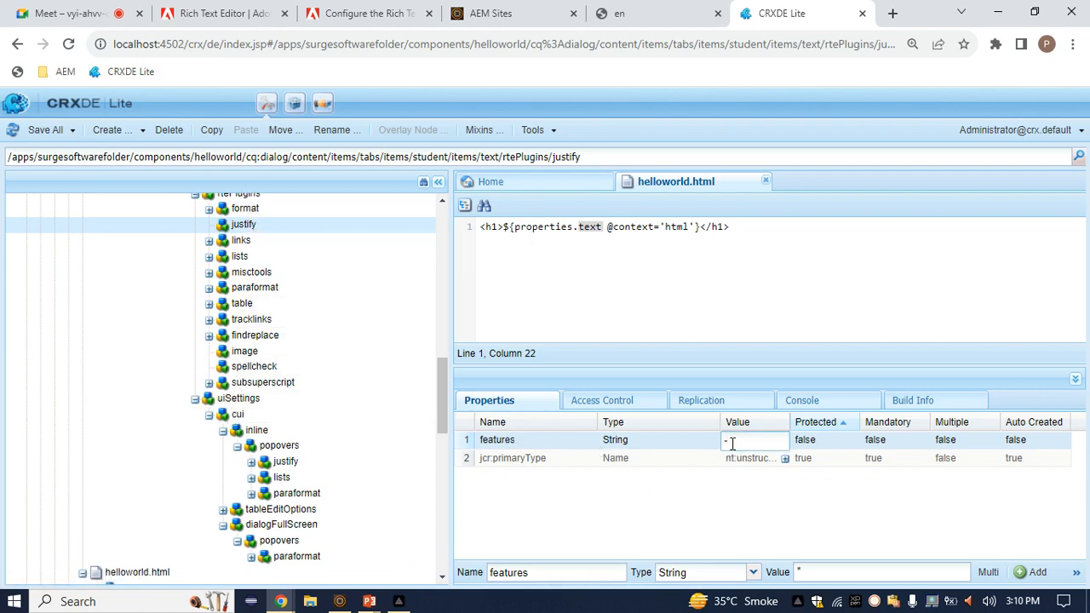
drag(732, 443, 715, 447)
click(537, 441)
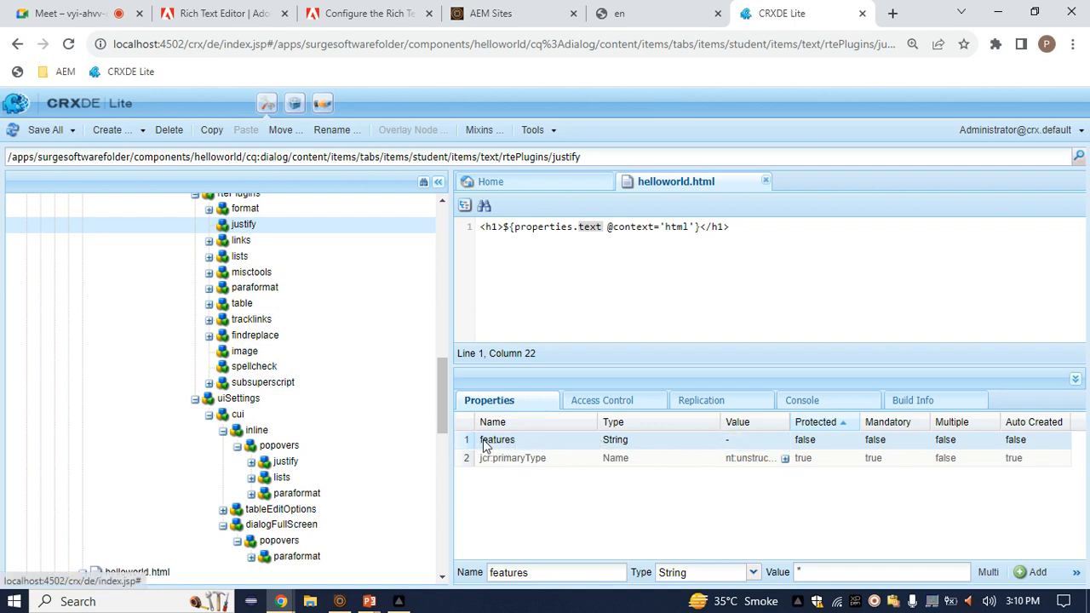
click(755, 442)
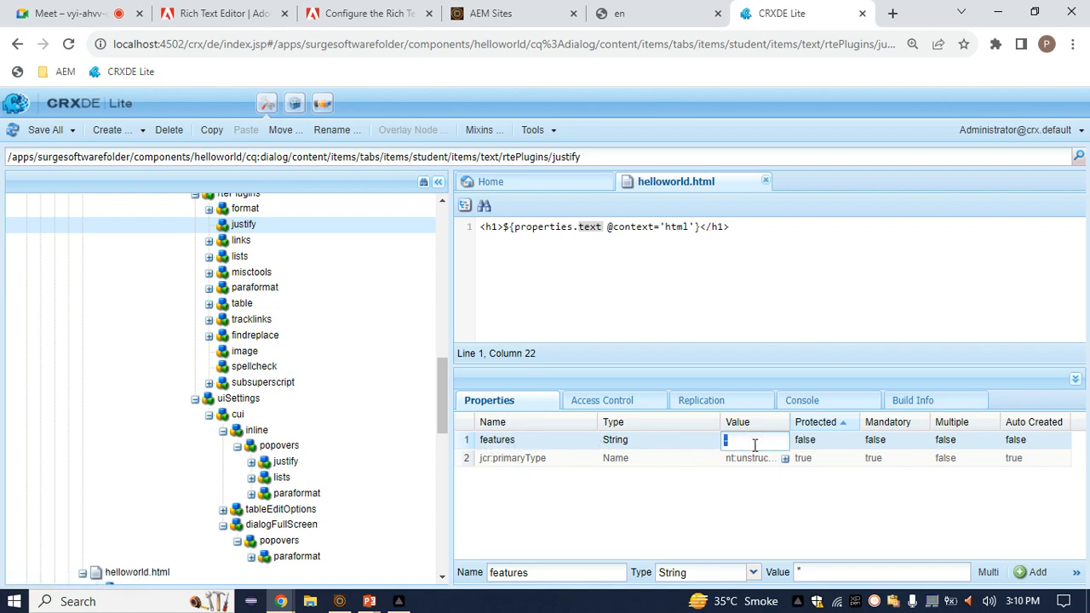
click(749, 492)
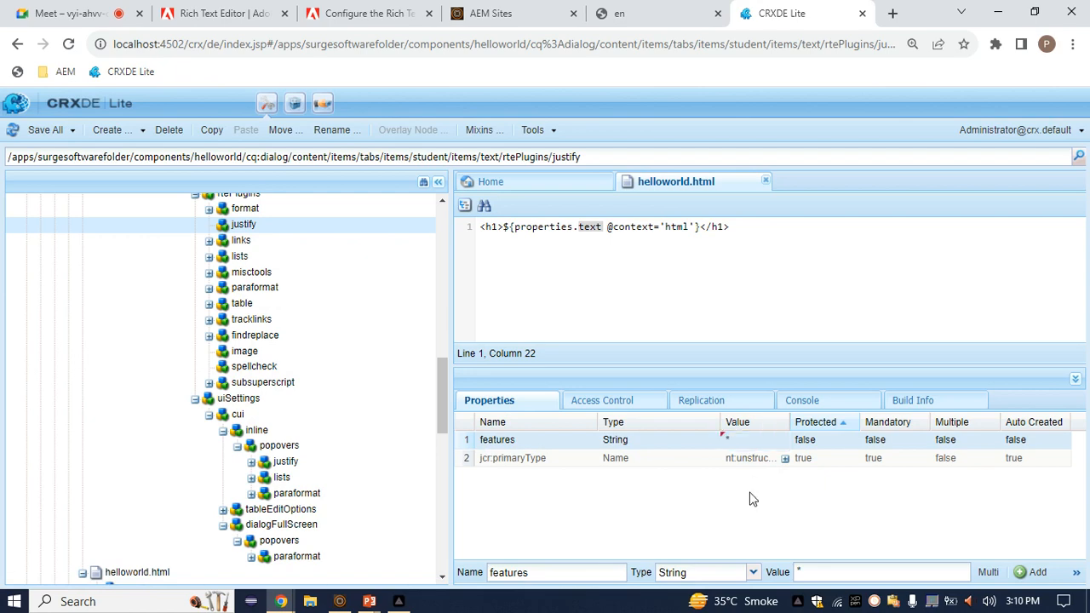
key(ctrl+s)
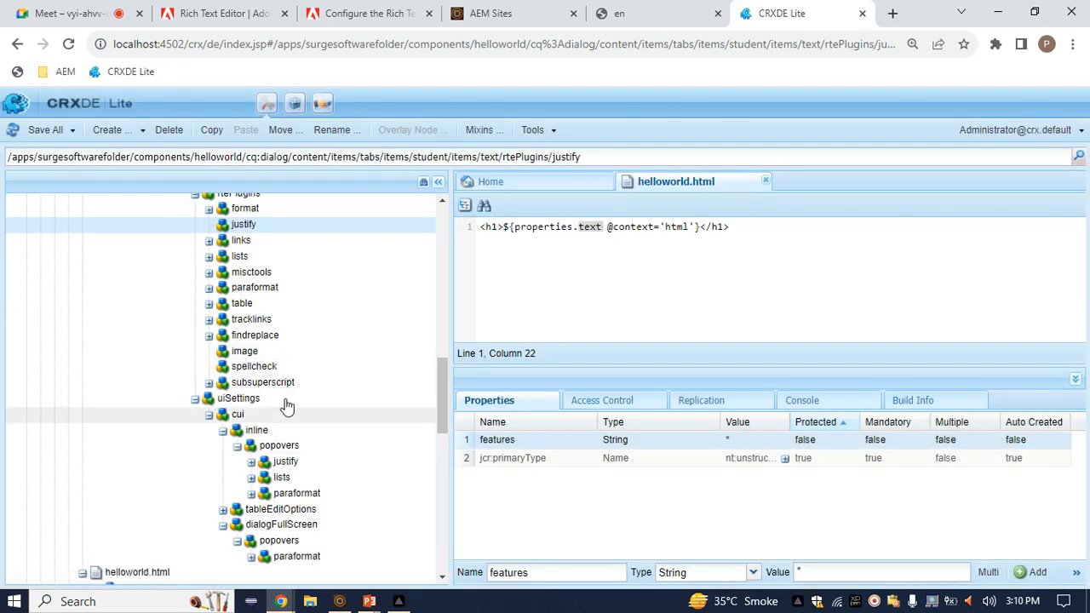
Step: Edit the toolbar property of the inline node under uiSettings/cui and begin a new last entry with "justify#"
click(260, 431)
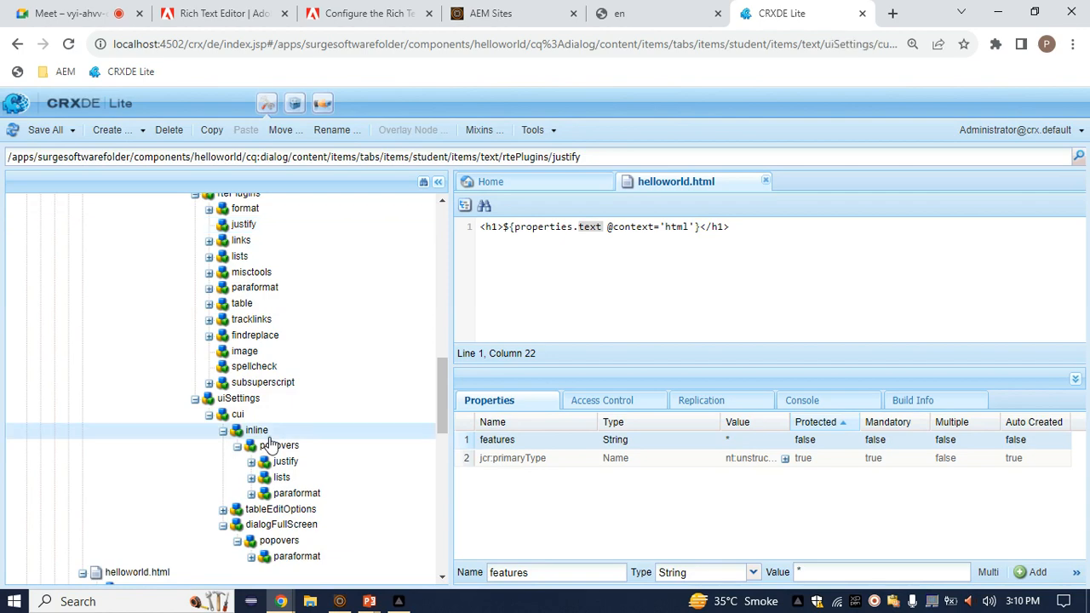
double_click(751, 440)
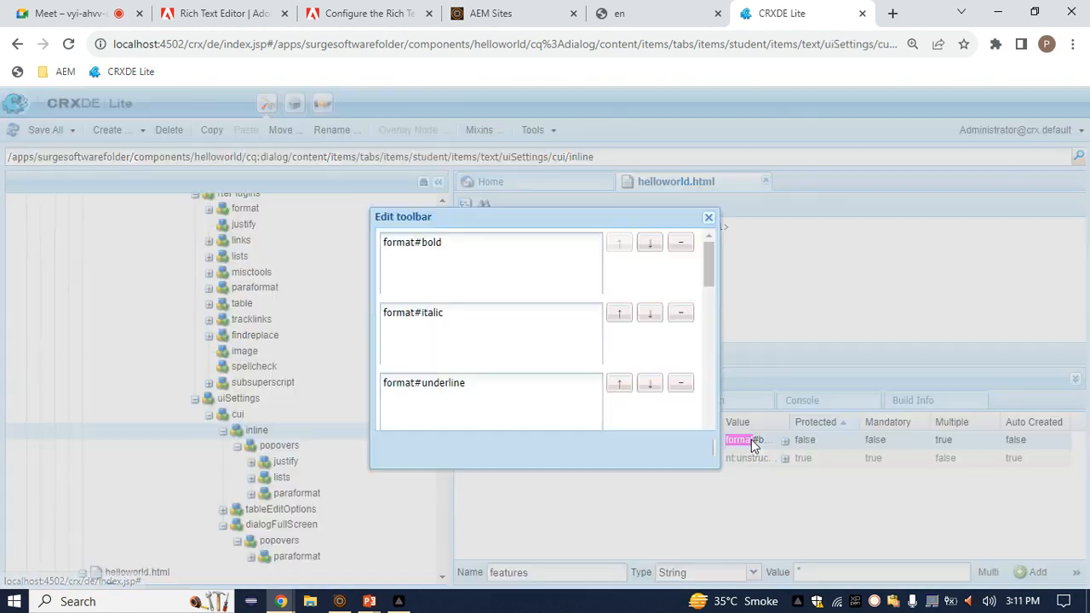
scroll(491, 400, down, 1)
scroll(492, 400, down, 10)
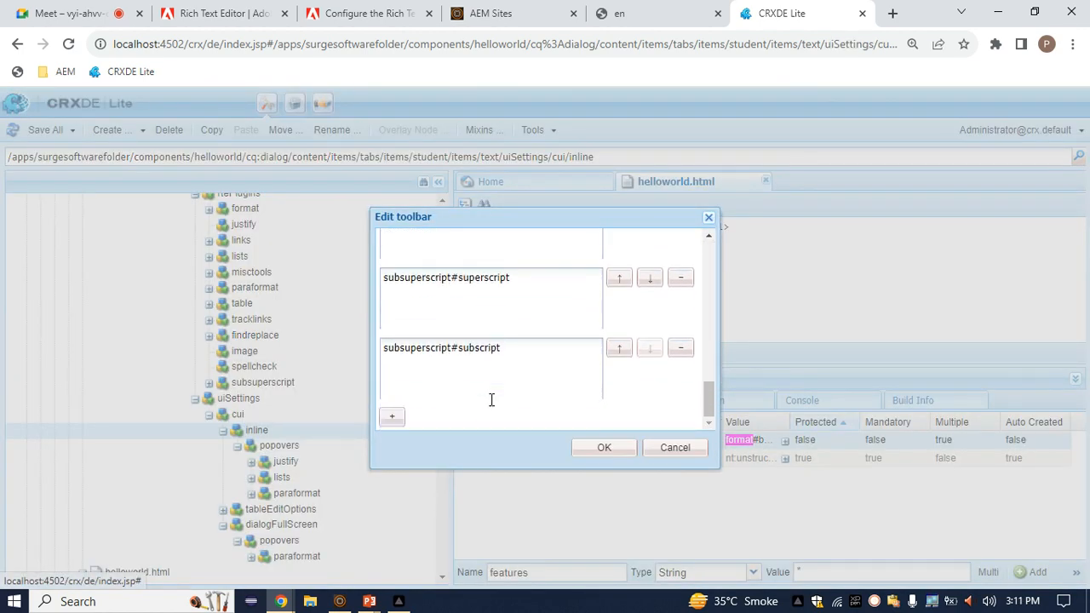
click(393, 419)
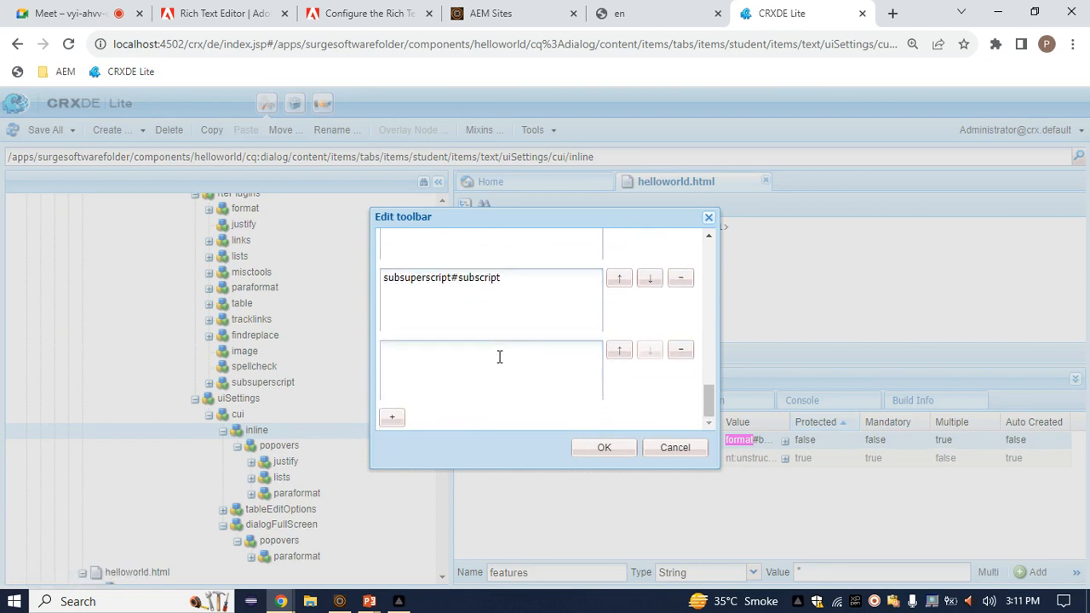
click(467, 353)
text(@=h==)
key(BackSpace)
key(BackSpace)
key(BackSpace)
key(BackSpace)
key(BackSpace)
text(#)
Step: Copy the feature name justifyleft from Adobe's plug-in table and append it to the new "justify#" toolbar entry
click(361, 7)
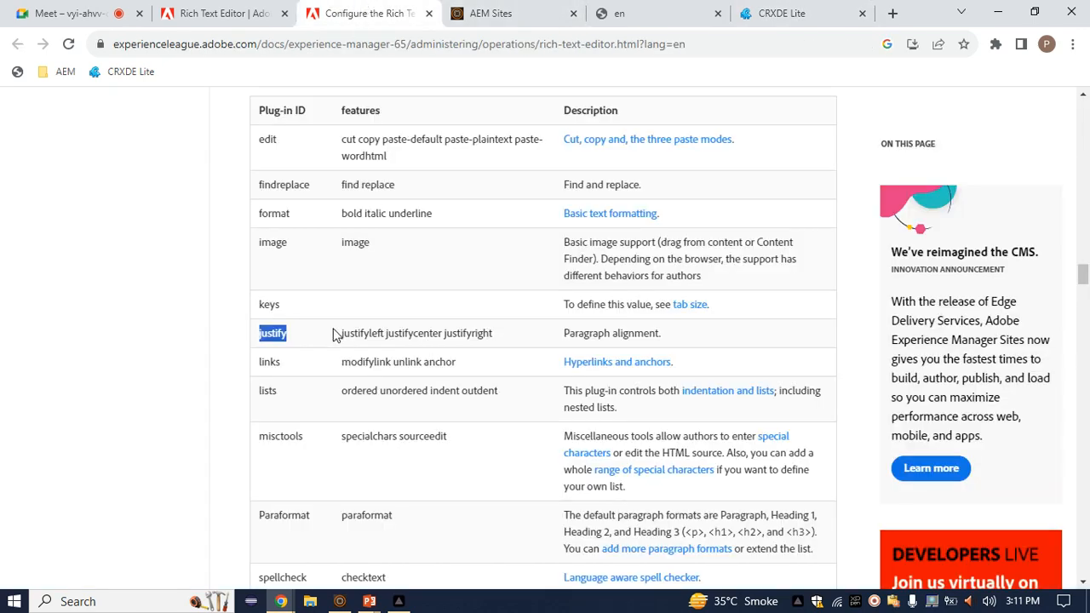
drag(342, 333, 384, 335)
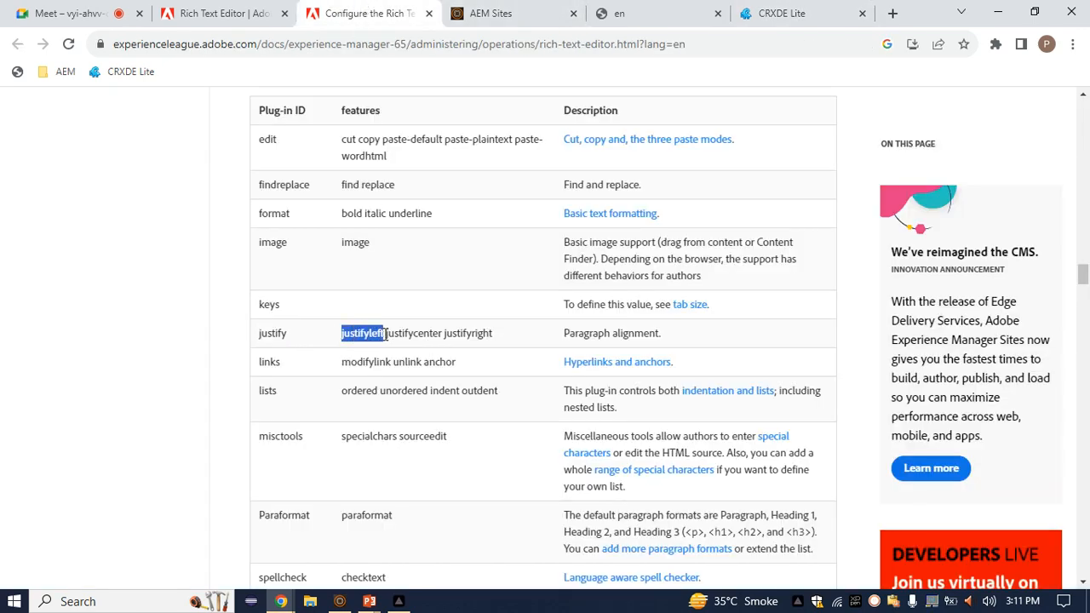
key(ctrl+c)
click(825, 11)
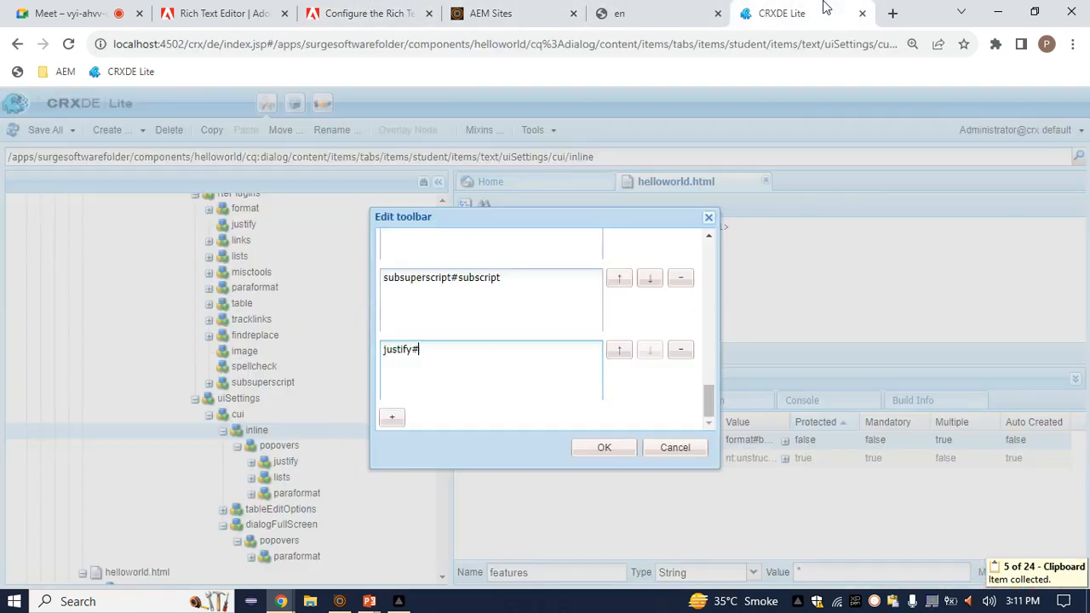
key(ctrl+v)
Step: Add a further toolbar entry reading "justify#justifyright", based on a copy of the justifyleft entry
click(393, 421)
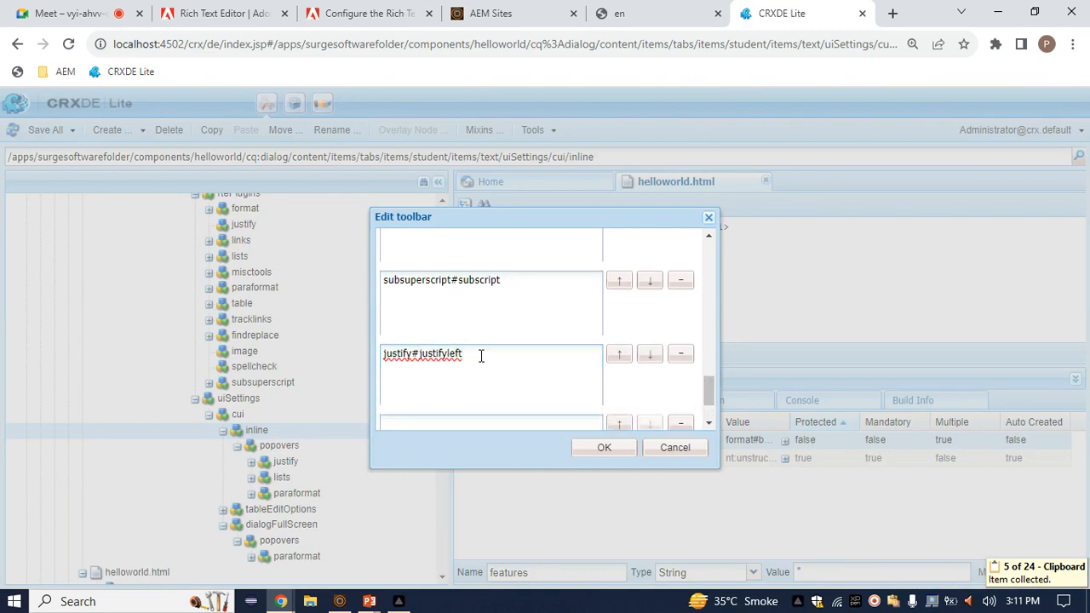
drag(477, 355, 315, 340)
key(ctrl+c)
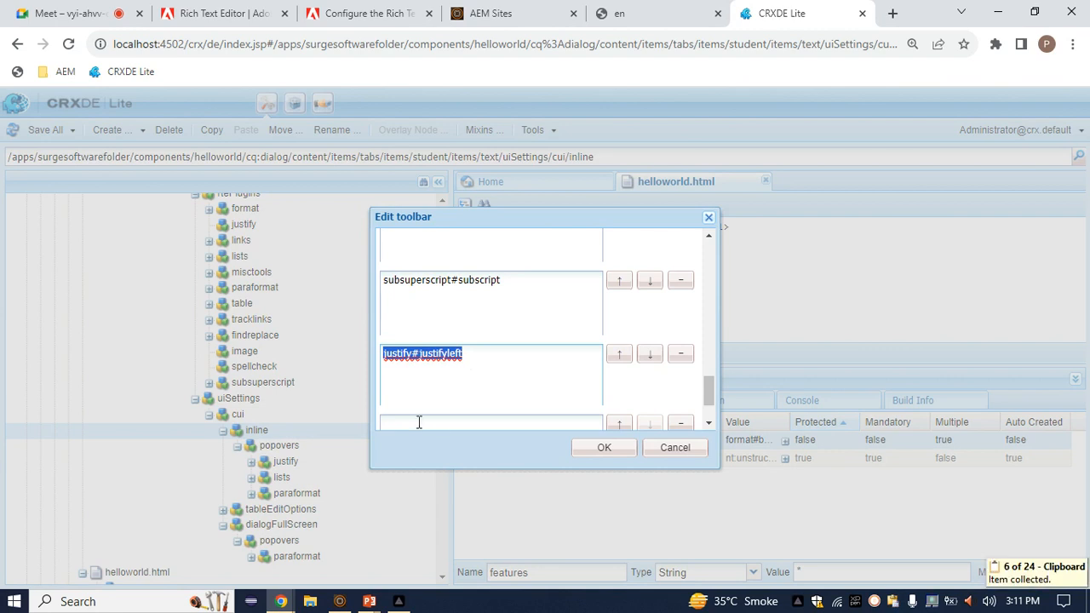
scroll(437, 426, down, 2)
click(436, 352)
key(ctrl+v)
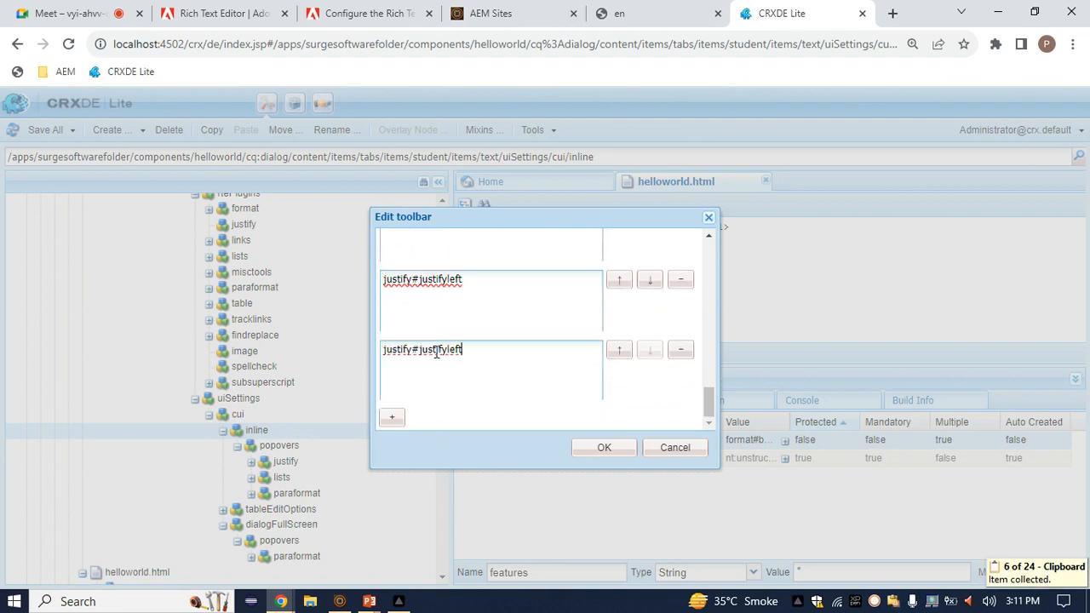
key(BackSpace)
text(right)
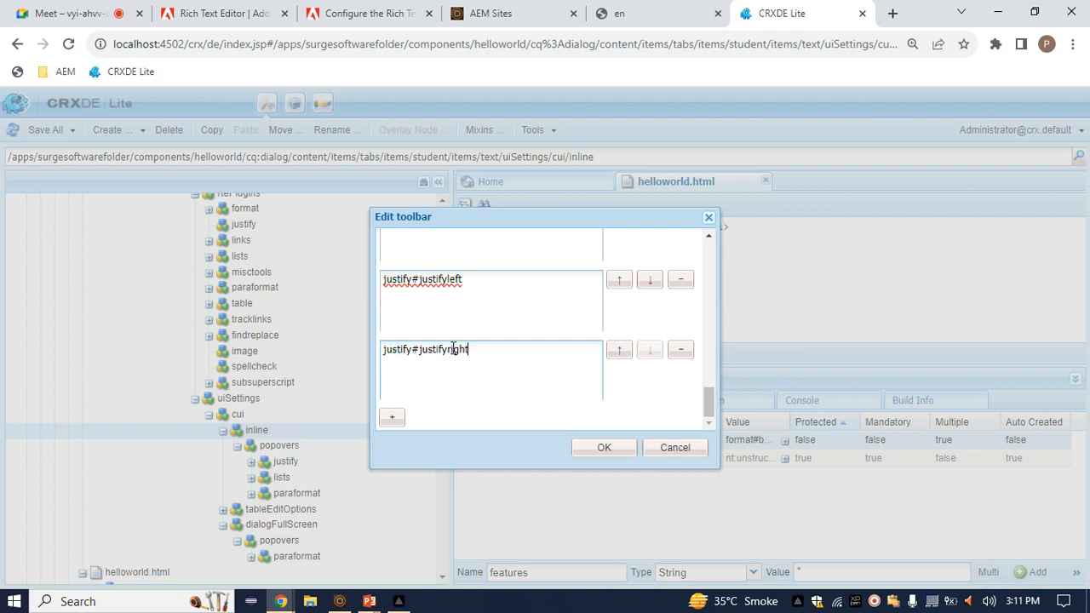
Step: Add the toolbar entry "justify#justifycenter", accept the edited toolbar list and save the changes
click(391, 417)
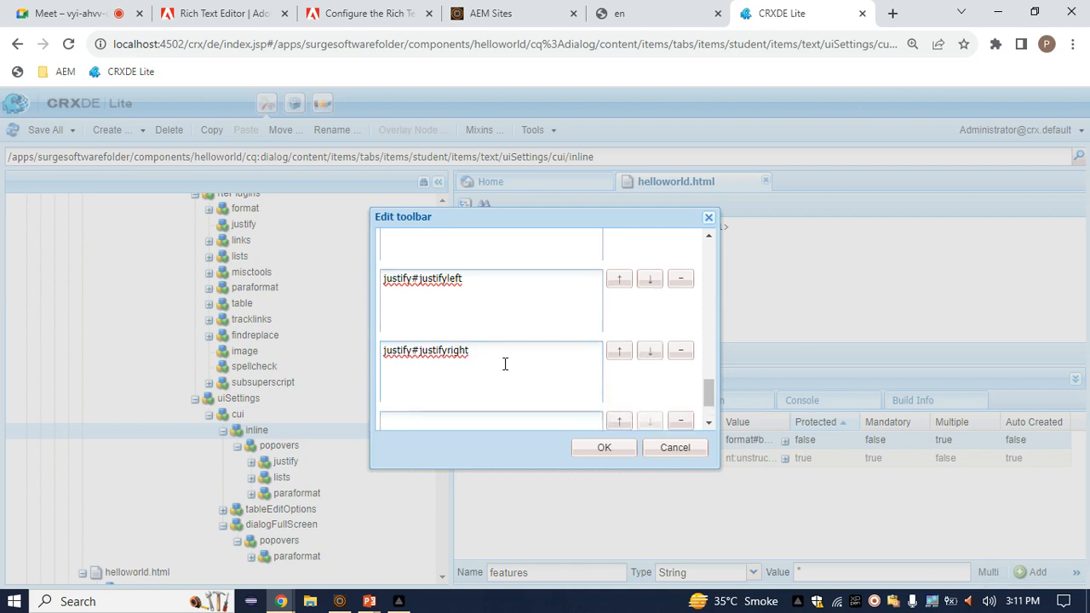
click(470, 350)
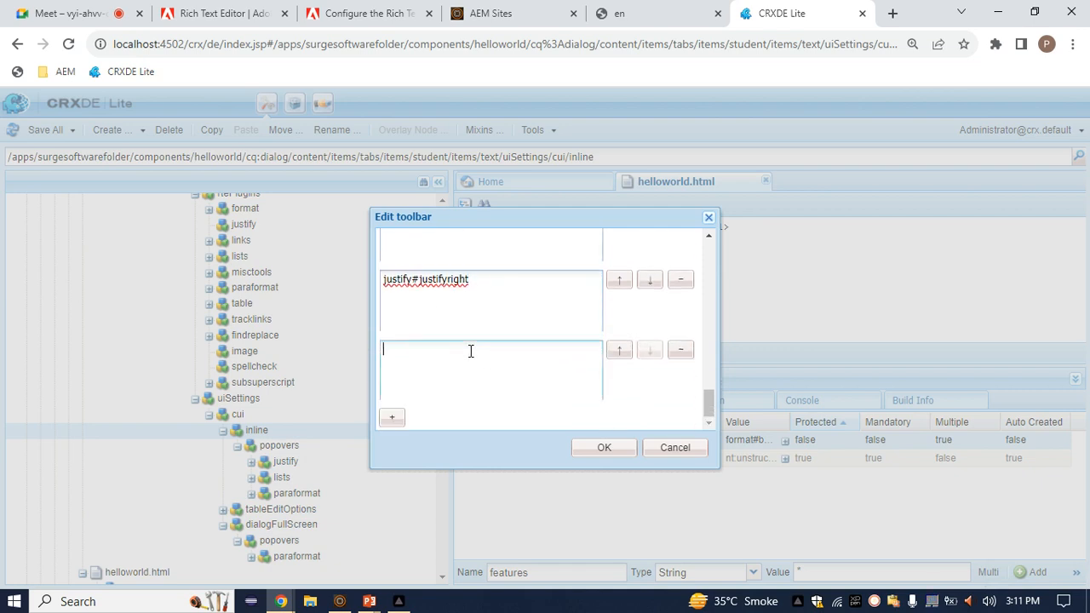
key(ctrl+v)
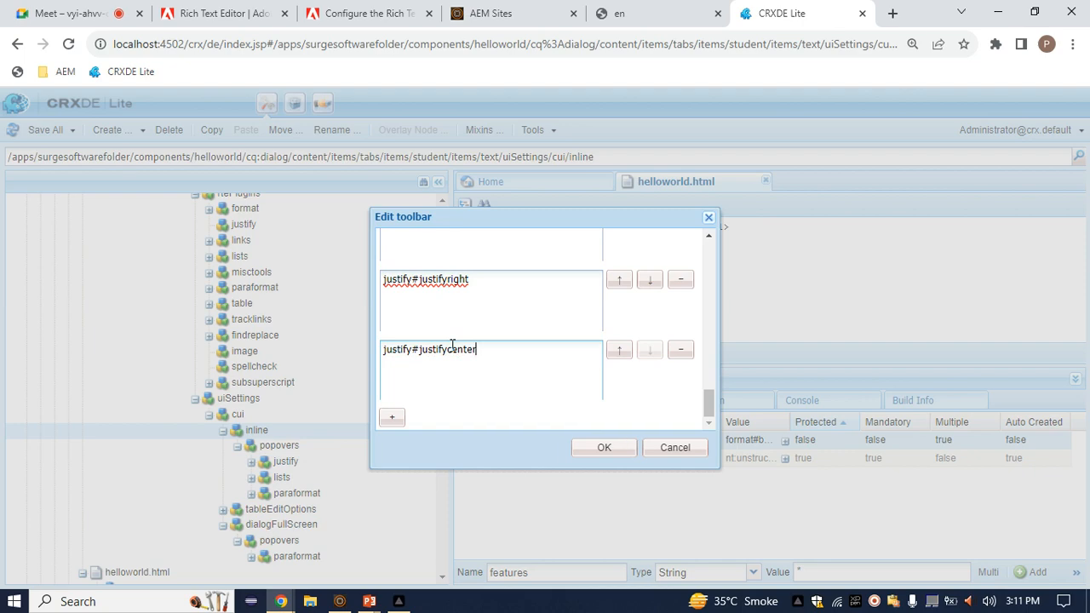
click(617, 453)
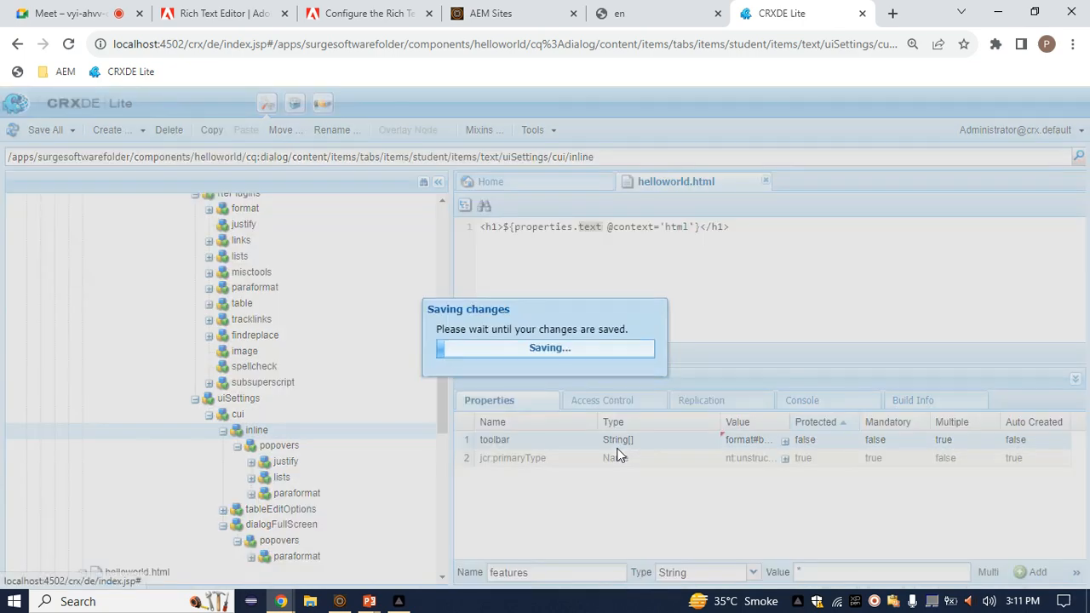
Step: Reload the en page in the AEM editor to pick up the new toolbar configuration
click(620, 12)
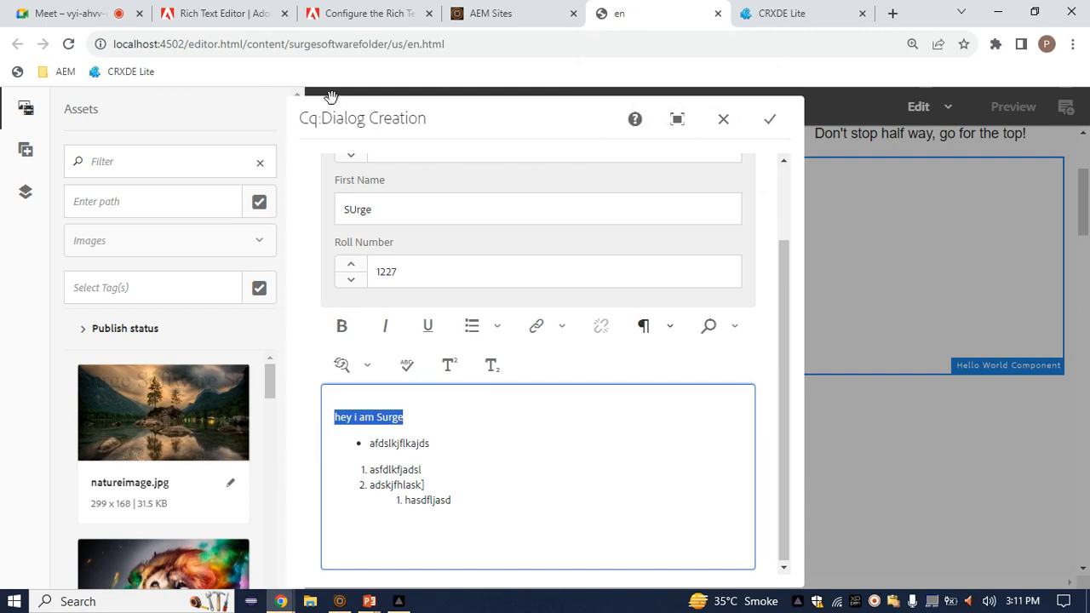
click(68, 44)
click(785, 9)
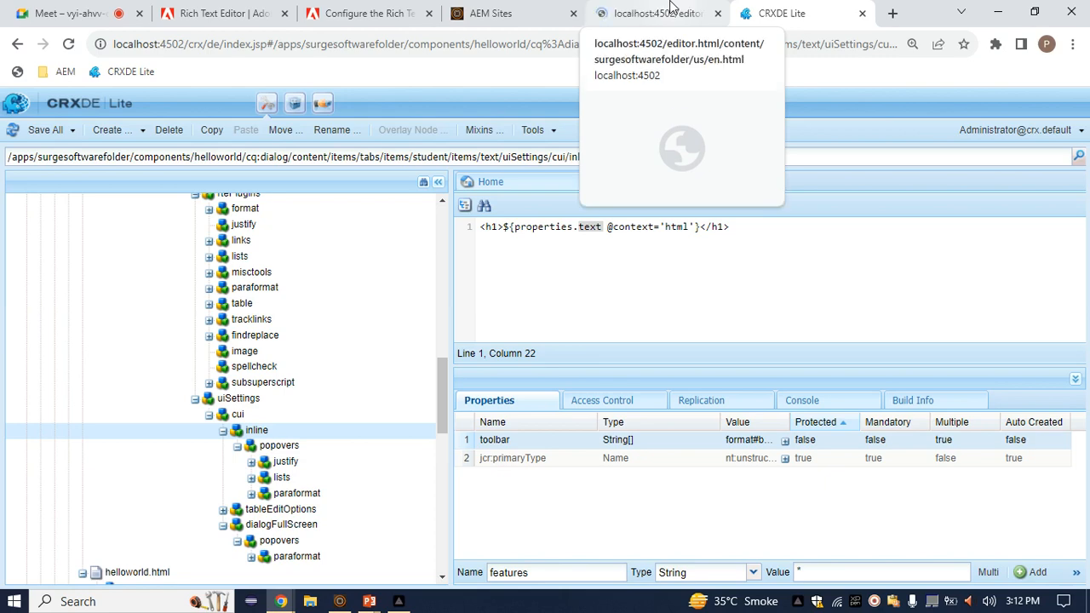
click(672, 7)
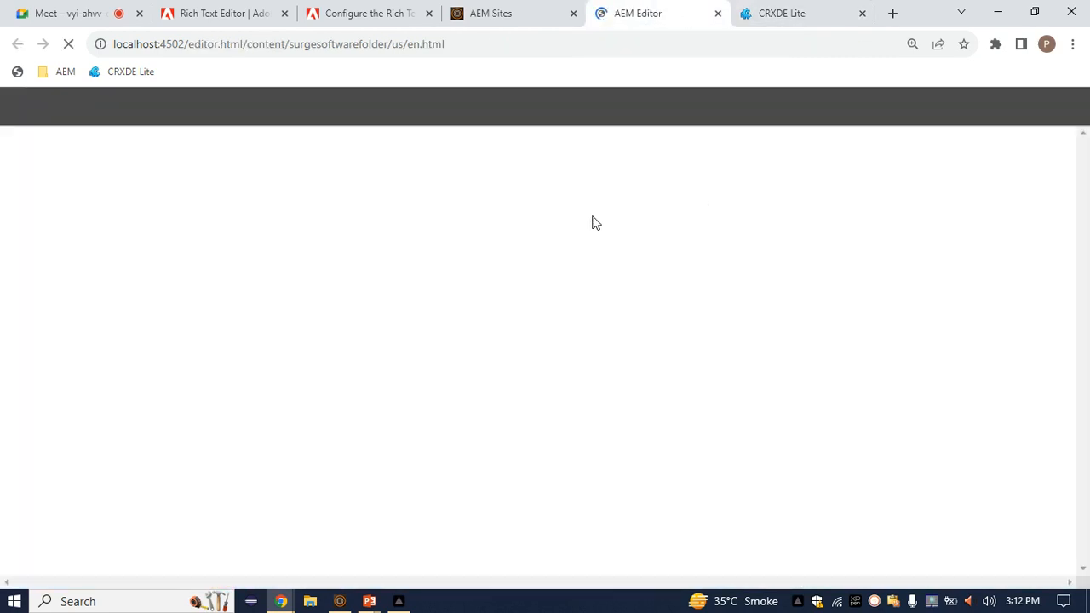
Step: Review the links plug-in entry in the plug-in table of Adobe's rich text editor documentation
click(356, 6)
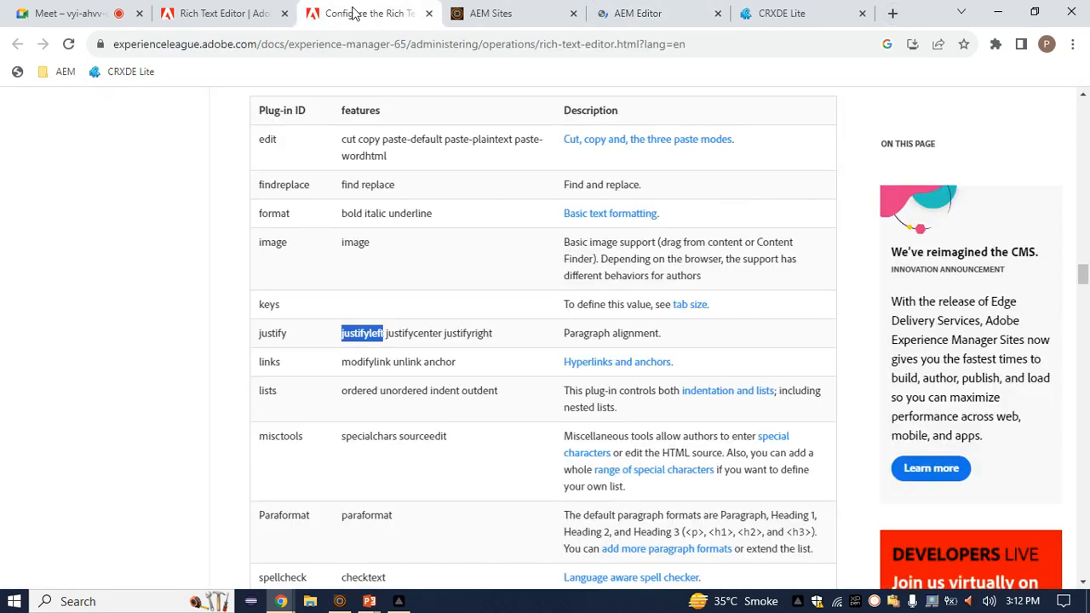
scroll(332, 372, down, 1)
drag(289, 328, 258, 328)
scroll(324, 316, up, 1)
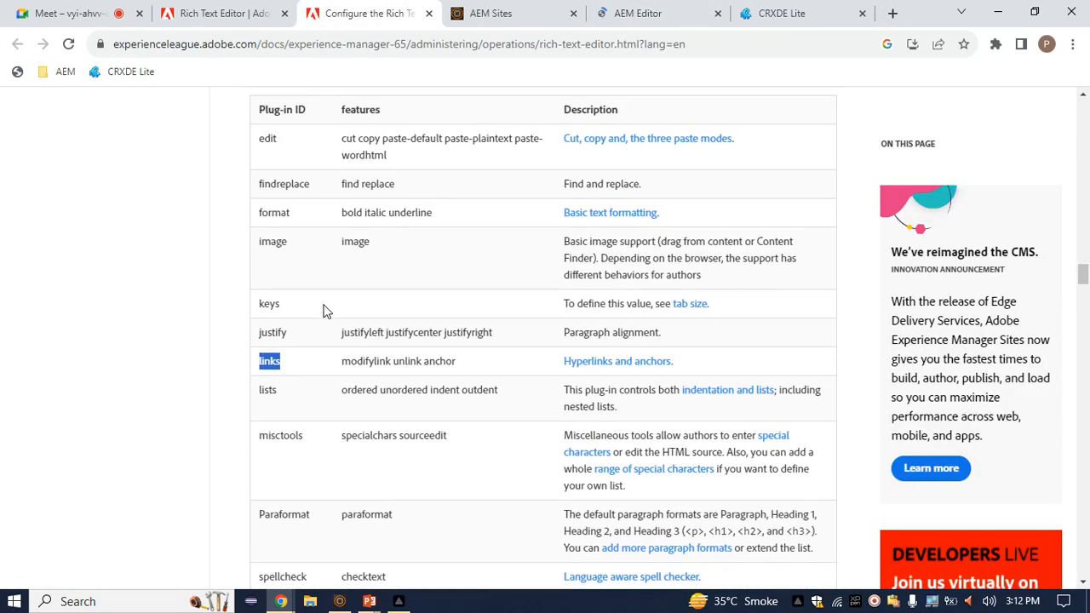
scroll(325, 337, up, 1)
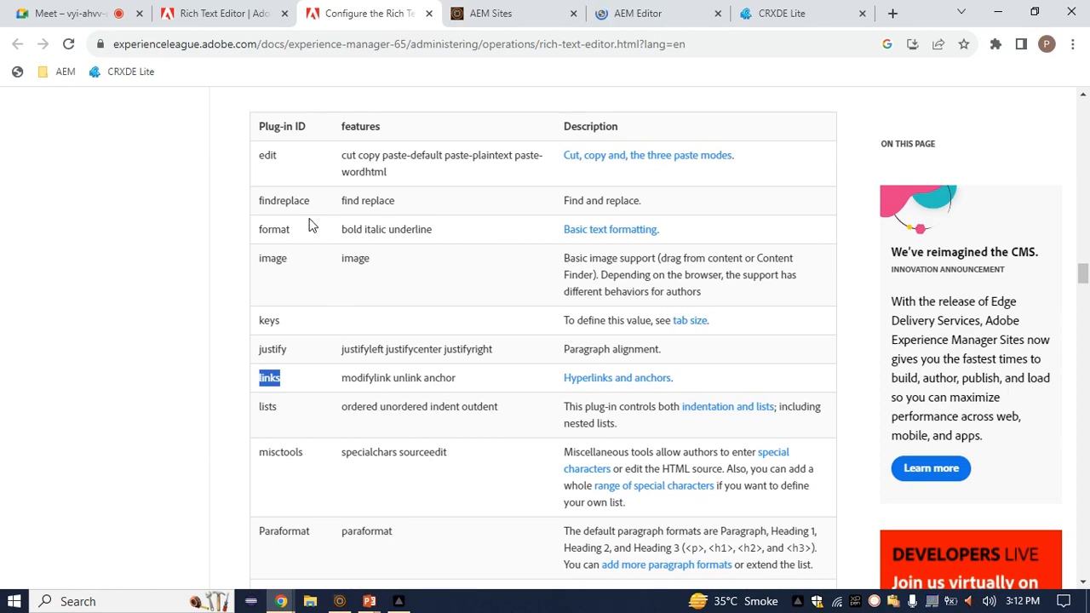
Step: Review the remaining plug-in entries, from paraformat to undo, and the configuration paths and locations section in the rich text editor documentation
scroll(404, 360, down, 3)
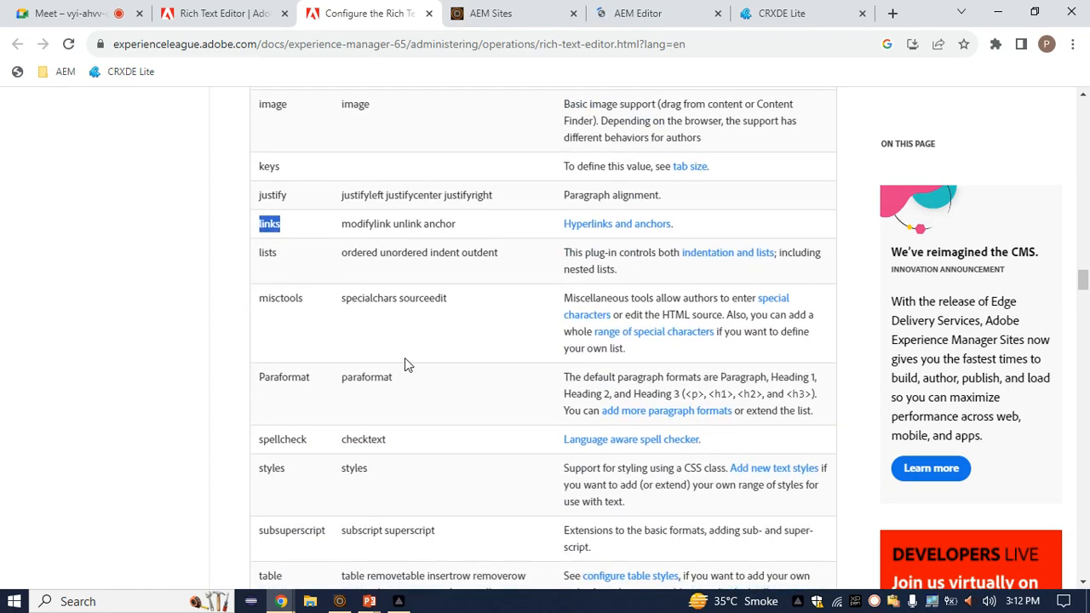
drag(406, 308, 319, 309)
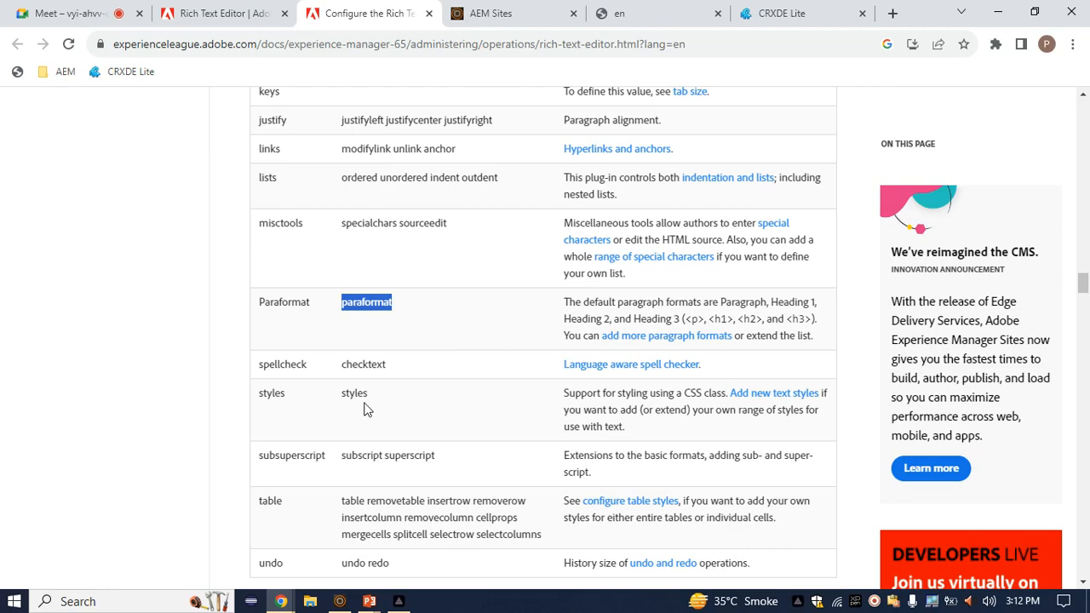
scroll(366, 409, down, 2)
scroll(366, 315, down, 1)
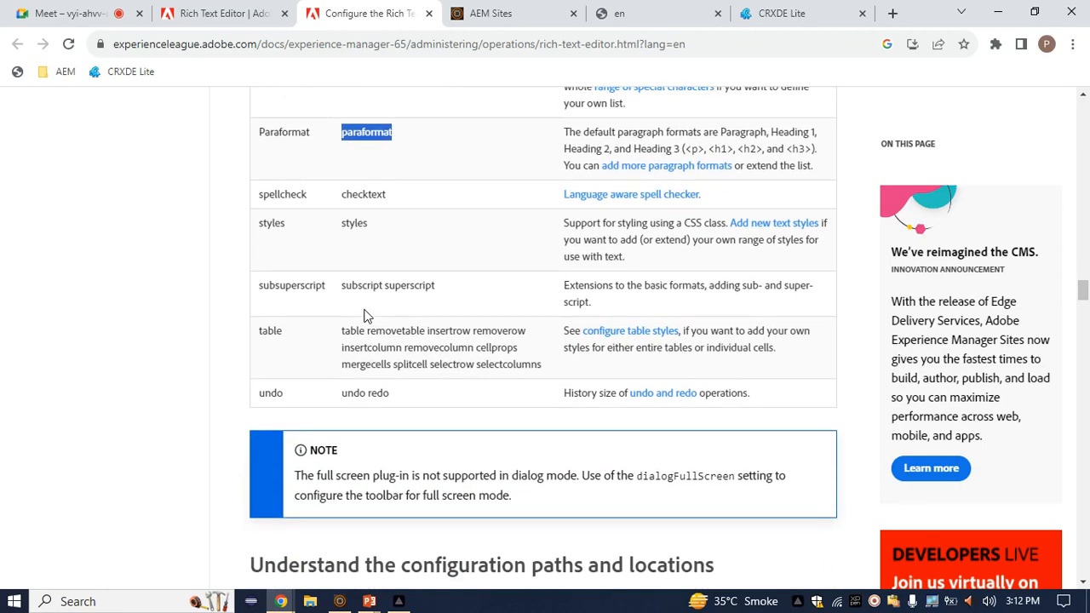
scroll(366, 305, down, 4)
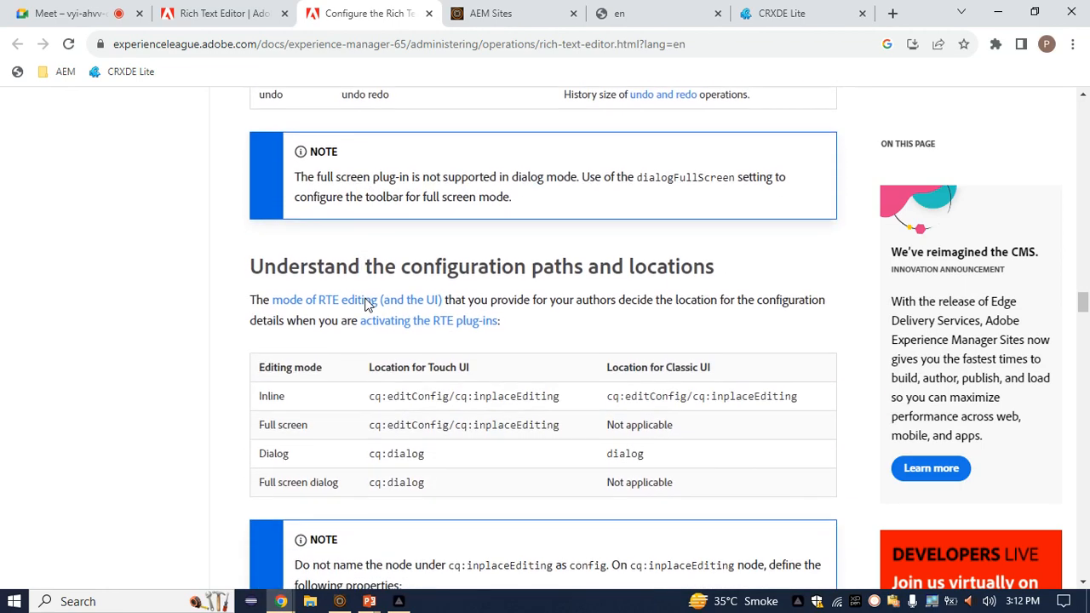
scroll(389, 429, up, 2)
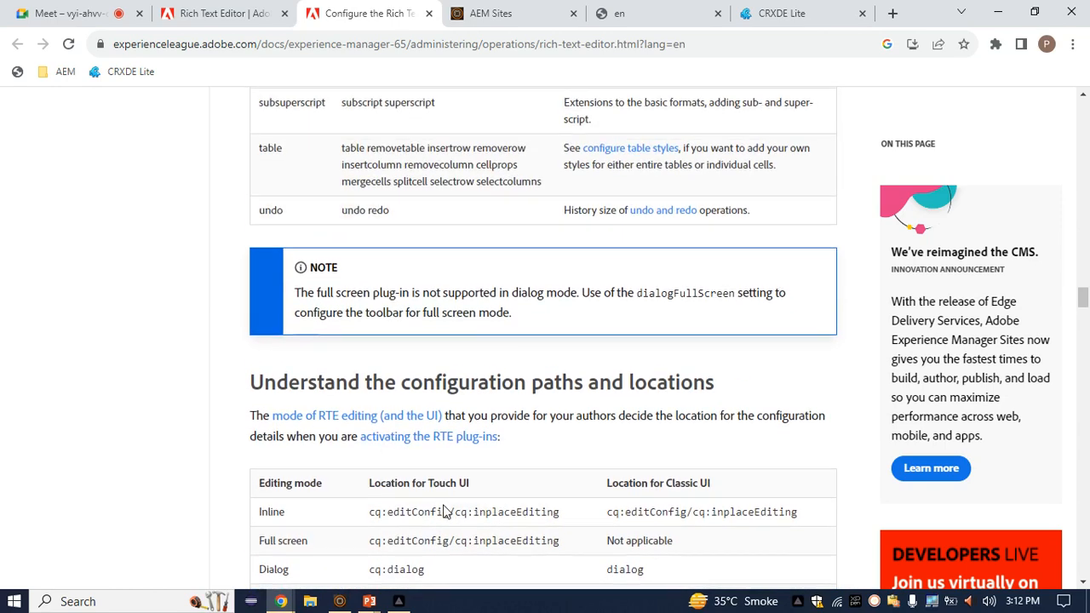
scroll(468, 460, down, 2)
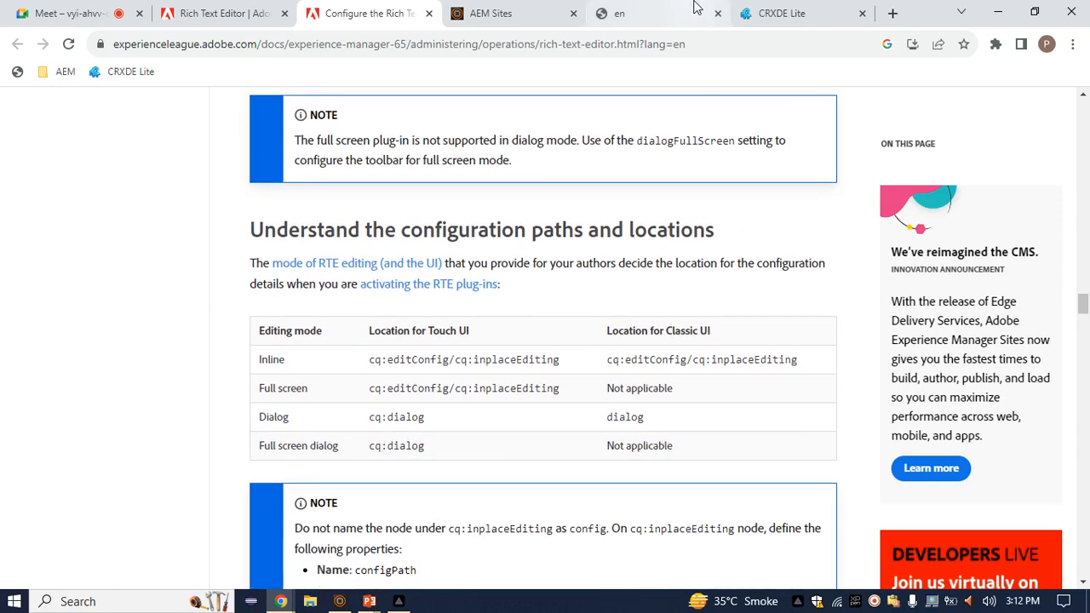
Step: Open the Hello World component's configuration dialog on the en page and place the cursor in its rich text field
click(694, 9)
click(445, 416)
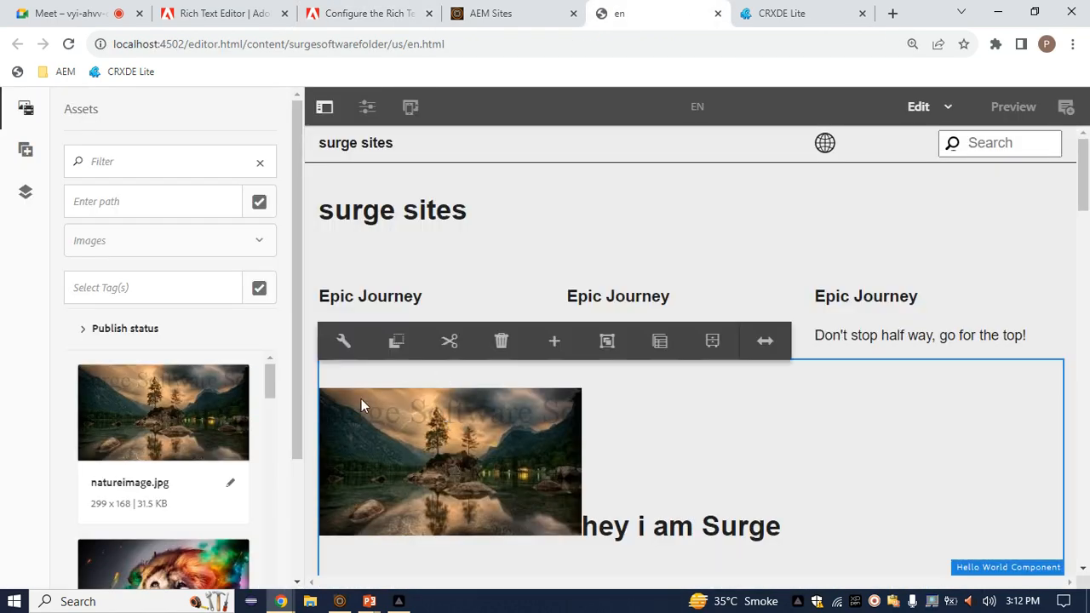
click(343, 341)
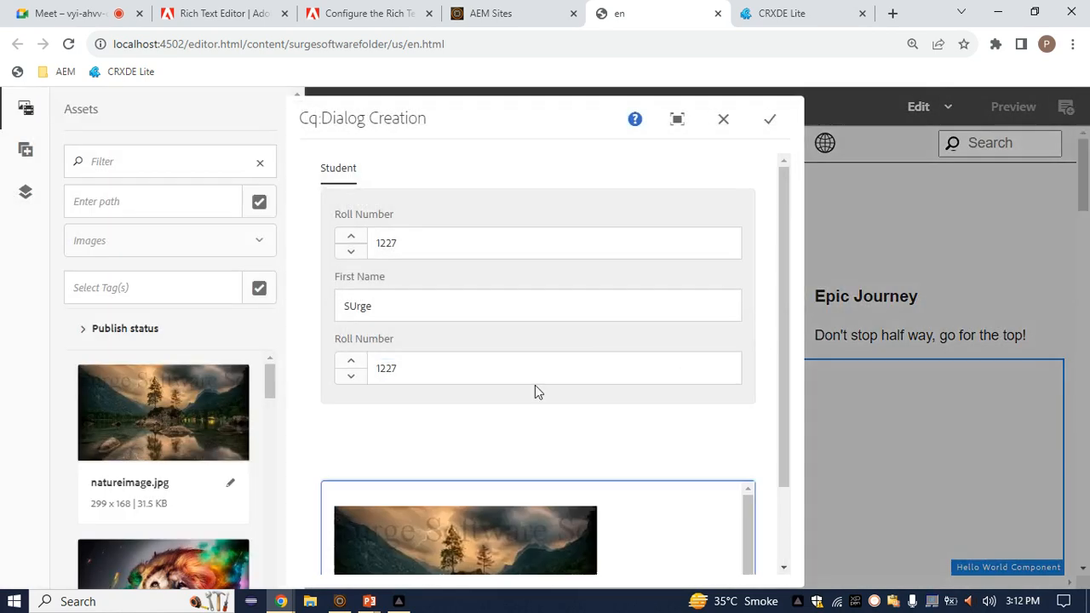
scroll(684, 477, down, 3)
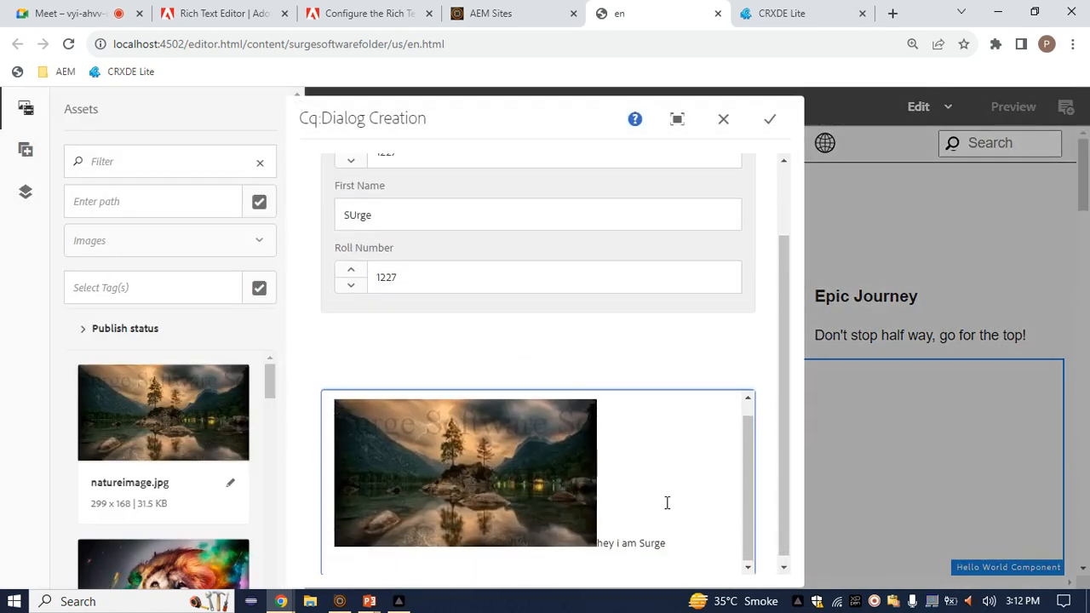
click(666, 502)
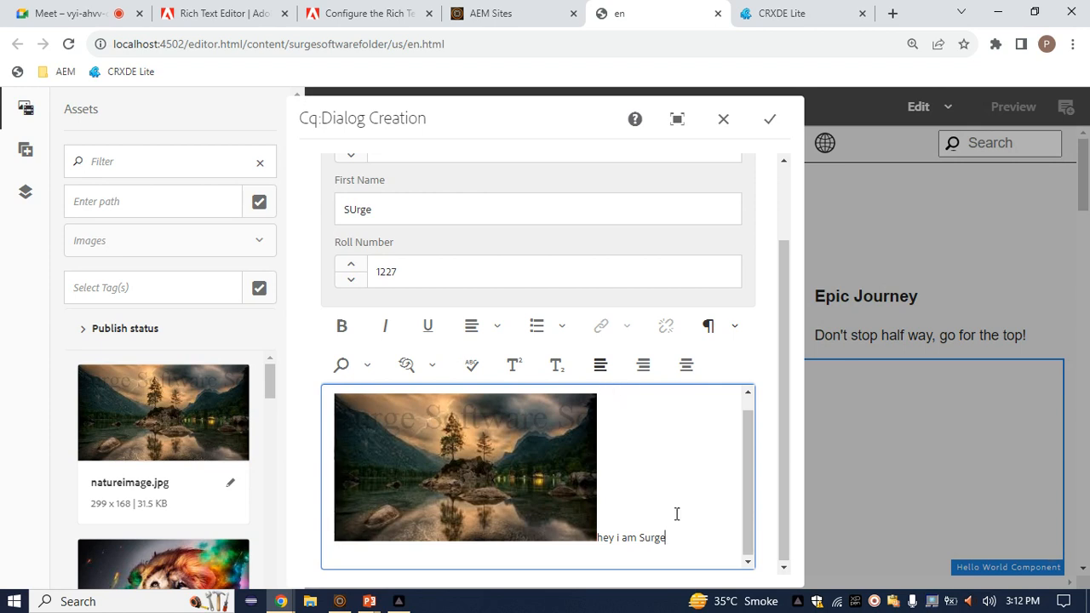
Step: Delete the landscape image from the rich text field, keeping the text "hey i am Surge"
drag(659, 539, 598, 428)
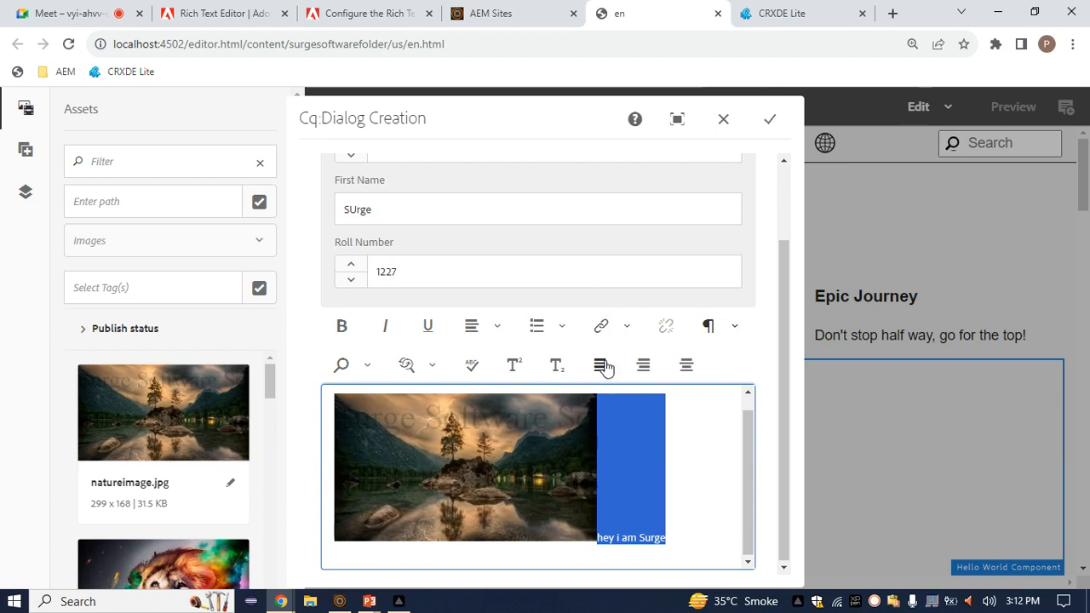
click(491, 509)
key(Delete)
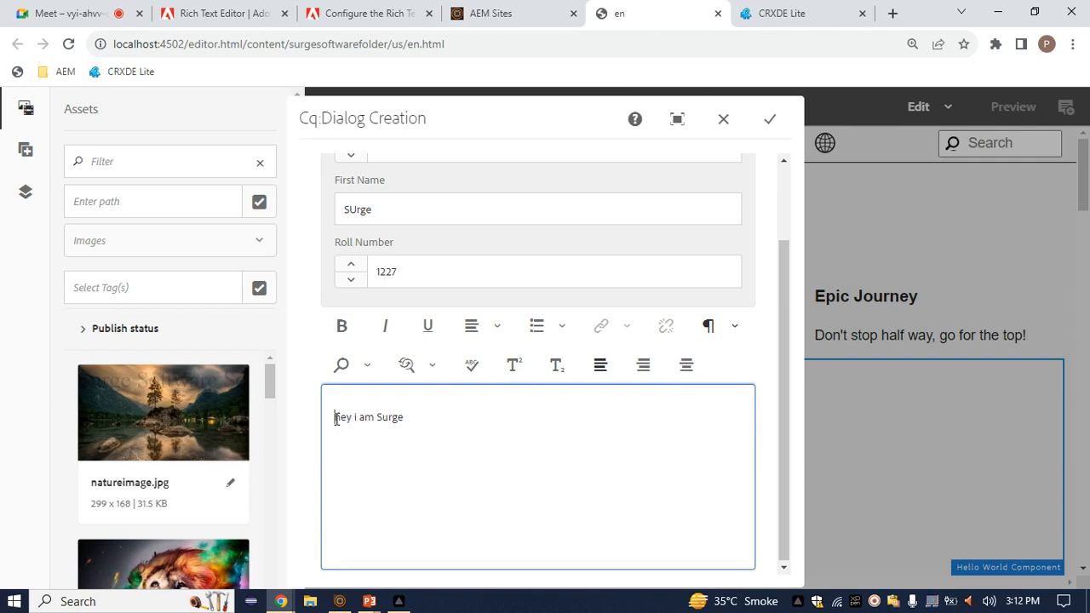
Step: Try center, right and left alignment on "hey i am Surge", and right-align it using the grouped justify options
drag(334, 416, 418, 417)
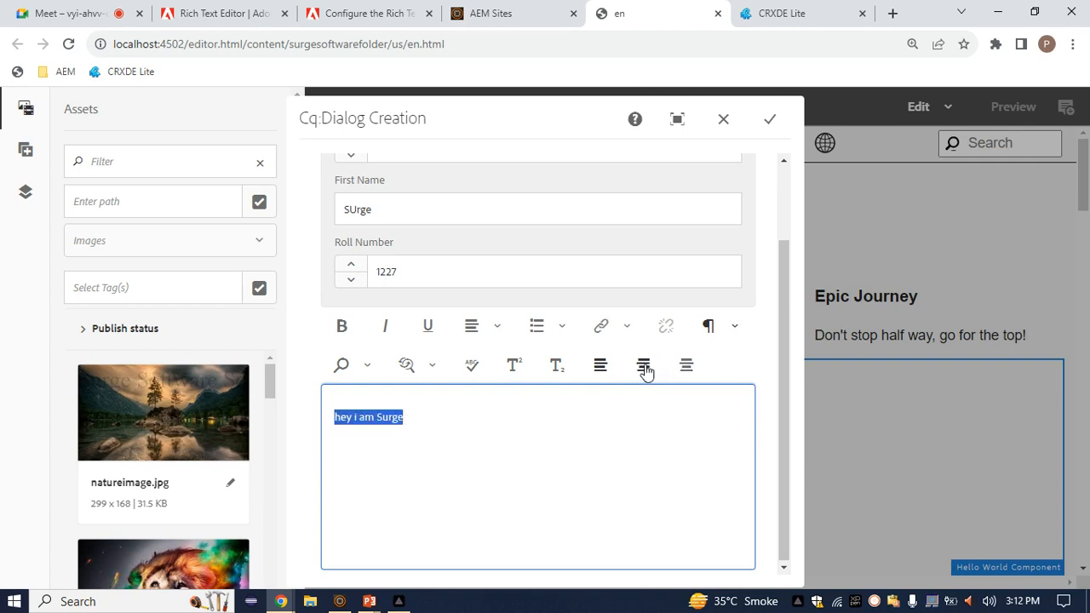
click(687, 369)
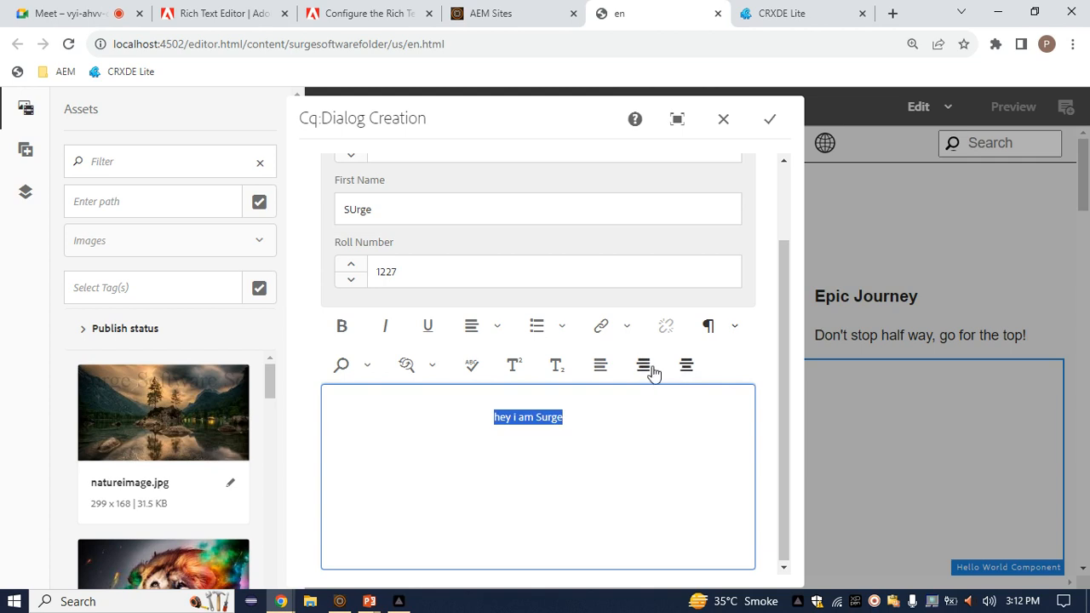
click(647, 368)
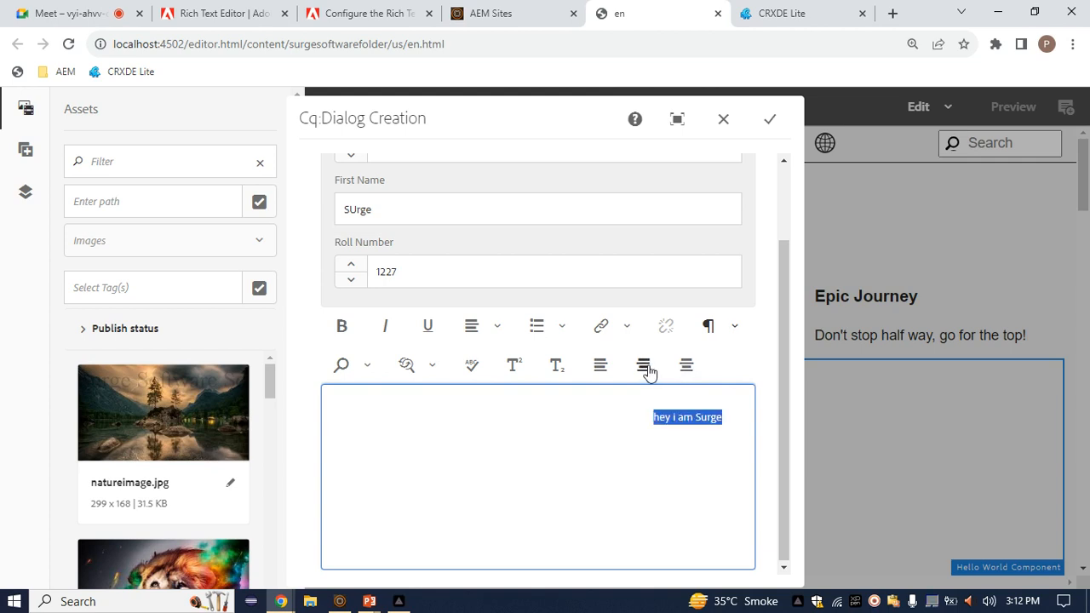
click(600, 369)
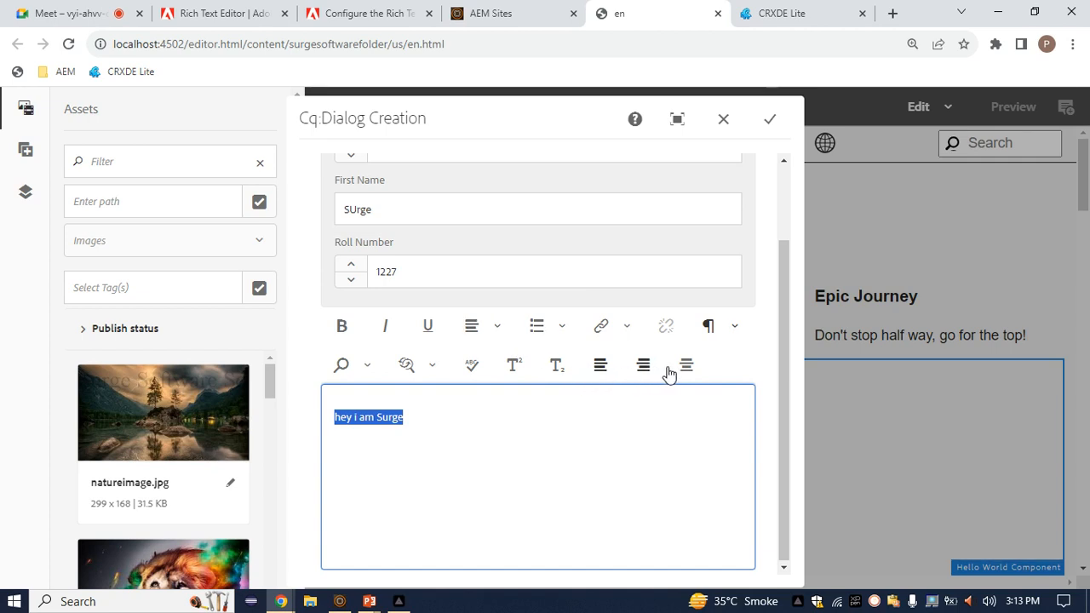
click(498, 330)
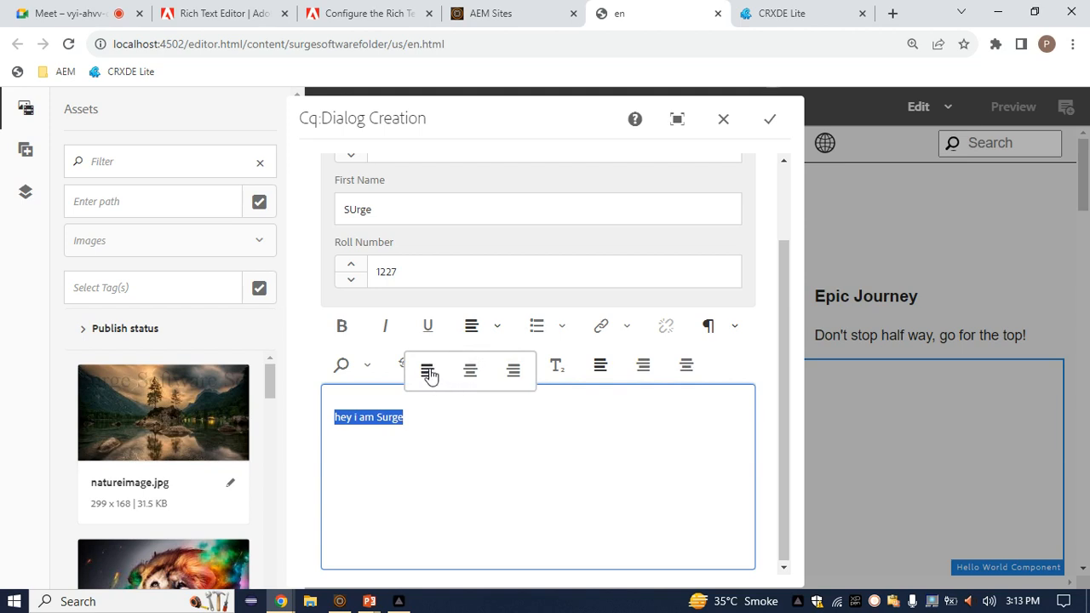
click(514, 372)
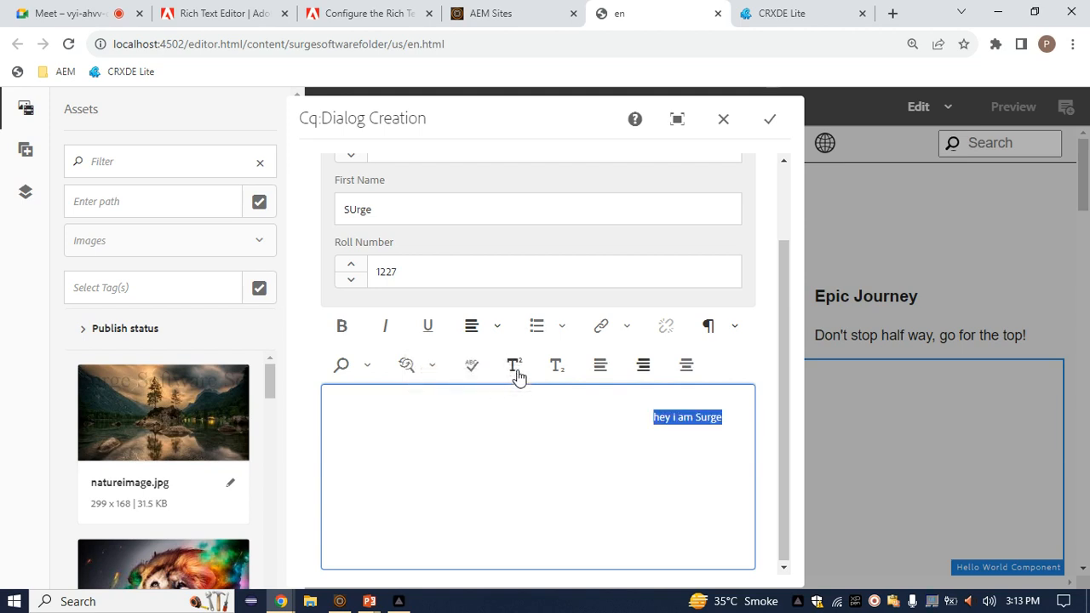
Step: Examine the #justify entry in the toolbar property of the inline node in CRXDE Lite and close the list without edits
click(801, 16)
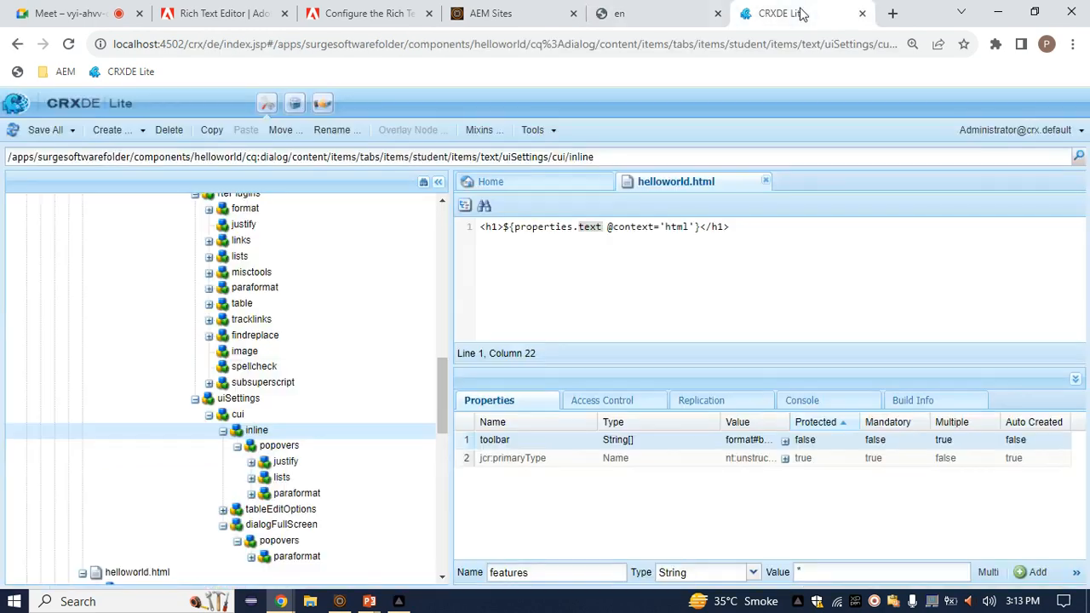
double_click(644, 441)
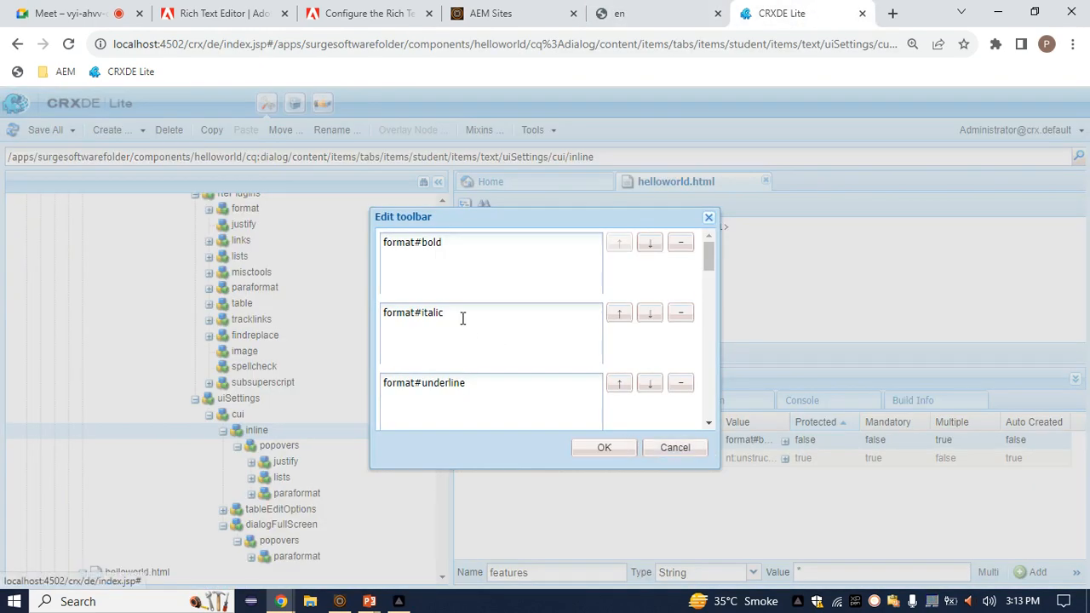
scroll(463, 317, down, 3)
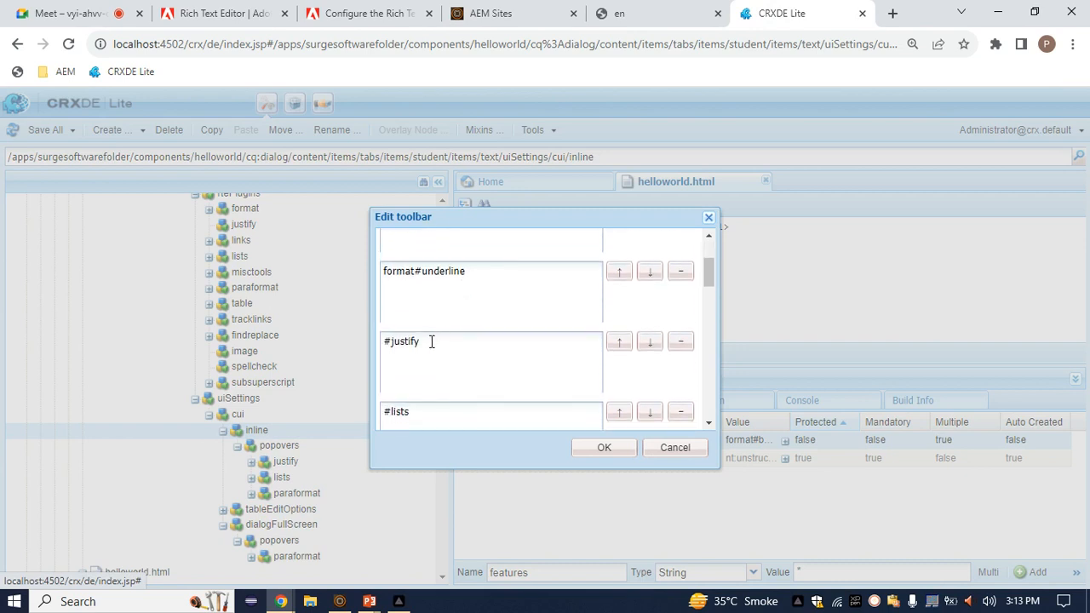
drag(431, 341, 385, 343)
click(385, 344)
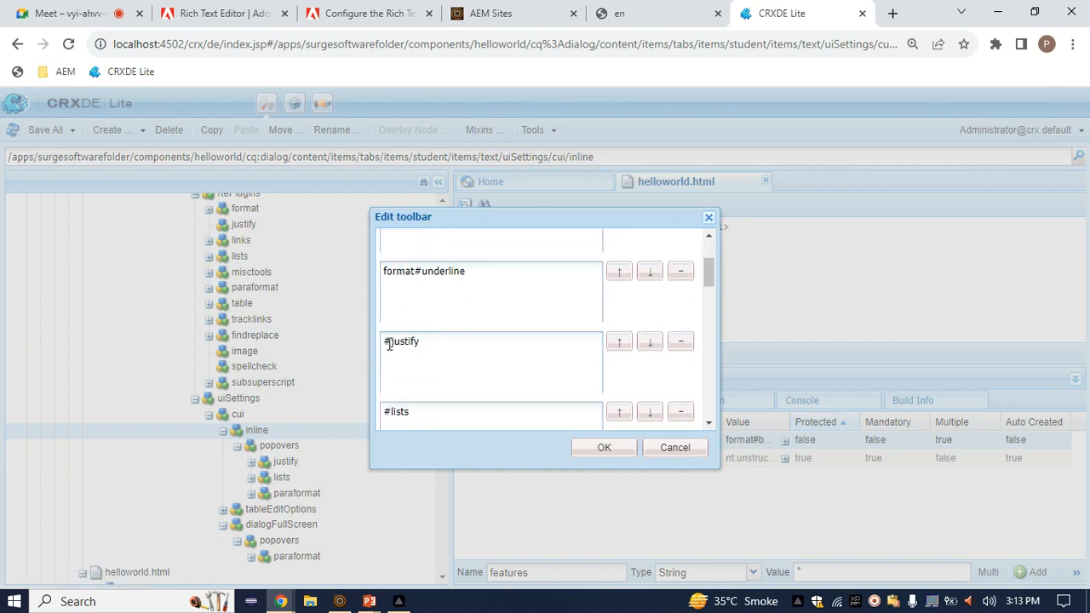
triple_click(418, 344)
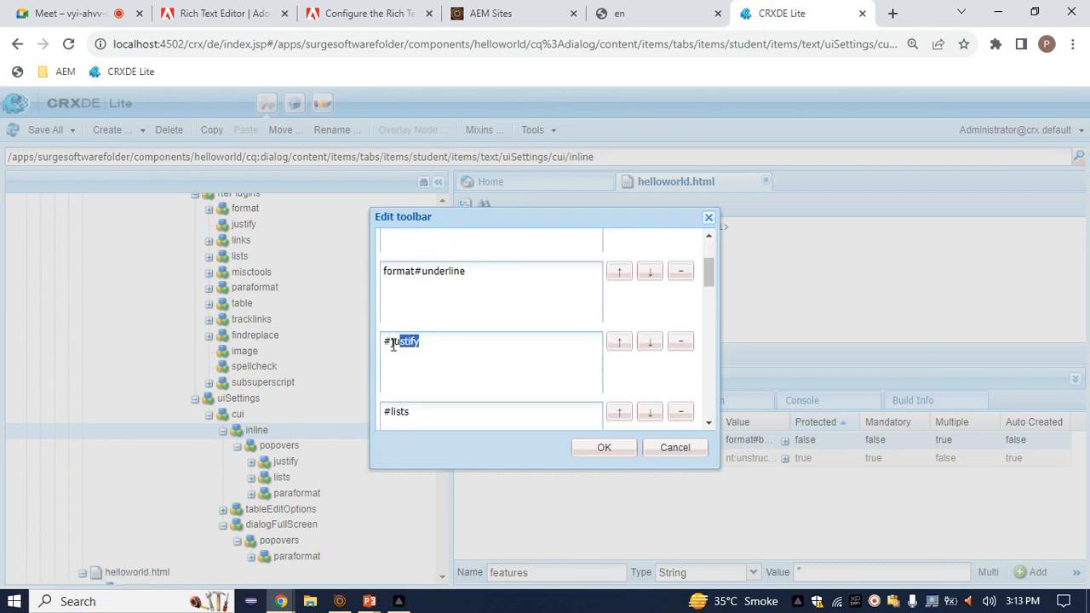
click(460, 345)
triple_click(377, 343)
click(421, 344)
drag(425, 345, 388, 344)
click(415, 347)
drag(551, 224, 735, 234)
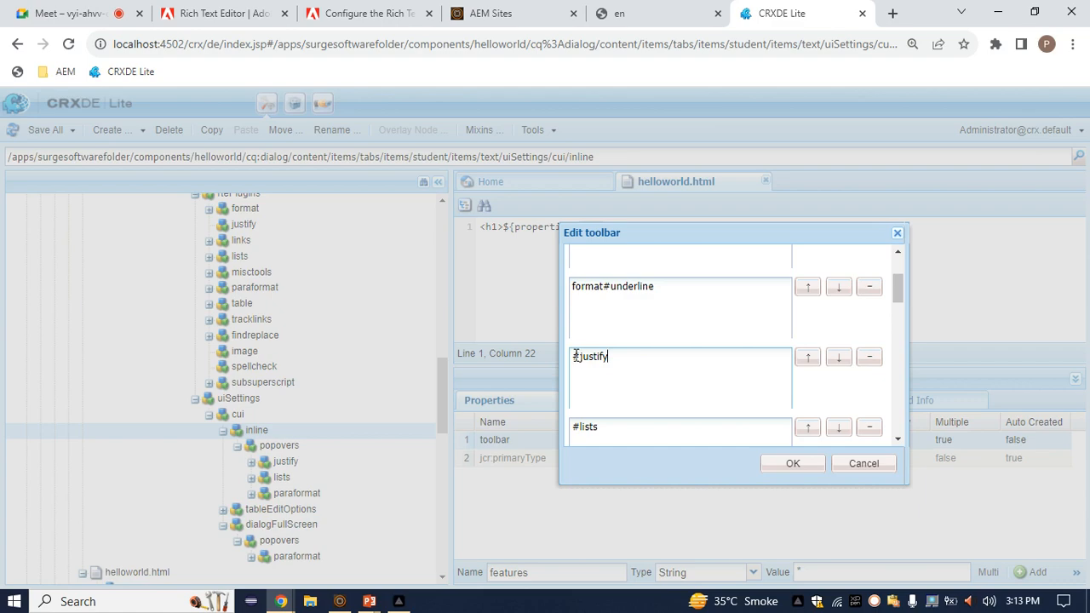
drag(576, 356, 615, 356)
click(793, 468)
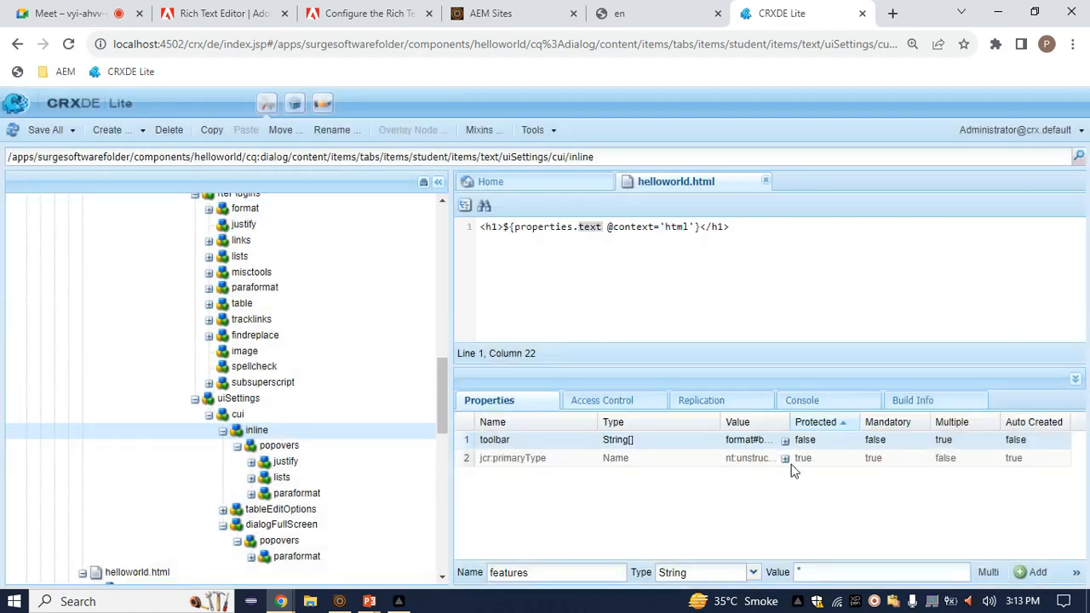
Step: Left-align the text in the en page's component dialog and add a line reading "jdfhjkahdkjfh" below it
click(673, 13)
click(468, 401)
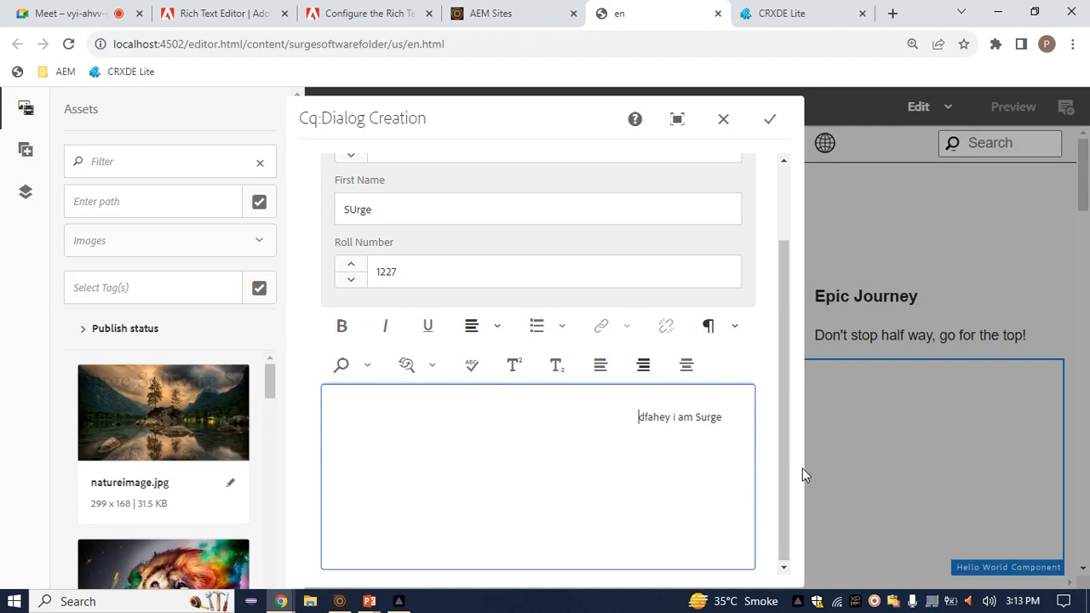
click(601, 365)
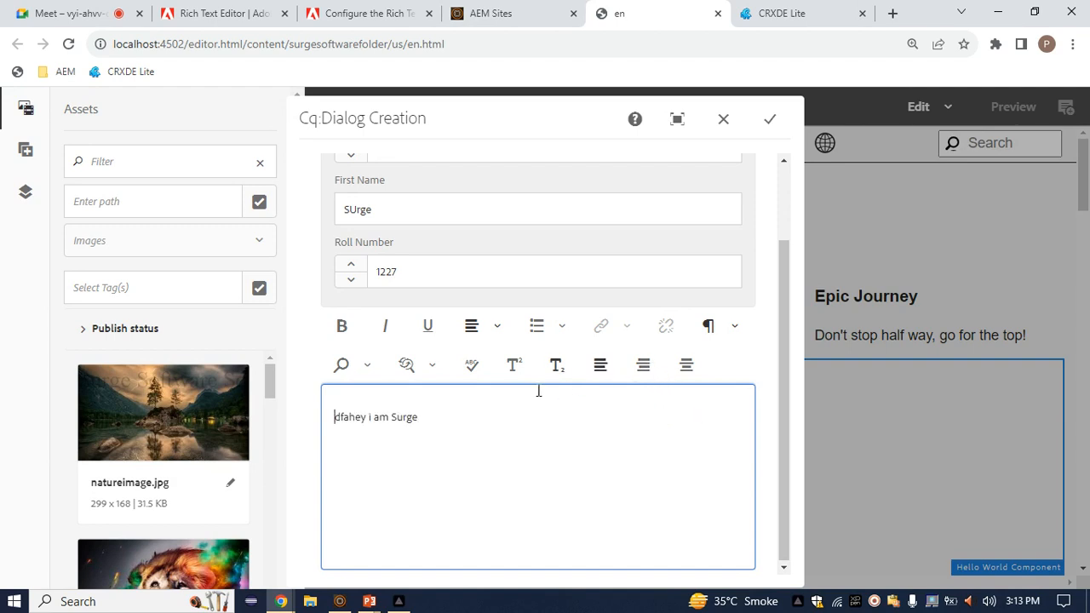
text(jdfhjkahdkjfh)
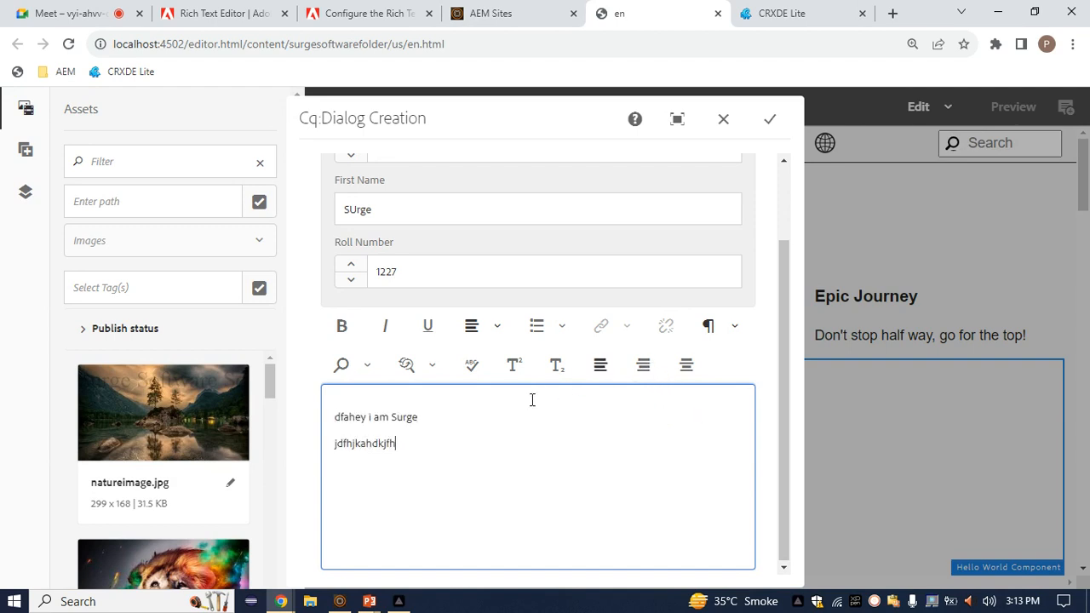
Step: Start a link on "jdfhjkahdkjfh" and choose We.Retail > Language Masters > English > Experience > Arctic Surfing In Lofoten as its path
drag(407, 444, 331, 443)
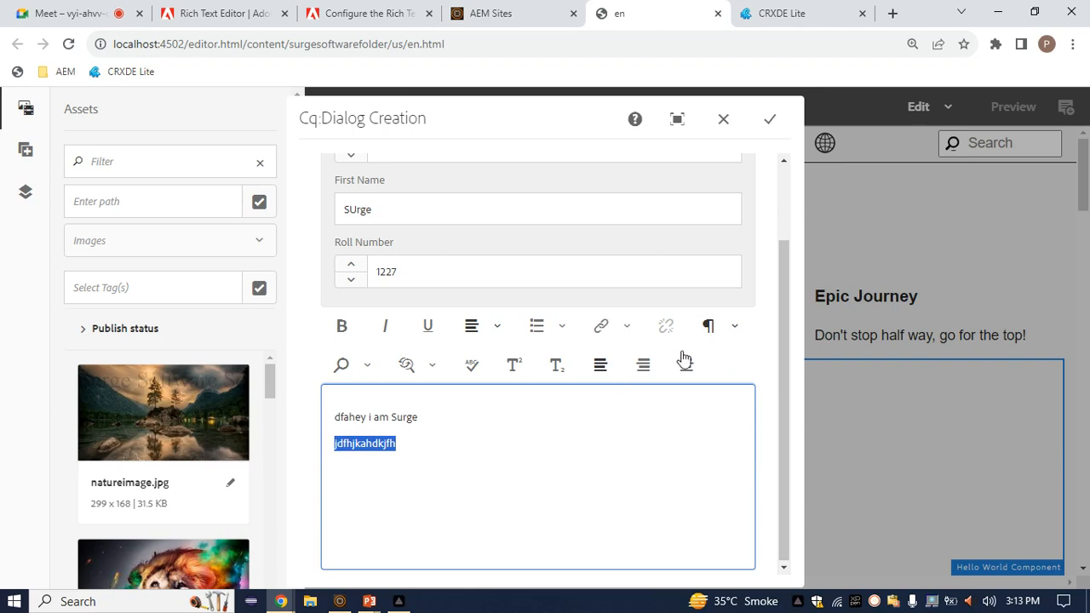
click(626, 330)
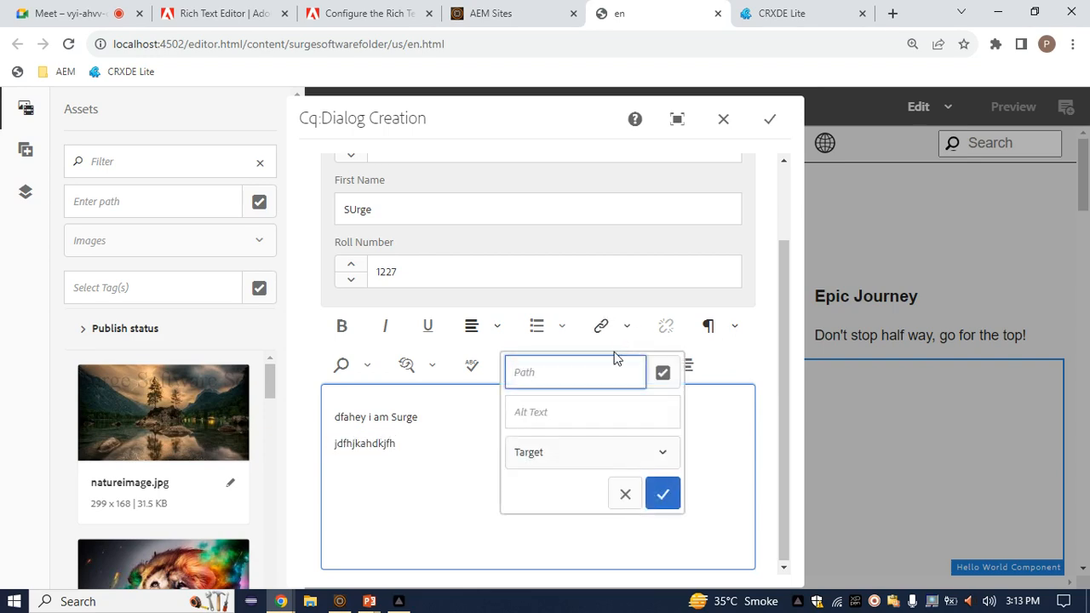
click(668, 378)
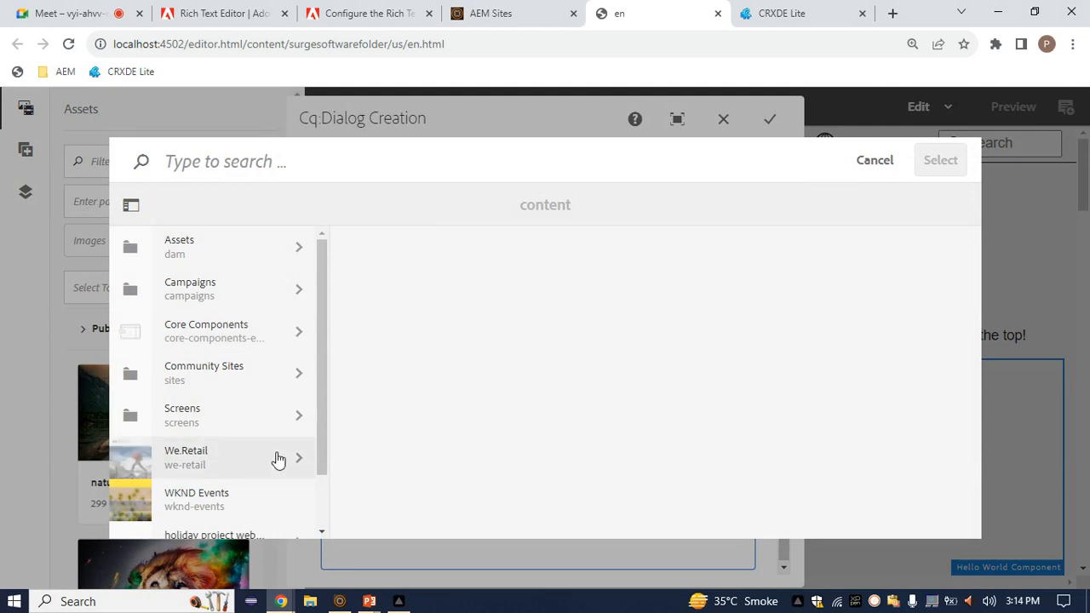
click(277, 458)
click(478, 239)
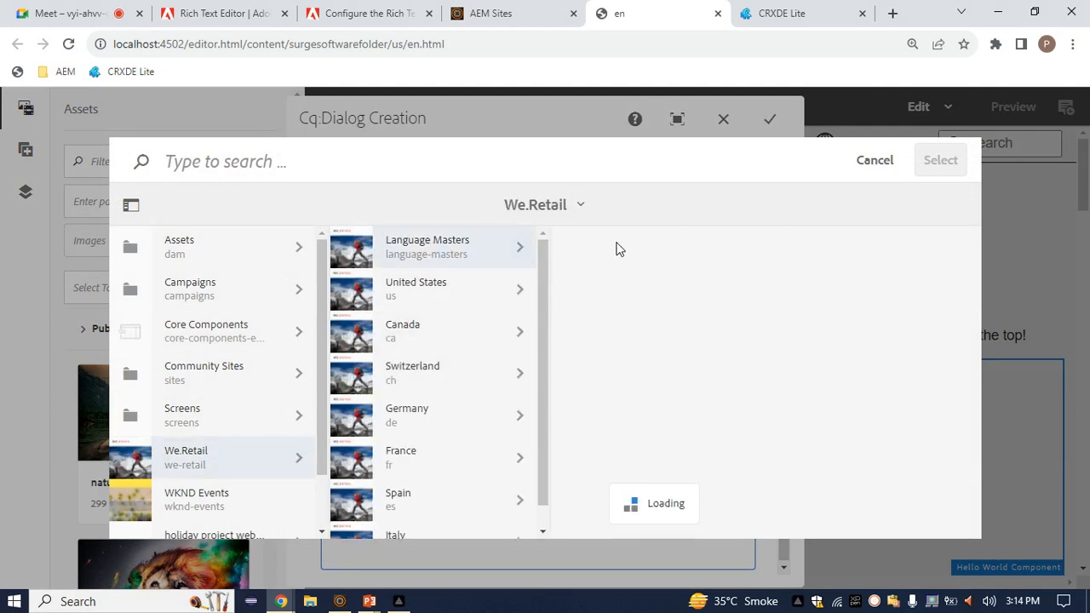
click(637, 246)
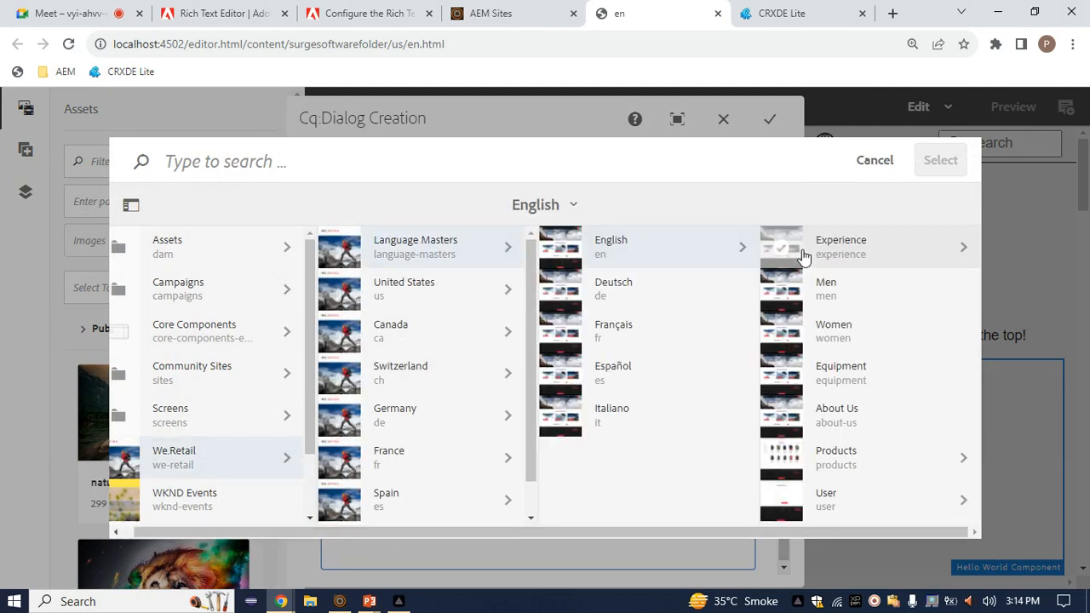
click(930, 256)
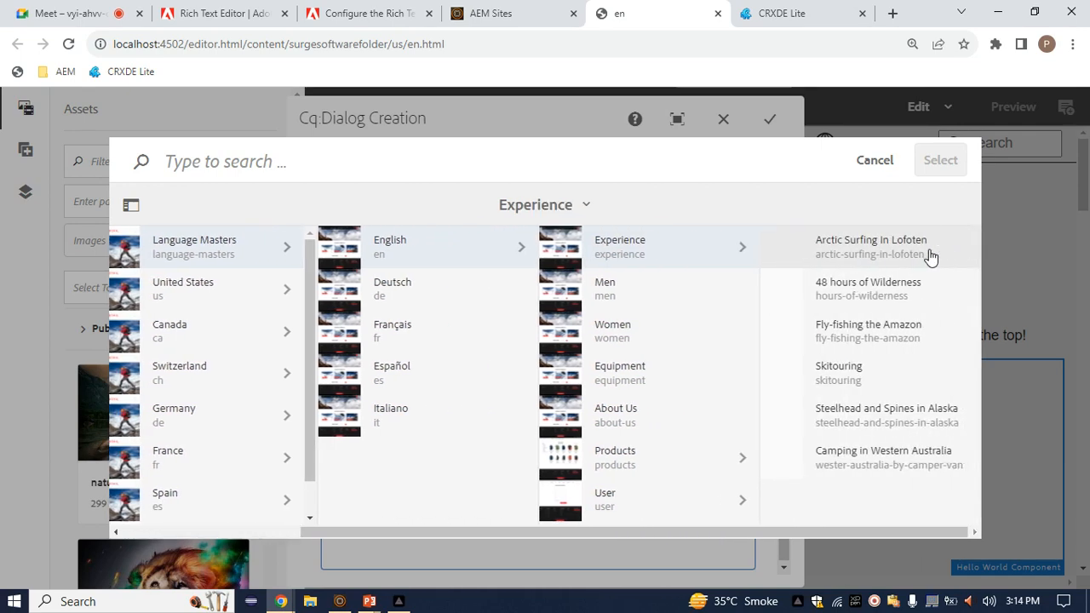
click(781, 247)
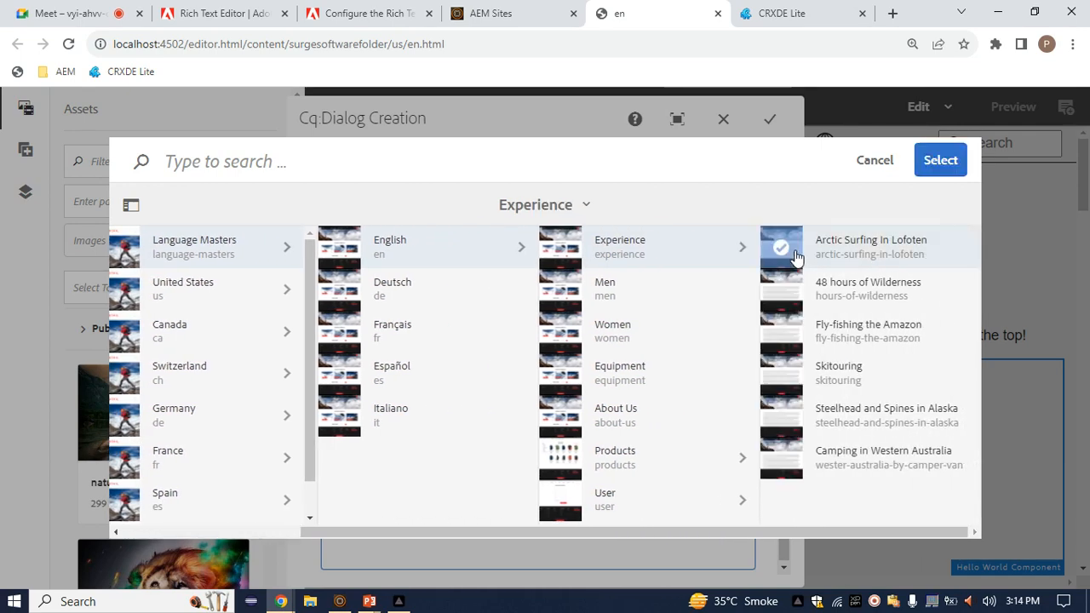
click(946, 160)
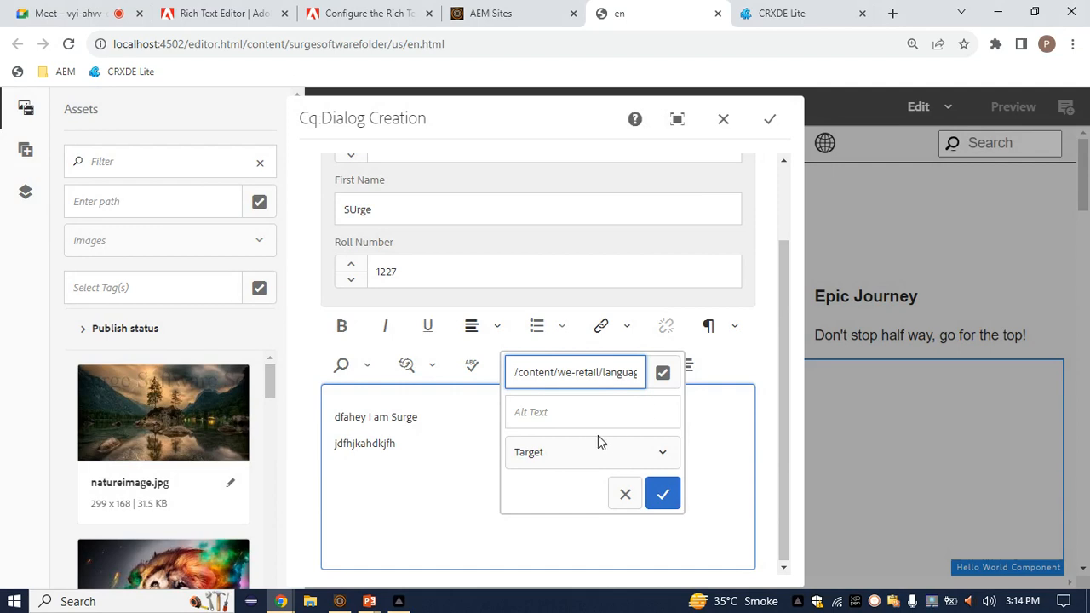
Step: Give the link the alt text "rendering from languuage masters" and the New Tab target, apply it and save the component dialog
click(579, 413)
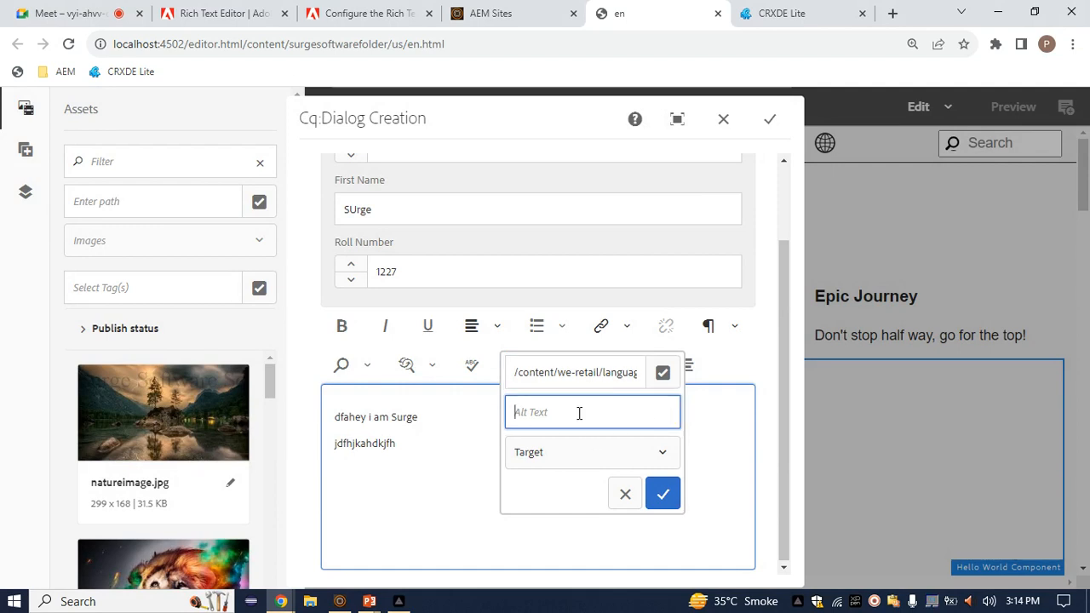
text(surg)
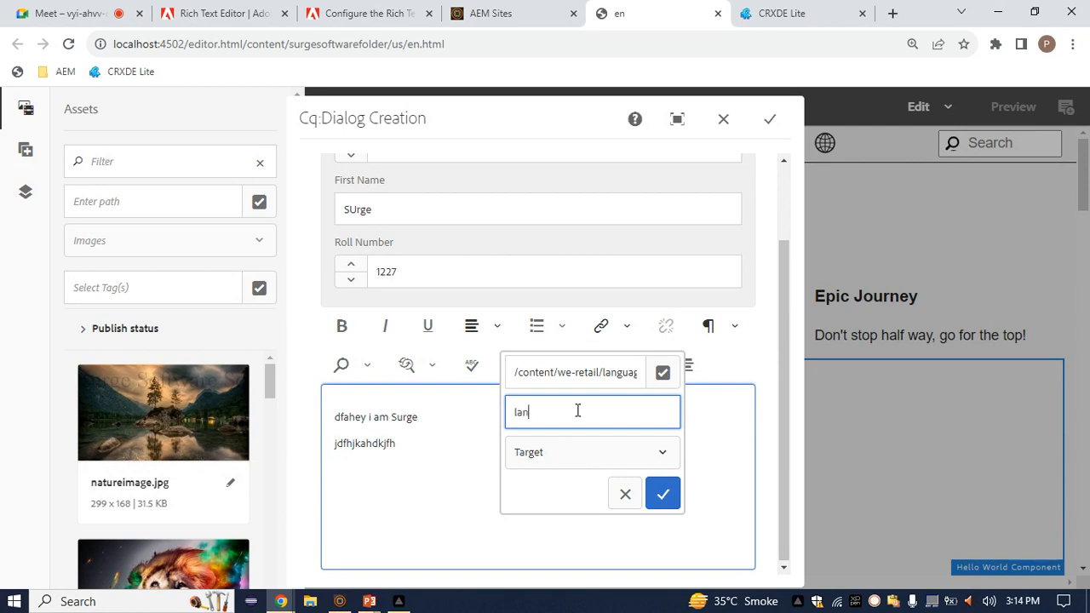
text(ndering t)
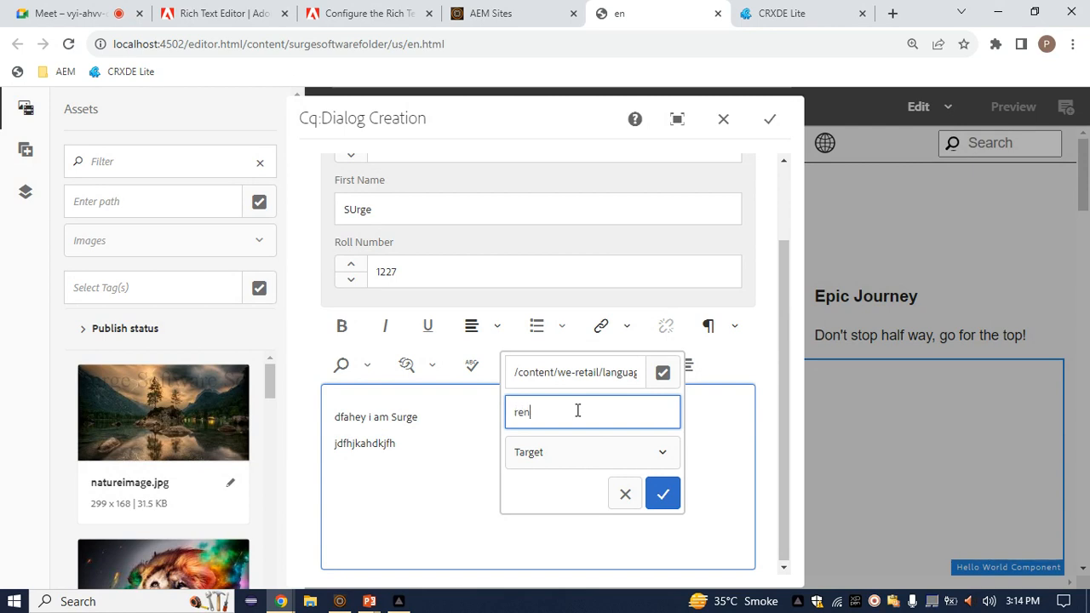
text(rom )
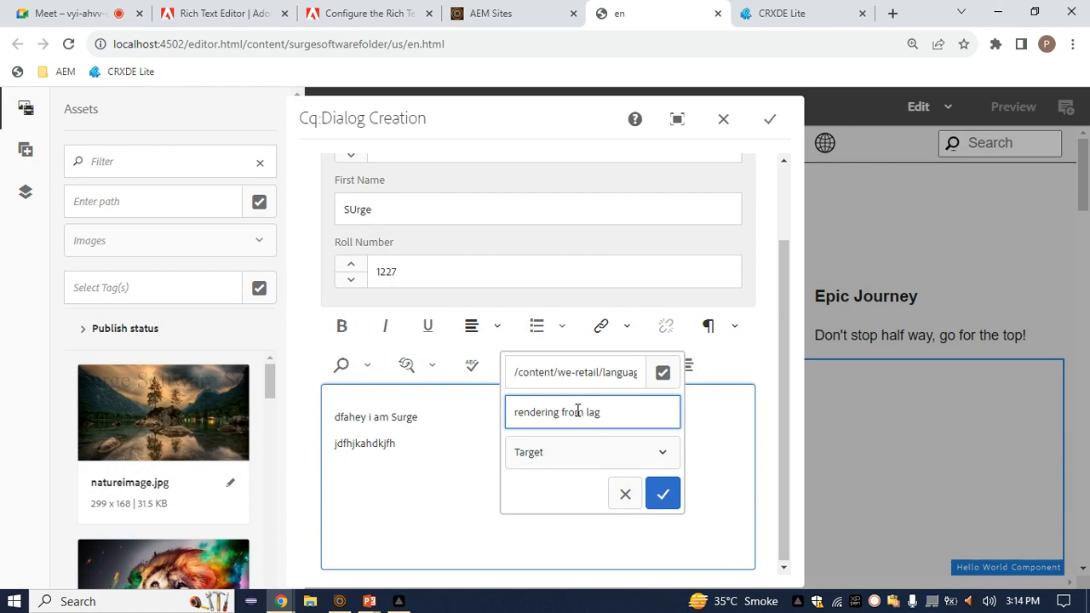
text(languuage )
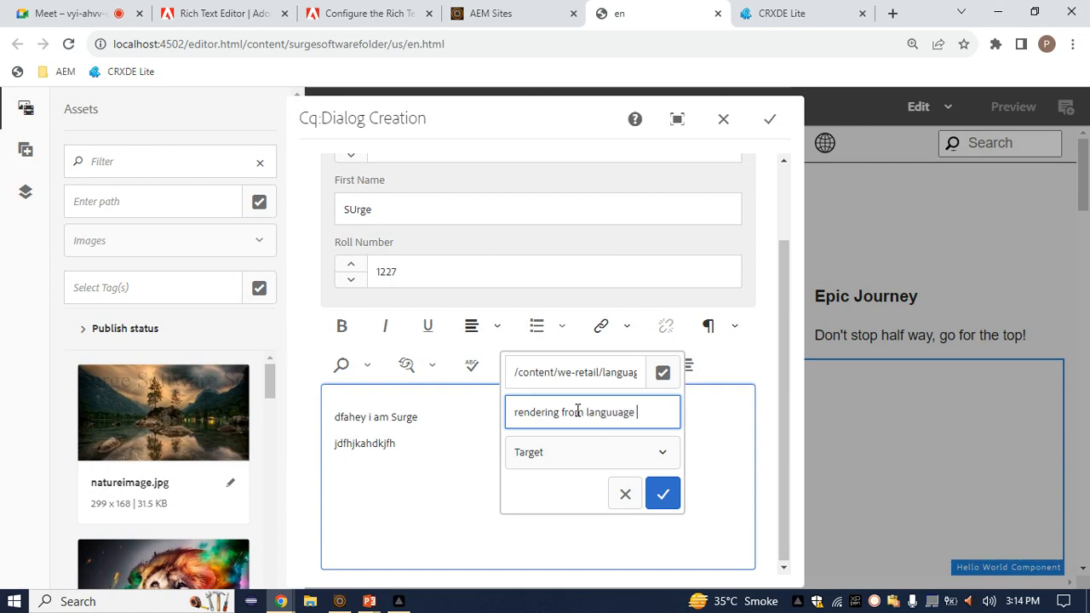
text(commasters)
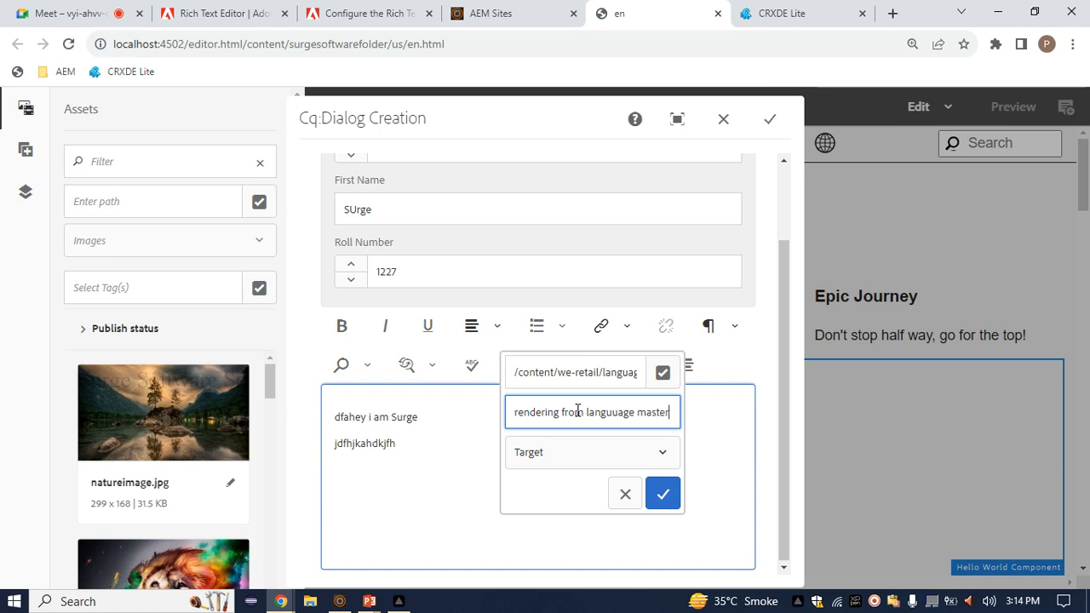
click(656, 455)
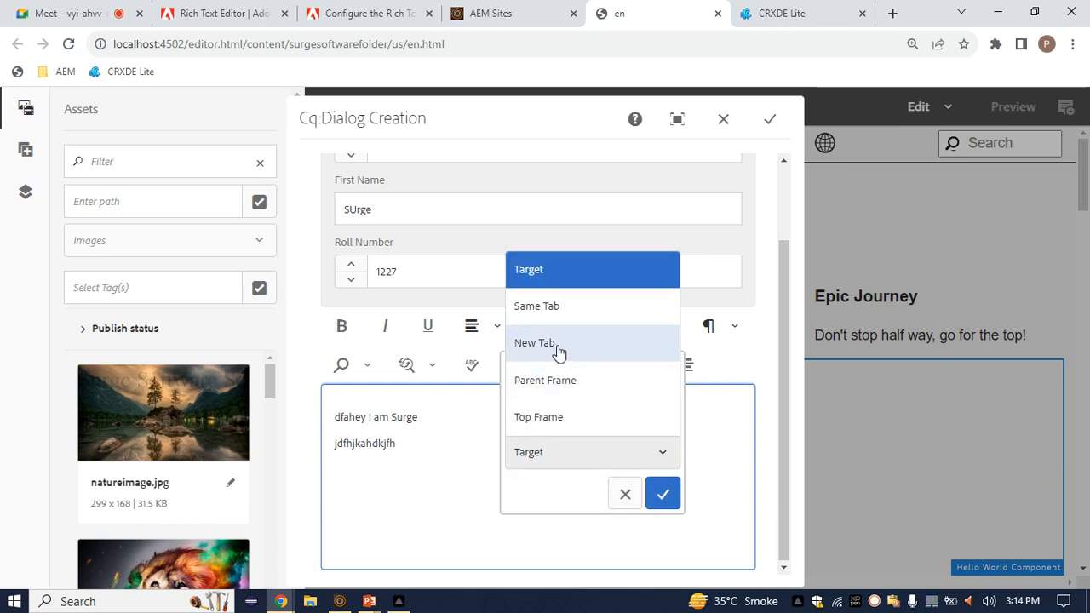
click(535, 344)
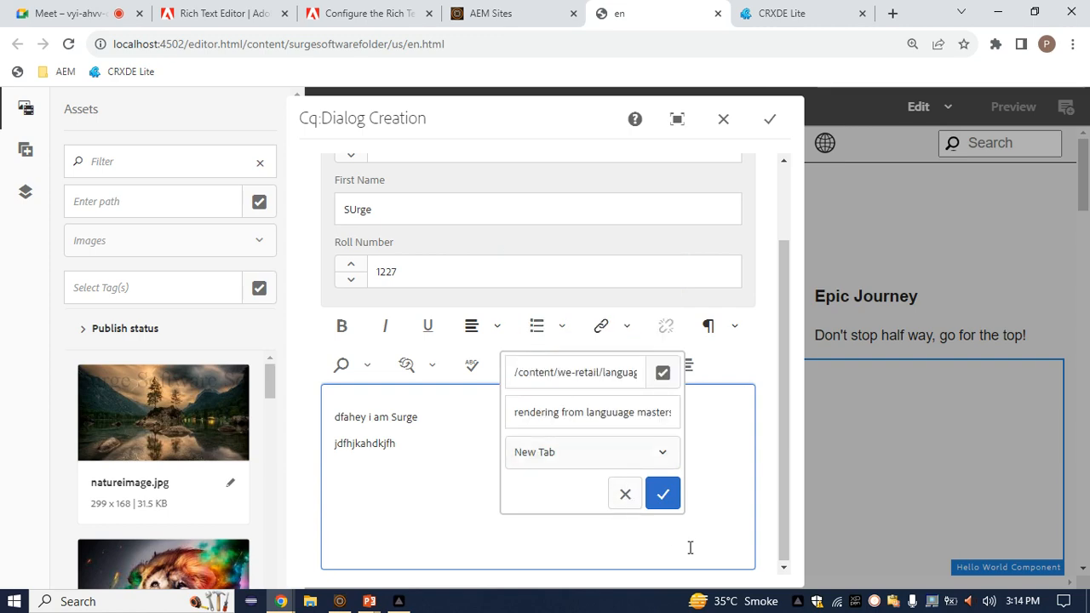
click(663, 495)
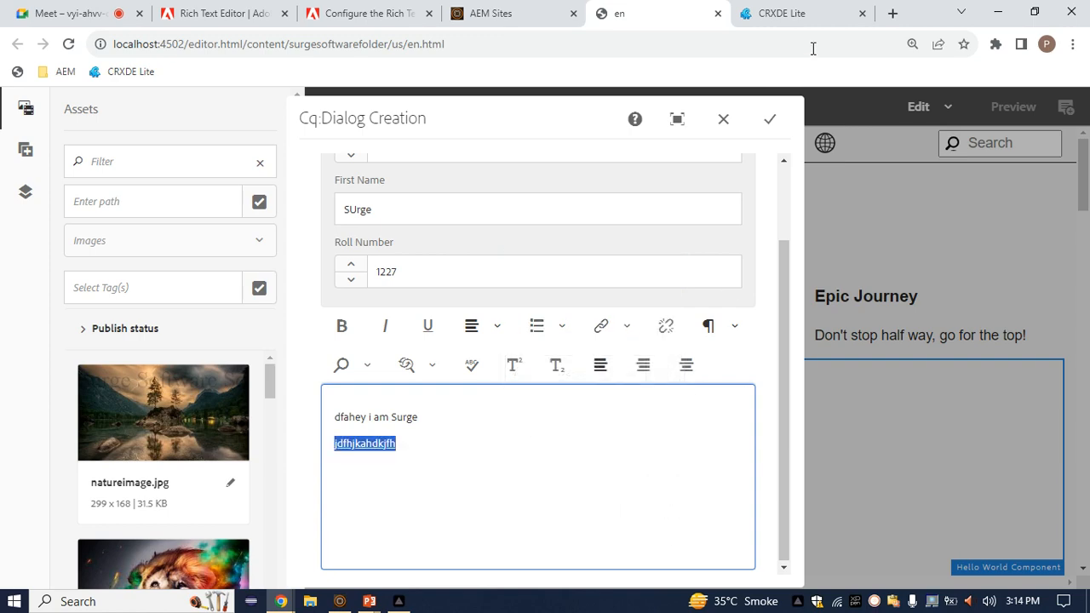
click(772, 118)
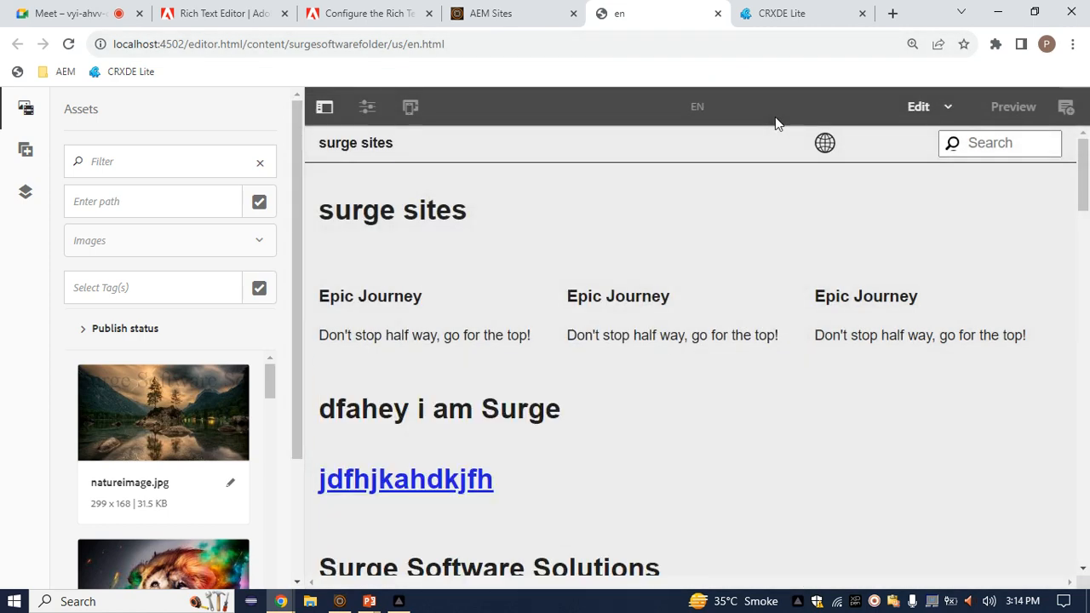
Step: Preview the en page, open the "jdfhjkahdkjfh" link to check its destination address, and return to inspect the link's alt text
scroll(656, 366, down, 2)
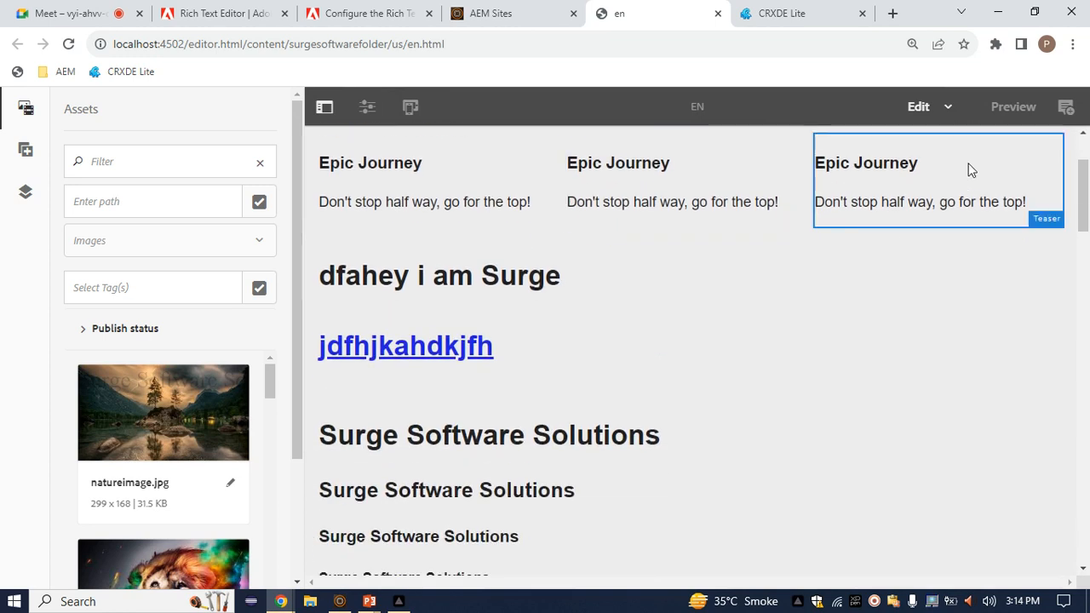
click(1010, 117)
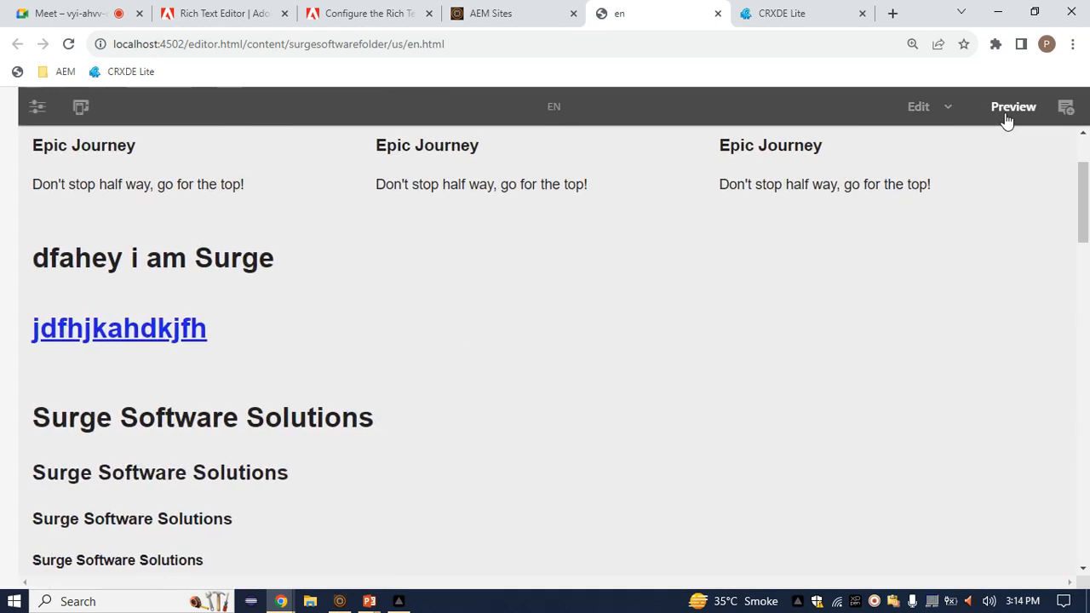
click(85, 339)
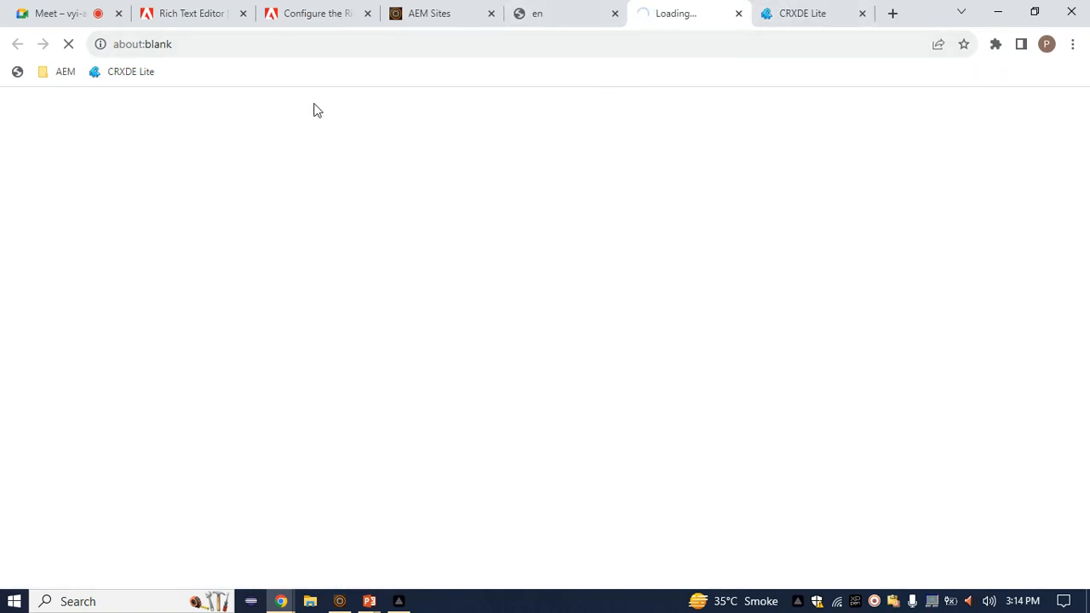
click(562, 8)
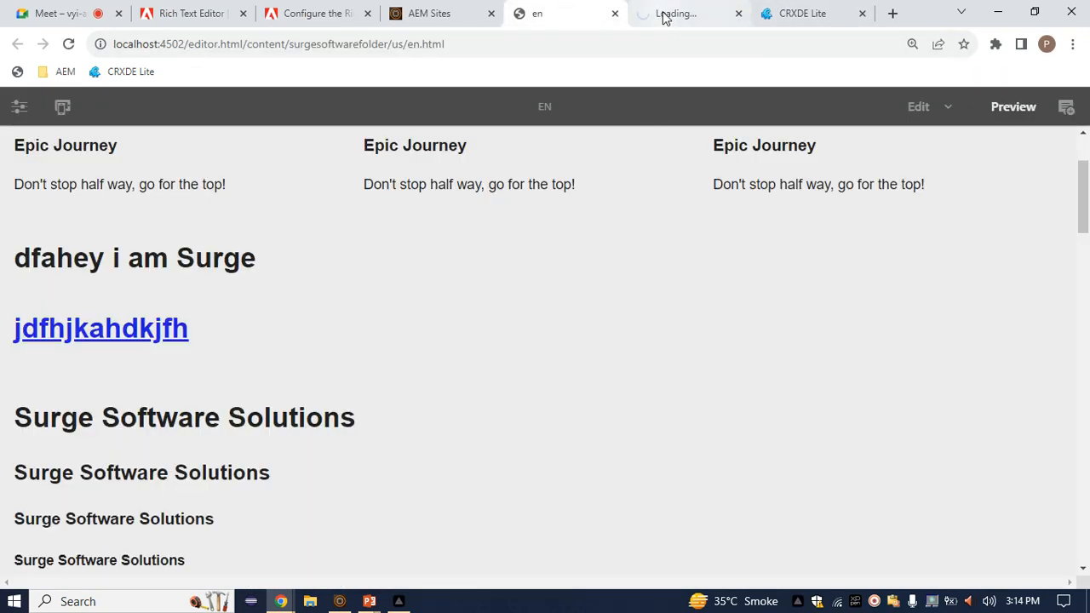
click(663, 17)
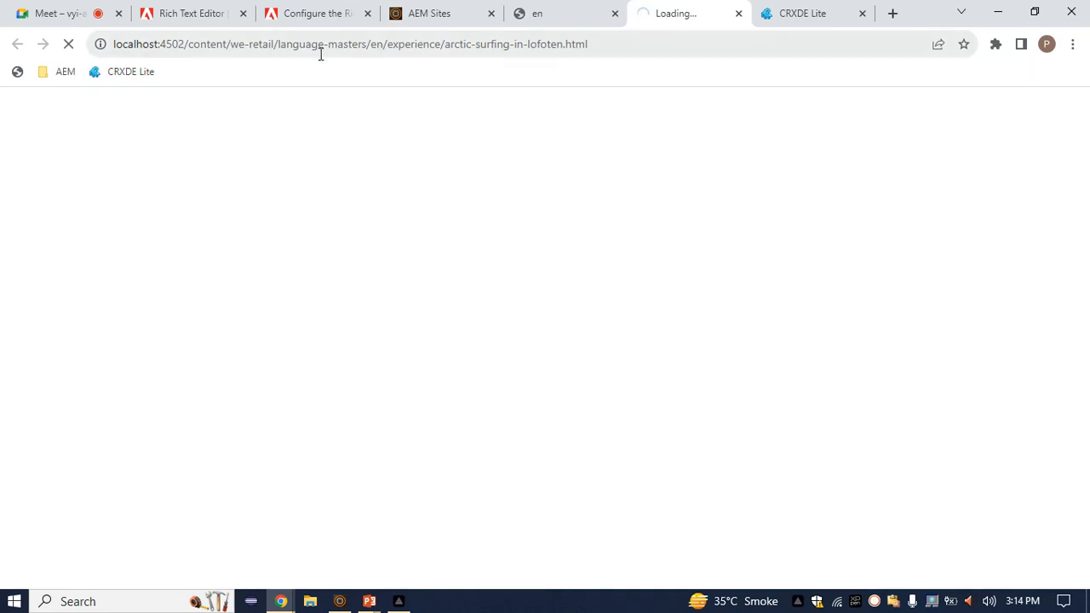
drag(185, 44, 215, 50)
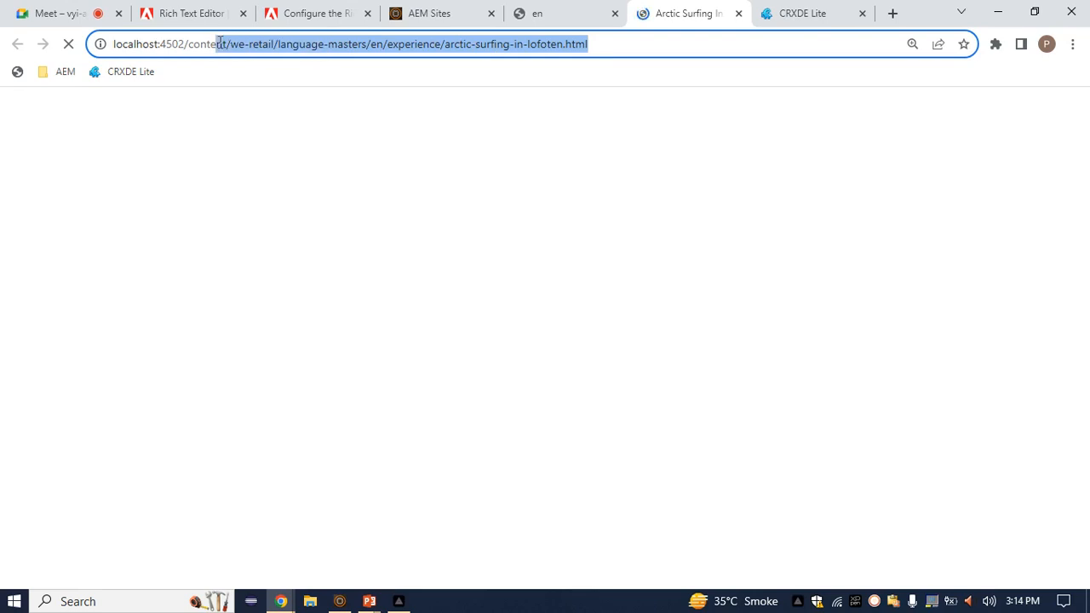
click(567, 13)
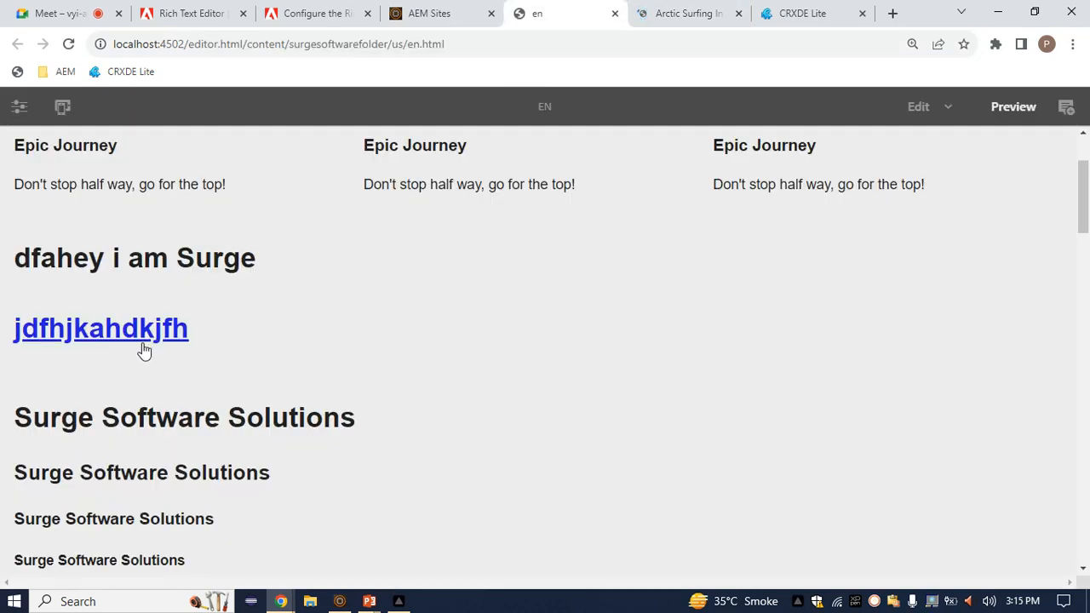
mouse_move(134, 337)
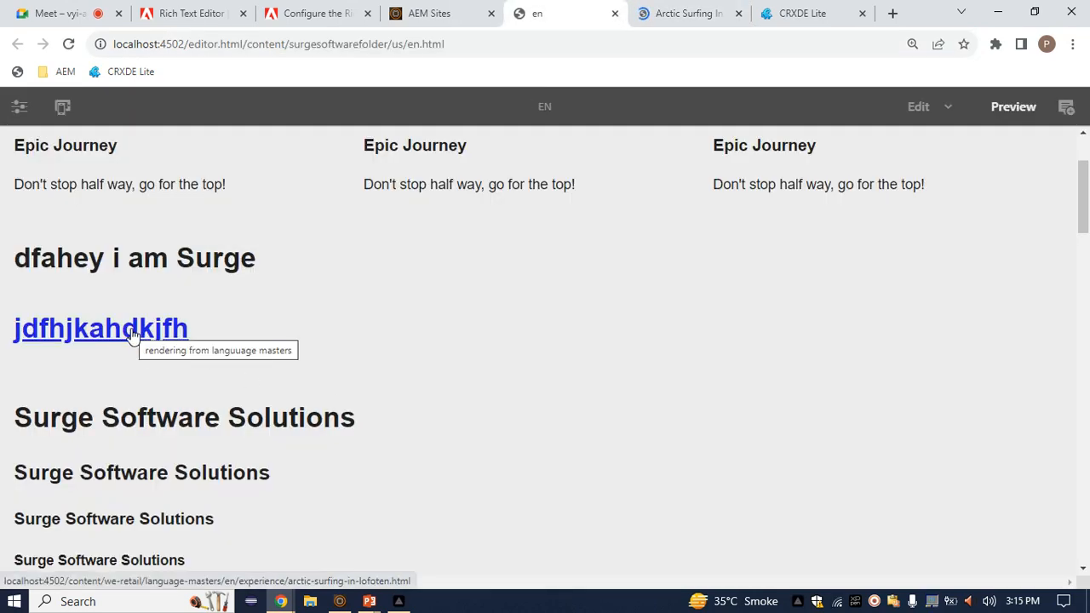
click(875, 607)
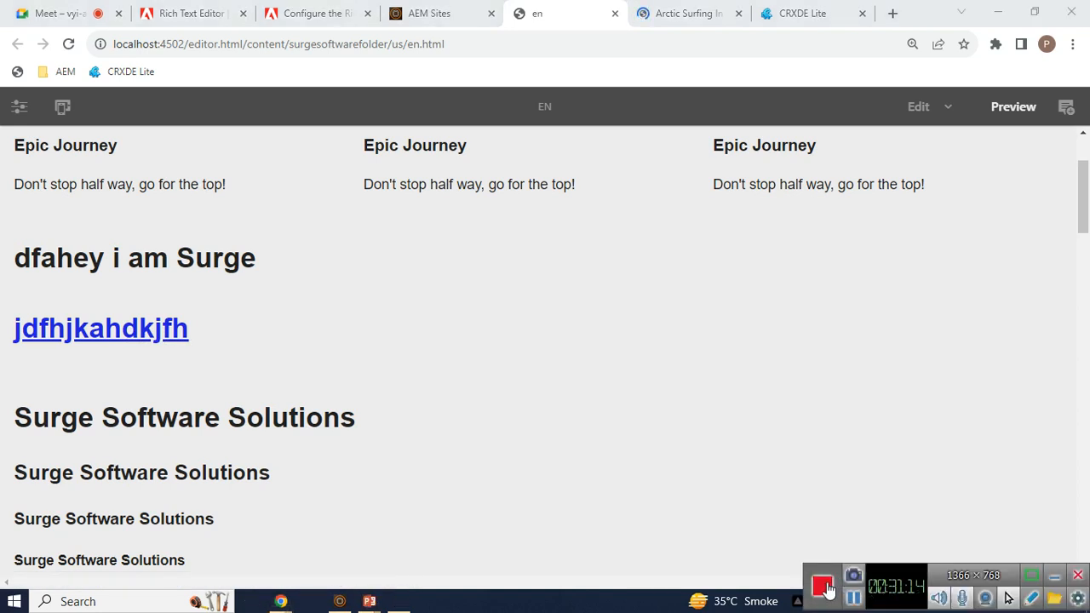